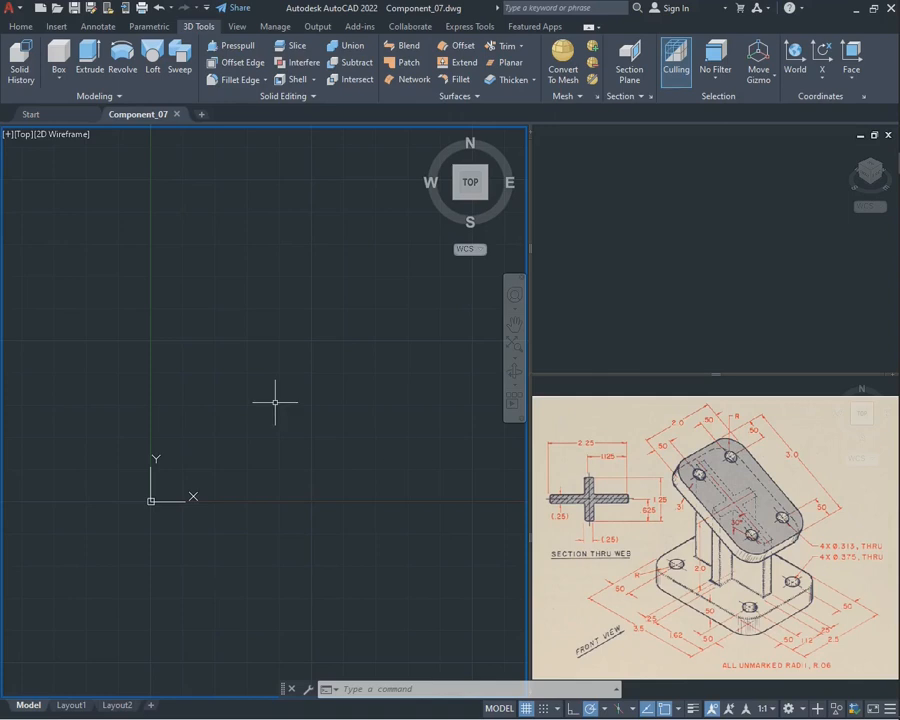
# Draw a closed rectangular polyline starting at 0,0, 3.5 wide along X and 2.5 deep along Y
pyautogui.write('pline')
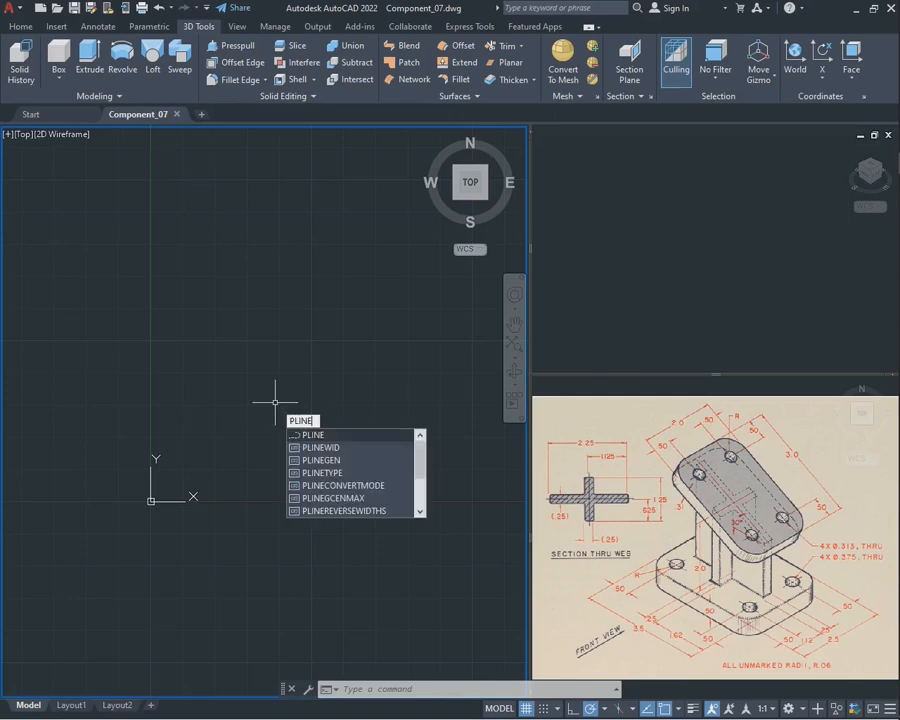
pyautogui.press('Return')
pyautogui.write('0')
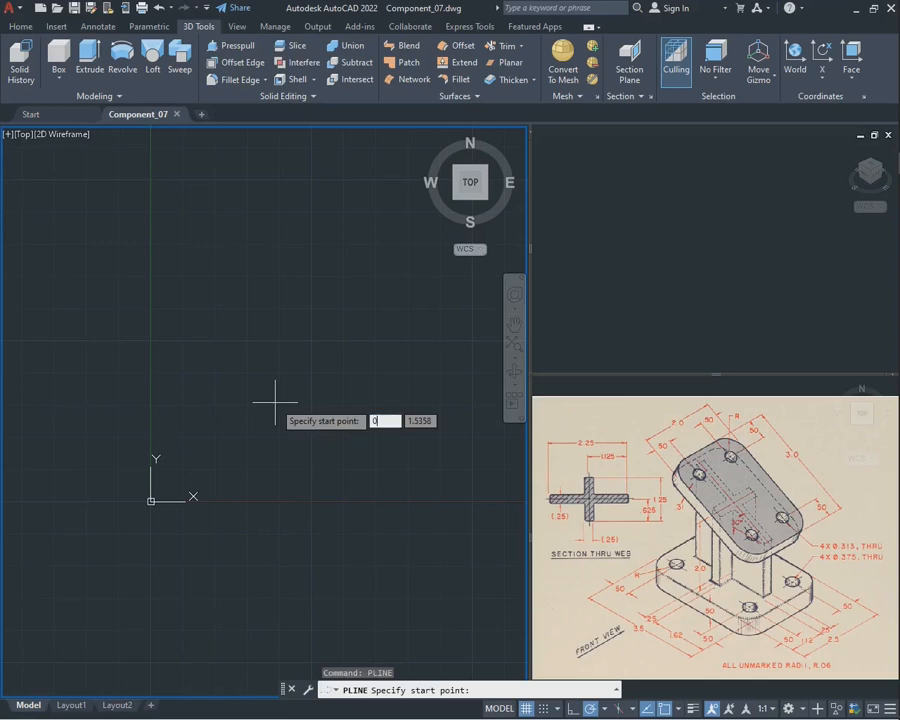
pyautogui.write(',0')
pyautogui.press('Return')
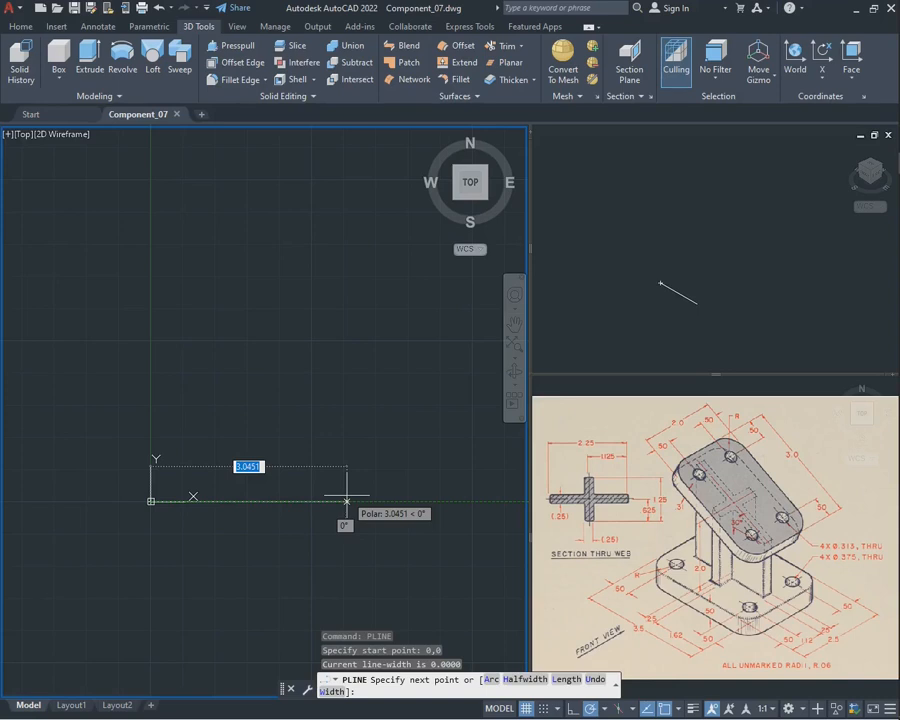
pyautogui.write('3.5')
pyautogui.press('Return')
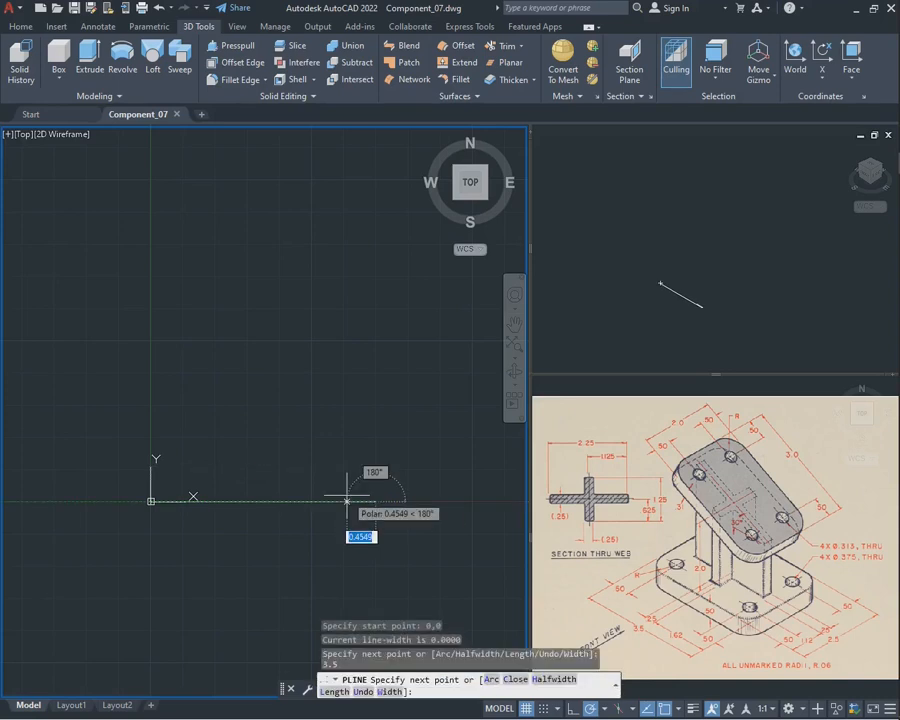
pyautogui.write('2')
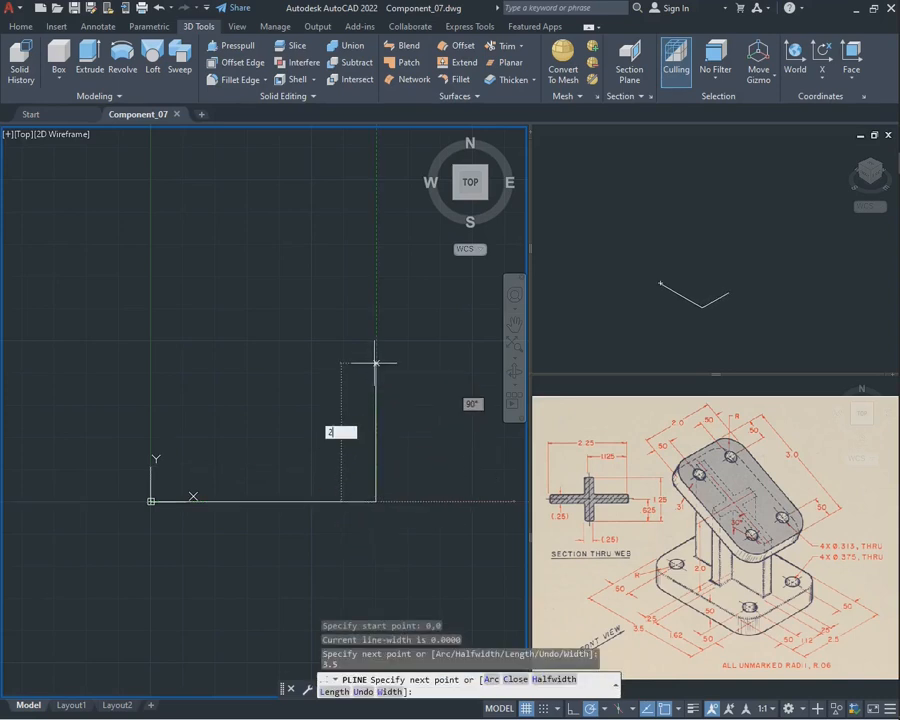
pyautogui.write('.5')
pyautogui.press('Return')
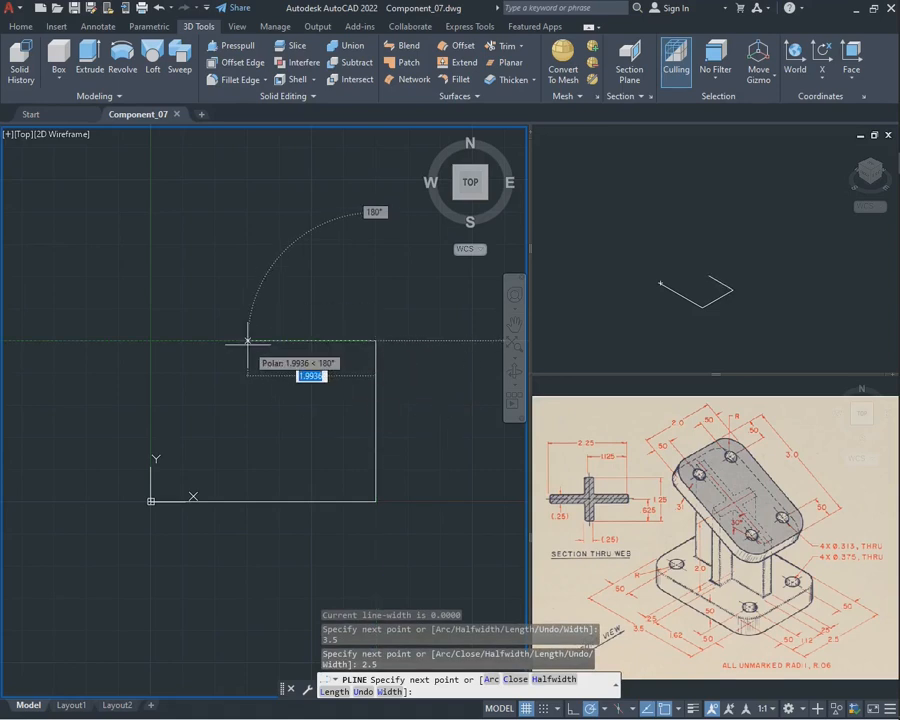
pyautogui.write('3.5')
pyautogui.press('Return')
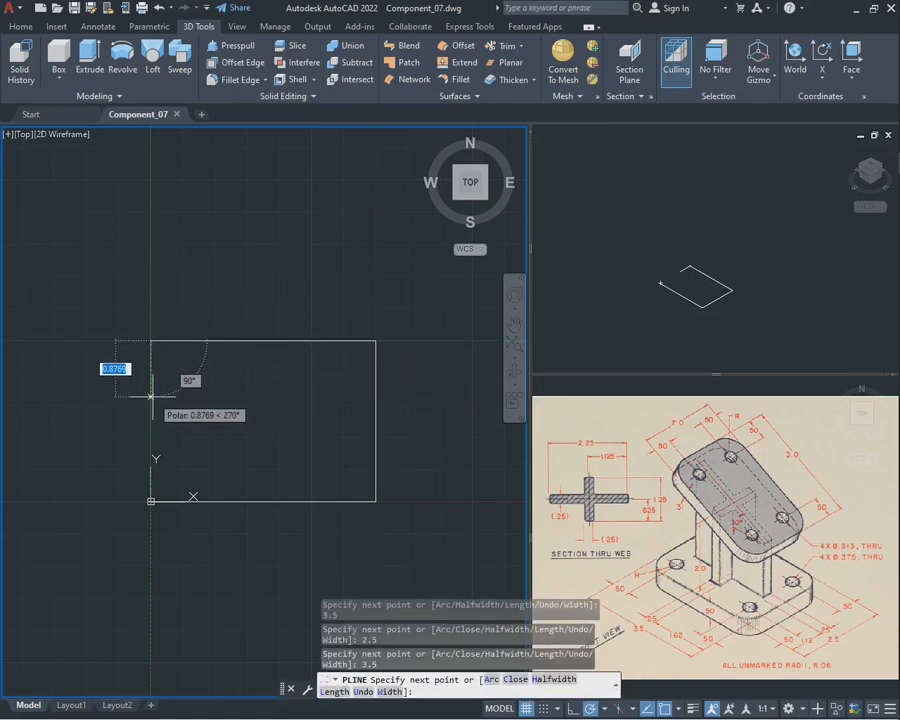
pyautogui.write('c')
pyautogui.press('Return')
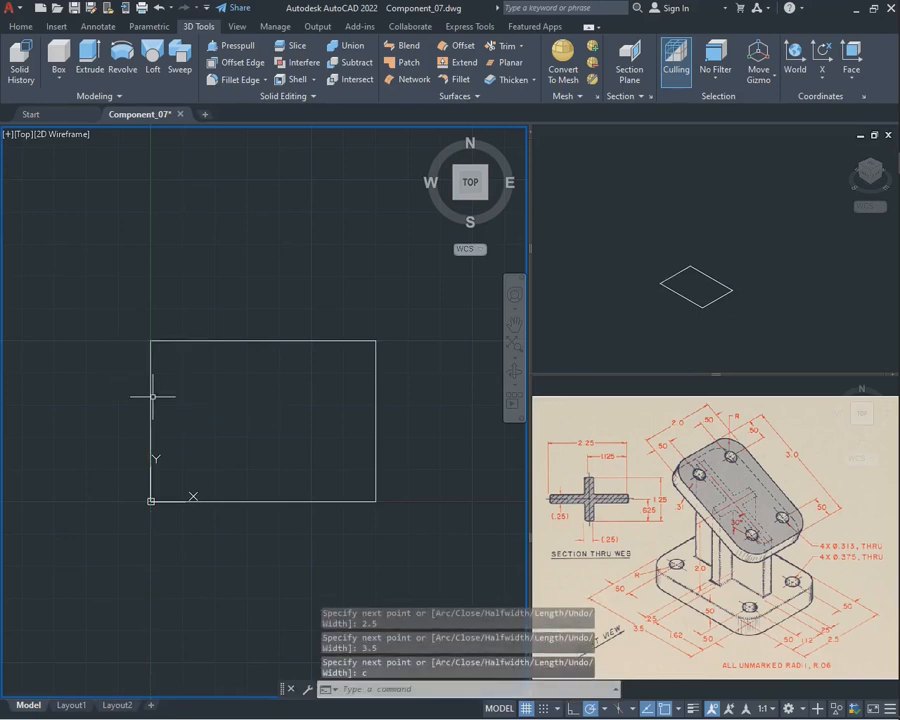
# Extrude the rectangle upward by 0.50 to form the solid base plate
pyautogui.click(514, 371)
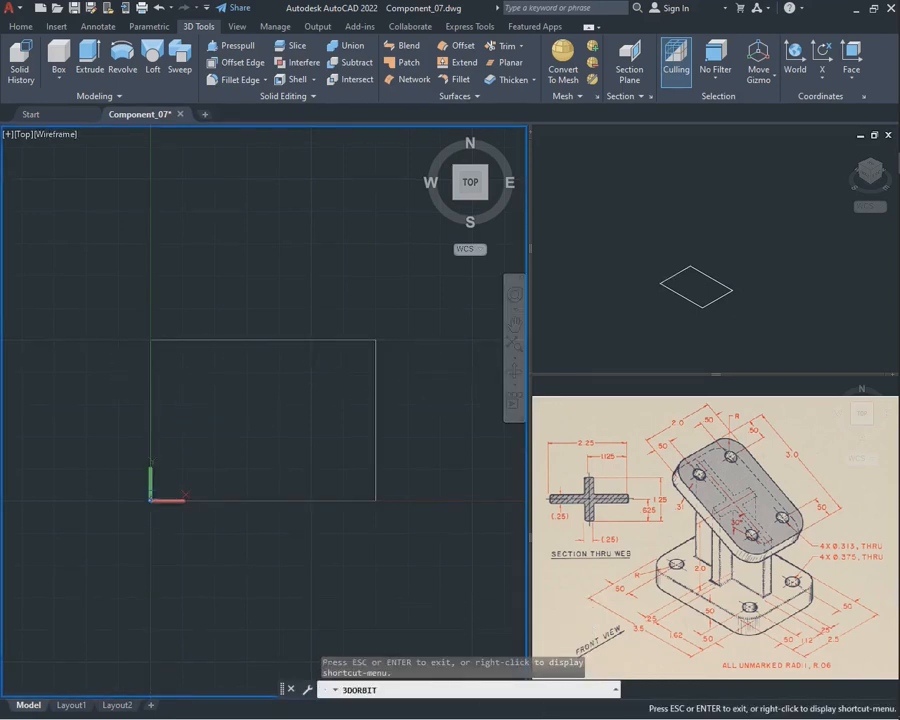
pyautogui.moveTo(390, 470); pyautogui.dragTo(300, 346)
pyautogui.press('Escape')
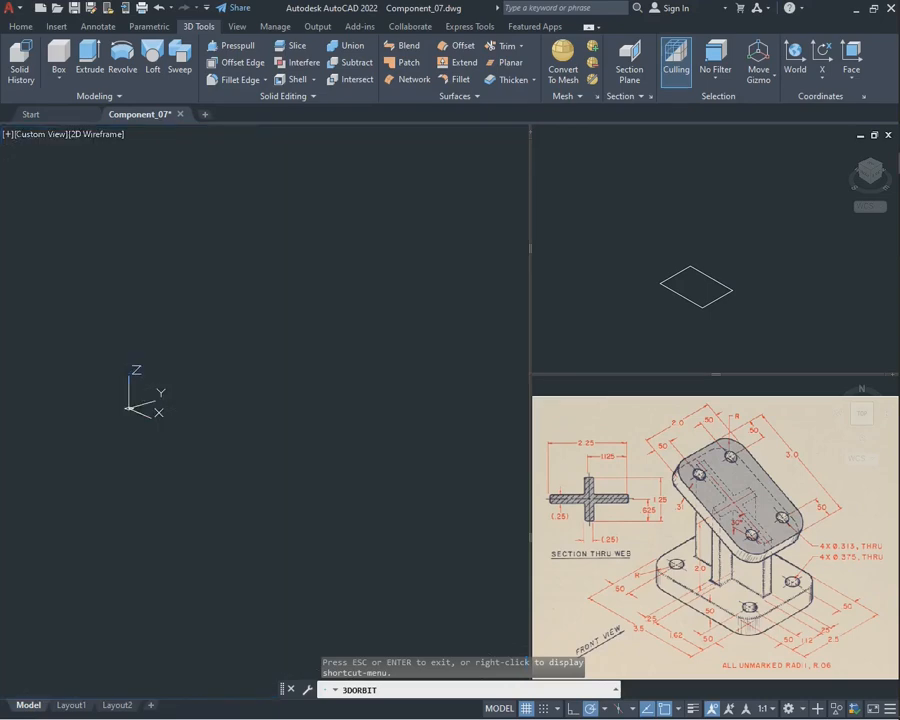
pyautogui.write('extrud')
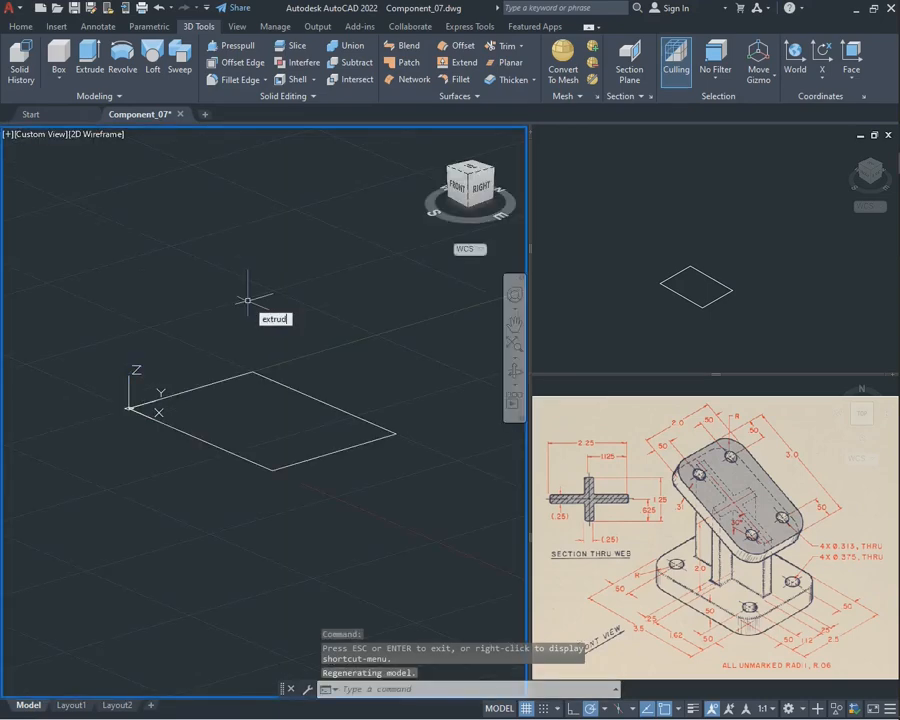
pyautogui.write('e')
pyautogui.press('Return')
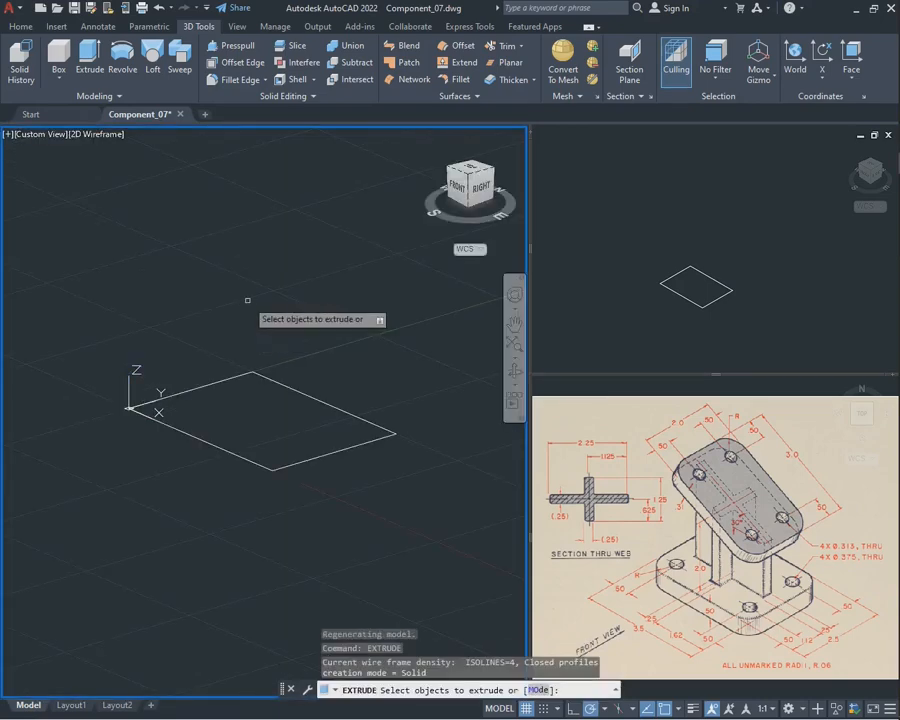
pyautogui.click(307, 394)
pyautogui.press('Return')
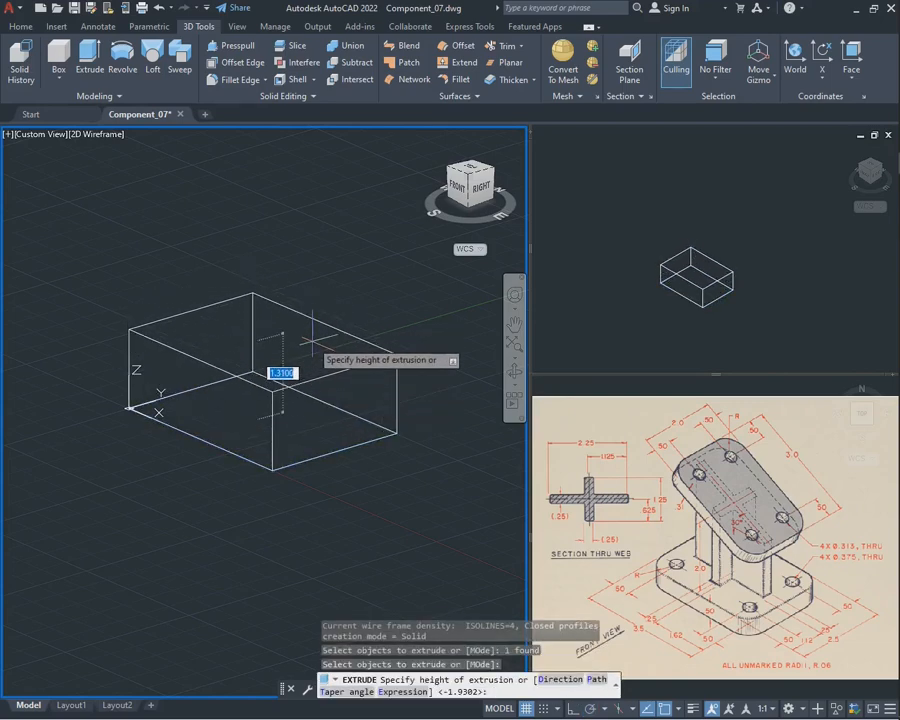
pyautogui.press('Return')
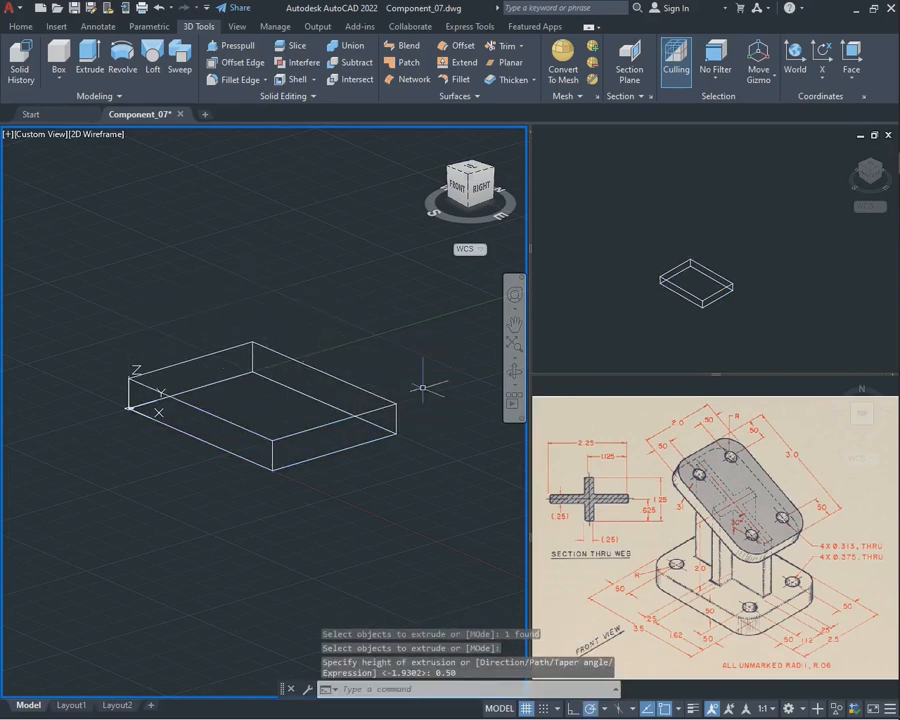
# Align the UCS to the top face of the base plate
pyautogui.click(514, 373)
pyautogui.moveTo(330, 395); pyautogui.dragTo(320, 428)
pyautogui.press('Escape')
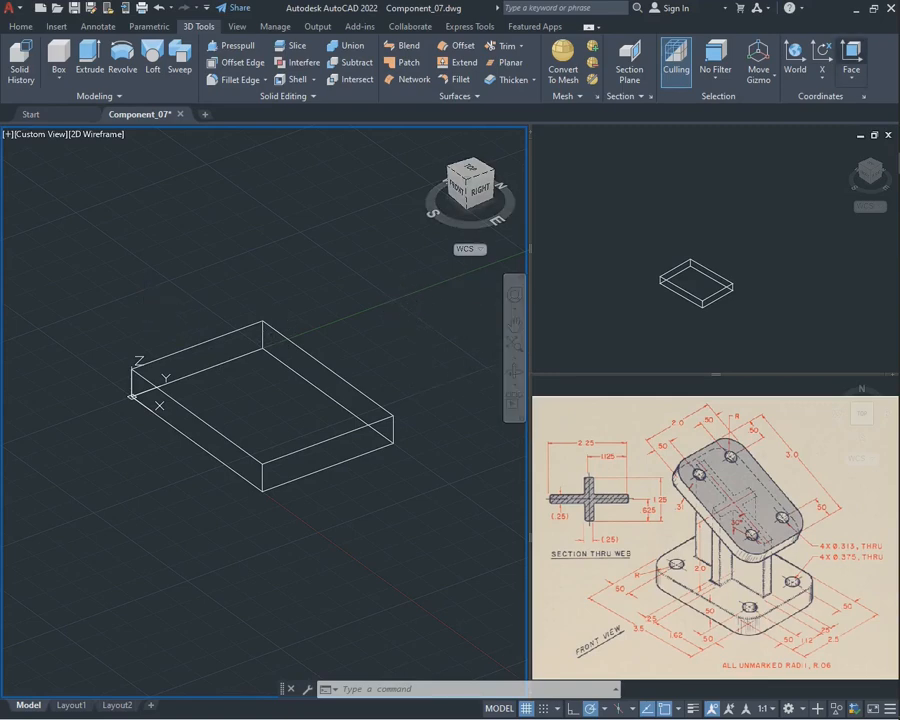
pyautogui.click(851, 53)
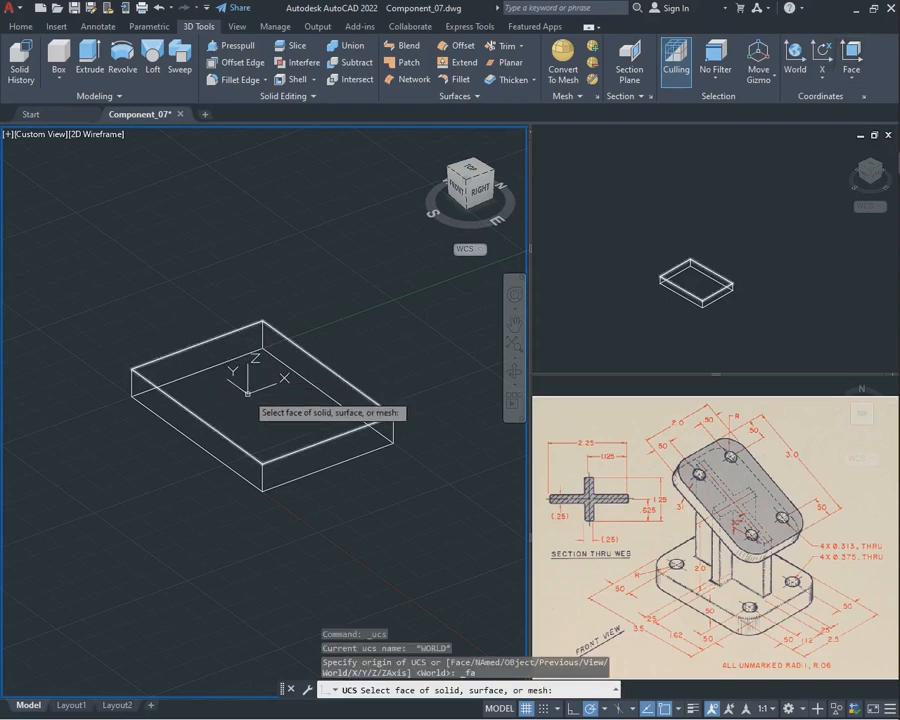
pyautogui.click(247, 393)
pyautogui.press('Return')
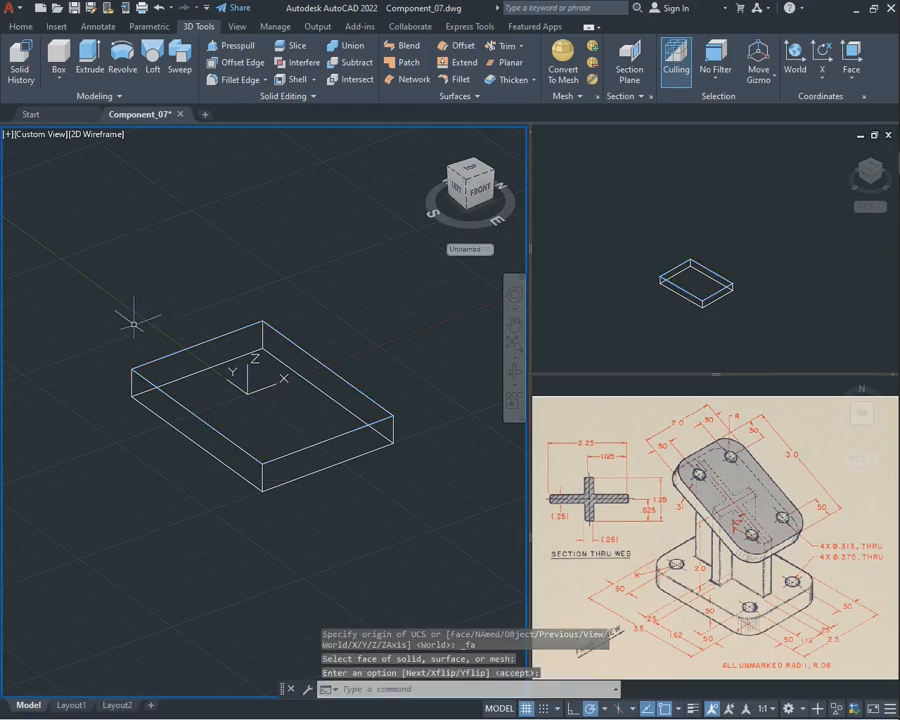
# Draw two perpendicular construction lines through the far-left top corner of the base plate, along its two top edges
pyautogui.scroll(2, 133, 323)
pyautogui.write('p')
pyautogui.press('Return')
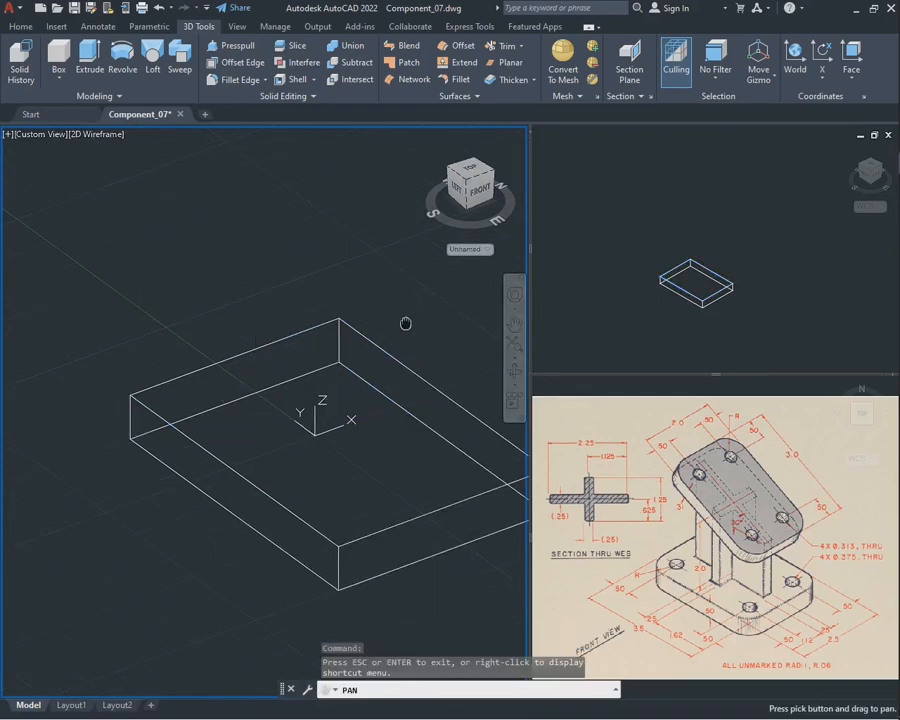
pyautogui.moveTo(406, 322); pyautogui.dragTo(342, 311)
pyautogui.press('Escape')
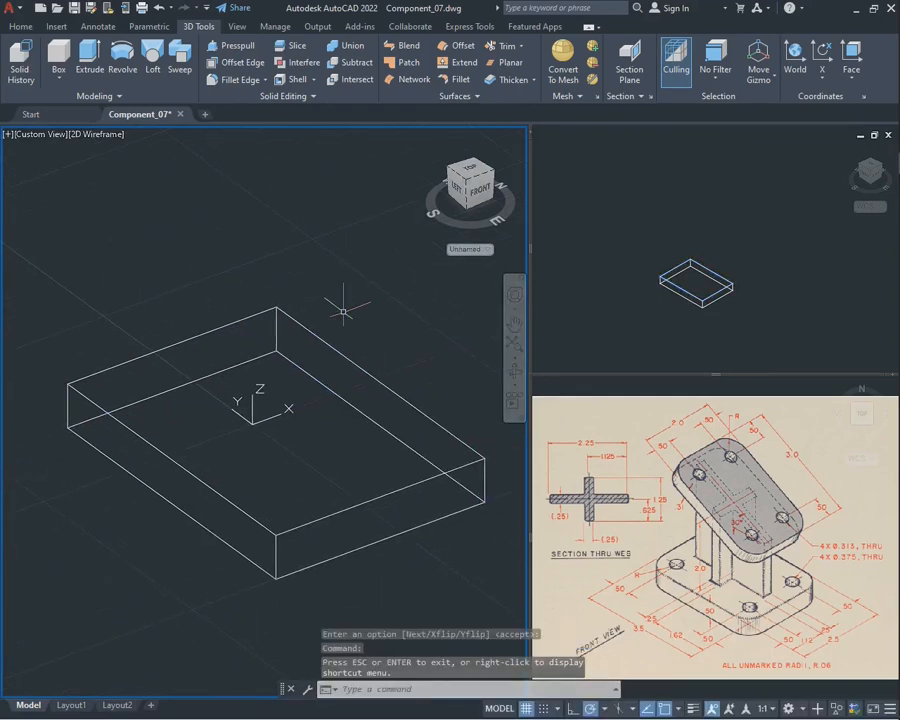
pyautogui.press('Return')
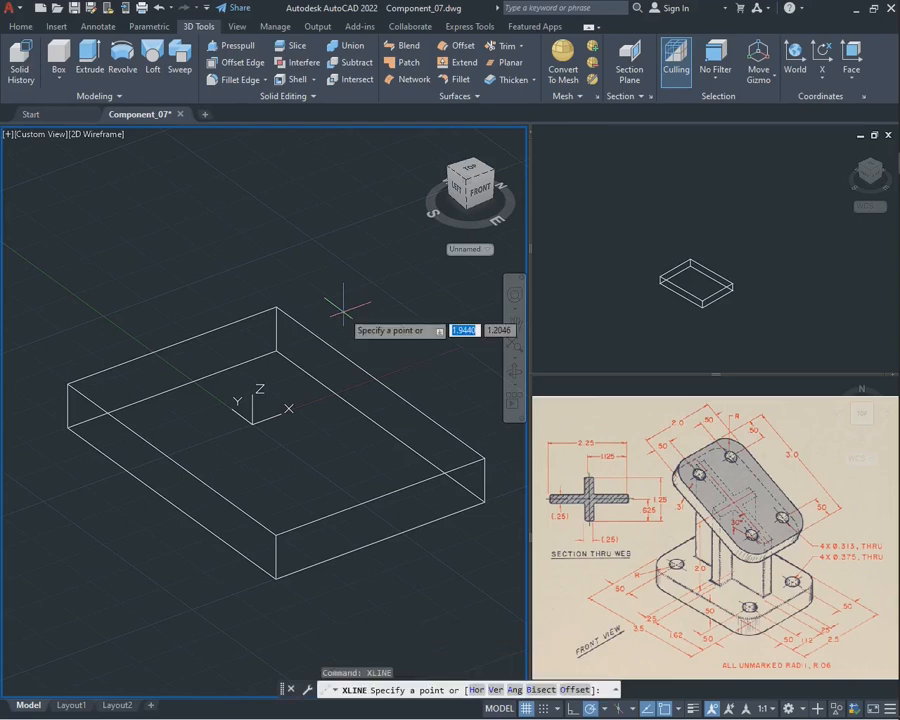
pyautogui.click(67, 383)
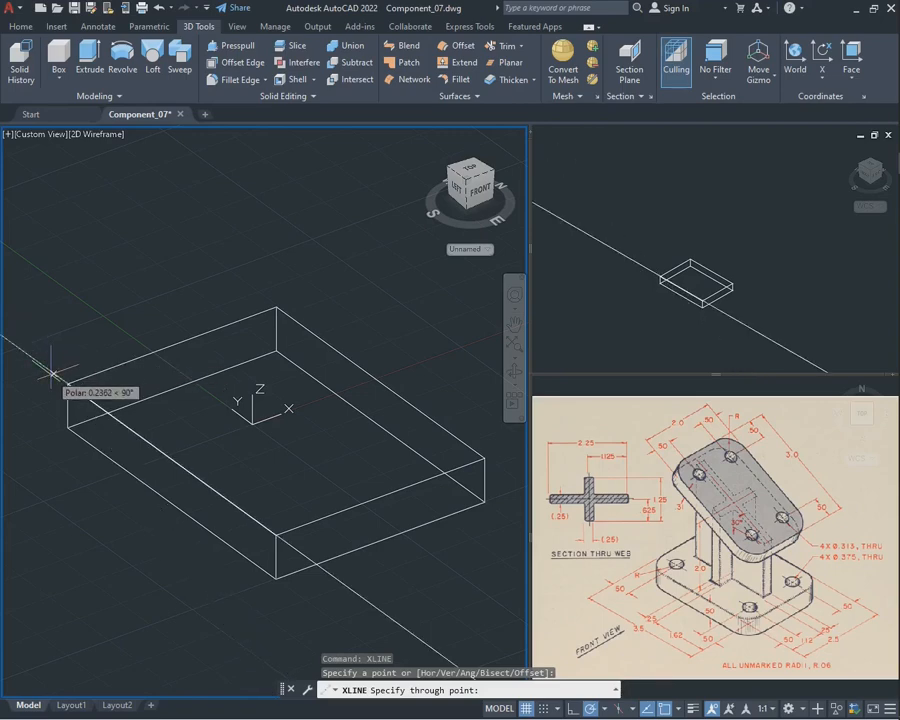
pyautogui.click(52, 375)
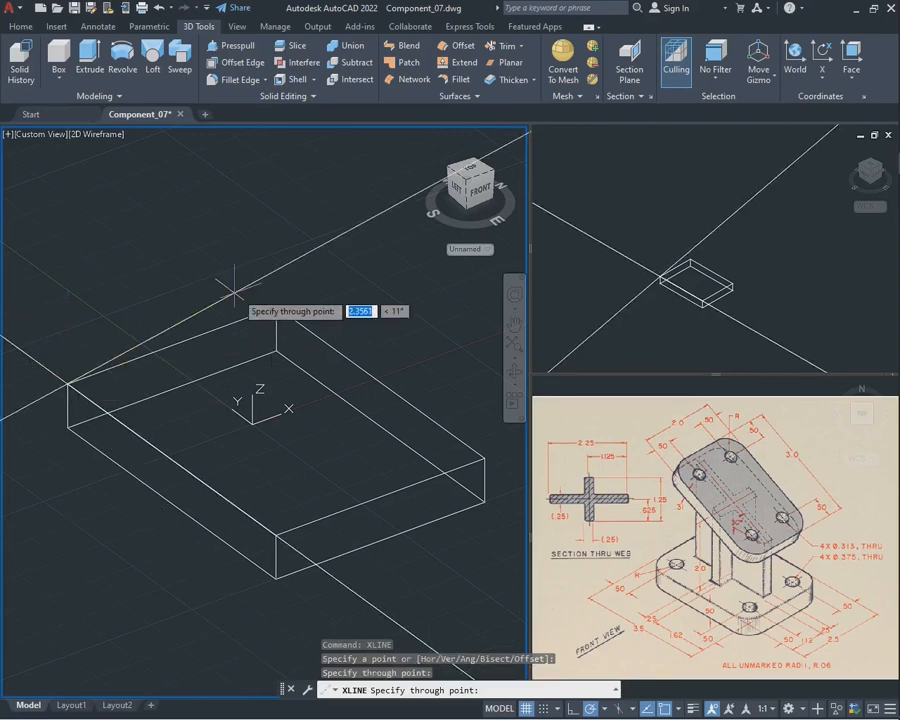
pyautogui.click(305, 293)
pyautogui.press('Escape')
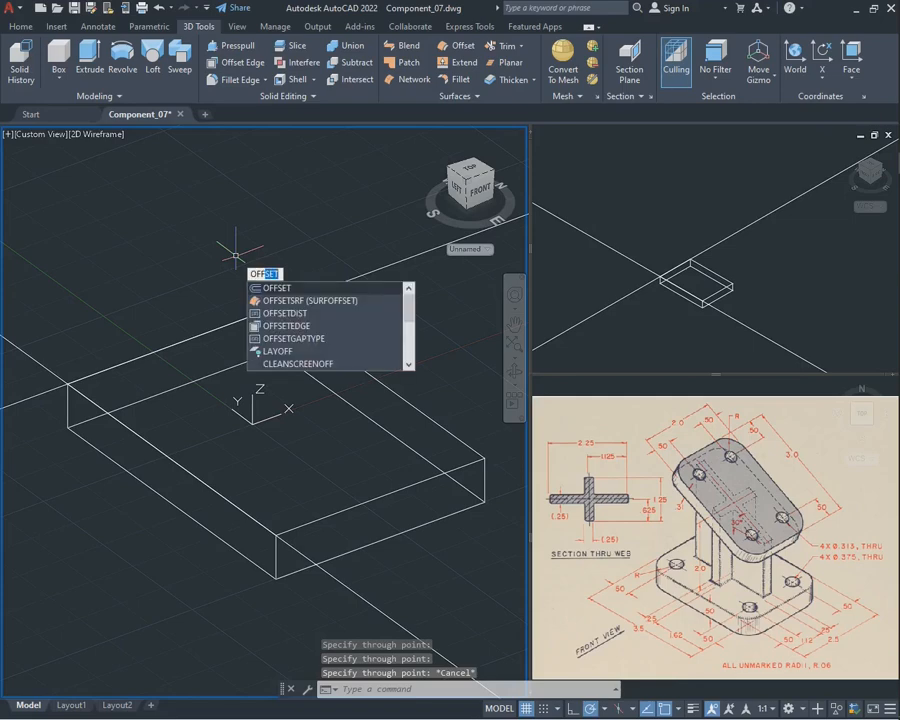
# Offset both construction lines 0.50 inward across the top face of the base plate
pyautogui.press('Return')
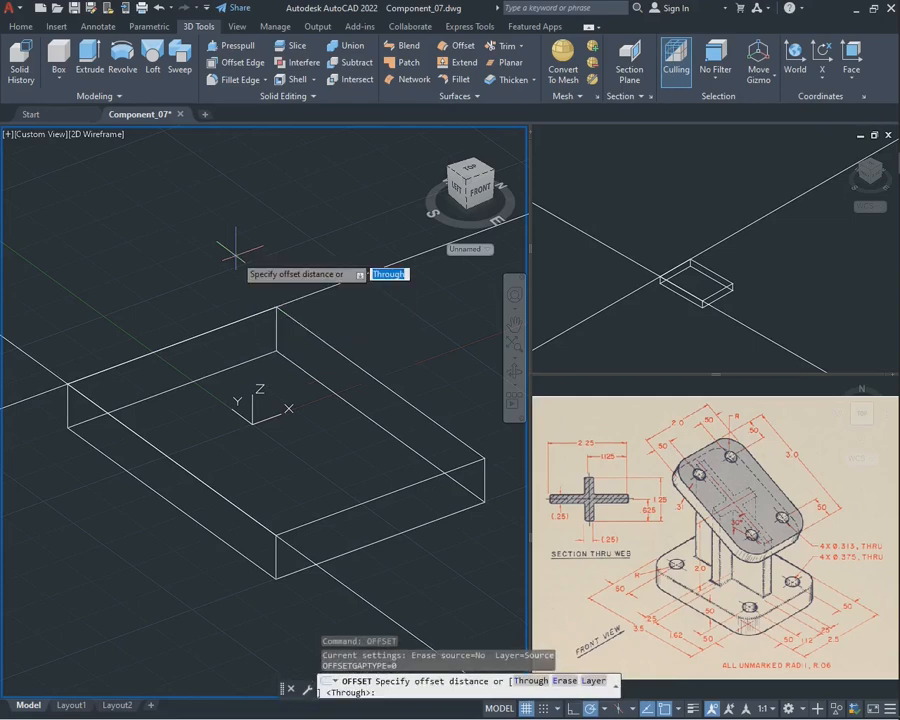
pyautogui.write('0.5')
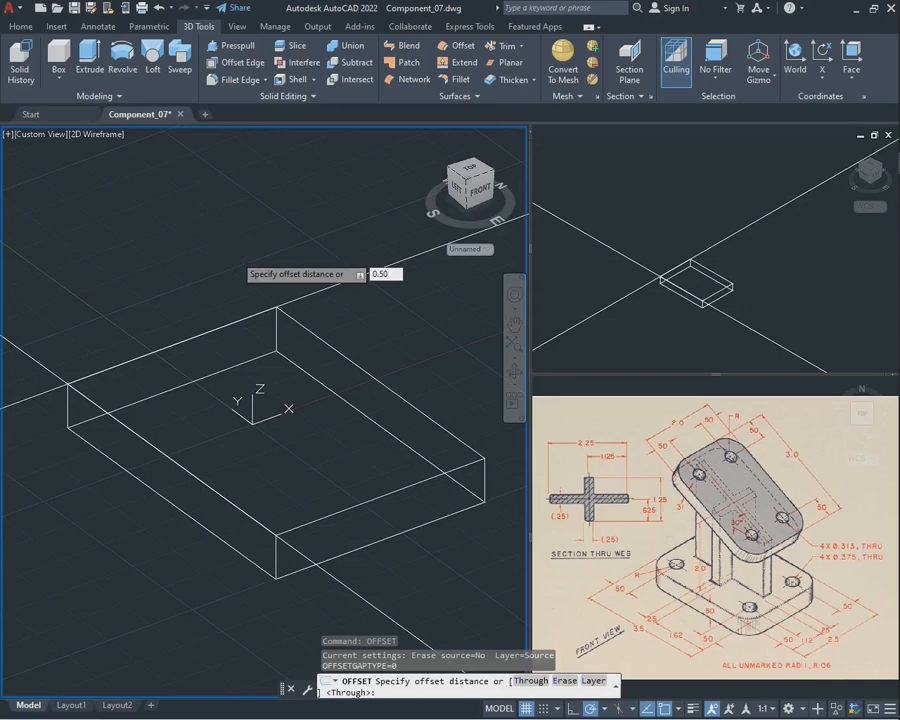
pyautogui.press('Return')
pyautogui.click(45, 370)
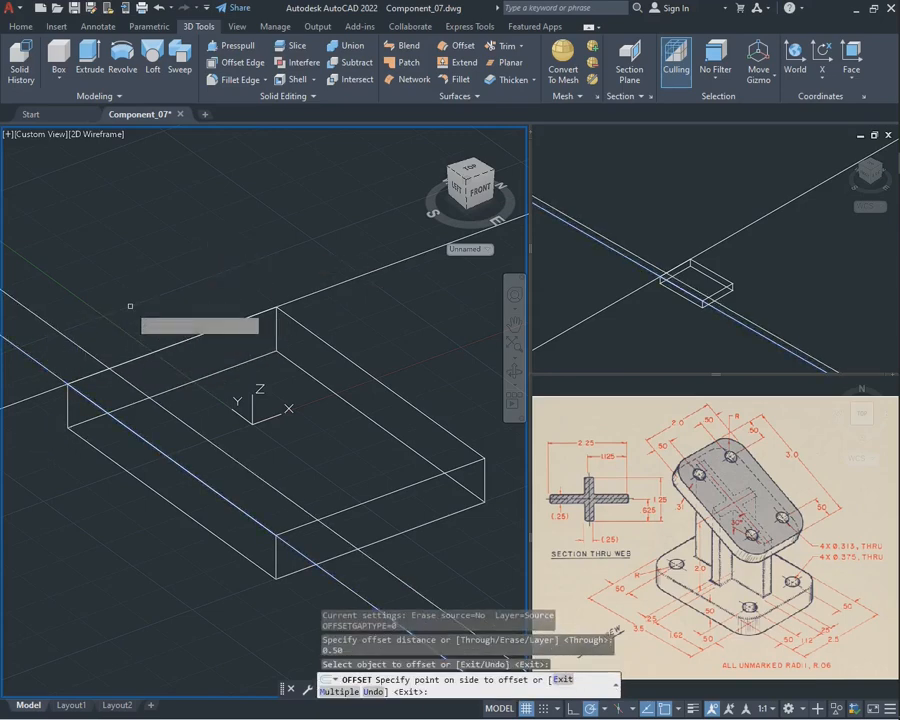
pyautogui.click(130, 306)
pyautogui.click(49, 391)
pyautogui.click(81, 457)
pyautogui.press('Escape')
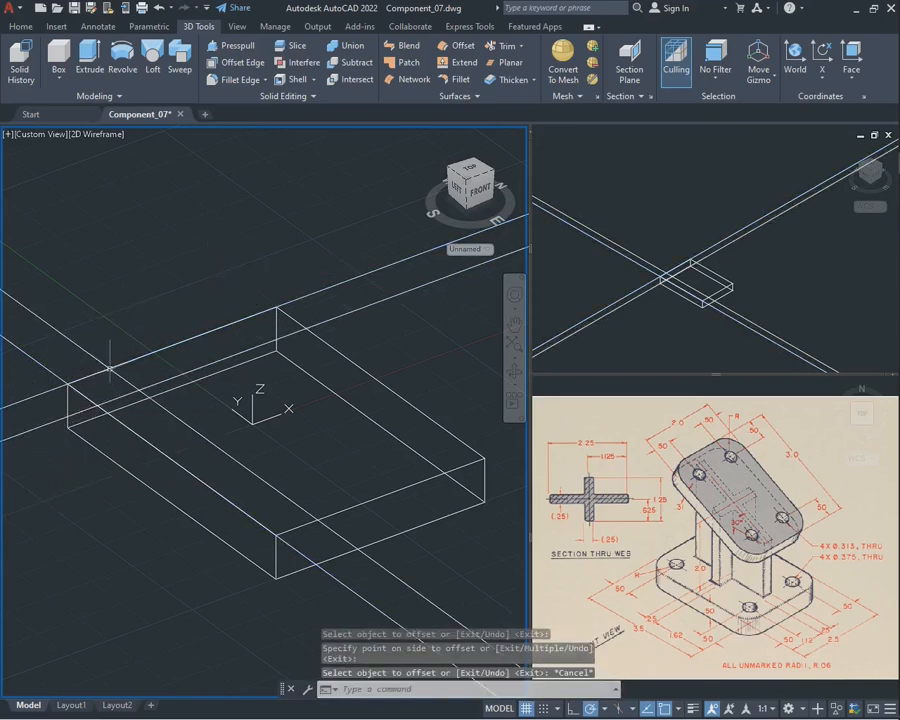
# Draw a circle with a diameter of 0.375 centred on the intersection of the two offset construction lines
pyautogui.scroll(2, 124, 377)
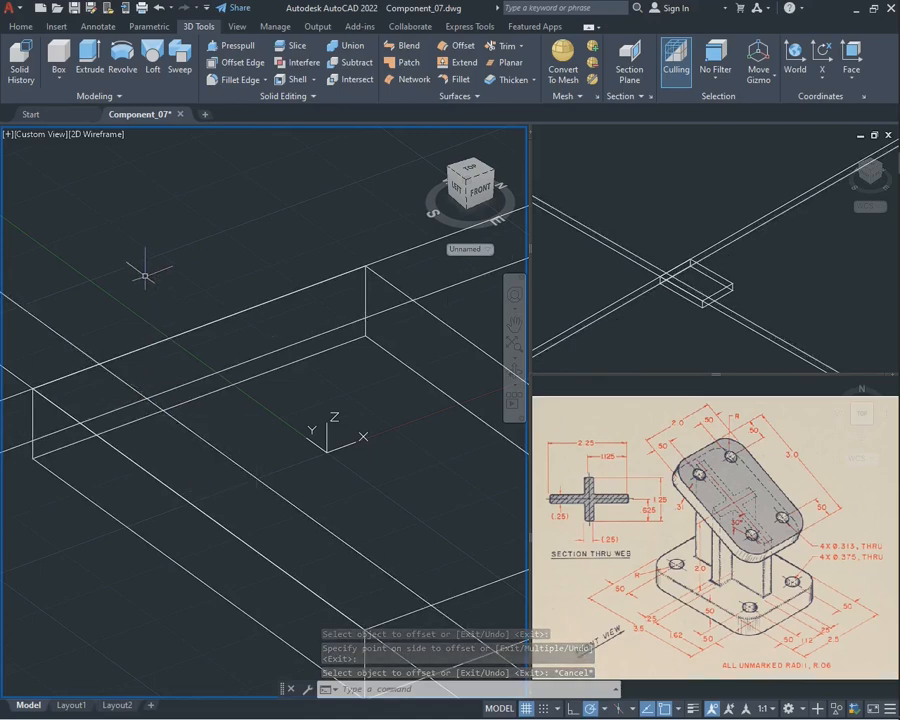
pyautogui.write('cir')
pyautogui.press('Return')
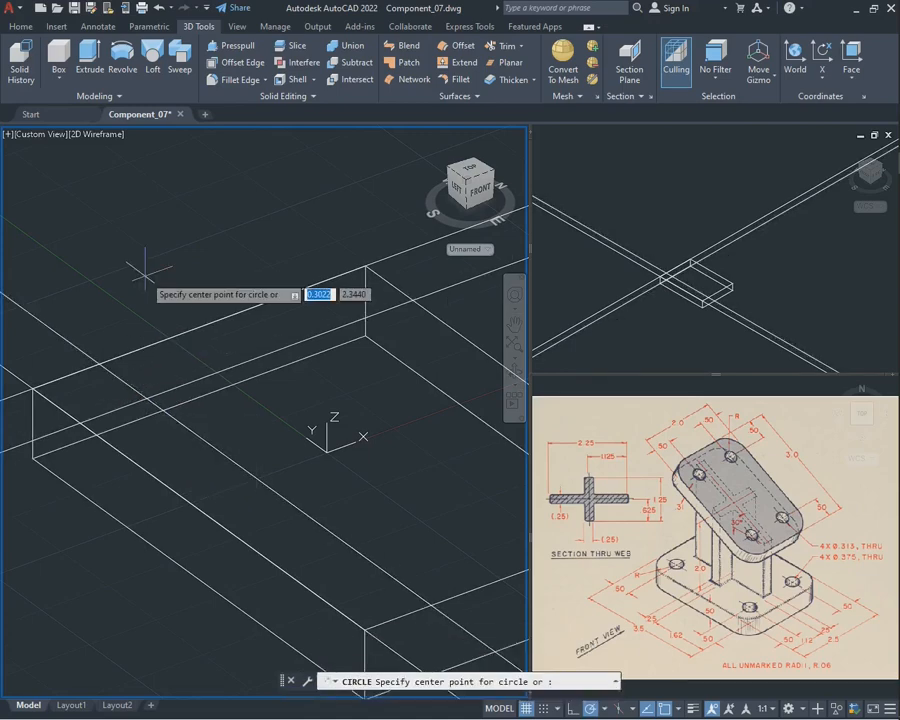
pyautogui.click(147, 398)
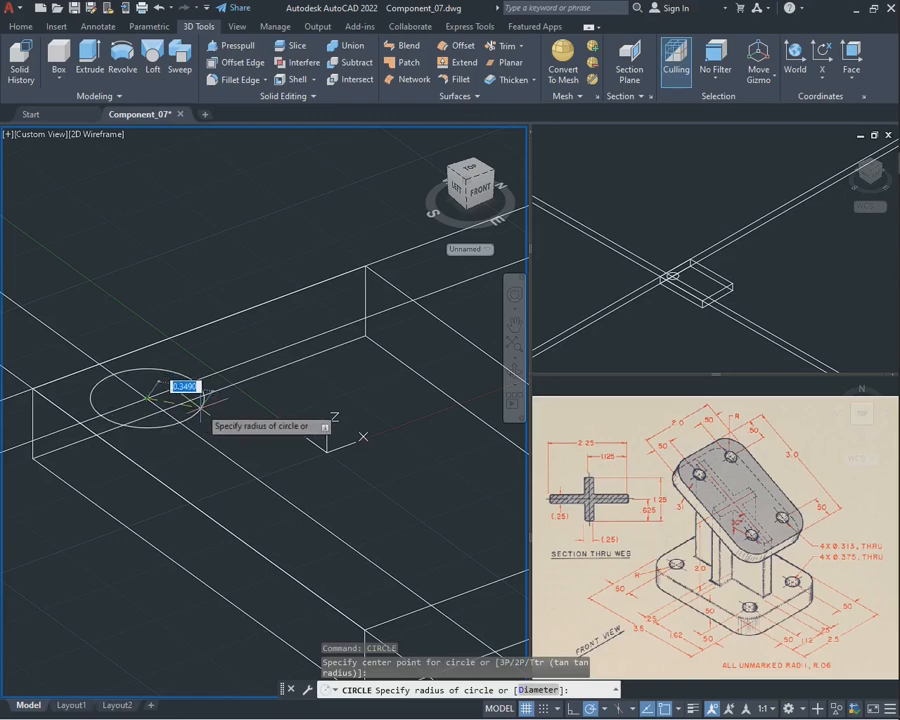
pyautogui.write('d')
pyautogui.press('Return')
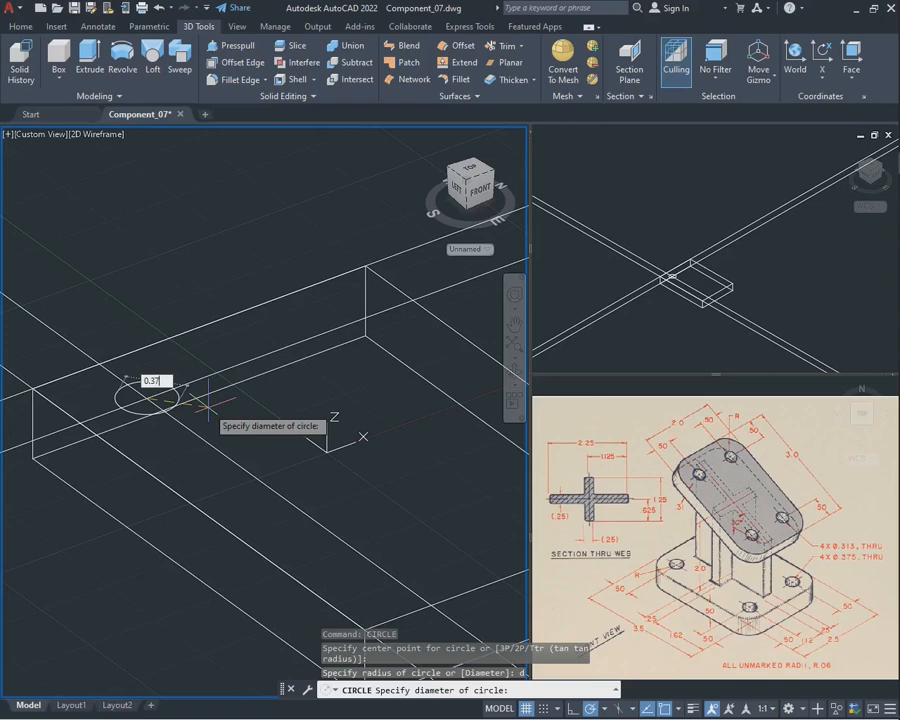
pyautogui.press('Return')
# Erase the four construction lines across the base plate, keeping the hole circle
pyautogui.scroll(-3, 221, 403)
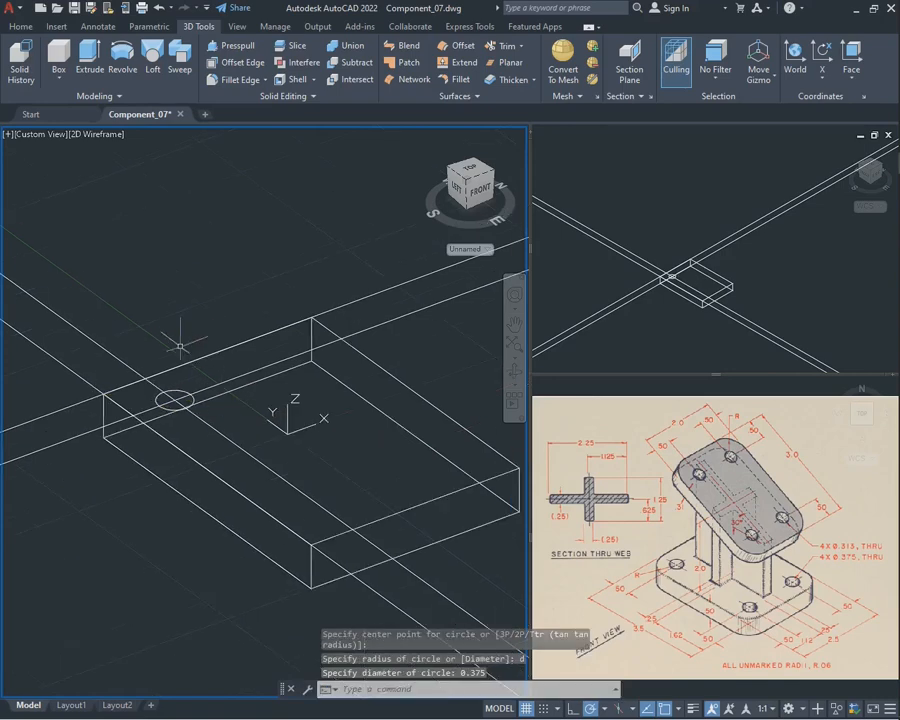
pyautogui.click(514, 324)
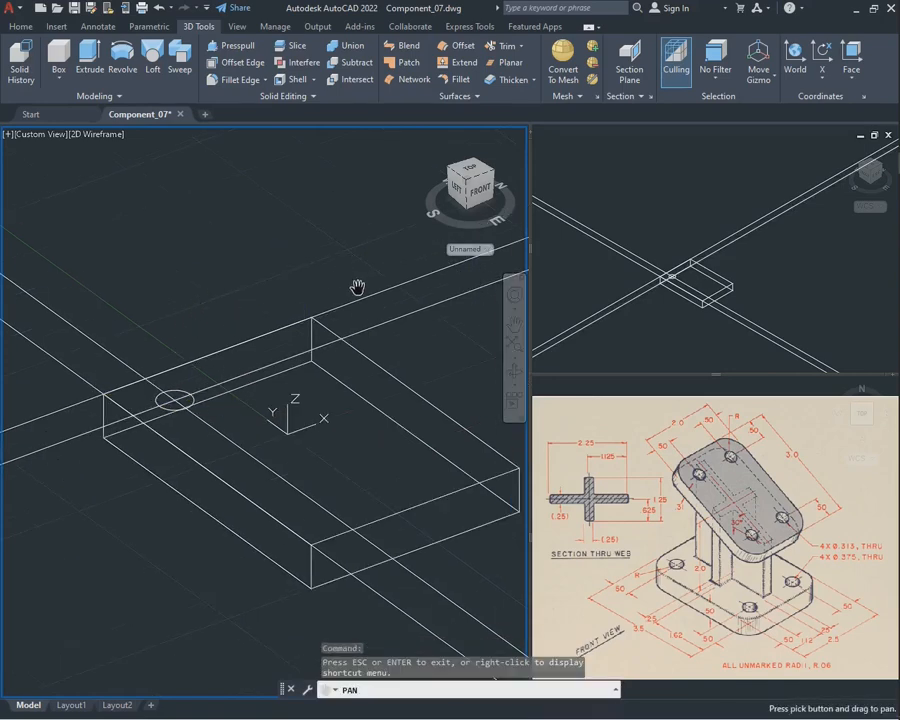
pyautogui.moveTo(344, 277); pyautogui.dragTo(321, 265)
pyautogui.press('Escape')
pyautogui.click(402, 325)
pyautogui.click(358, 254)
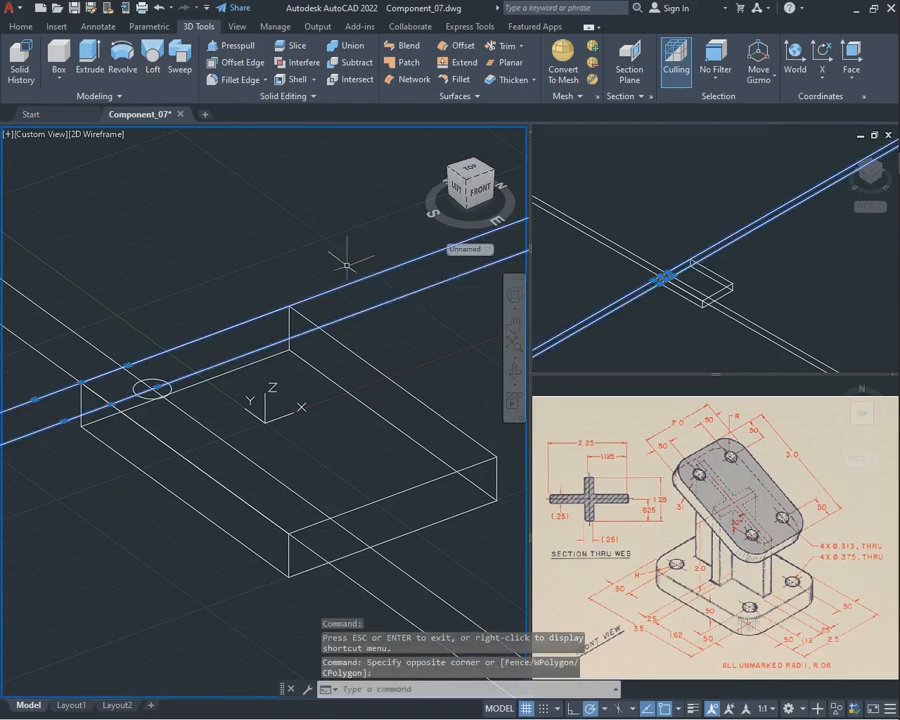
pyautogui.press('Delete')
pyautogui.click(110, 337)
pyautogui.click(34, 355)
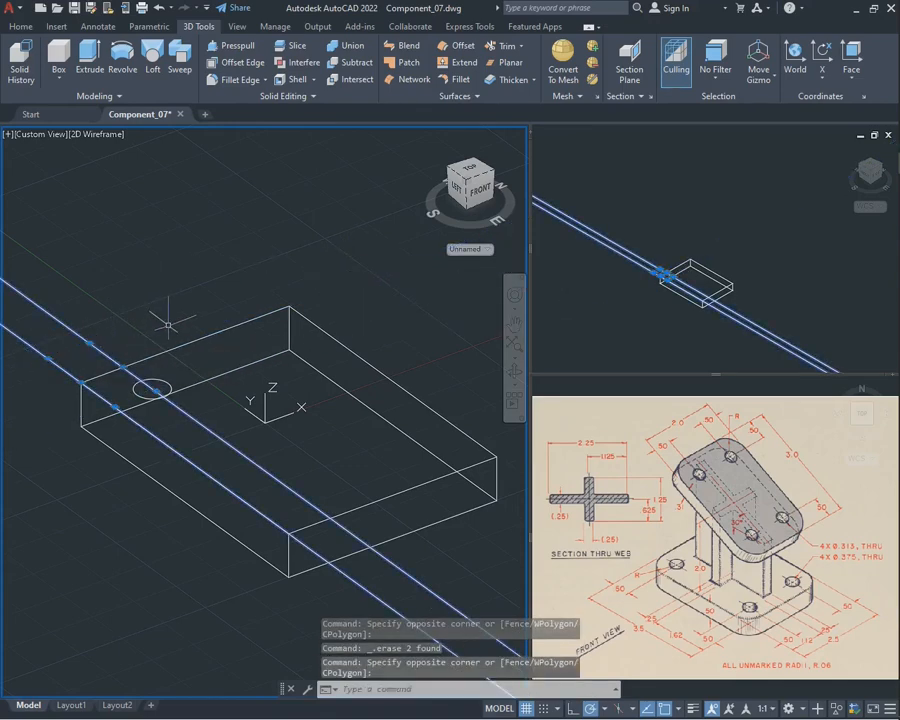
pyautogui.press('Delete')
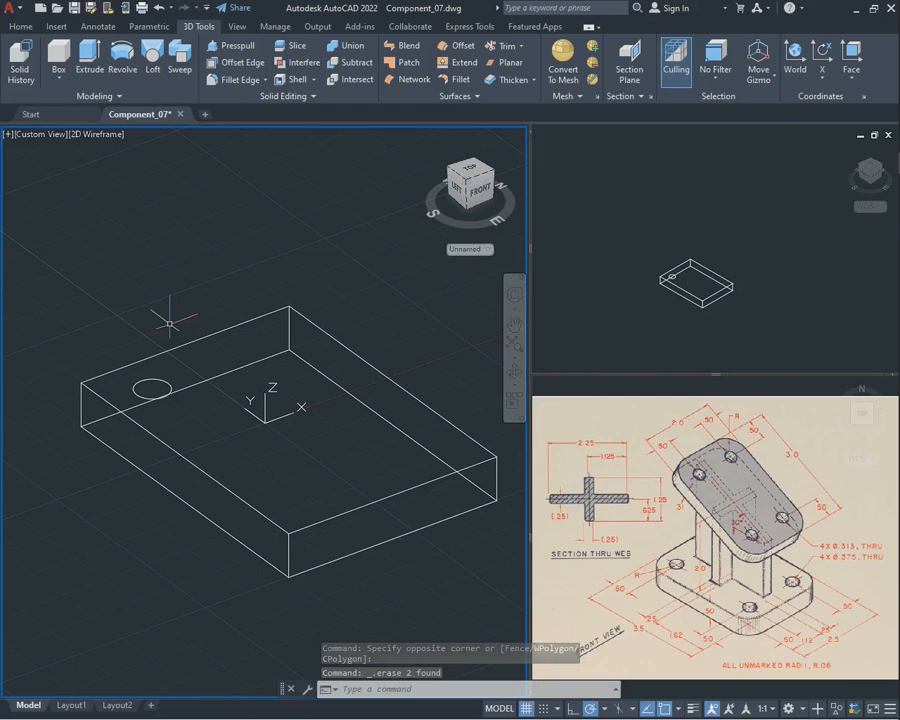
# Mirror the hole circle about the plate's widthwise centreline, through the midpoint of its long top edge, keeping the original
pyautogui.write('mirr')
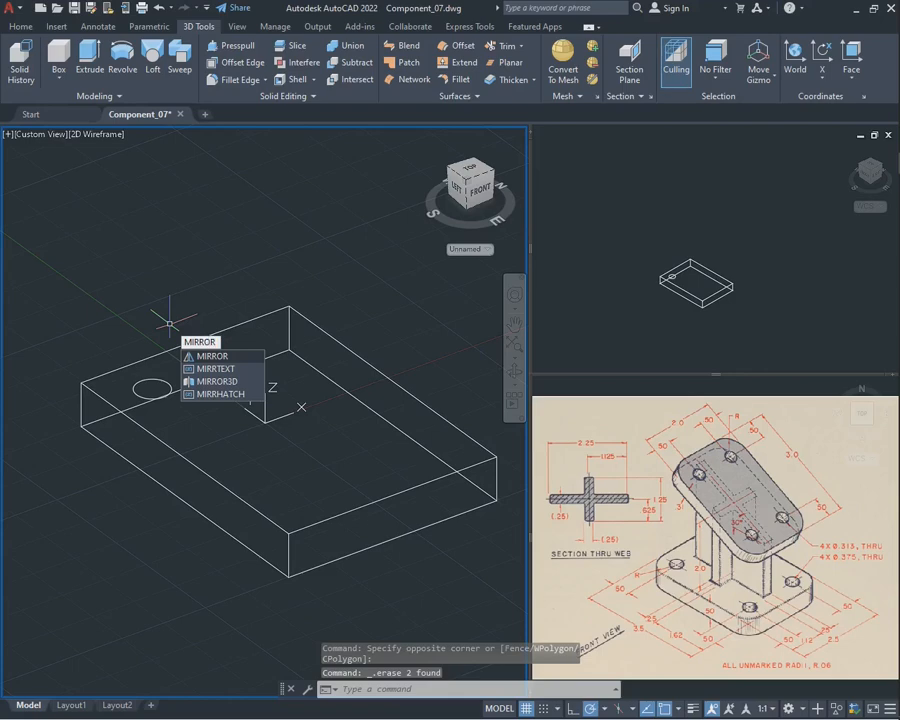
pyautogui.press('Return')
pyautogui.click(168, 385)
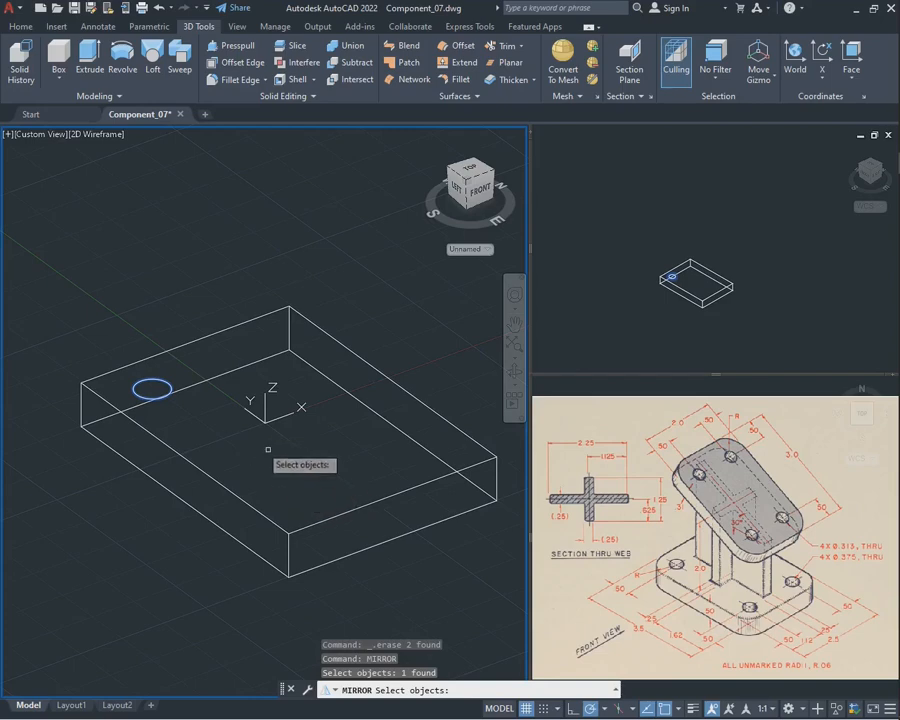
pyautogui.press('Return')
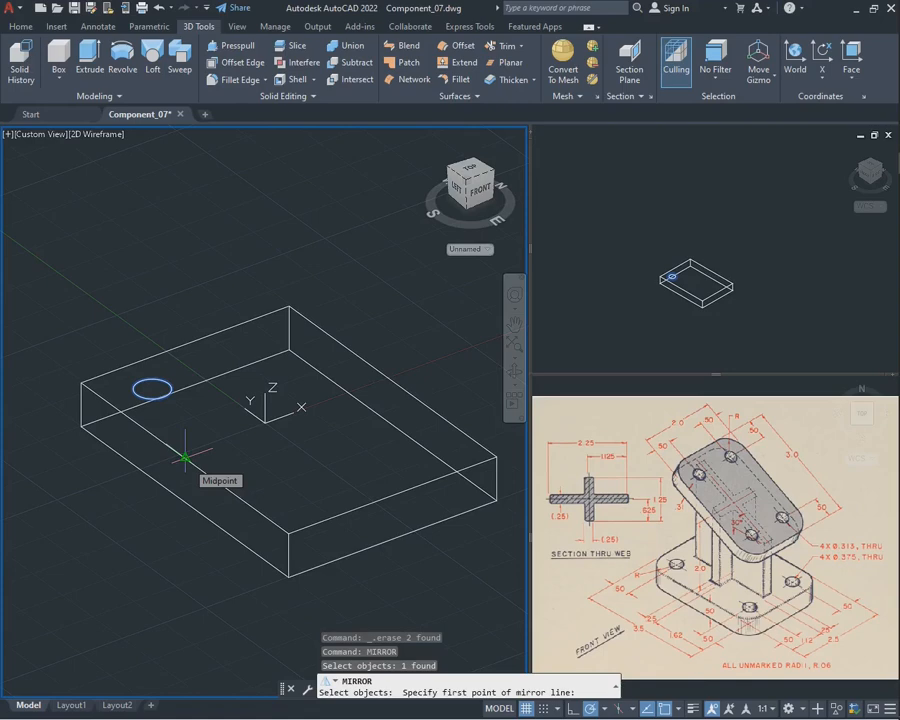
pyautogui.click(185, 458)
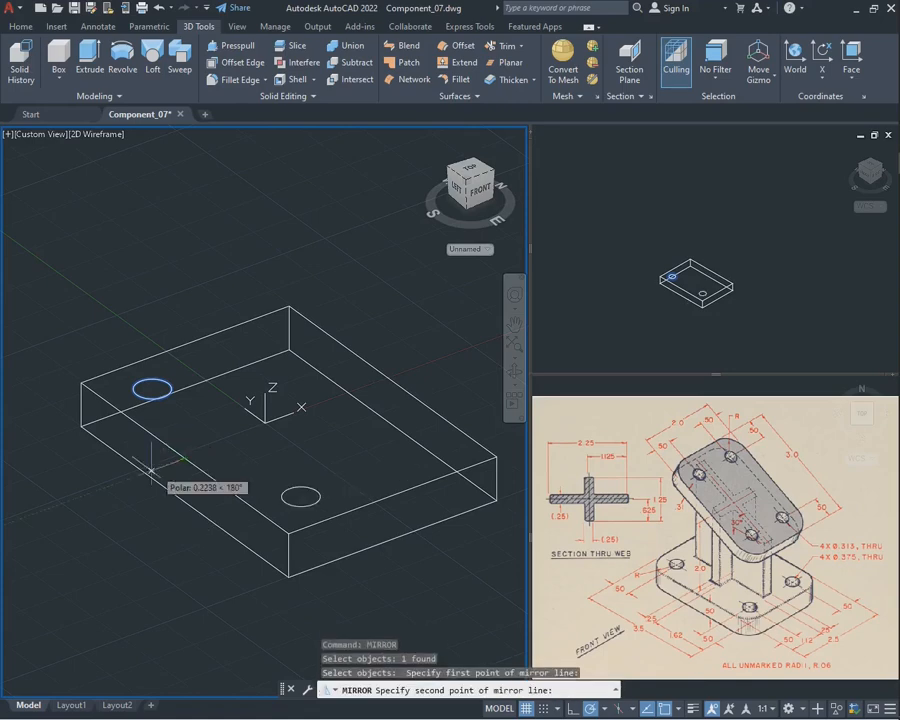
pyautogui.click(97, 488)
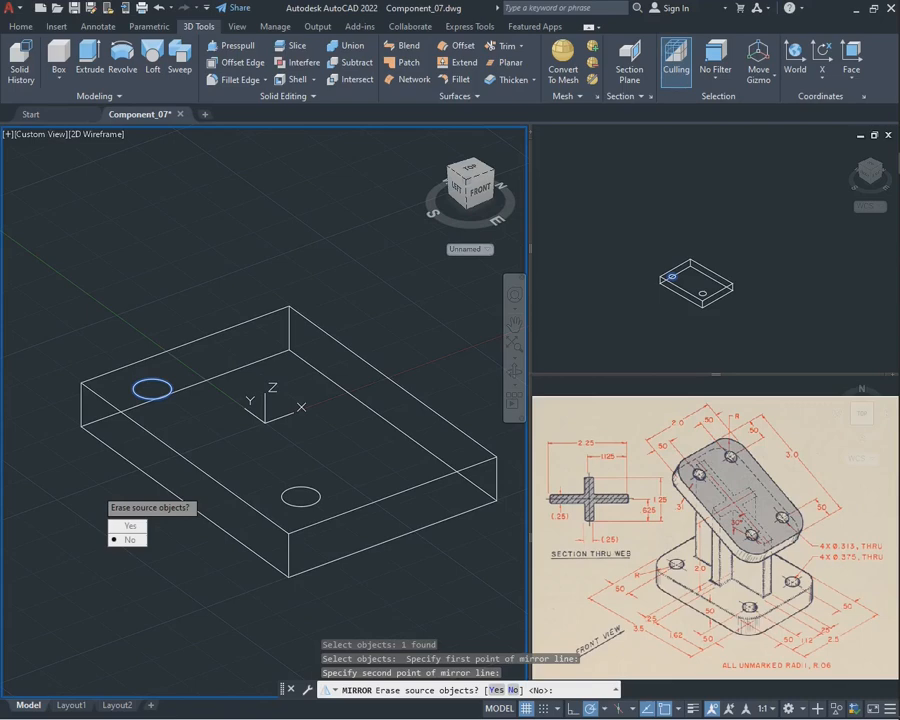
pyautogui.press('Return')
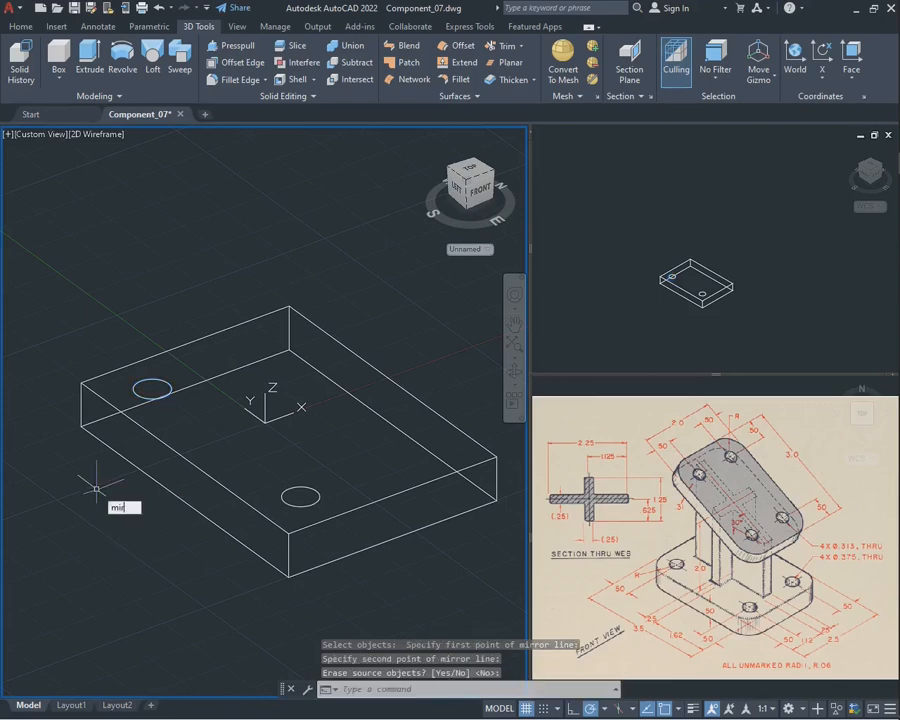
# Mirror both hole circles about the plate's lengthwise centreline, through the midpoint of its short top edge, keeping the originals
pyautogui.write('mirror')
pyautogui.press('Return')
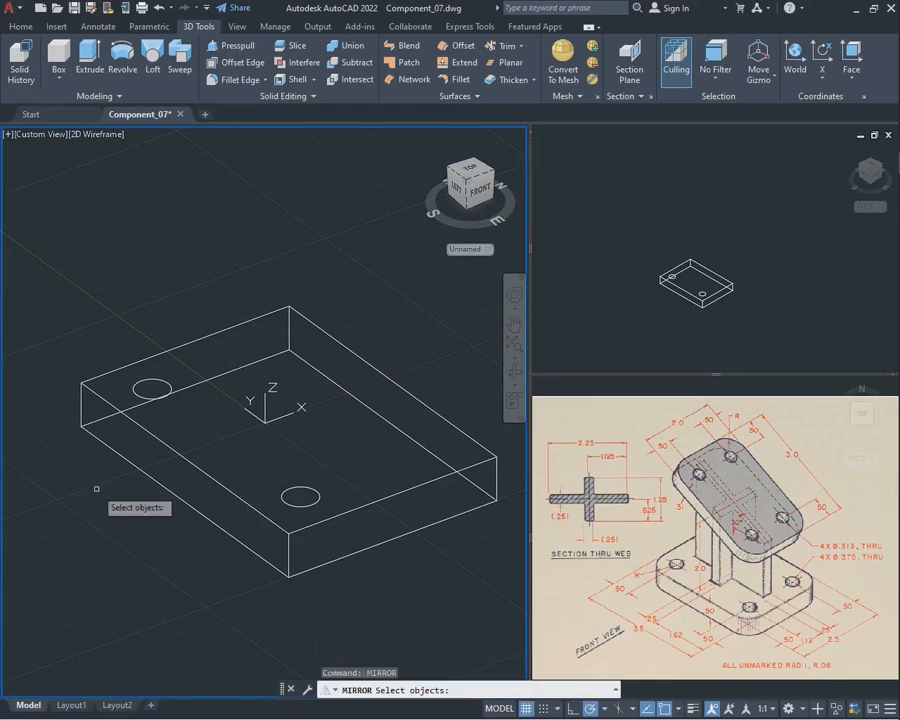
pyautogui.scroll(-3, 176, 390)
pyautogui.click(164, 402)
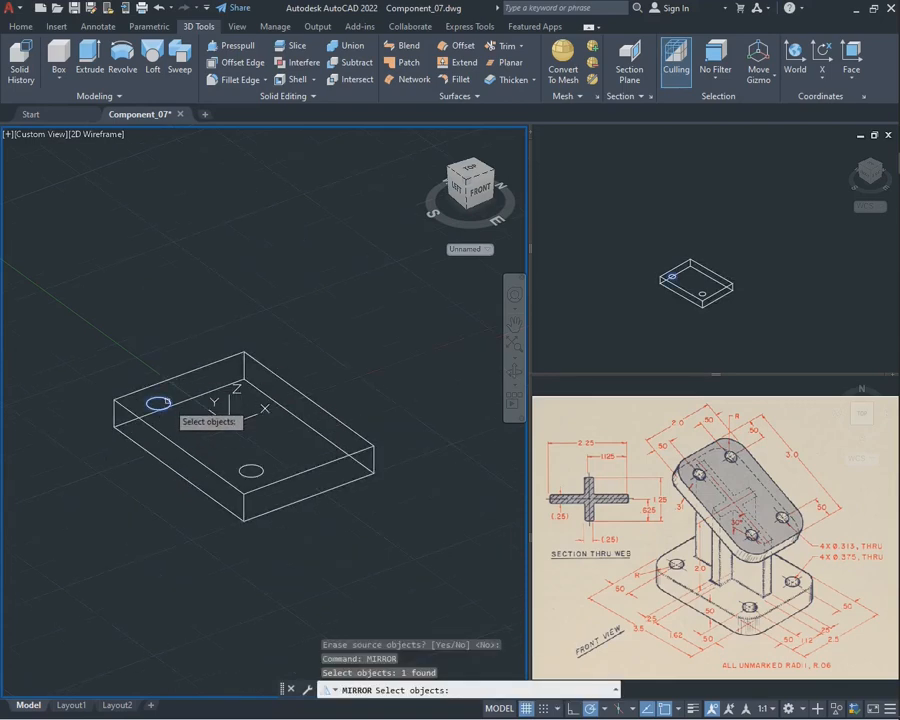
pyautogui.click(251, 466)
pyautogui.press('Return')
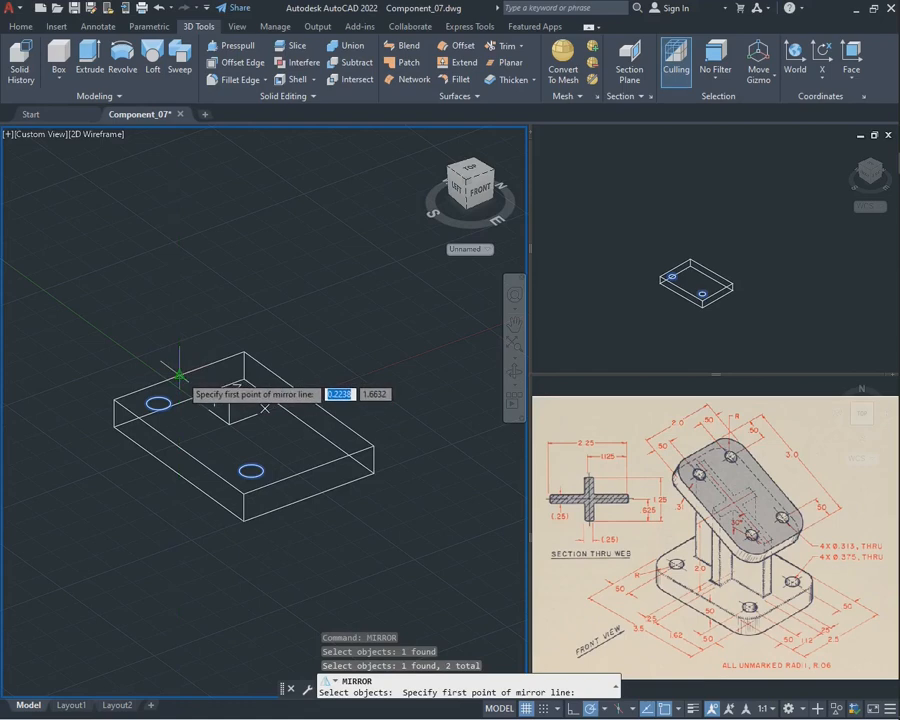
pyautogui.click(179, 377)
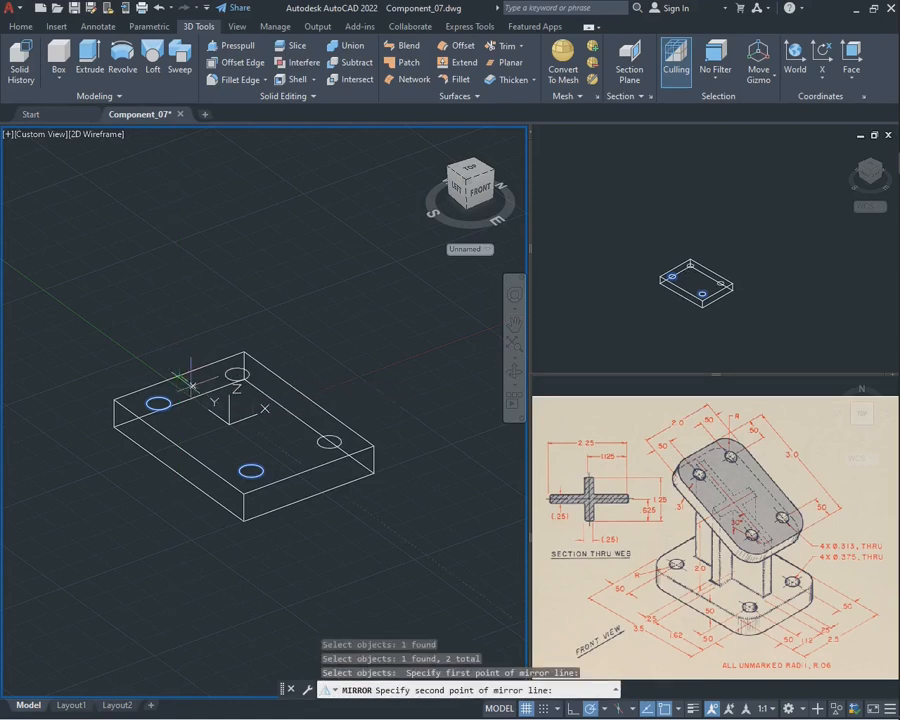
pyautogui.click(309, 471)
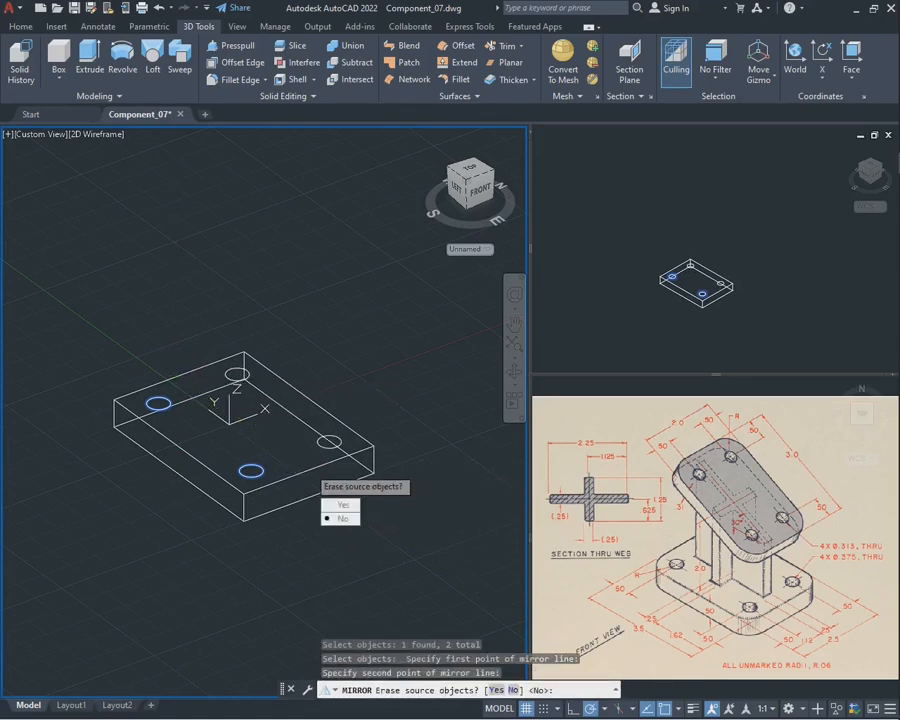
pyautogui.press('Return')
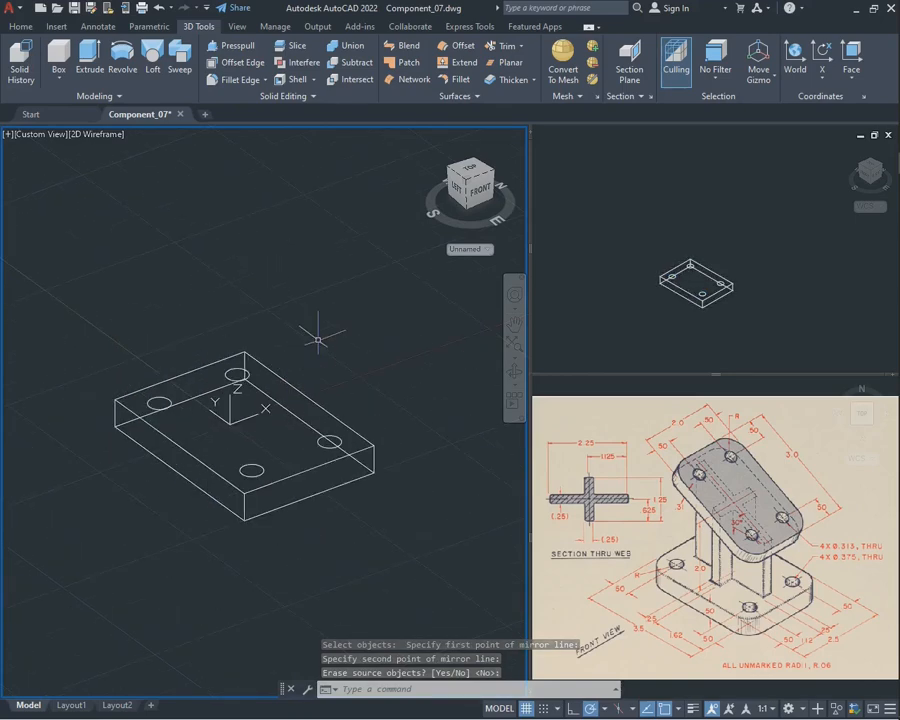
# Extrude all four hole circles downward about 3 units, well past the underside of the base plate
pyautogui.write('extrude')
pyautogui.press('Return')
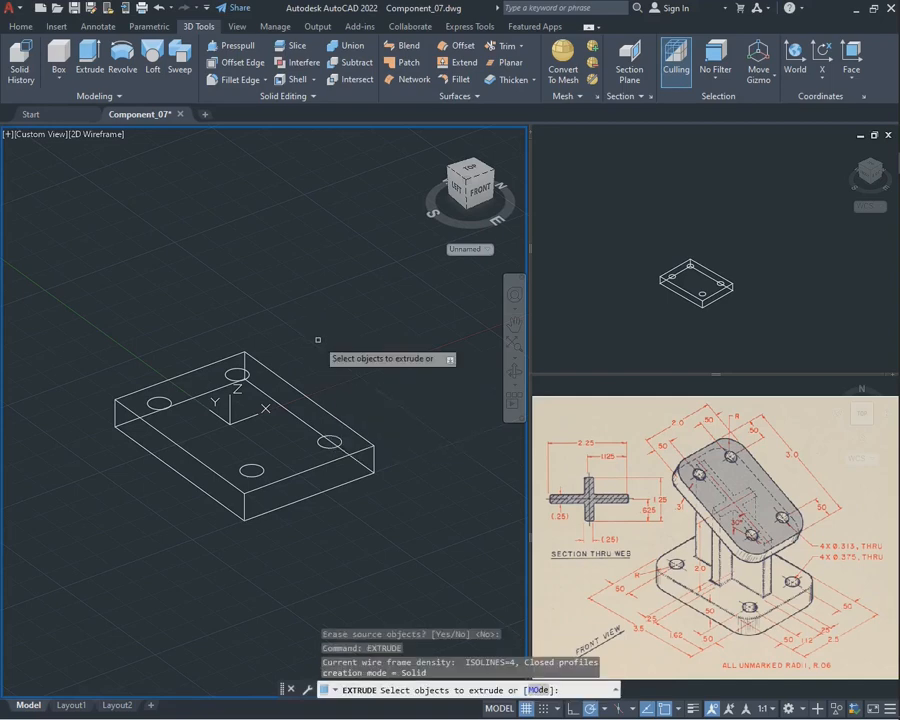
pyautogui.click(237, 375)
pyautogui.click(159, 403)
pyautogui.click(252, 470)
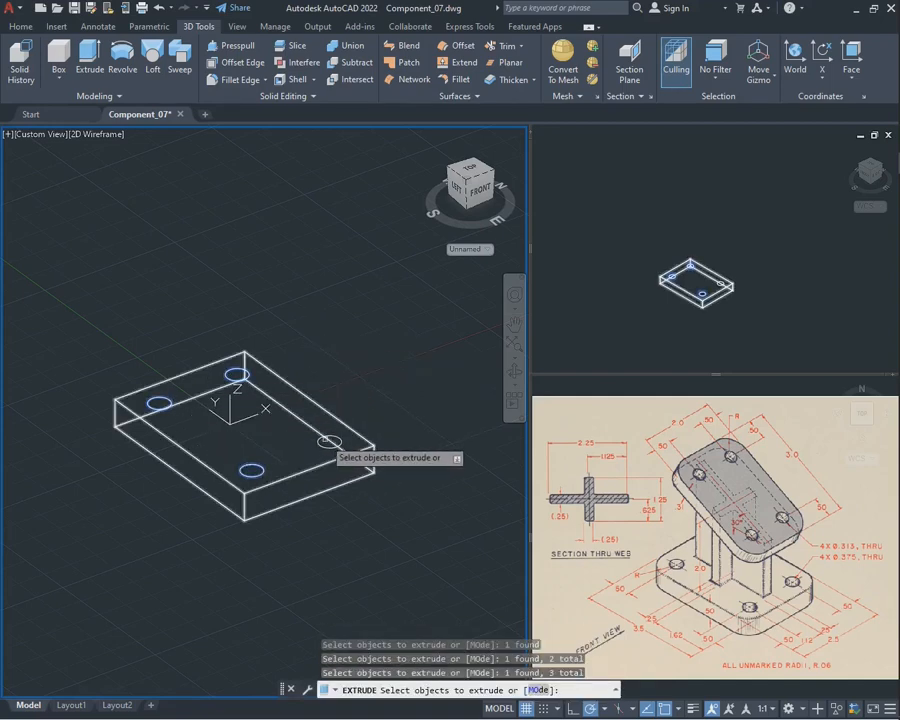
pyautogui.click(329, 441)
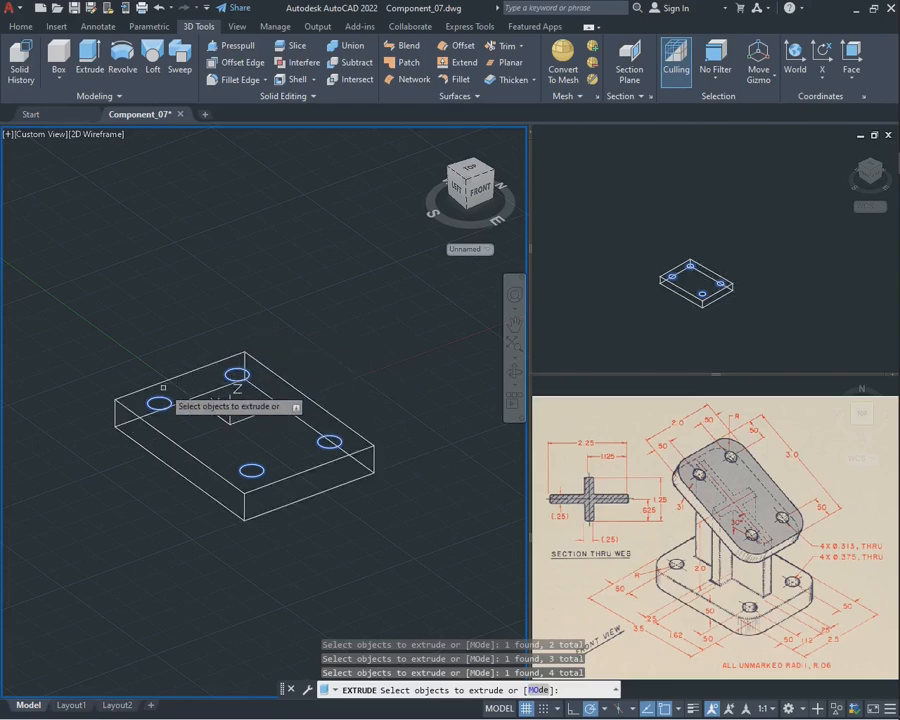
pyautogui.press('Return')
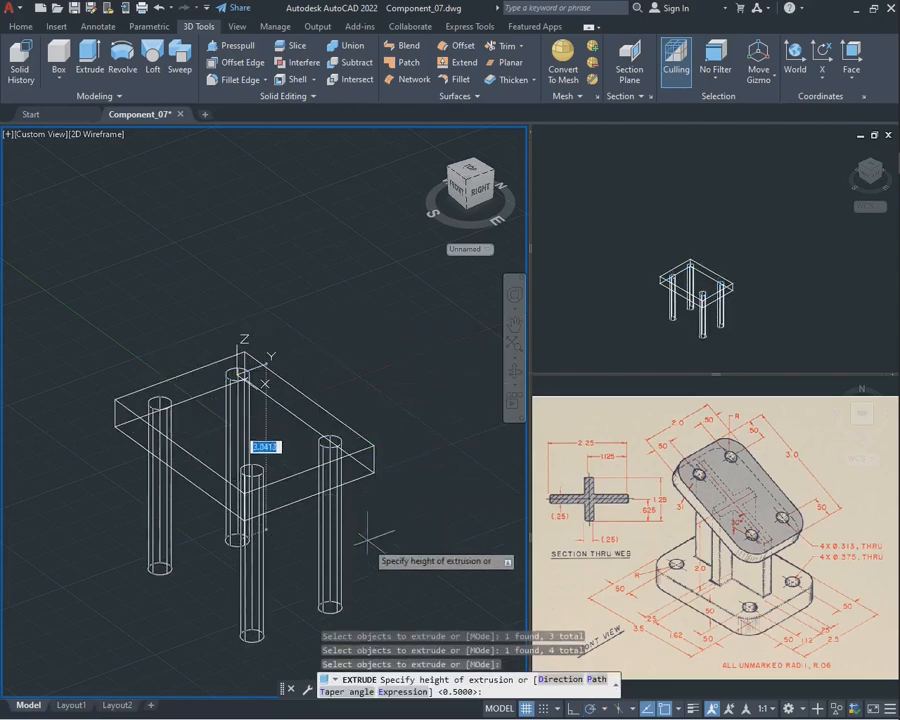
pyautogui.click(371, 535)
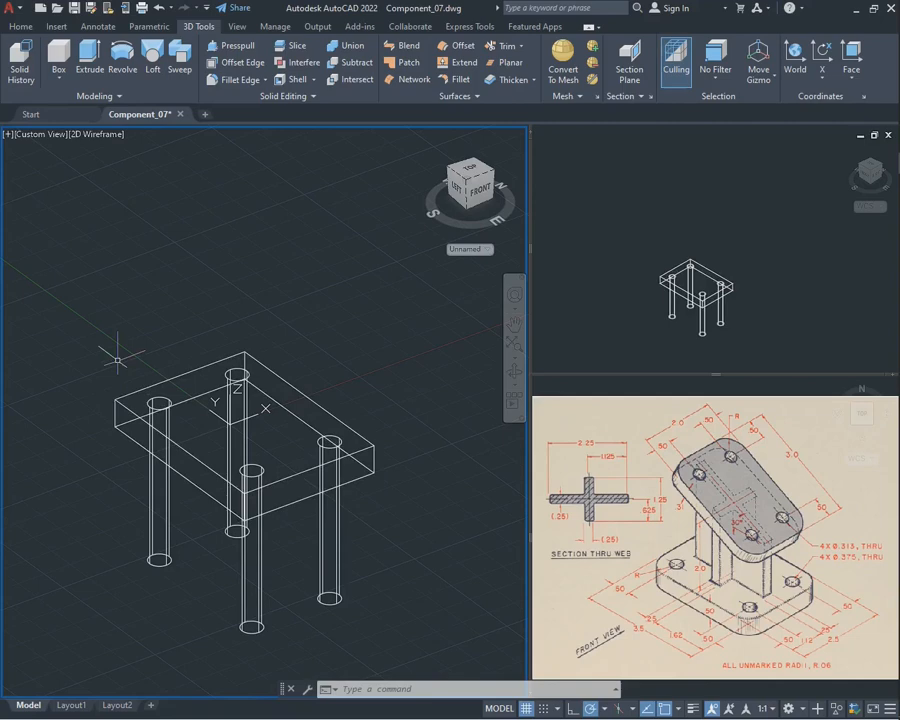
# Subtract the four extruded cylinders from the base plate to cut the through holes
pyautogui.write('subt')
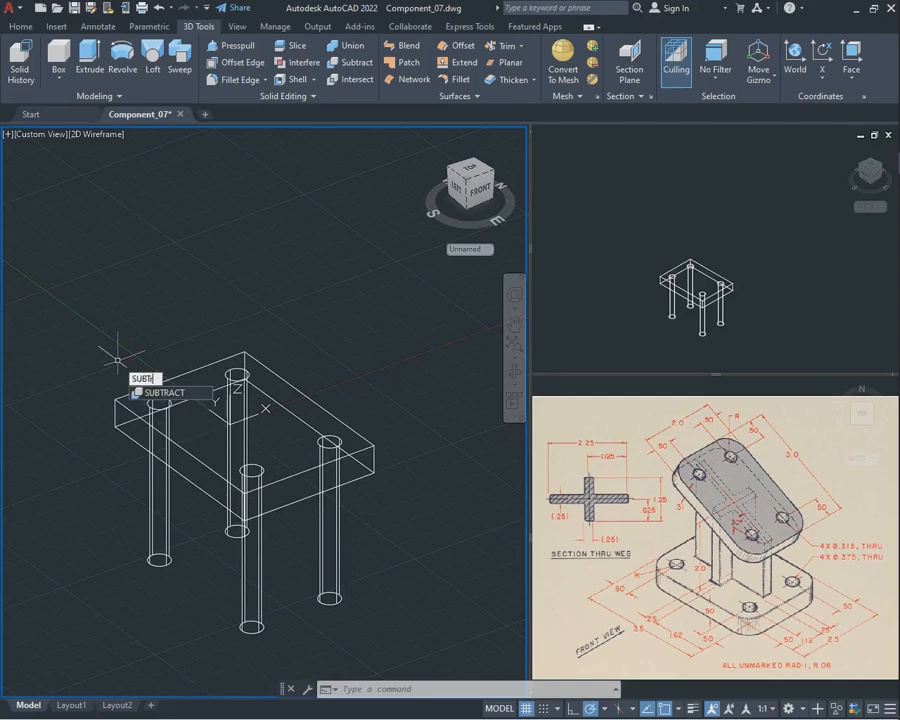
pyautogui.write('r')
pyautogui.press('Return')
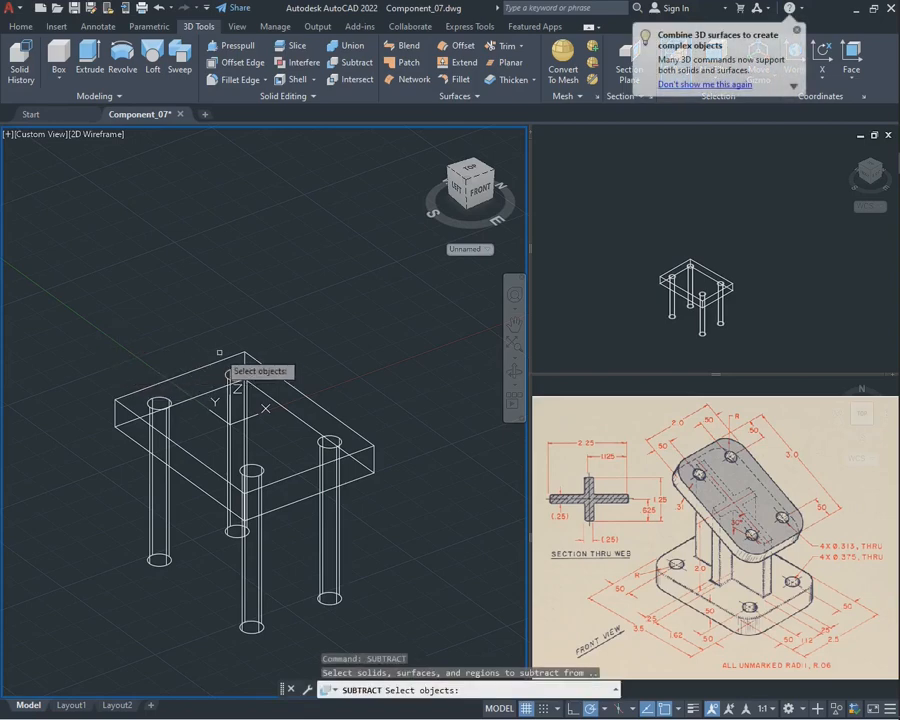
pyautogui.click(208, 363)
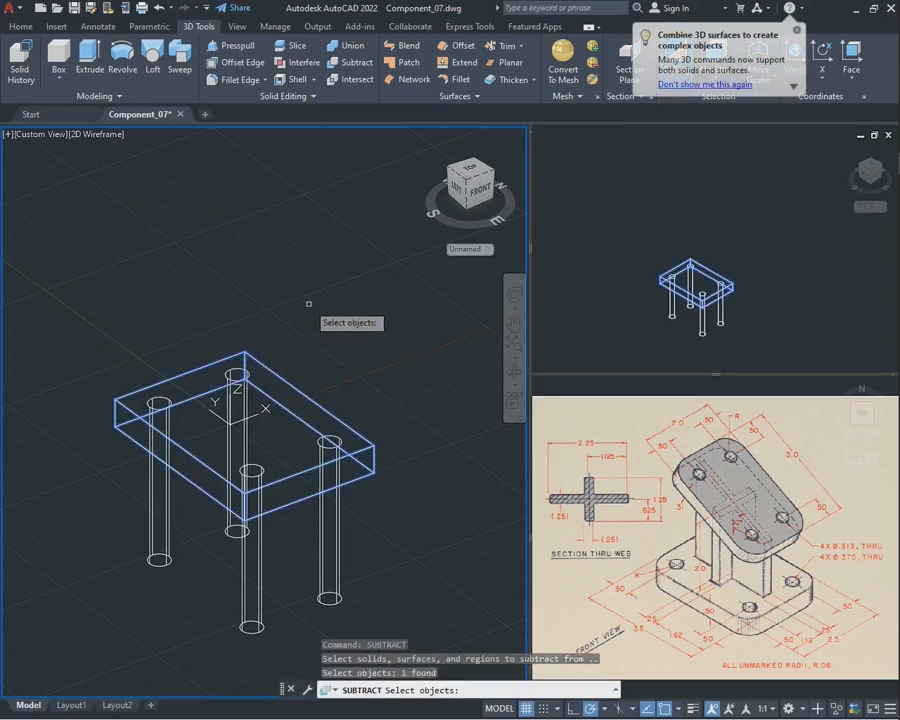
pyautogui.press('Return')
pyautogui.click(328, 574)
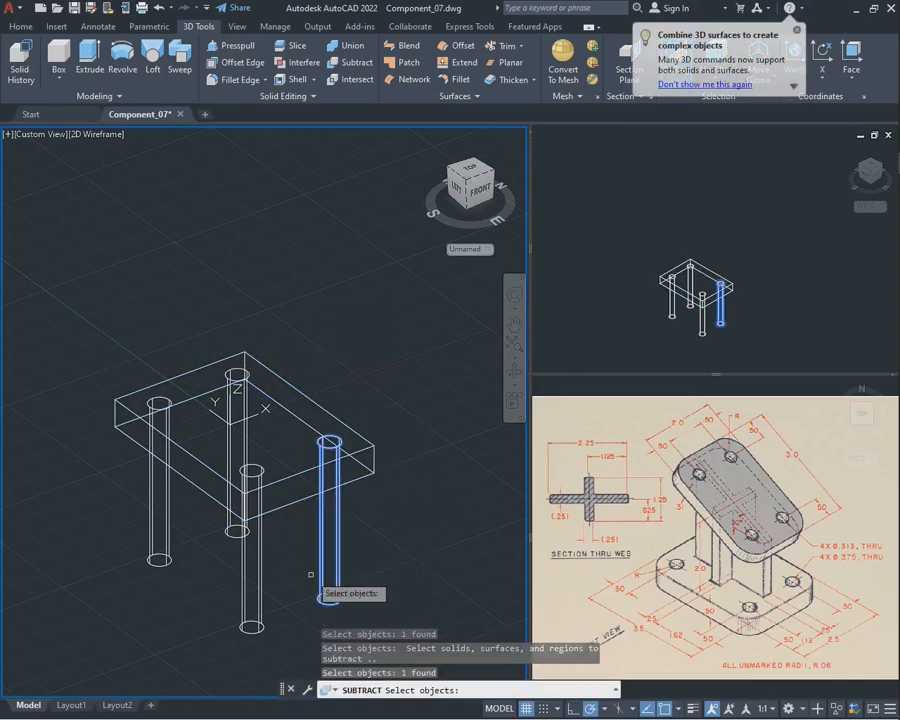
pyautogui.click(243, 576)
pyautogui.click(229, 527)
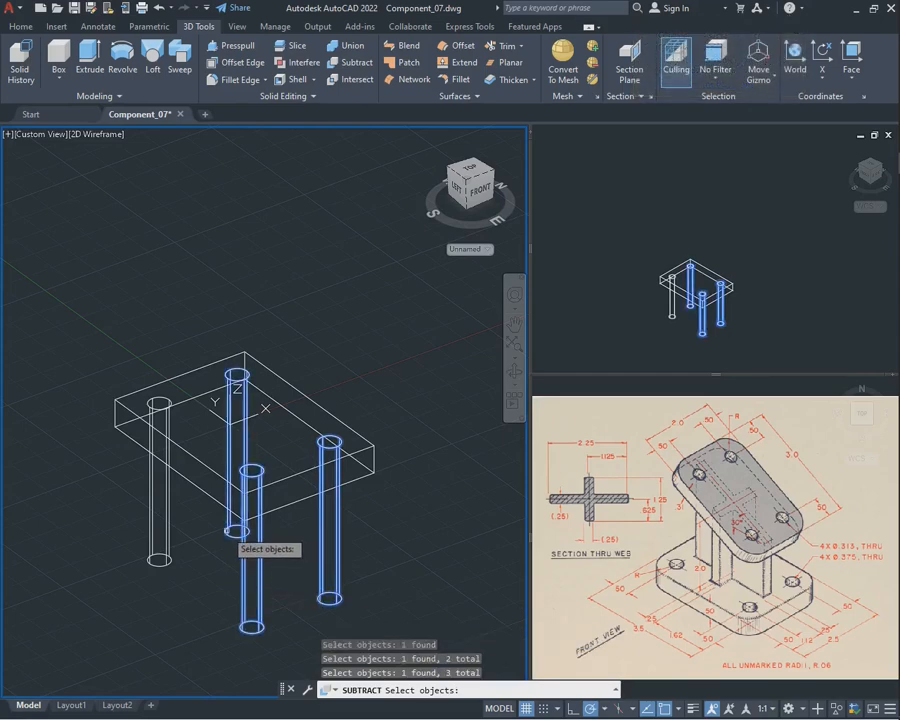
pyautogui.click(160, 480)
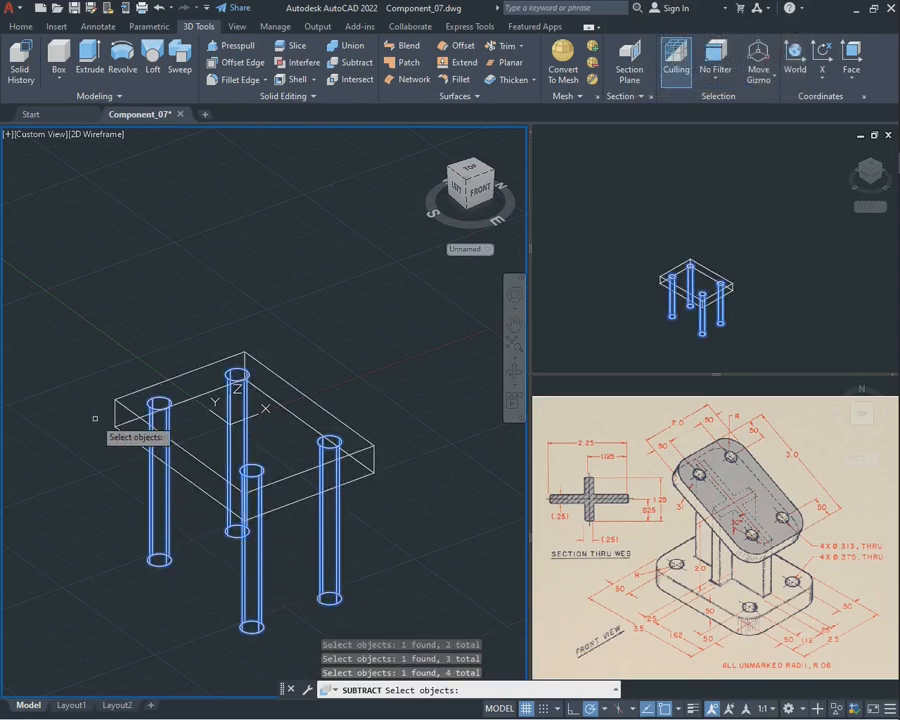
pyautogui.press('Return')
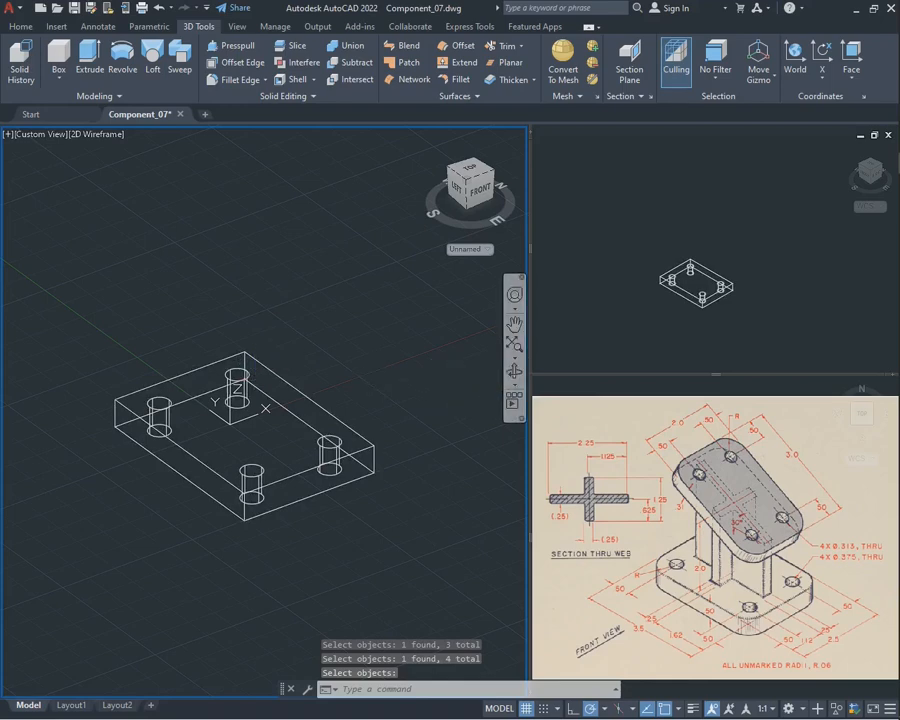
# Set the SE Isometric viewport's visual style to Shades of Gray and return to the wireframe modelling viewport
pyautogui.click(690, 213)
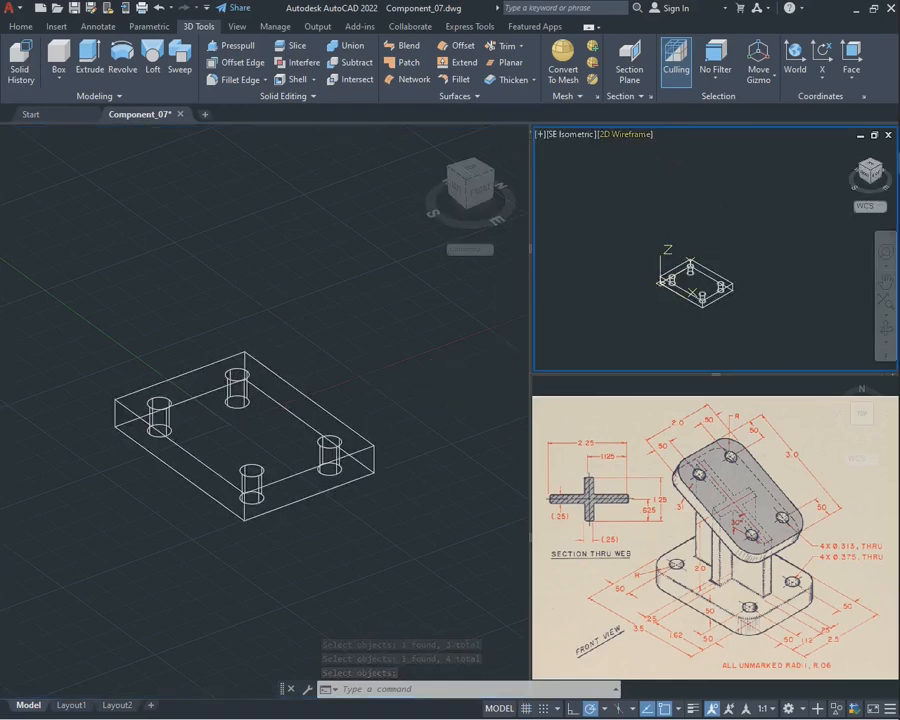
pyautogui.click(638, 134)
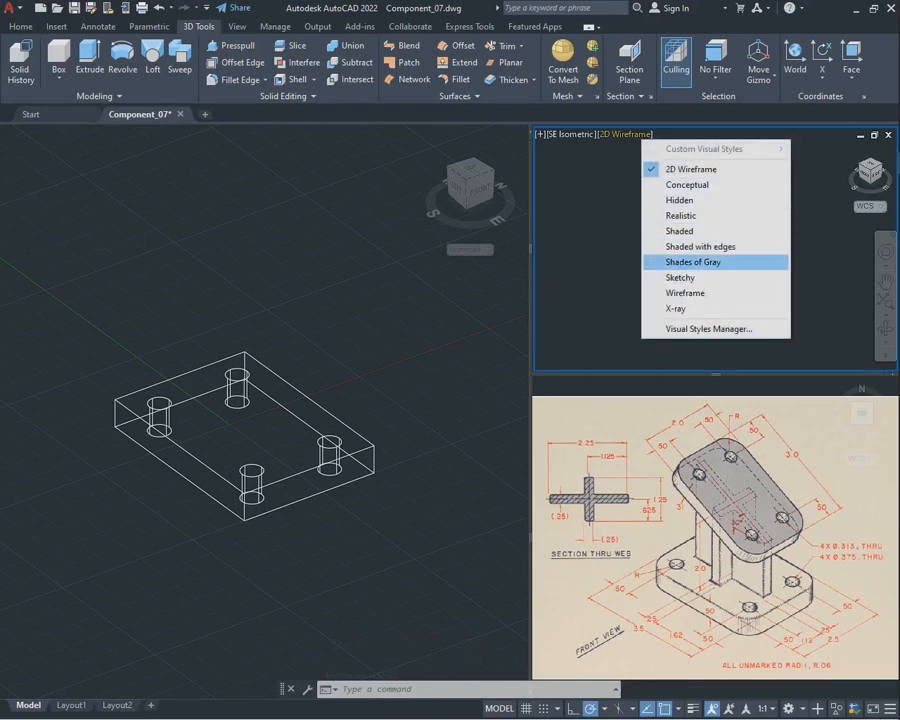
pyautogui.click(700, 262)
pyautogui.click(361, 298)
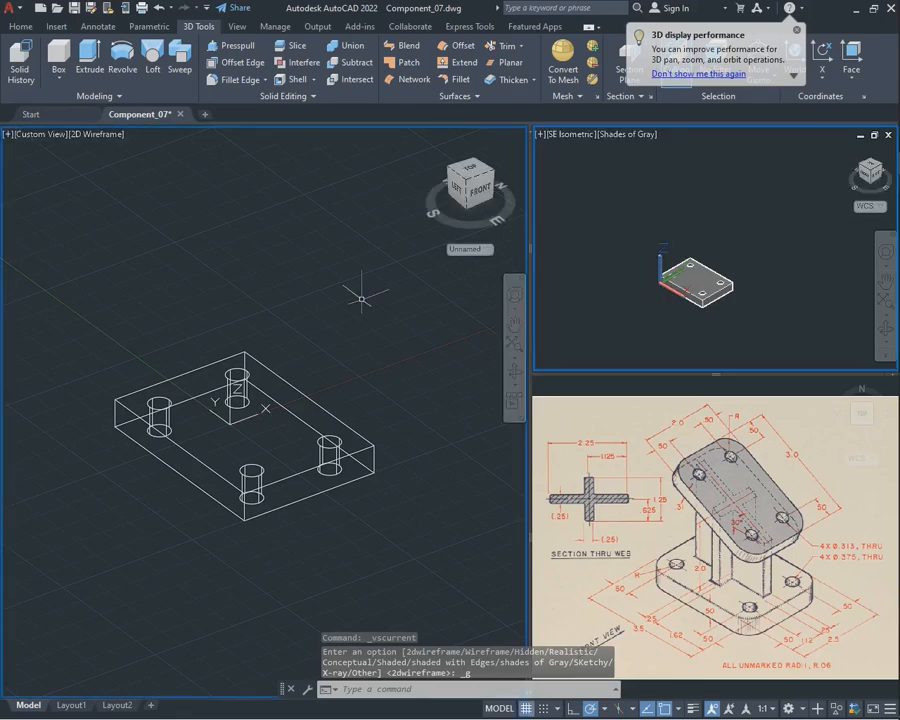
# Examine the drilled base plate from several angles in the wireframe modelling viewport
pyautogui.click(514, 372)
pyautogui.moveTo(390, 400); pyautogui.dragTo(405, 380)
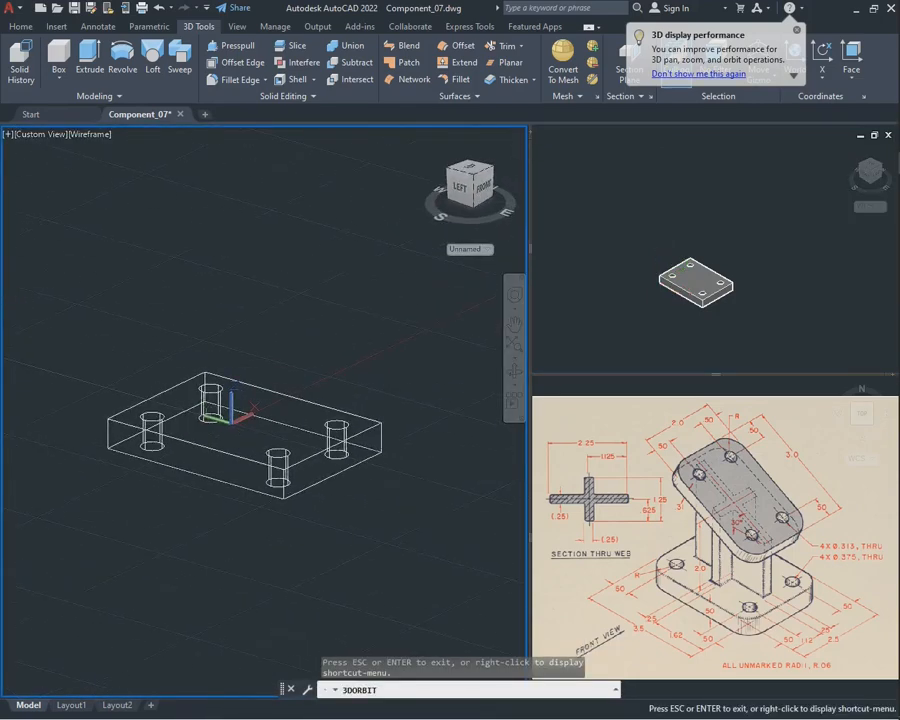
pyautogui.moveTo(286, 279); pyautogui.dragTo(286, 321)
pyautogui.press('Escape')
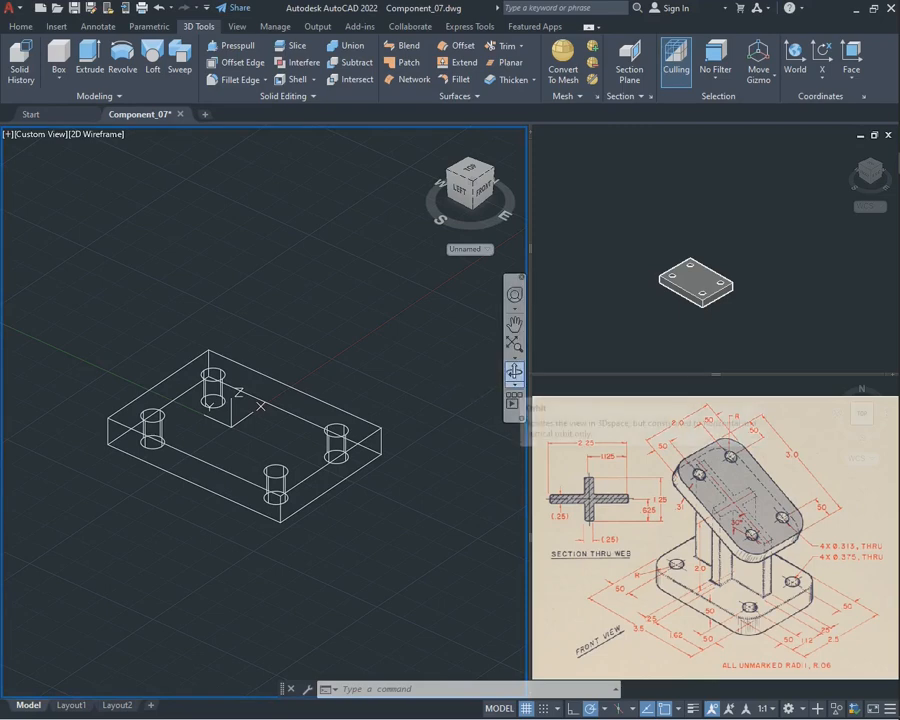
pyautogui.click(514, 372)
pyautogui.moveTo(400, 455); pyautogui.dragTo(342, 460)
pyautogui.press('Escape')
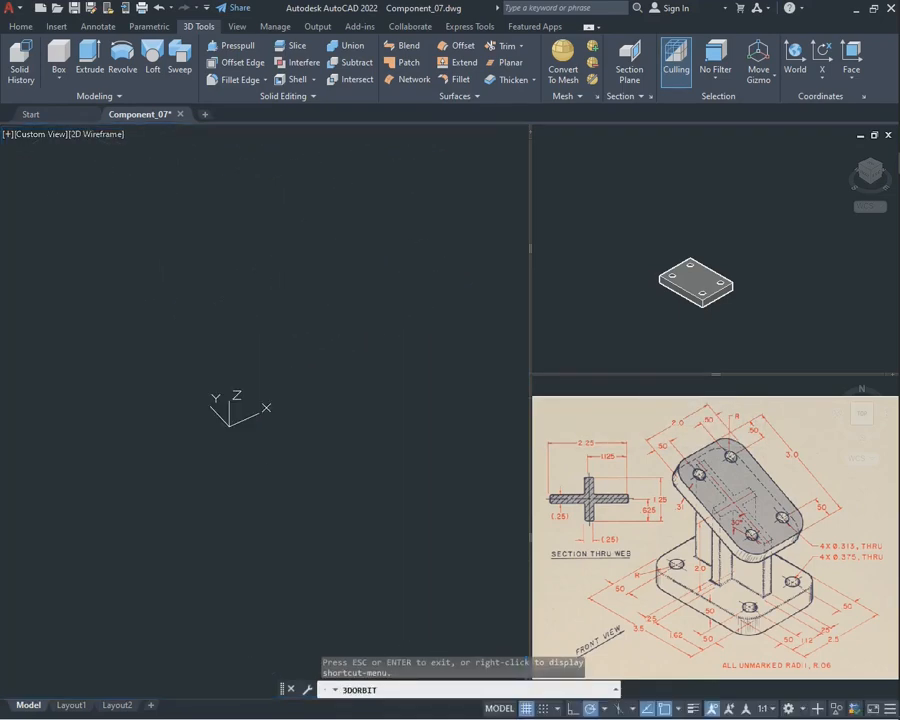
# In the top view, draw a vertical construction line through the midpoint of the base plate's upper short edge
pyautogui.click(356, 543)
pyautogui.click(268, 424)
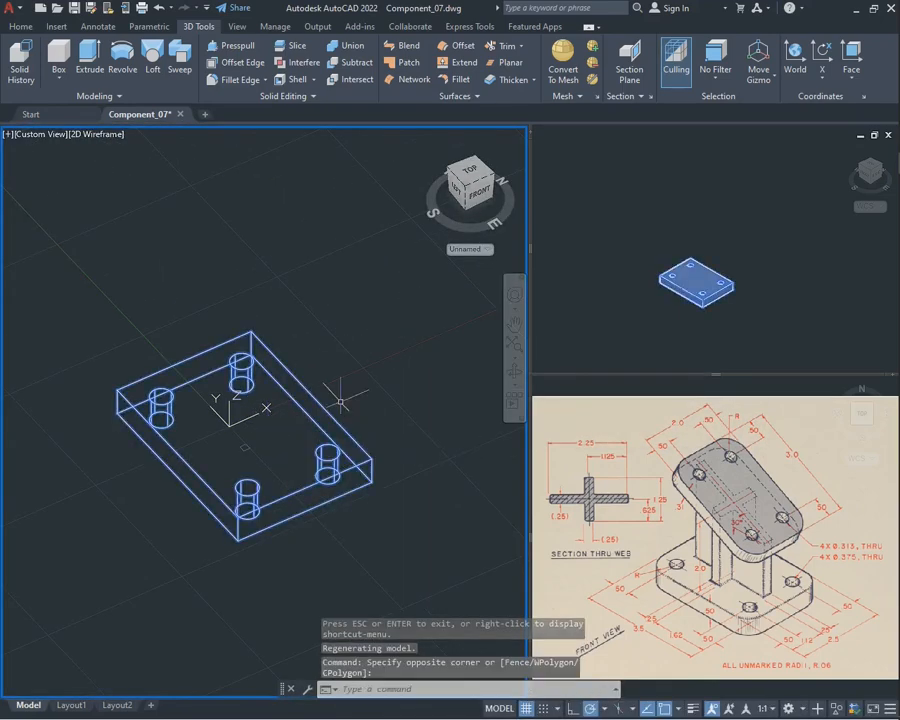
pyautogui.click(469, 168)
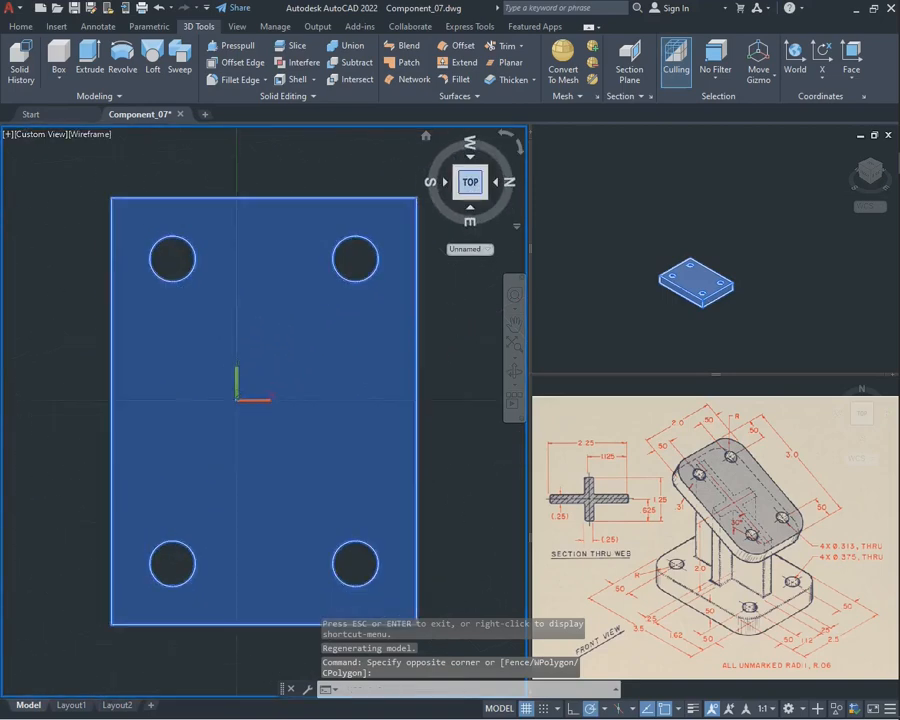
pyautogui.scroll(-2, 362, 251)
pyautogui.scroll(2, 362, 251)
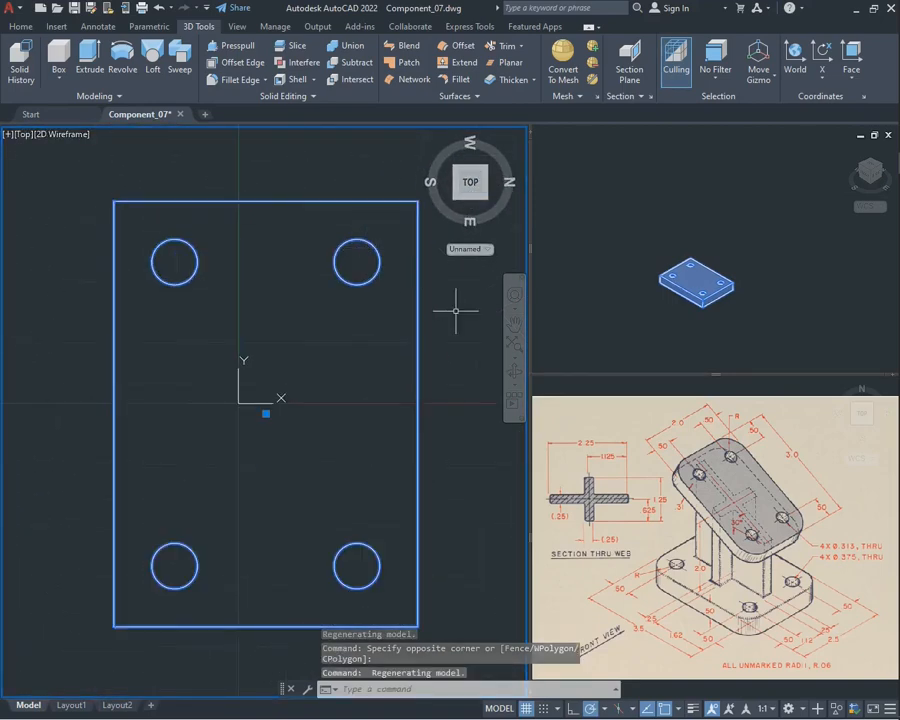
pyautogui.press('Escape')
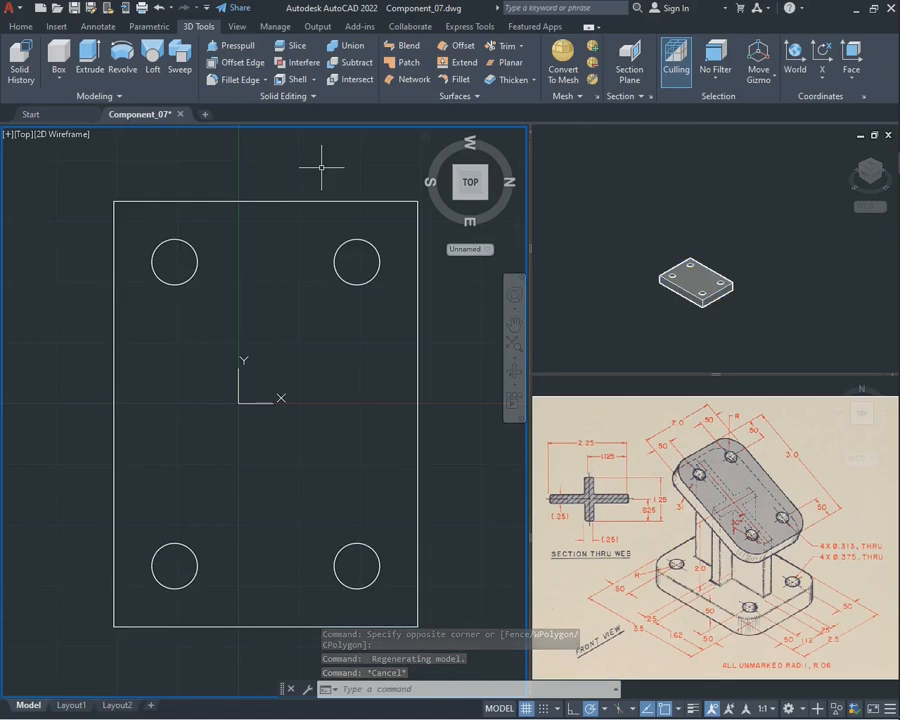
pyautogui.write('x')
pyautogui.press('Return')
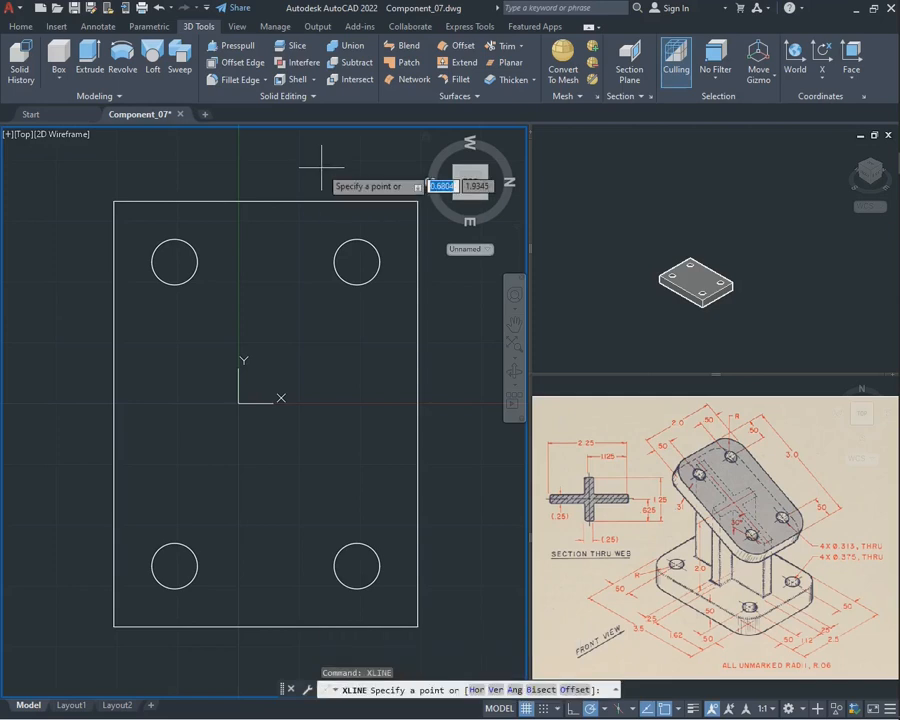
pyautogui.click(266, 201)
pyautogui.click(250, 365)
pyautogui.press('Escape')
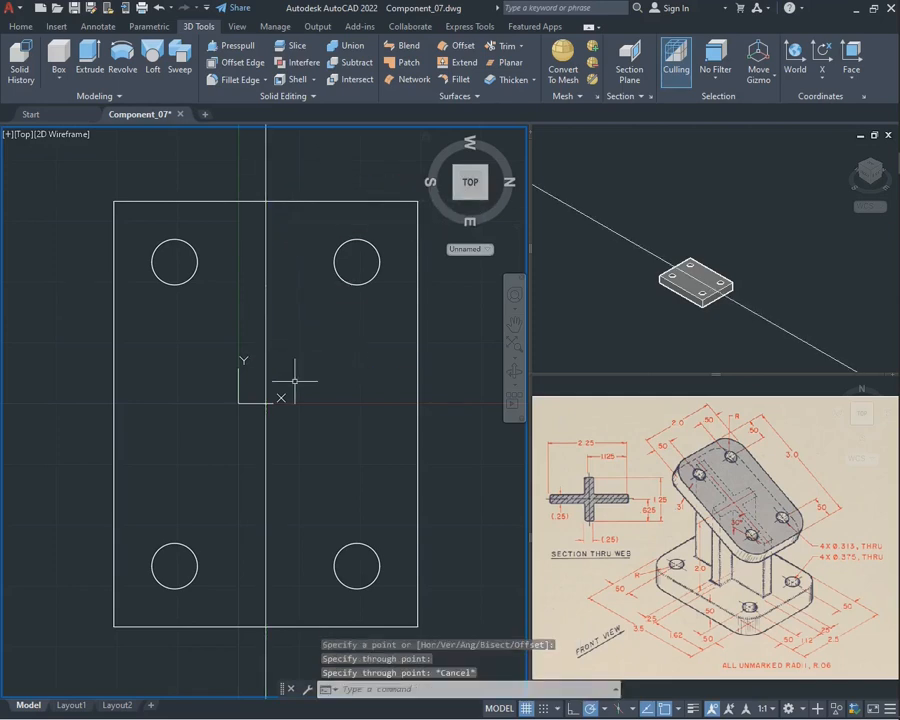
# Draw a horizontal construction line through the midpoint of the base plate's long edge
pyautogui.press('Return')
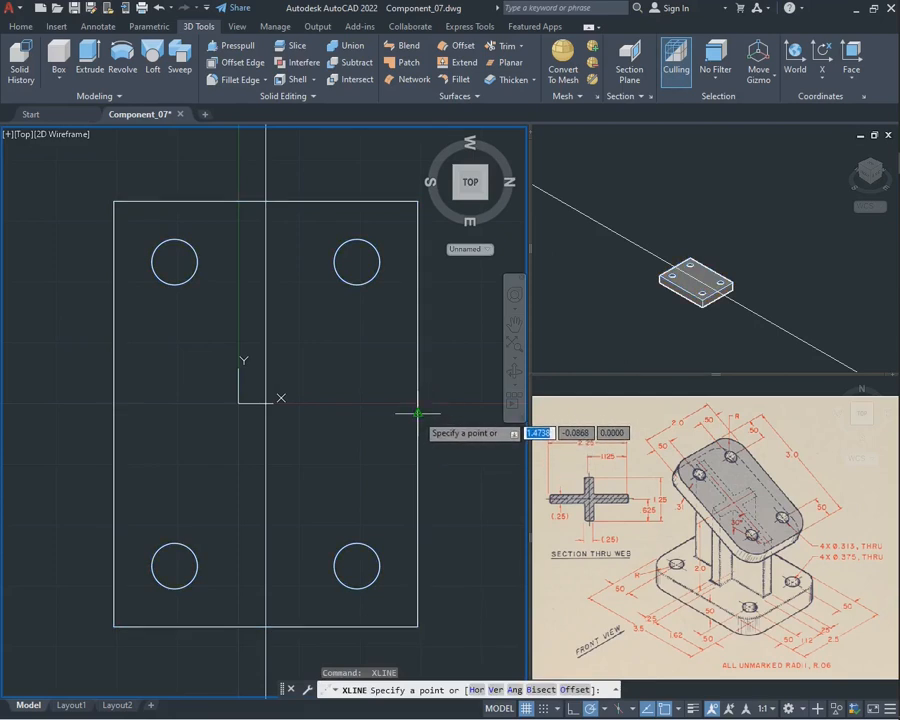
pyautogui.click(418, 412)
pyautogui.click(241, 410)
pyautogui.press('Escape')
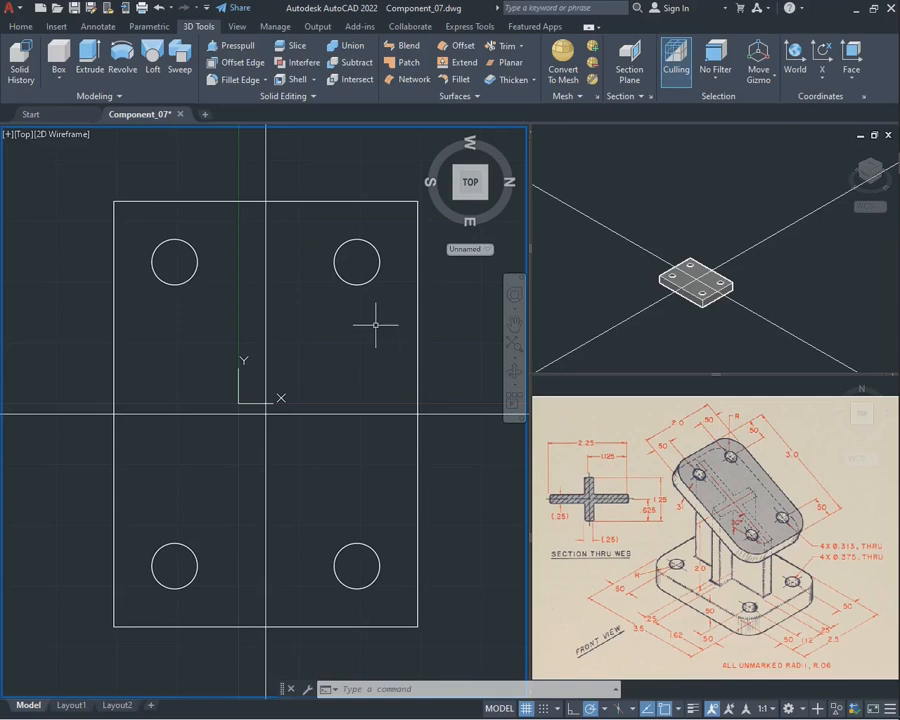
# Offset the horizontal centre construction line by 1.5 to both sides
pyautogui.press('Return')
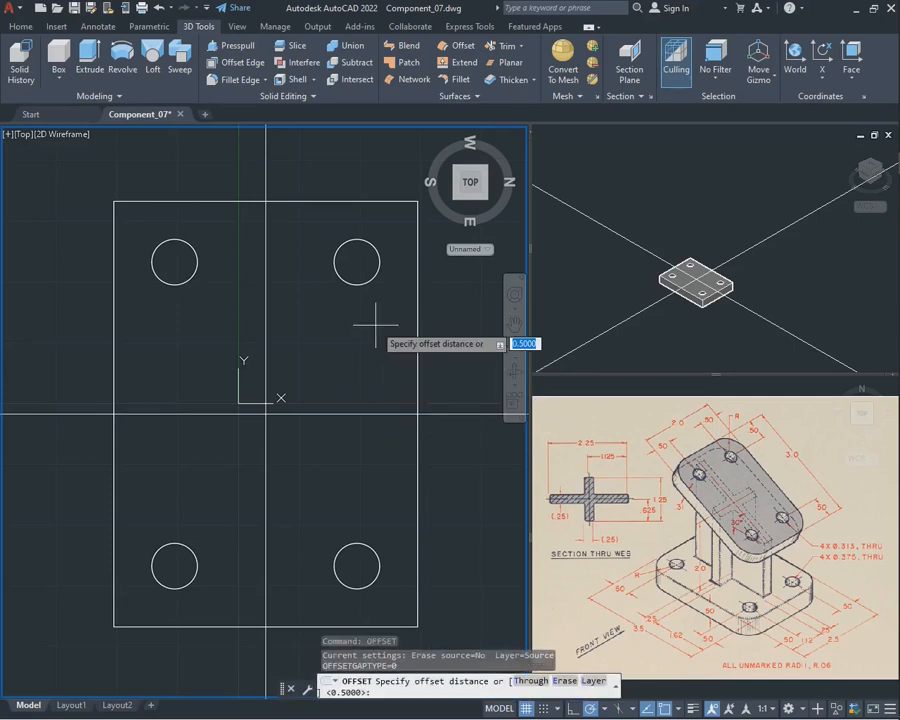
pyautogui.write('1.5')
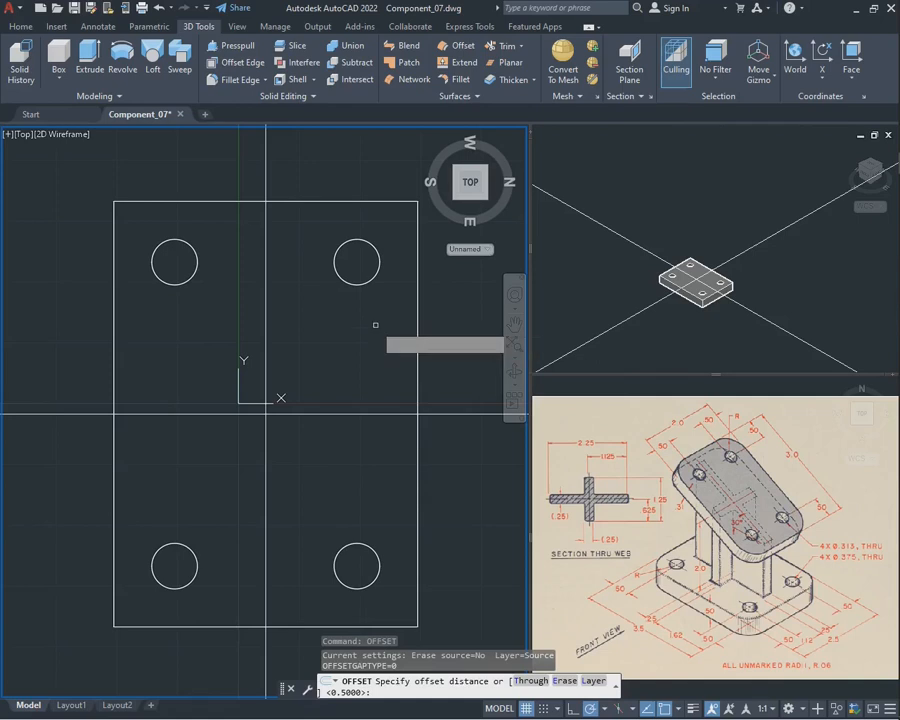
pyautogui.press('Return')
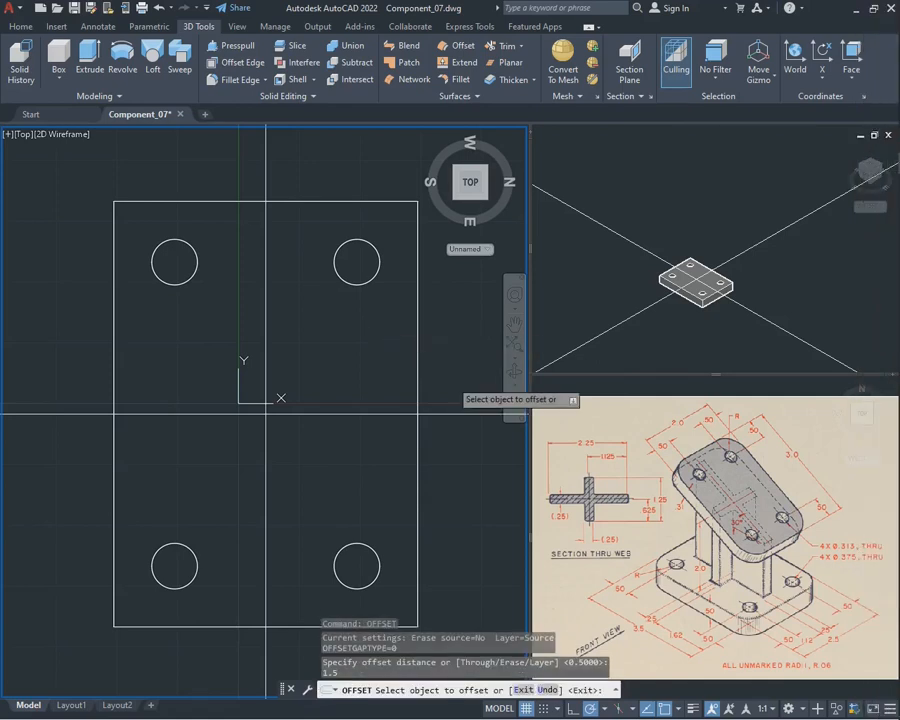
pyautogui.click(326, 412)
pyautogui.click(310, 300)
pyautogui.click(327, 412)
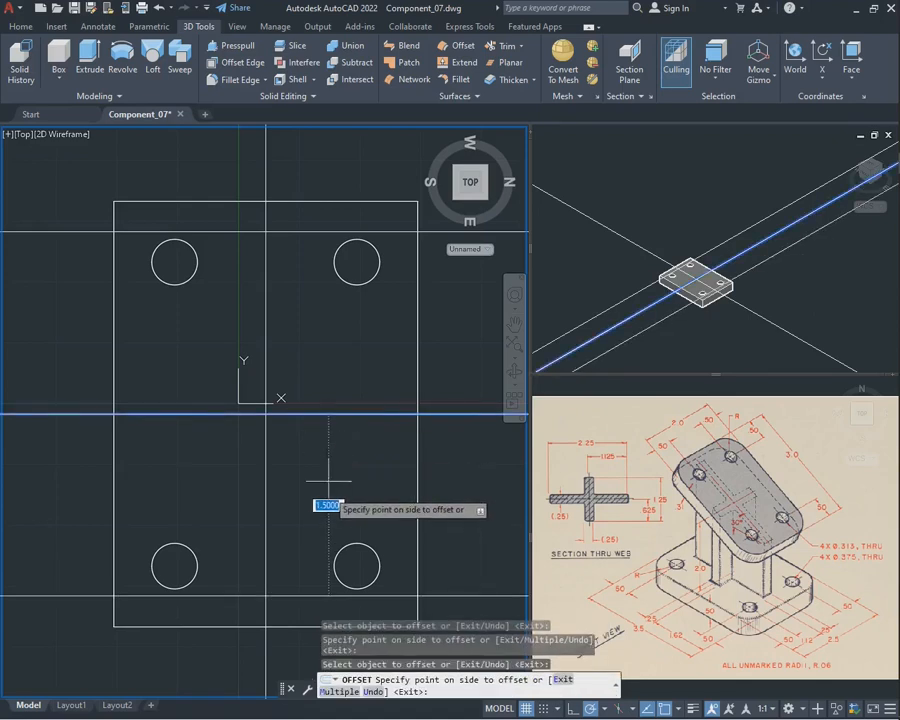
pyautogui.click(332, 495)
pyautogui.press('Escape')
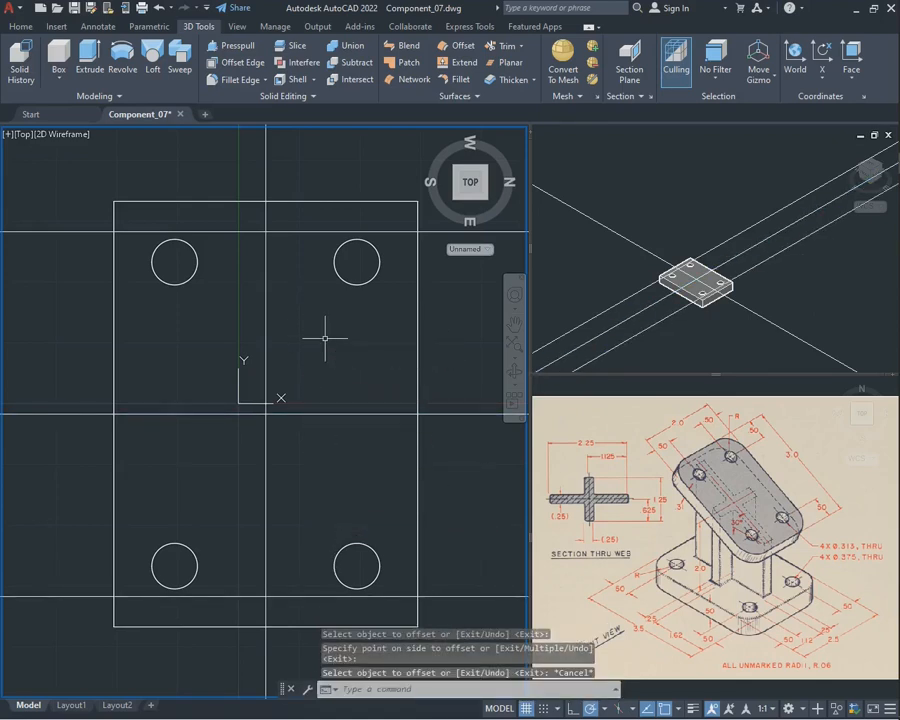
# Measure the distance between the two outer horizontal construction lines with a linear dimension, without placing it
pyautogui.write('dimr')
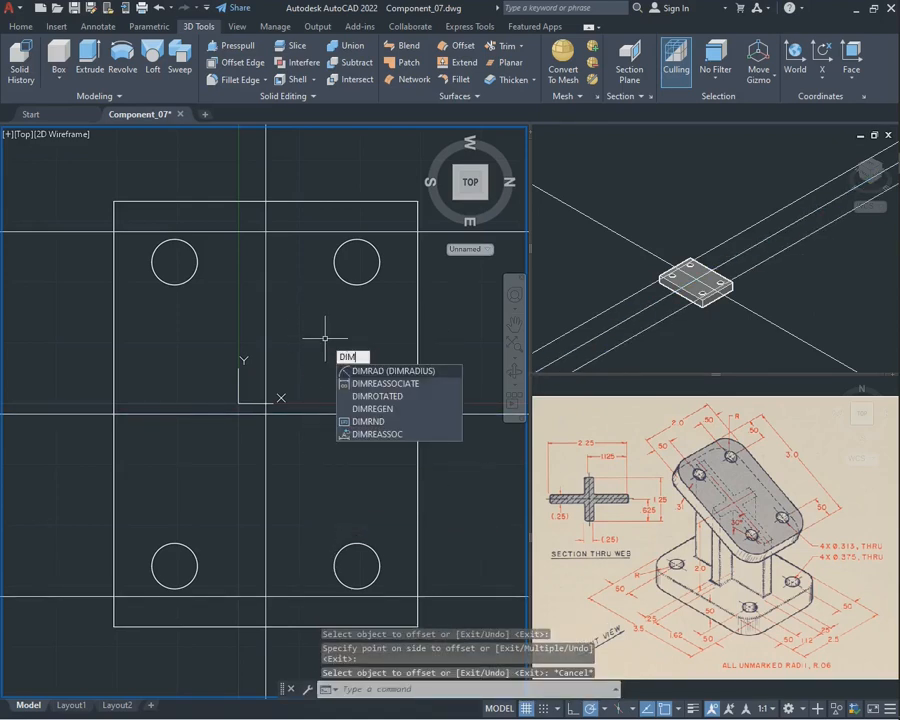
pyautogui.press('BackSpace')
pyautogui.write('lin')
pyautogui.press('Return')
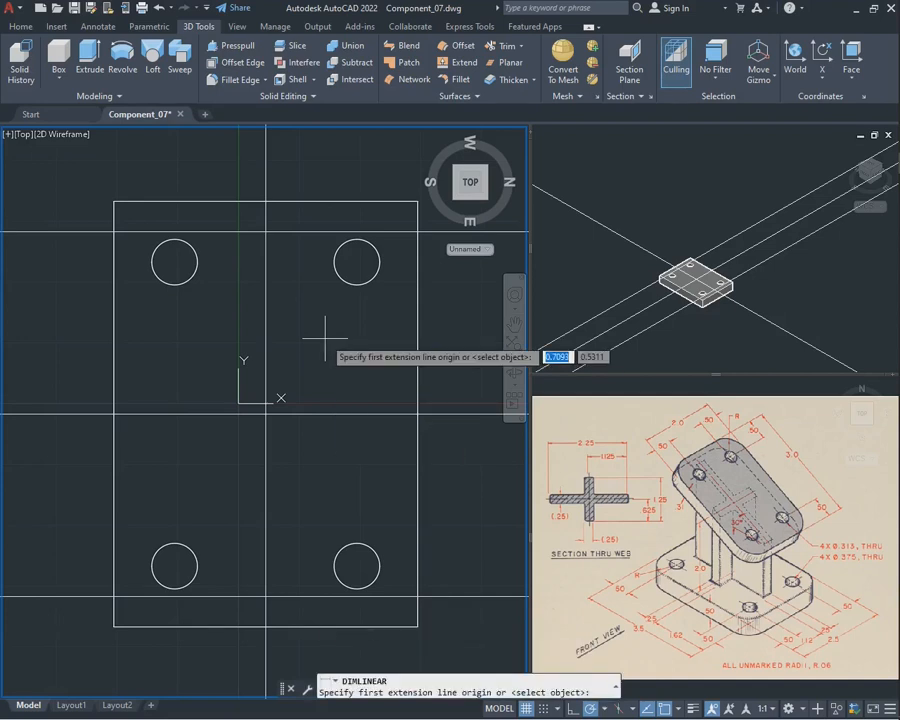
pyautogui.click(265, 231)
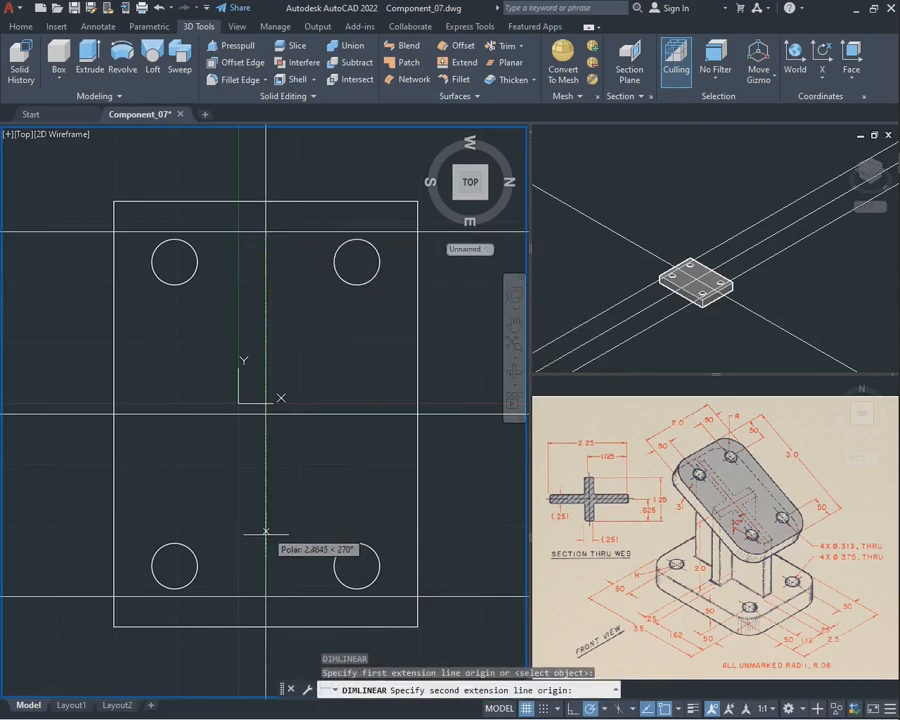
pyautogui.click(265, 597)
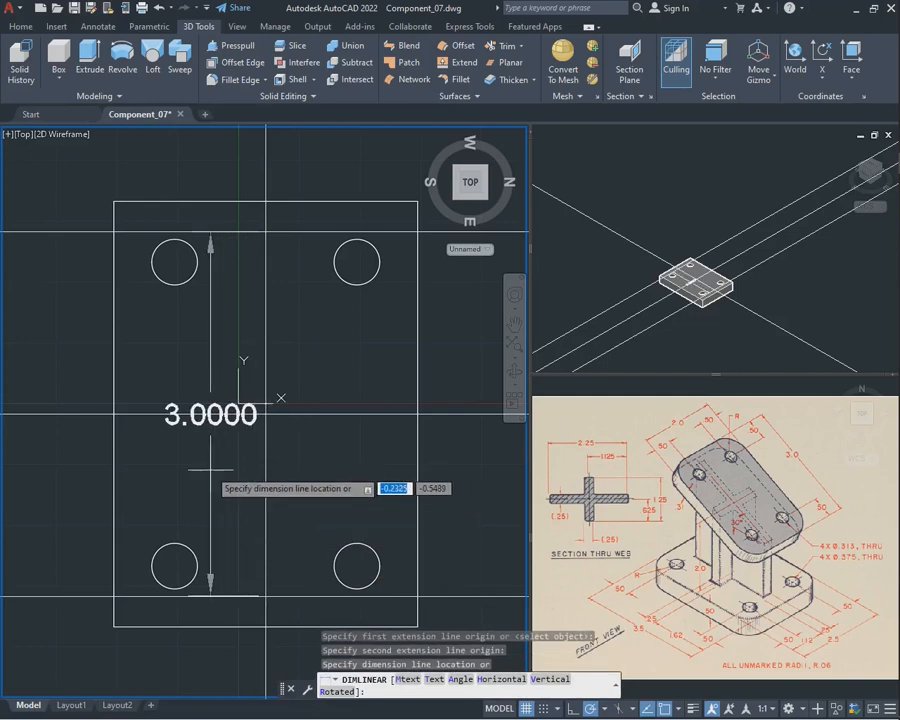
pyautogui.press('Escape')
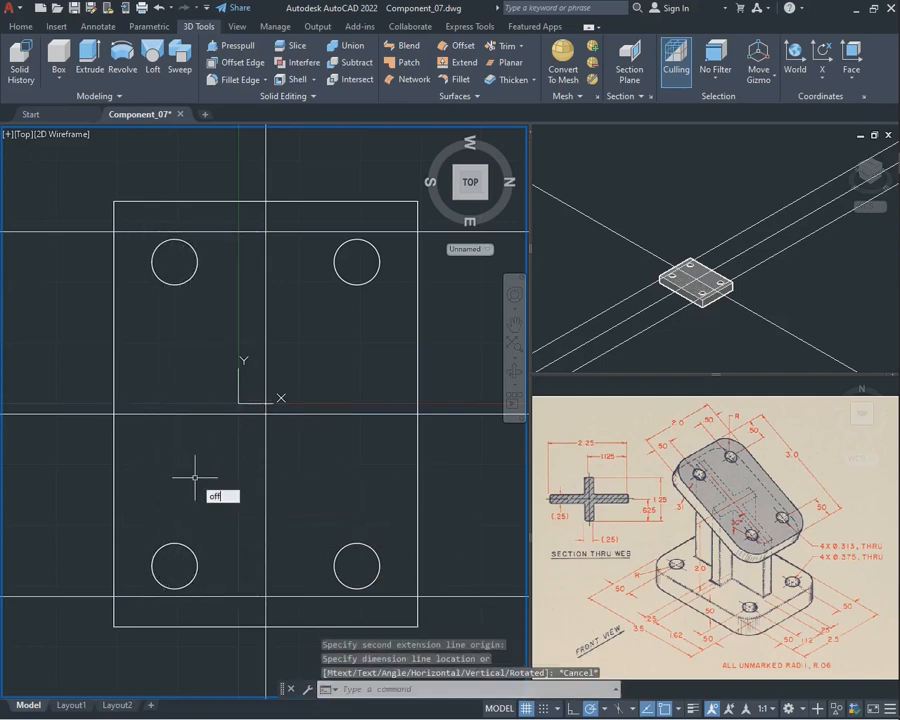
# Offset the vertical centre construction line by 1 to both sides
pyautogui.write('off')
pyautogui.press('Return')
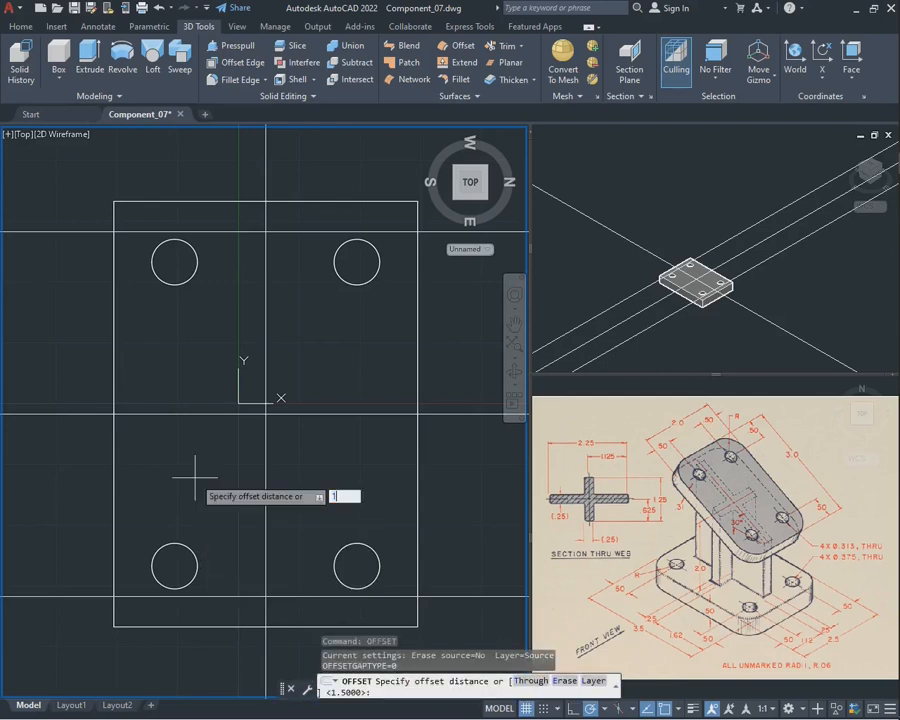
pyautogui.write('1')
pyautogui.press('Return')
pyautogui.click(265, 462)
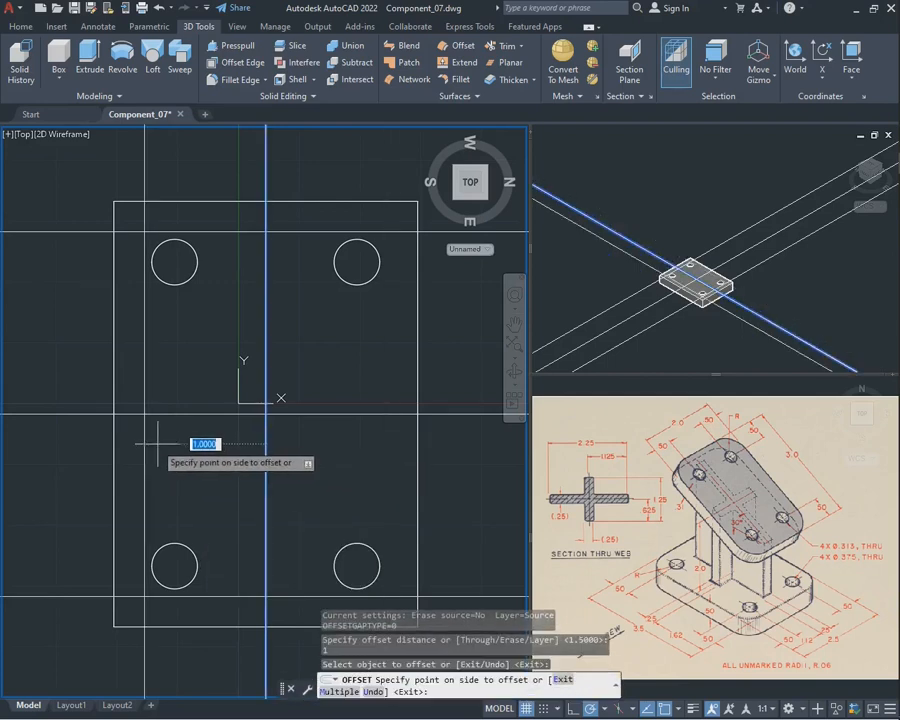
pyautogui.click(158, 444)
pyautogui.click(266, 460)
pyautogui.click(358, 465)
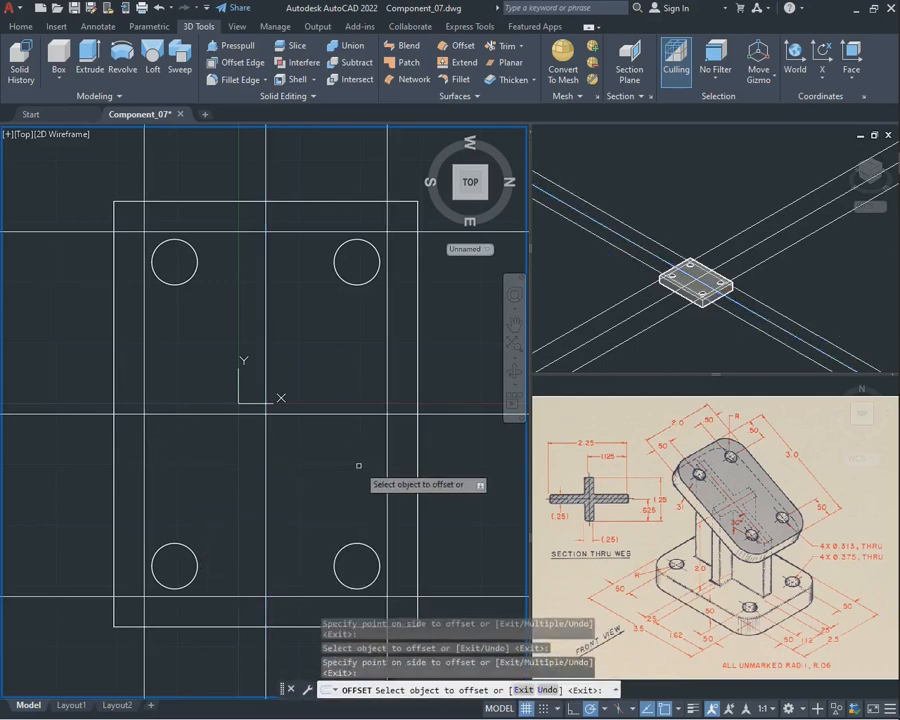
pyautogui.press('Escape')
# Measure the distance between the two outer vertical construction lines with a linear dimension, without placing it
pyautogui.write('dimlin')
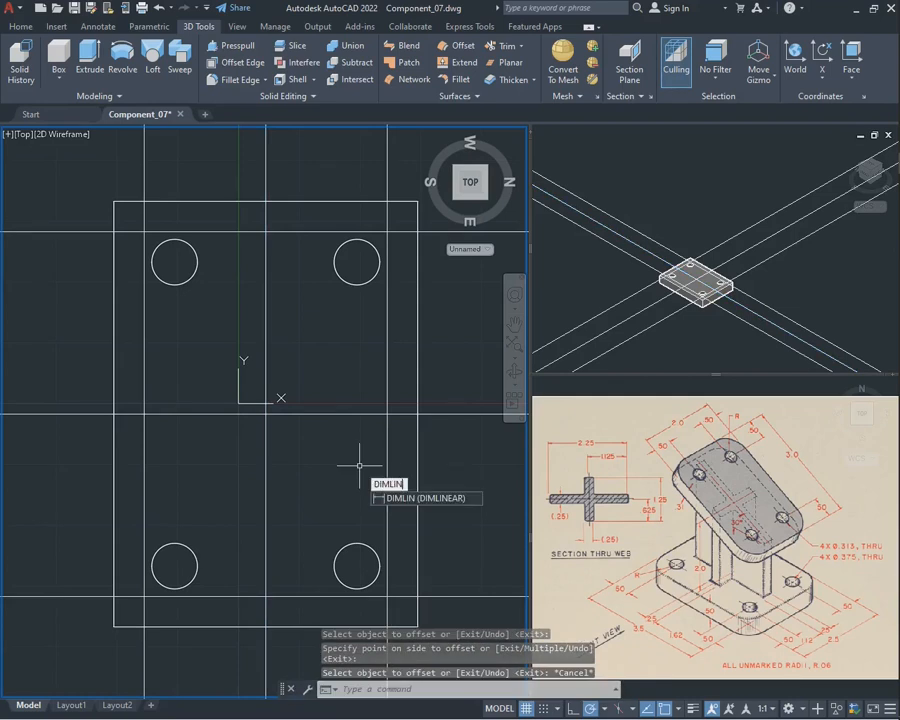
pyautogui.press('Return')
pyautogui.click(145, 411)
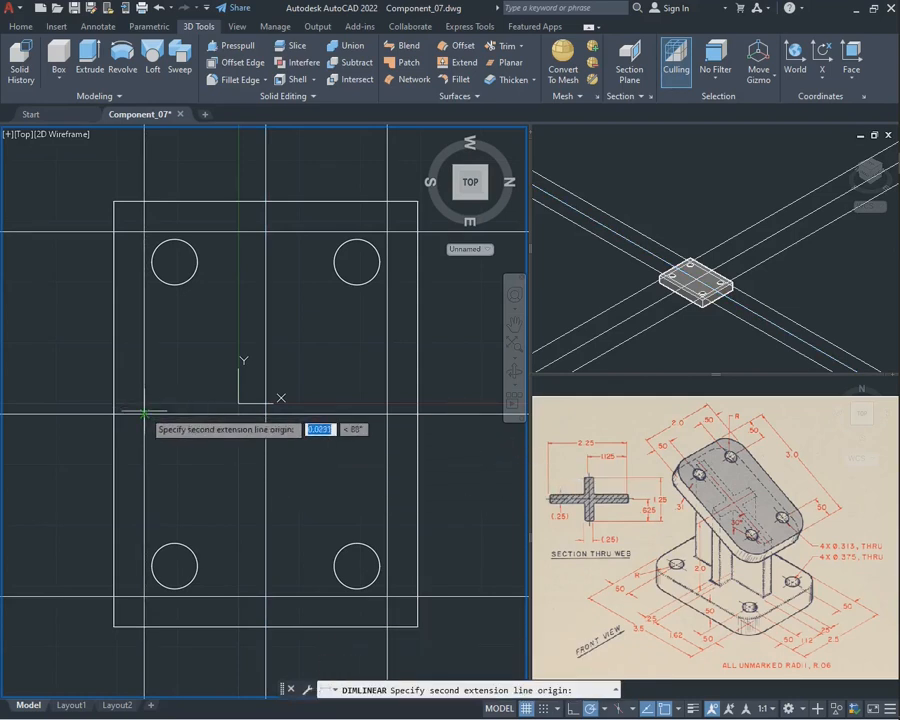
pyautogui.click(387, 411)
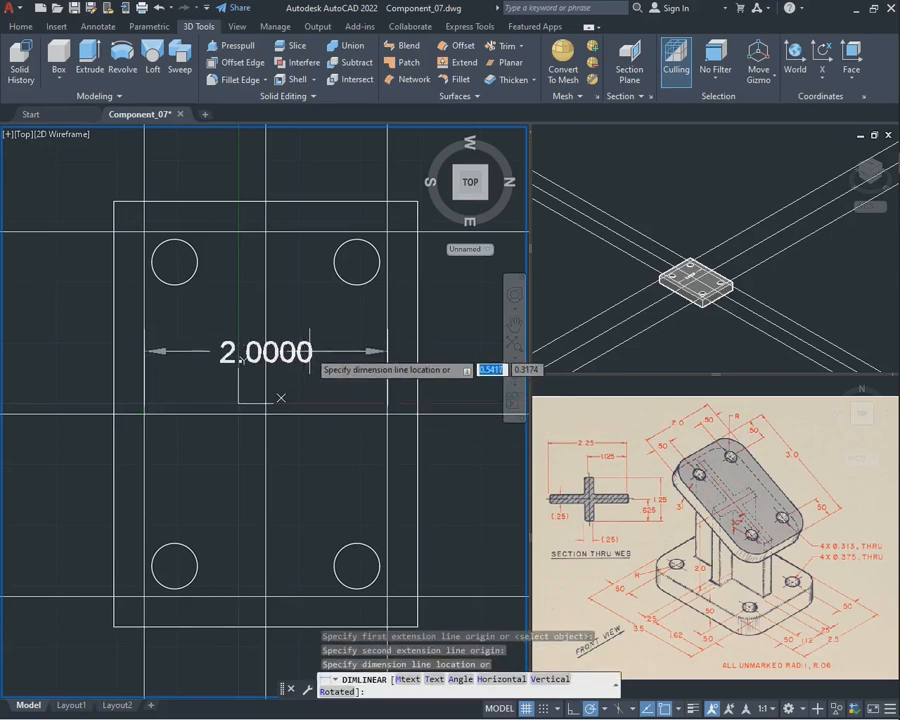
pyautogui.press('Escape')
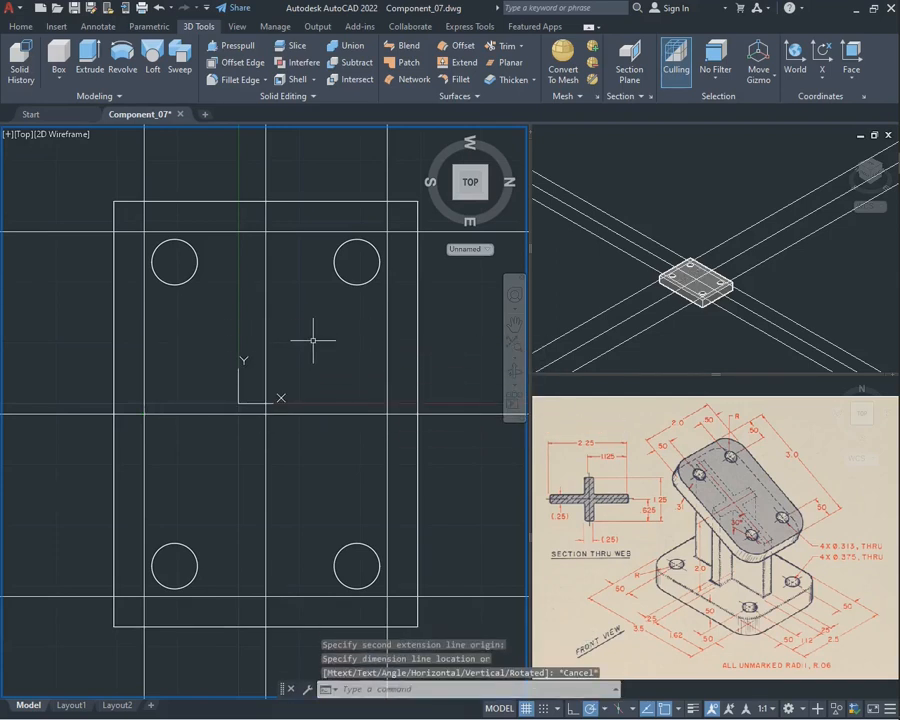
# Trim the overhanging ends of the four offset construction lines at all corners, leaving a closed 2 by 3 rectangle
pyautogui.write('trim')
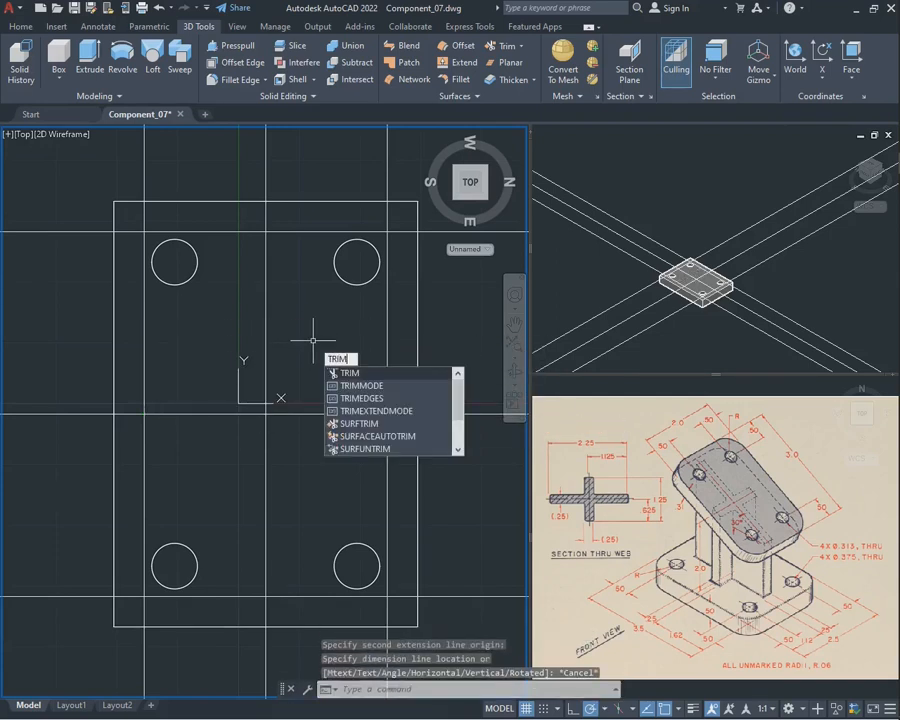
pyautogui.press('Return')
pyautogui.moveTo(160, 168)
pyautogui.mouseDown()
pyautogui.moveTo(44, 240)
pyautogui.moveTo(44, 262)
pyautogui.mouseUp()
pyautogui.moveTo(360, 155); pyautogui.dragTo(440, 257)
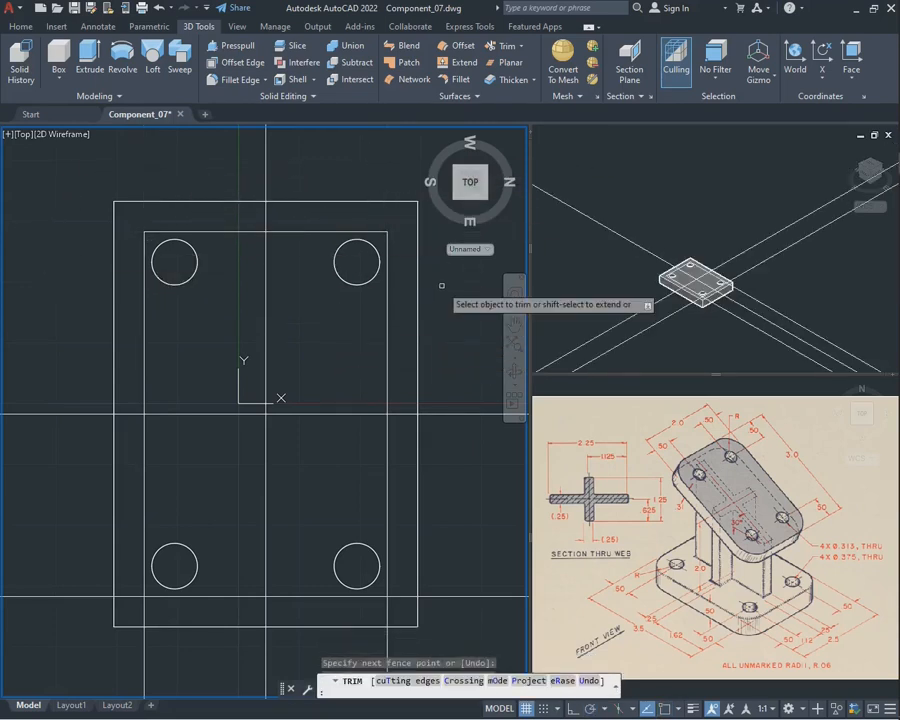
pyautogui.moveTo(462, 545)
pyautogui.mouseDown()
pyautogui.moveTo(386, 624)
pyautogui.moveTo(368, 625)
pyautogui.mouseUp()
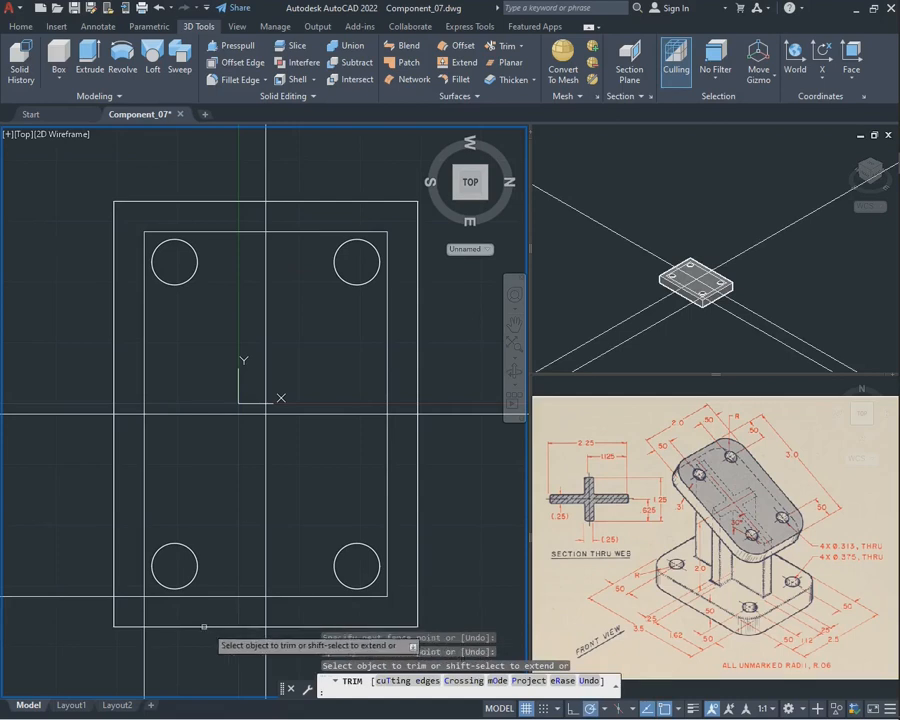
pyautogui.moveTo(173, 652)
pyautogui.mouseDown()
pyautogui.moveTo(92, 601)
pyautogui.moveTo(76, 566)
pyautogui.mouseUp()
pyautogui.press('Escape')
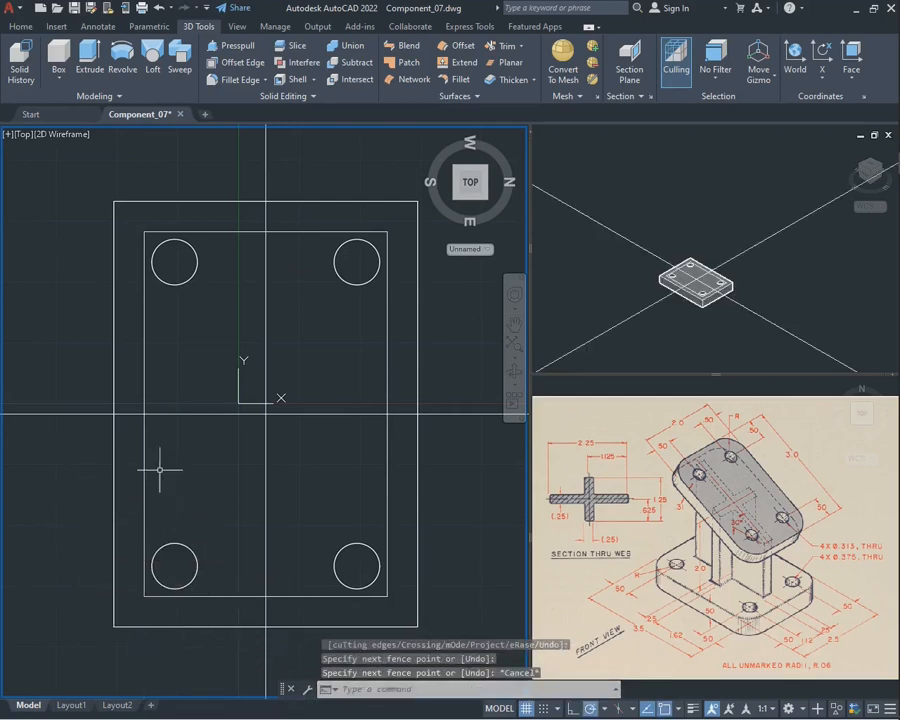
# Delete the horizontal and vertical construction lines that cross at the plate's centre
pyautogui.click(296, 466)
pyautogui.click(234, 372)
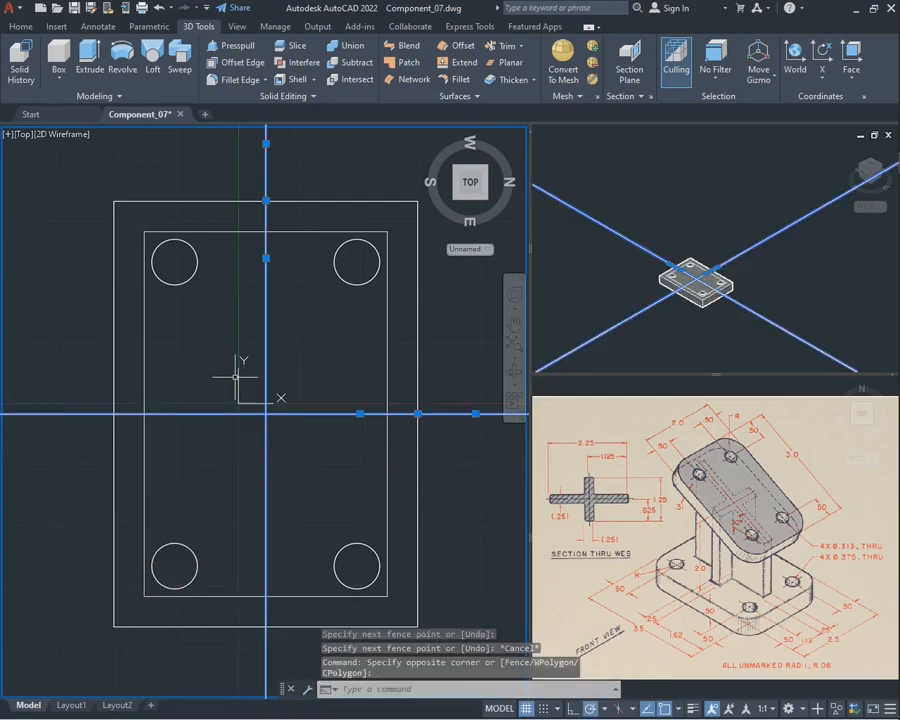
pyautogui.press('Delete')
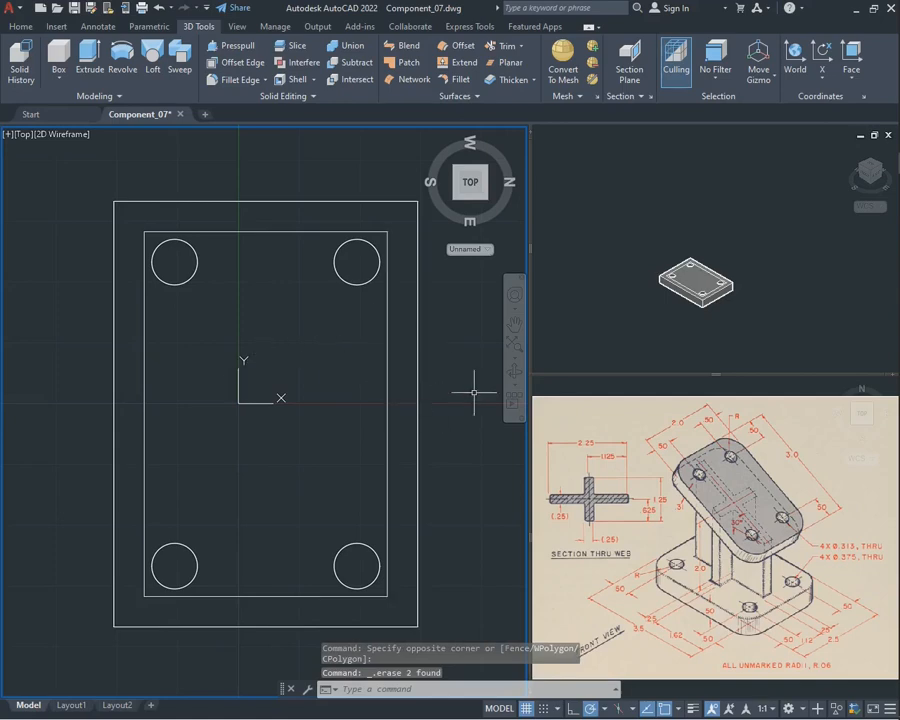
# Join the four lines of the 2 by 3 rectangle on the base into one closed polyline
pyautogui.keyDown('shift'); pyautogui.moveTo(474, 392); pyautogui.dragTo(464, 324, button='middle'); pyautogui.keyUp('shift')
pyautogui.scroll(-1, 313, 325)
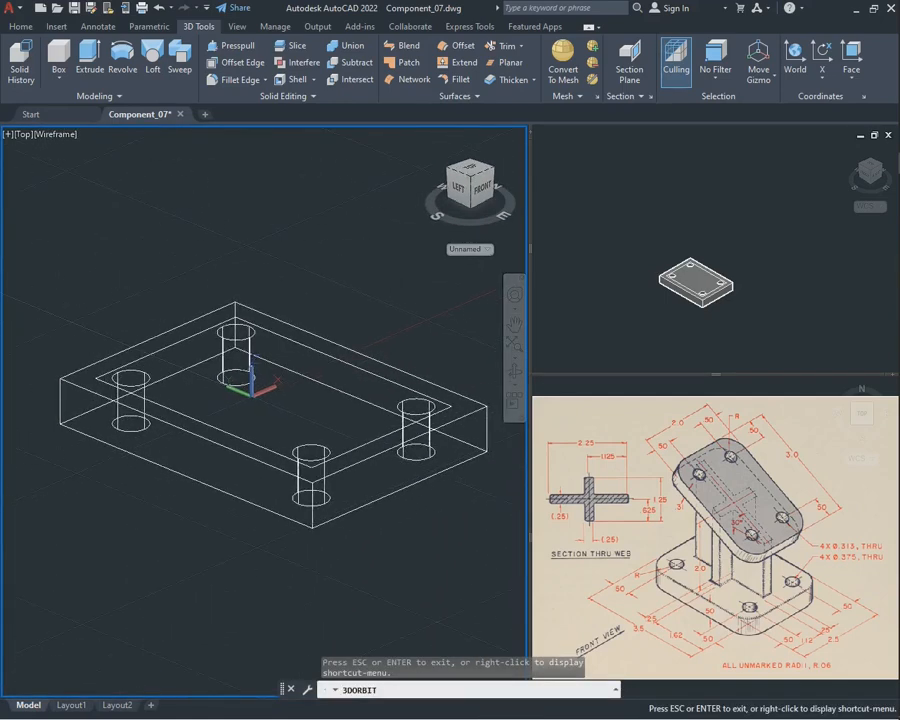
pyautogui.keyDown('shift'); pyautogui.moveTo(283, 274); pyautogui.dragTo(283, 317, button='middle'); pyautogui.keyUp('shift')
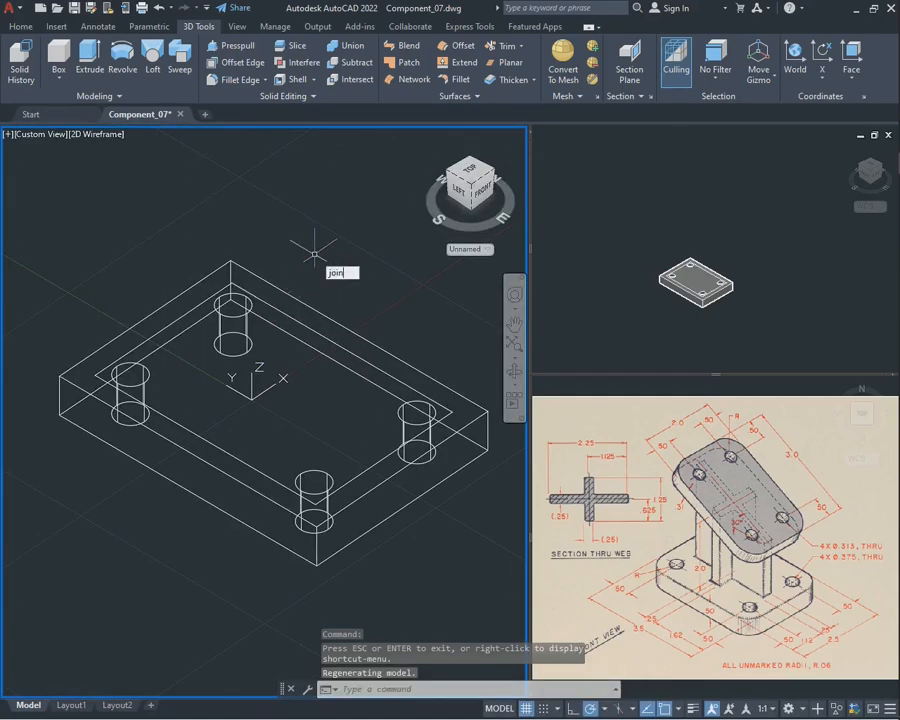
pyautogui.press('Return')
pyautogui.click(243, 294)
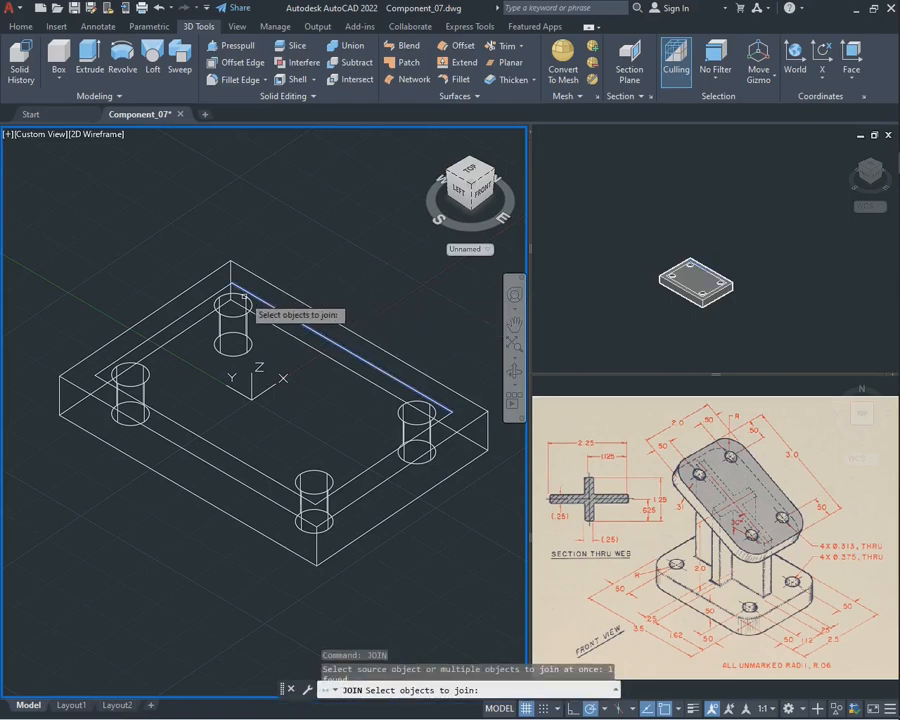
pyautogui.click(205, 305)
pyautogui.click(185, 421)
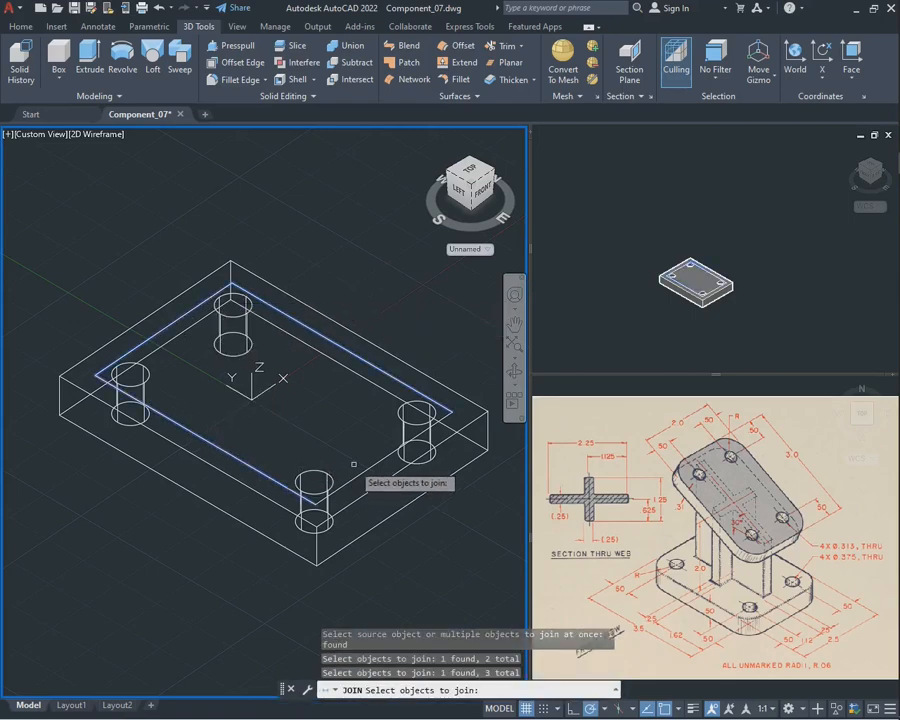
pyautogui.click(353, 464)
pyautogui.press('Return')
pyautogui.click(383, 460)
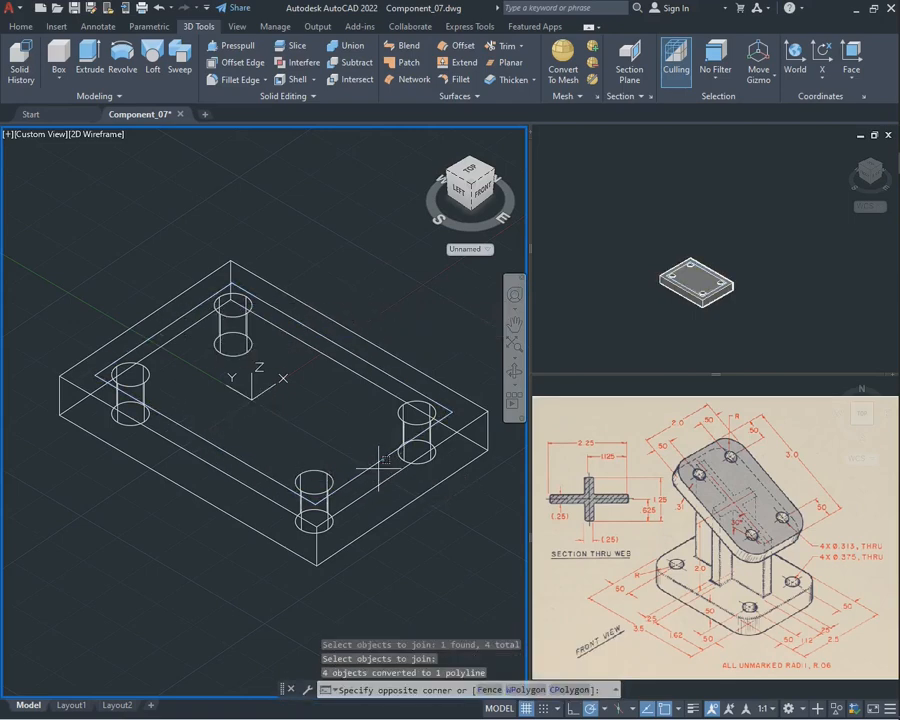
pyautogui.press('Escape')
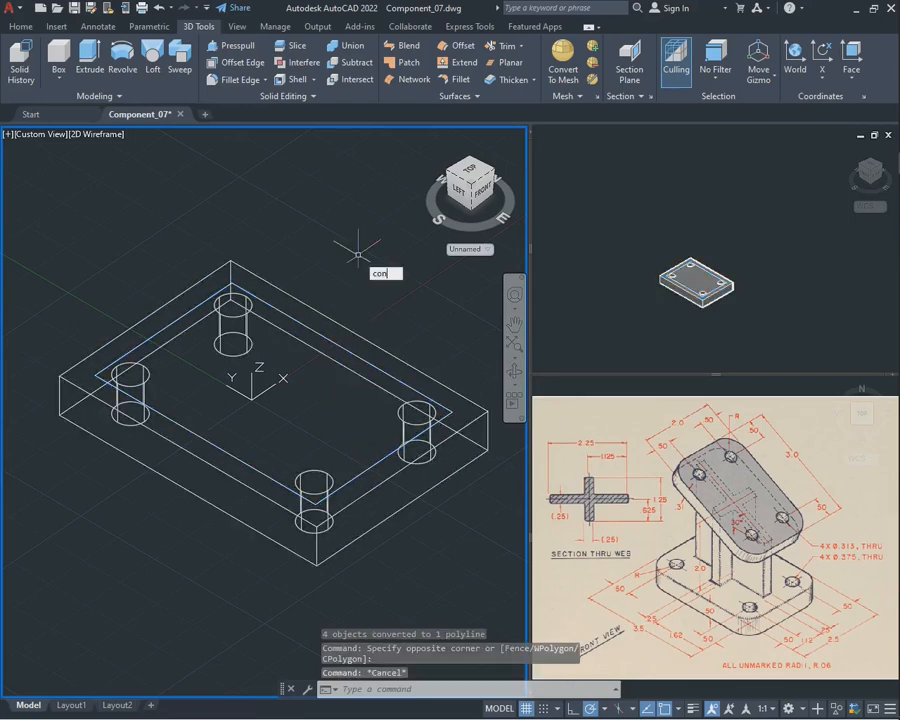
# Try to convert the joined rectangle with CONVERTPOLY using the Light option
pyautogui.press('Return')
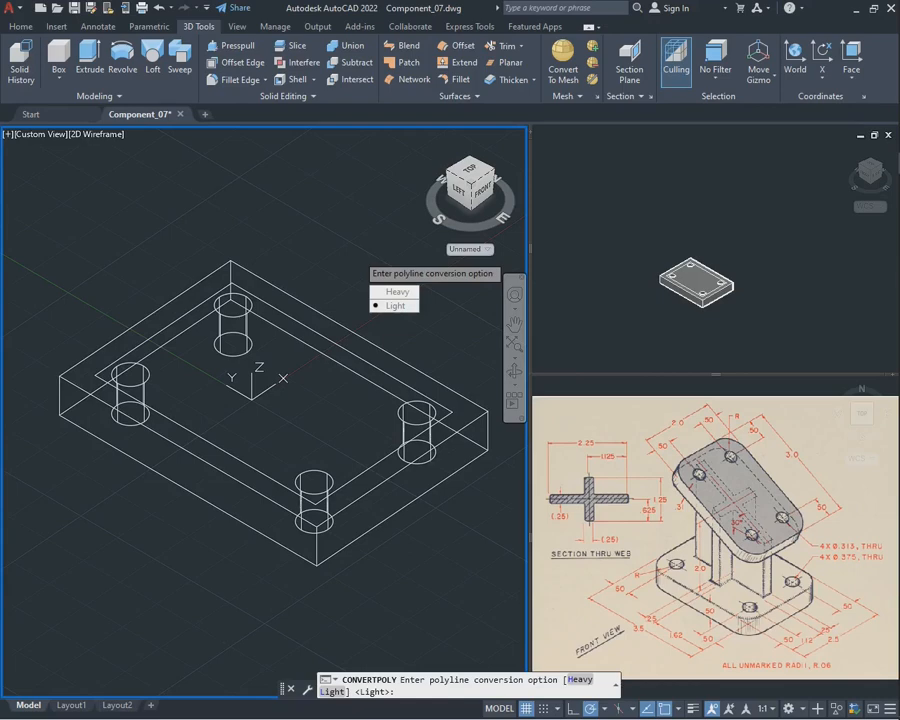
pyautogui.press('Return')
pyautogui.click(322, 336)
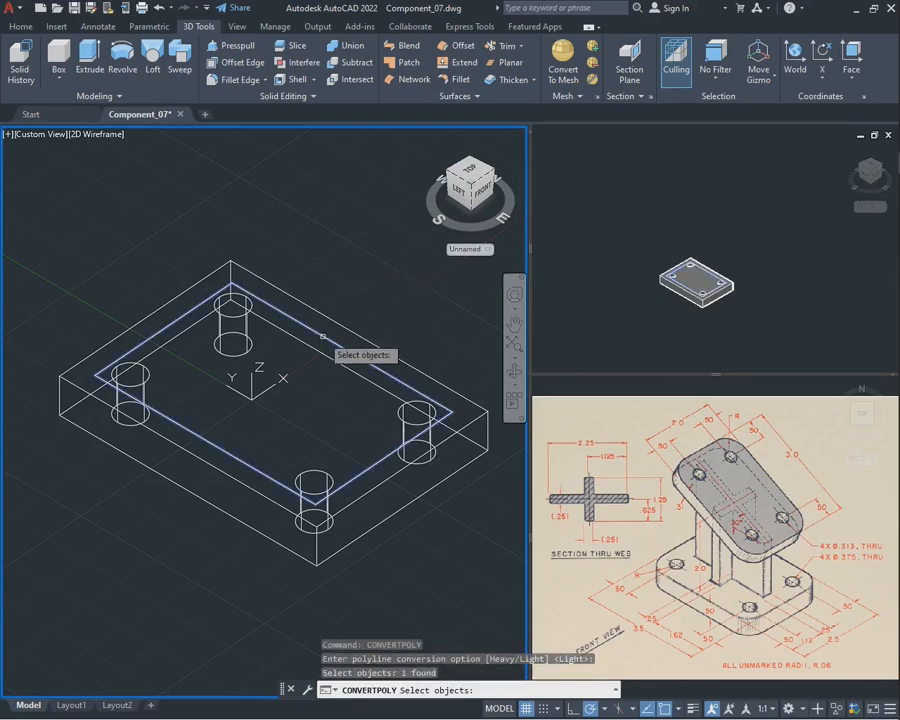
pyautogui.press('Return')
pyautogui.click(309, 328)
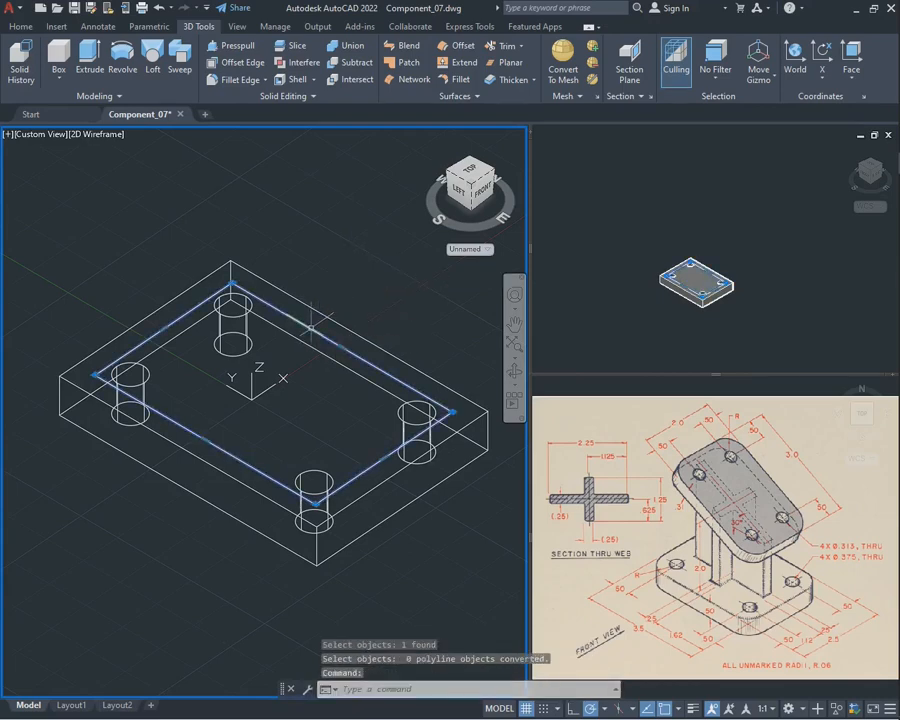
pyautogui.press('Escape')
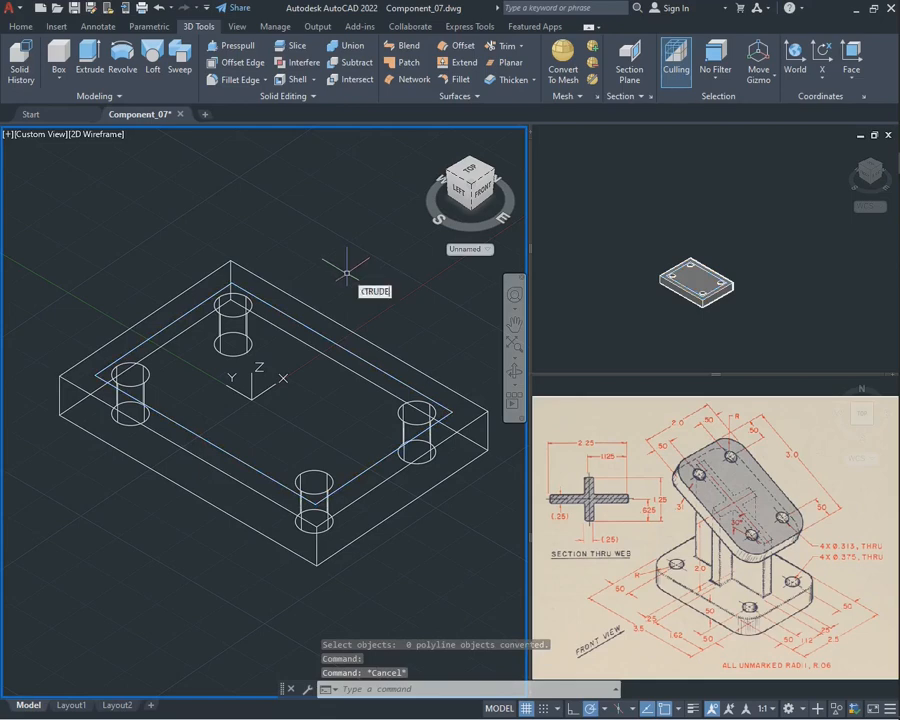
# Extrude the joined rectangle upward by 0.31 to form the upper plate
pyautogui.press('Return')
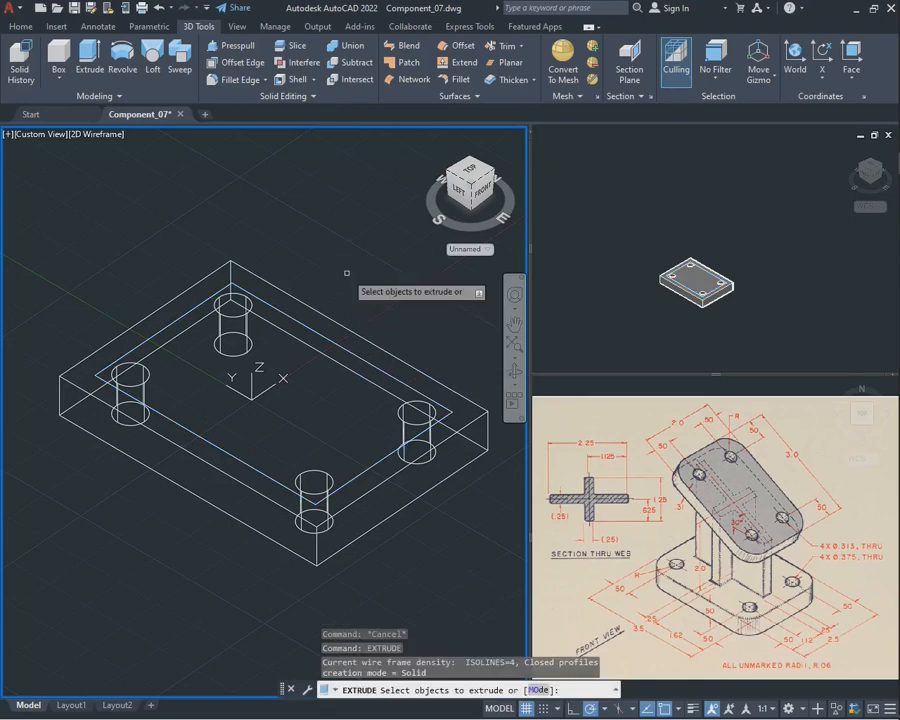
pyautogui.click(305, 329)
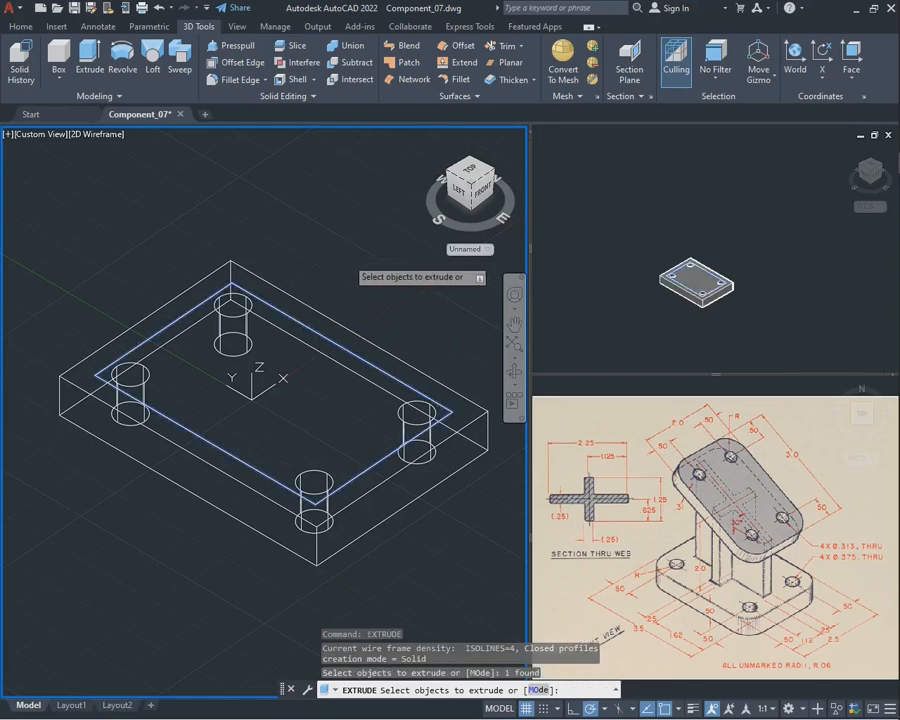
pyautogui.press('Return')
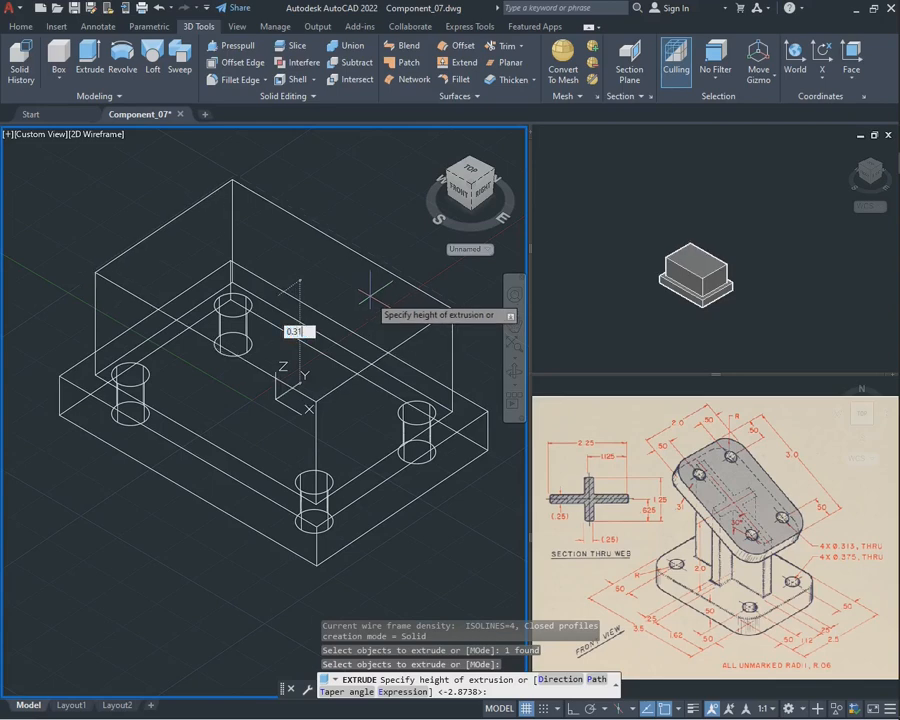
pyautogui.write('0.31')
pyautogui.press('Return')
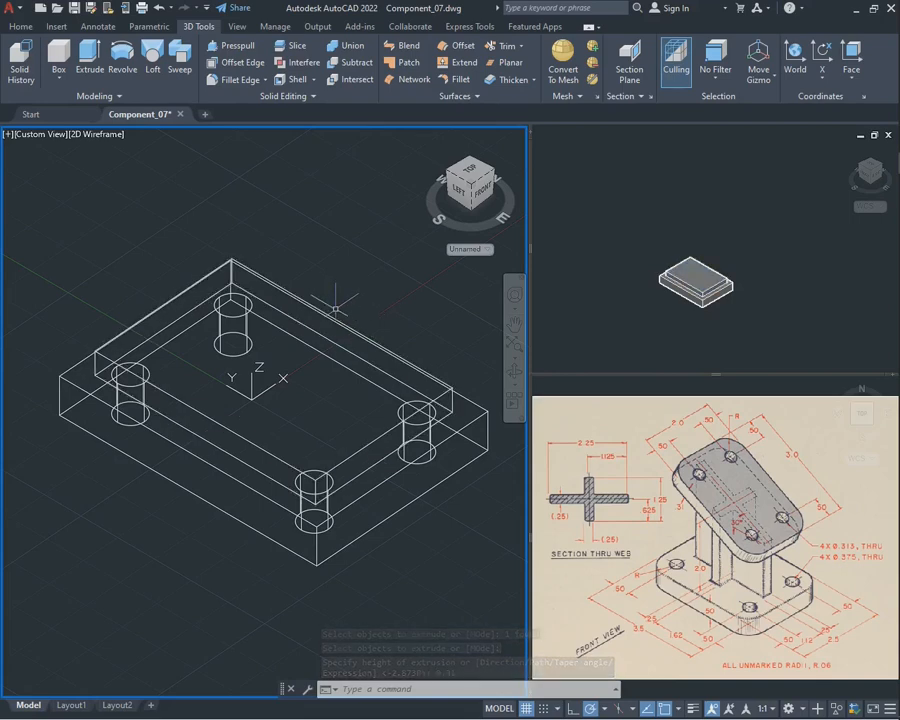
# Hide the drilled base so that only the upper plate is displayed
pyautogui.click(348, 581)
pyautogui.click(233, 532)
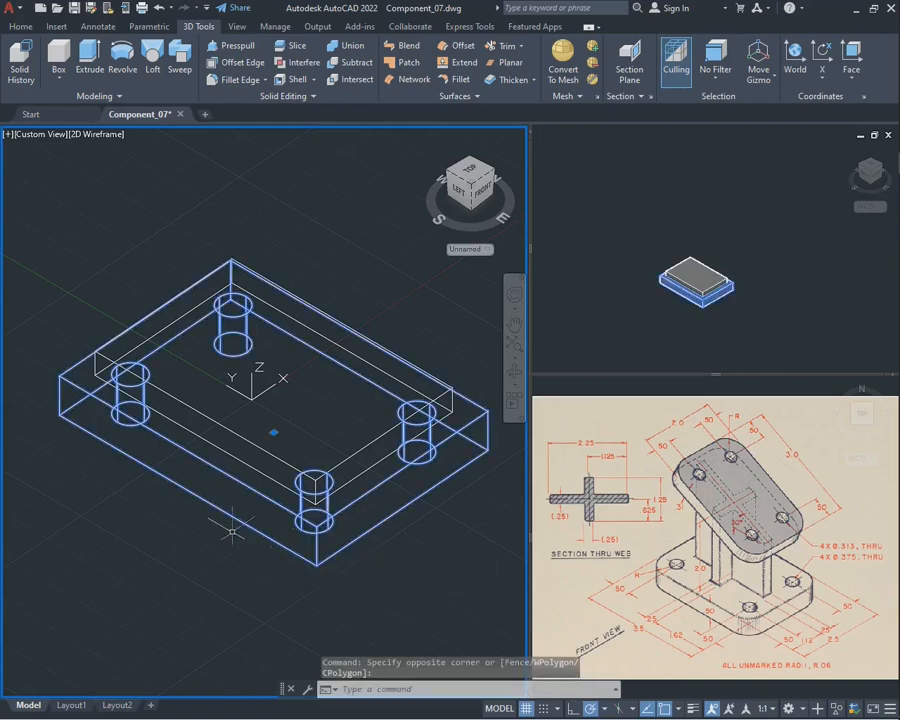
pyautogui.rightClick(146, 494)
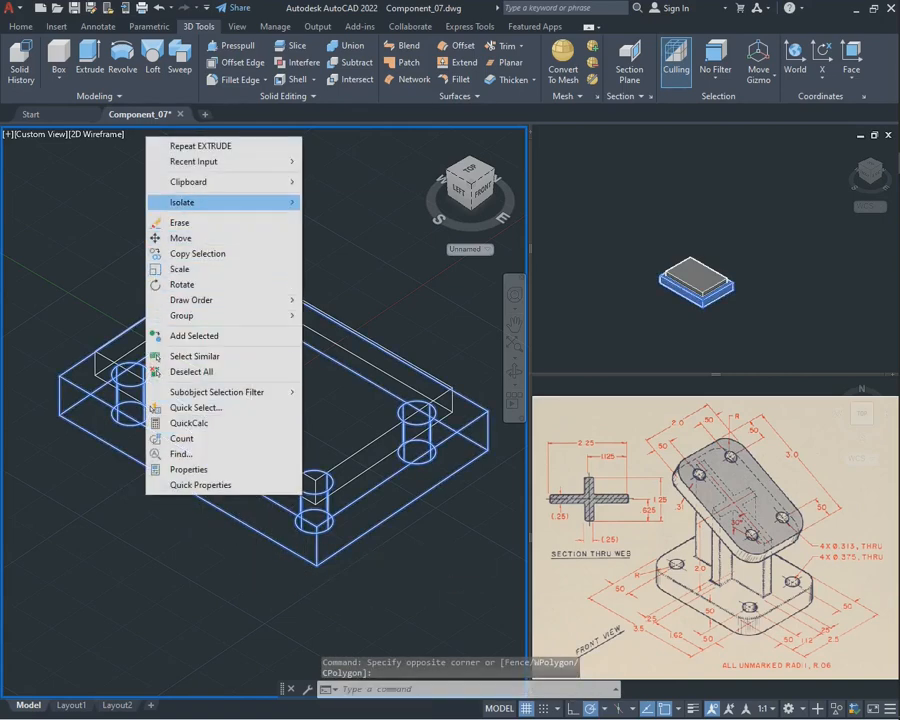
pyautogui.moveTo(230, 202)
pyautogui.click(346, 217)
pyautogui.click(325, 217)
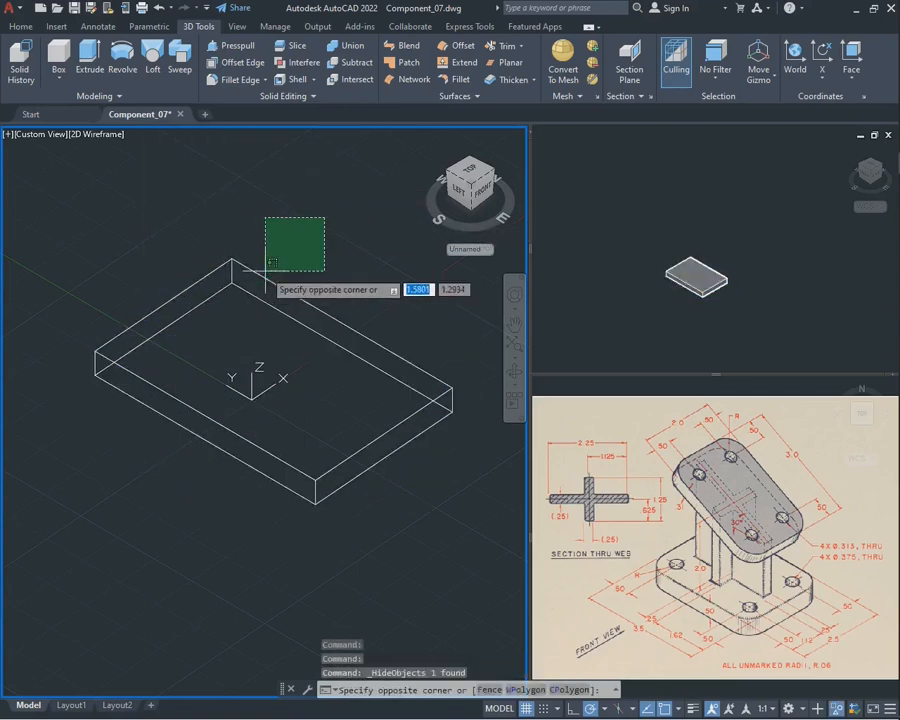
pyautogui.click(265, 277)
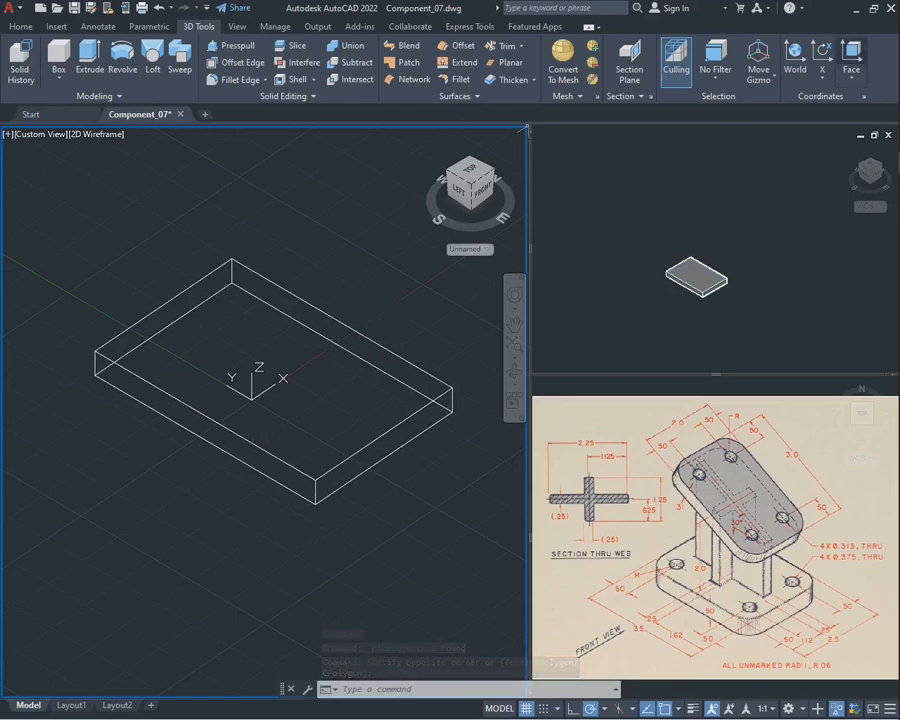
# Align the UCS to the top face of the upper plate
pyautogui.click(851, 54)
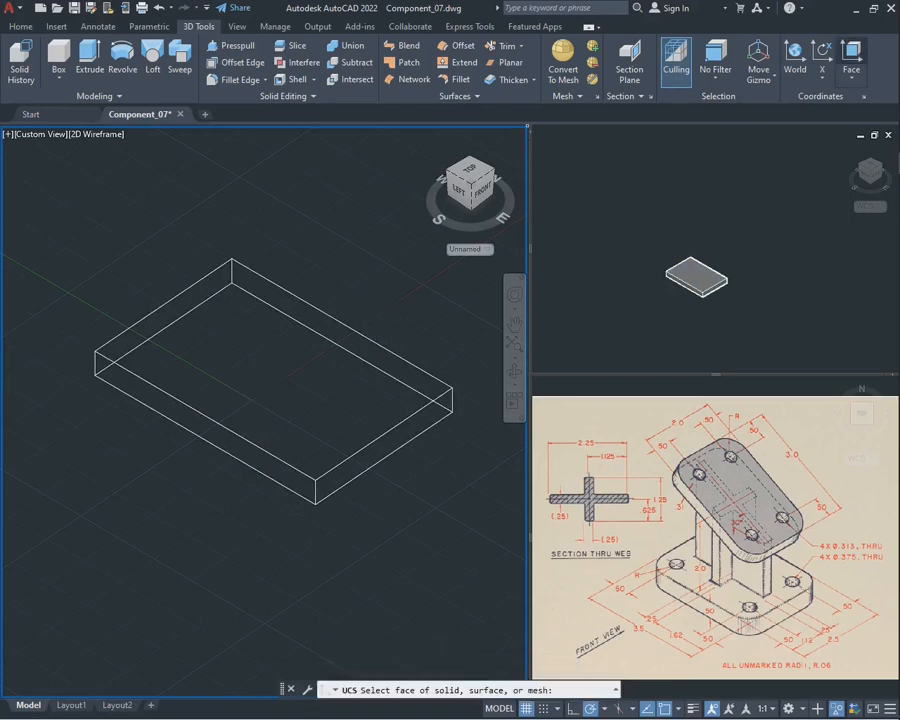
pyautogui.click(248, 357)
pyautogui.click(276, 391)
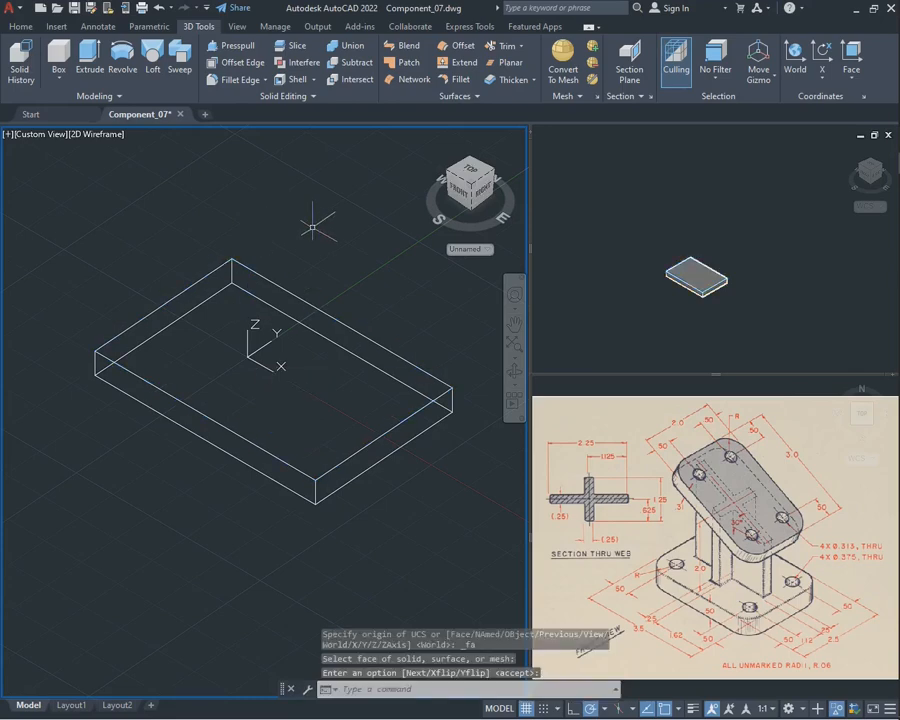
# Draw two perpendicular construction lines through one top-face corner of the plate, along its adjoining long and short edges
pyautogui.press('Return')
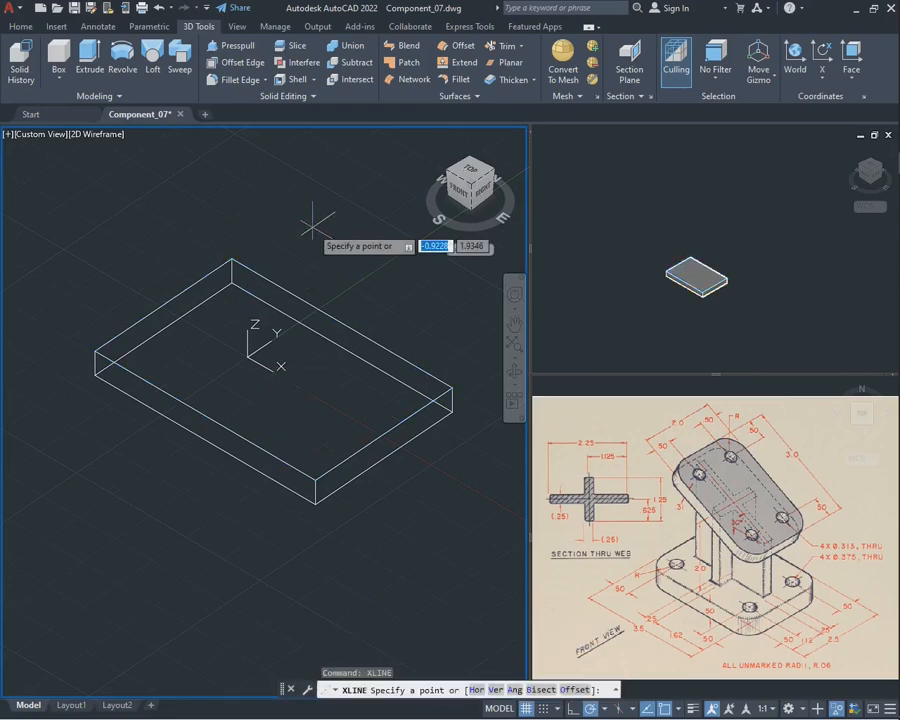
pyautogui.click(95, 350)
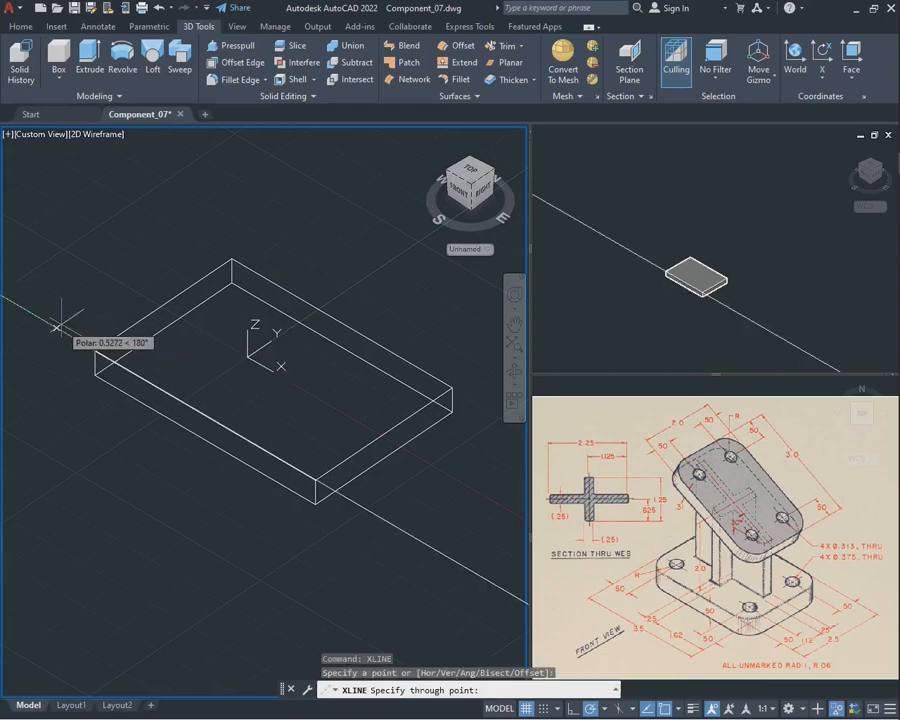
pyautogui.click(57, 327)
pyautogui.click(243, 238)
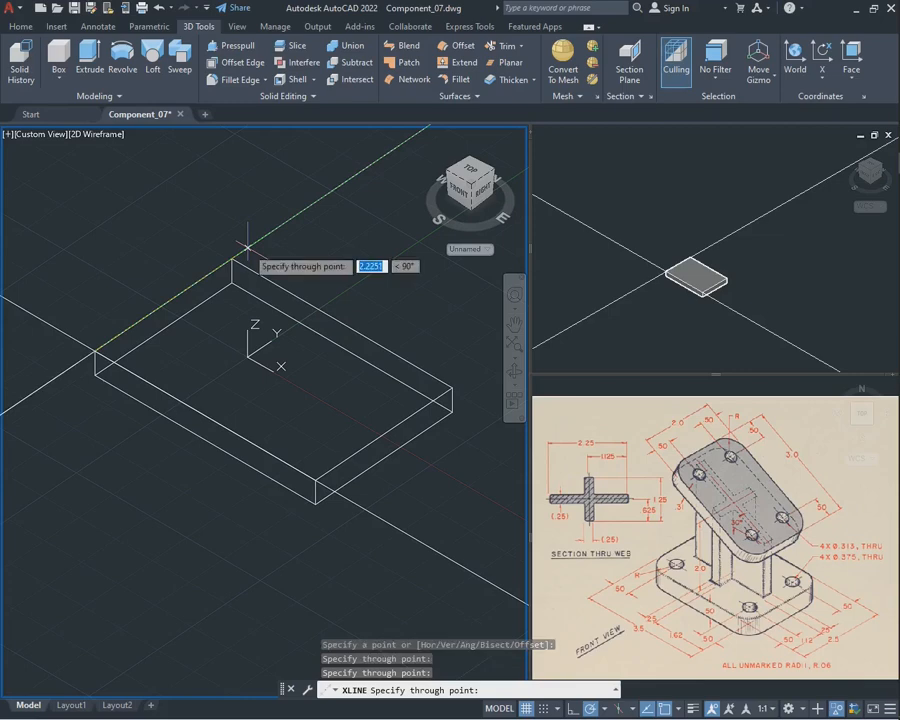
pyautogui.press('Escape')
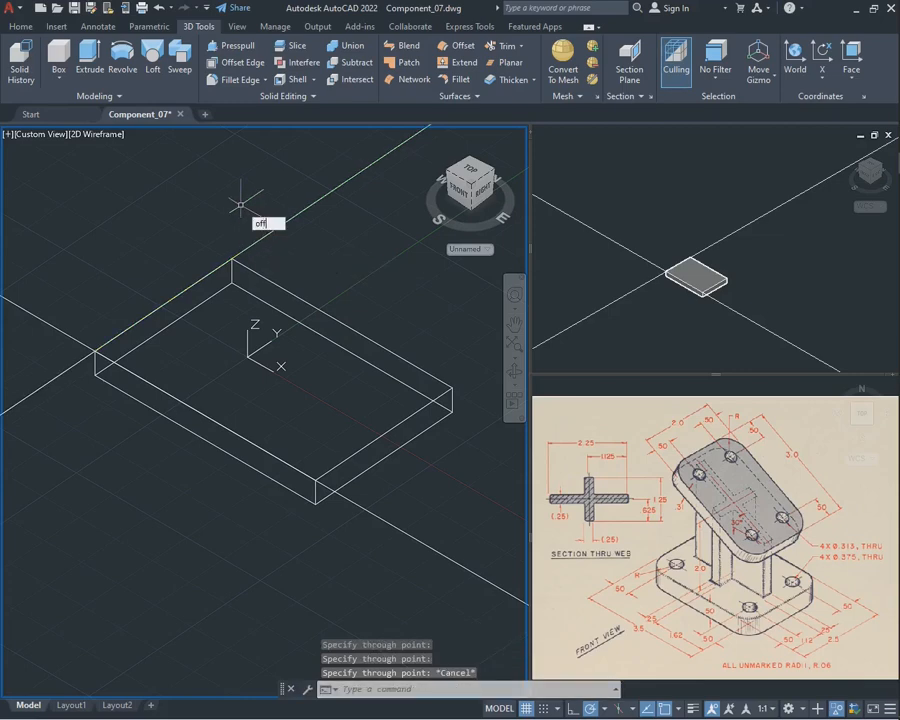
# Offset both construction lines inward over the plate by 0.50
pyautogui.write('off')
pyautogui.press('Return')
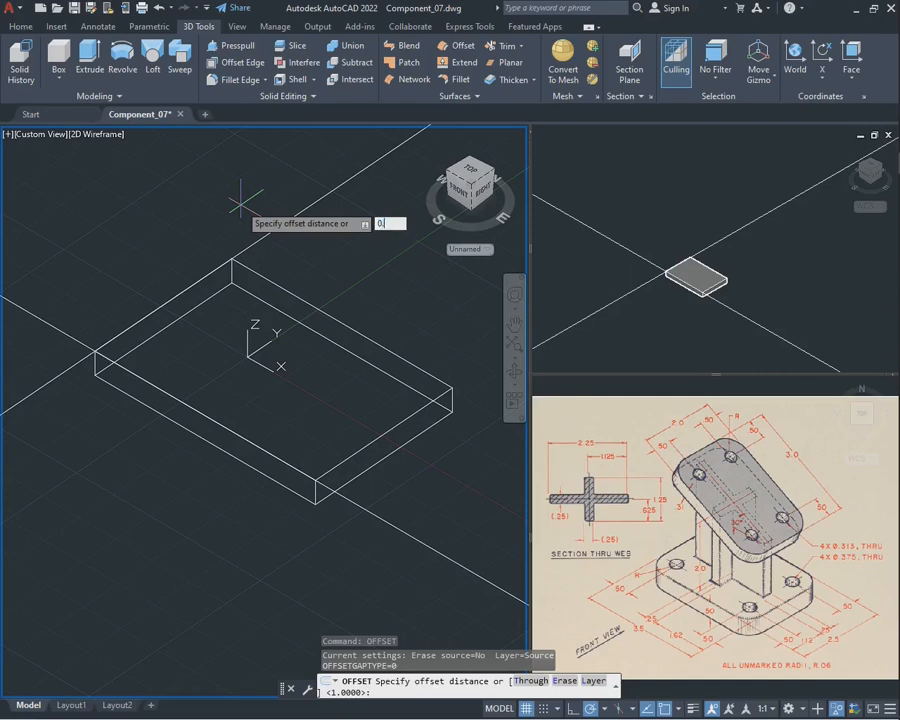
pyautogui.press('Return')
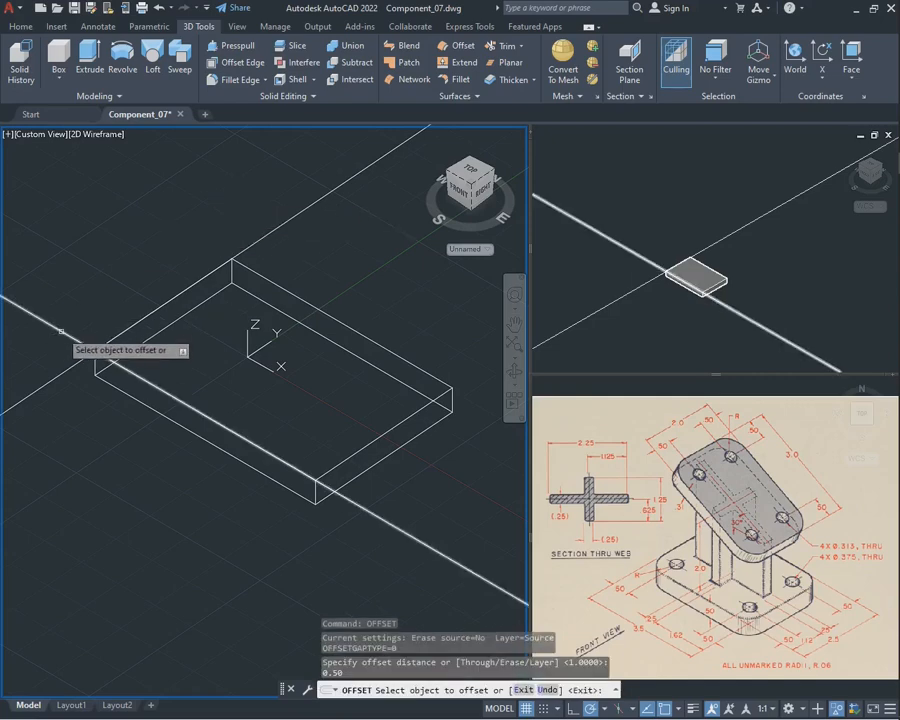
pyautogui.click(62, 375)
pyautogui.click(90, 415)
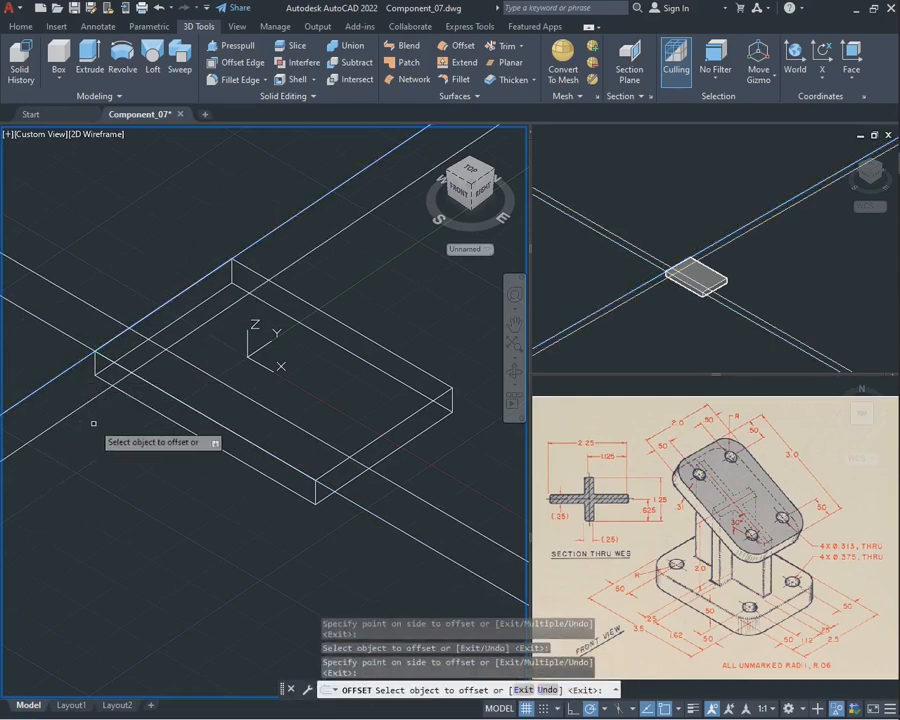
pyautogui.press('Escape')
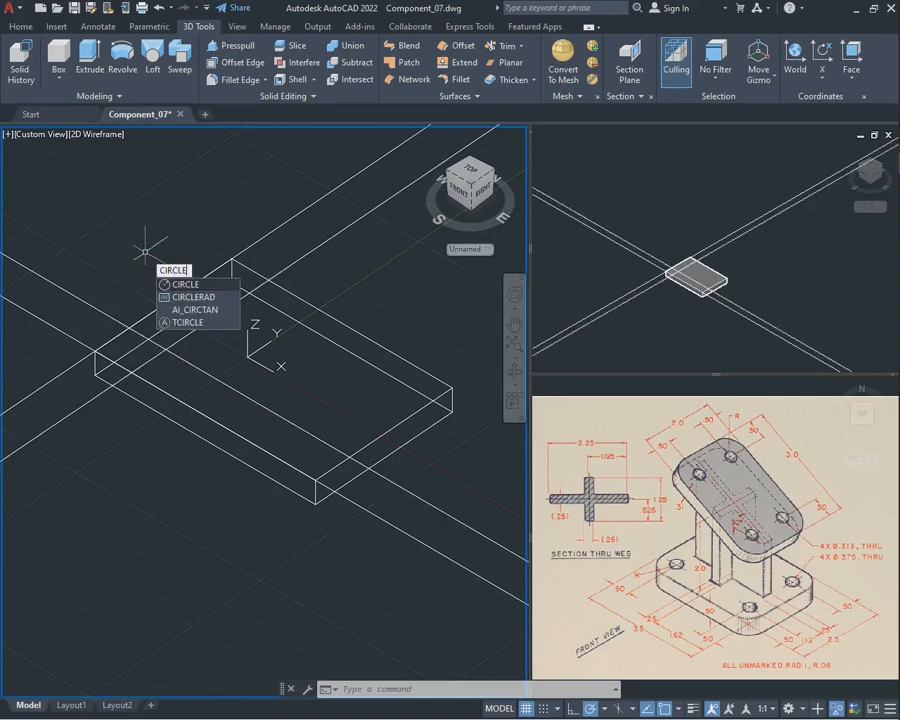
# Draw a 0.313 diameter circle centred on the intersection of the two offset construction lines
pyautogui.press('Return')
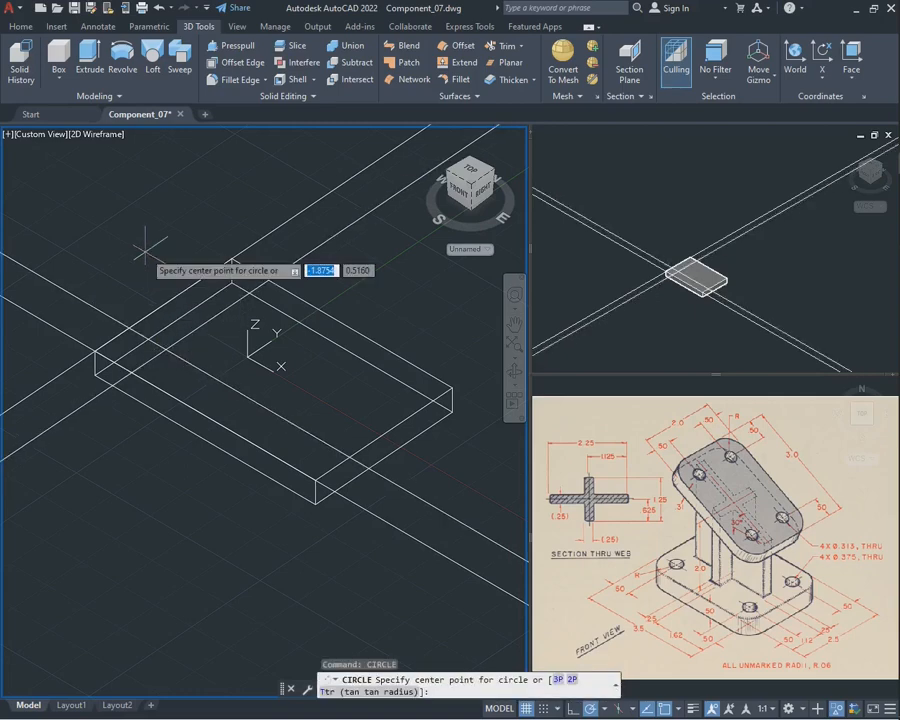
pyautogui.click(166, 348)
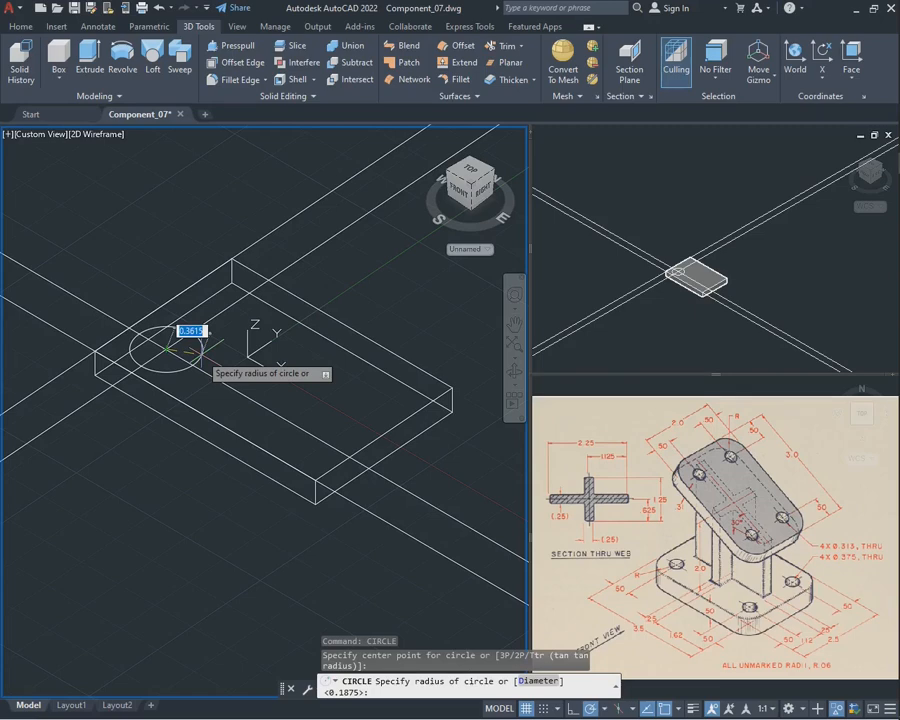
pyautogui.write('d')
pyautogui.press('Return')
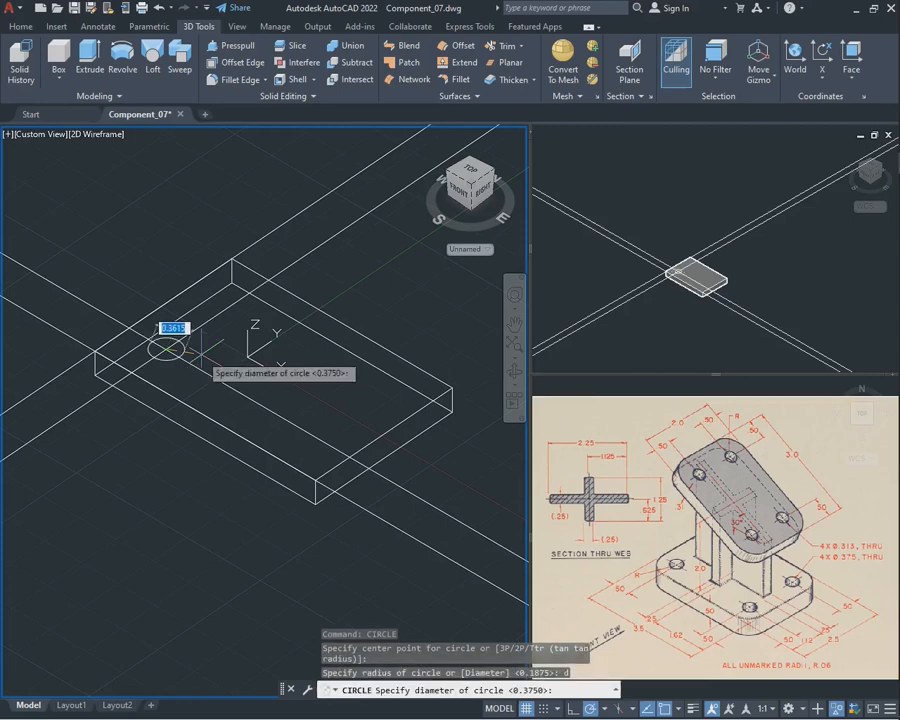
pyautogui.press('Return')
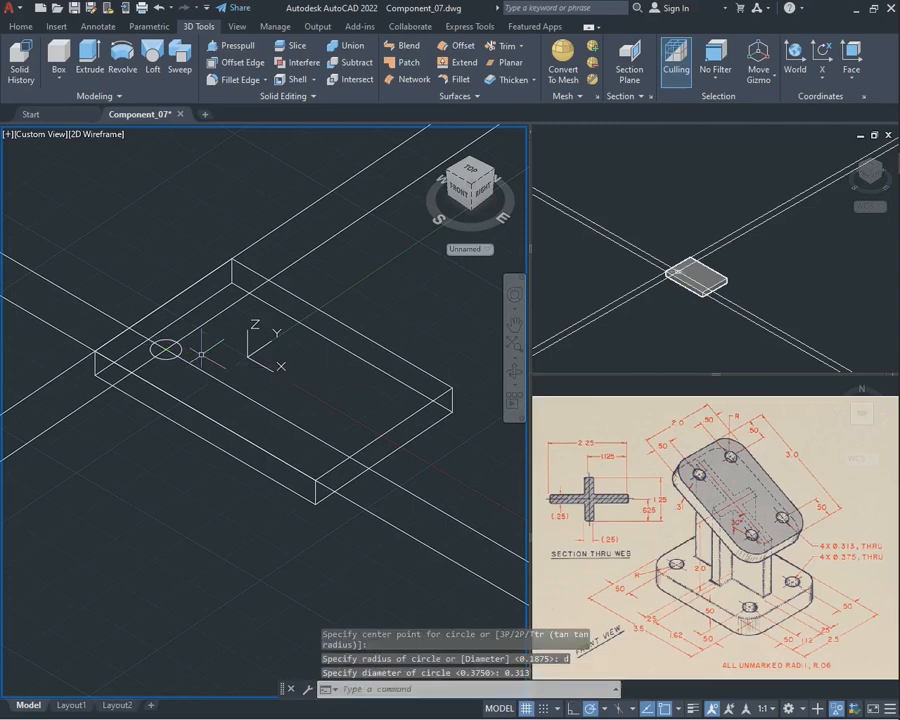
# Erase the four construction lines around the circle on the upper plate
pyautogui.click(338, 261)
pyautogui.click(272, 188)
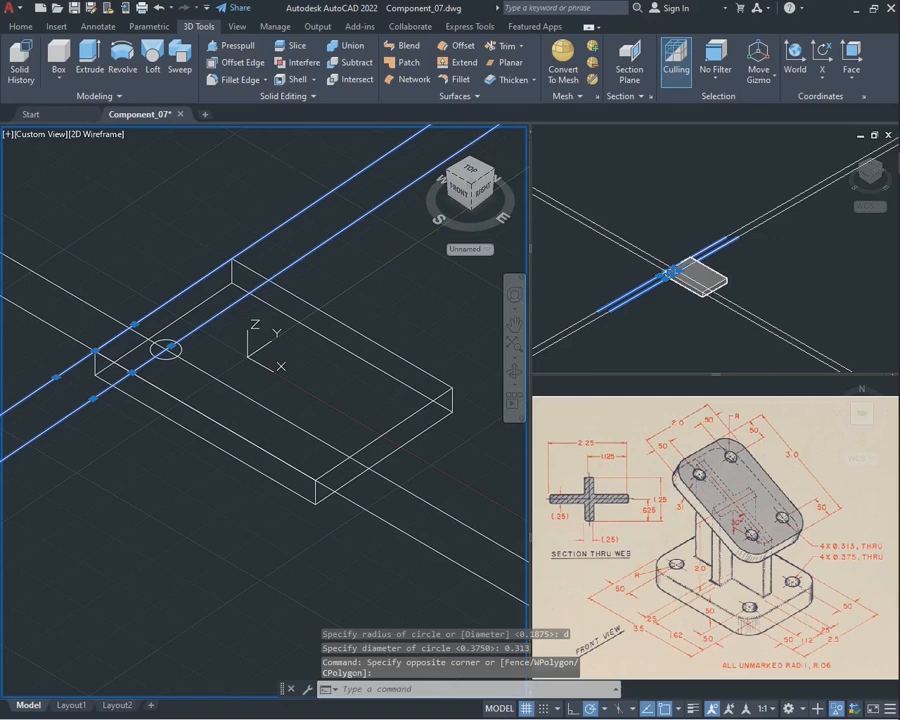
pyautogui.press('Delete')
pyautogui.click(130, 296)
pyautogui.click(40, 318)
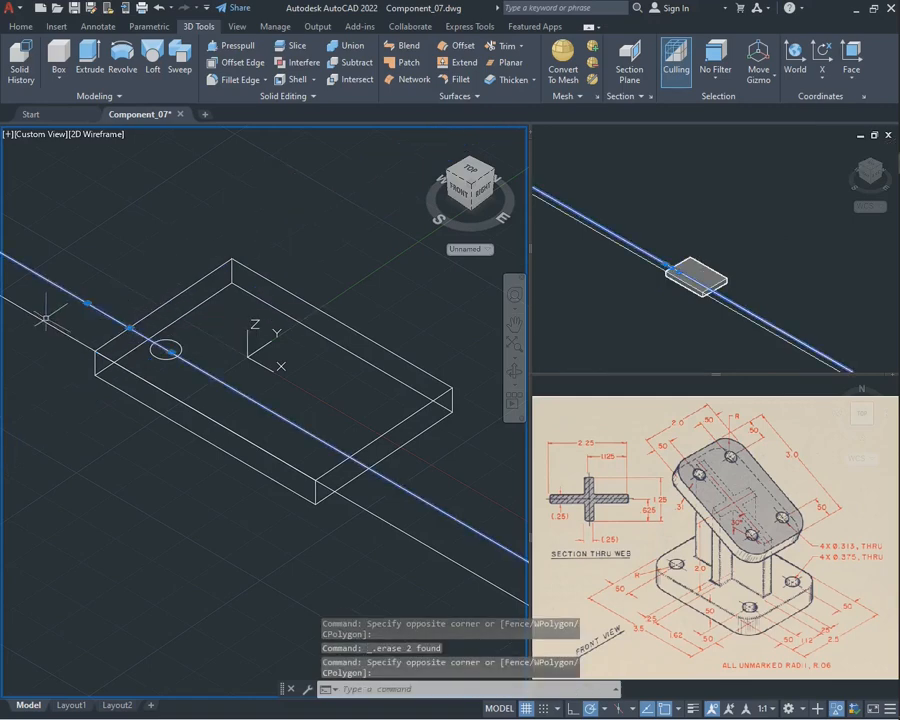
pyautogui.press('Delete')
pyautogui.click(45, 318)
pyautogui.click(37, 306)
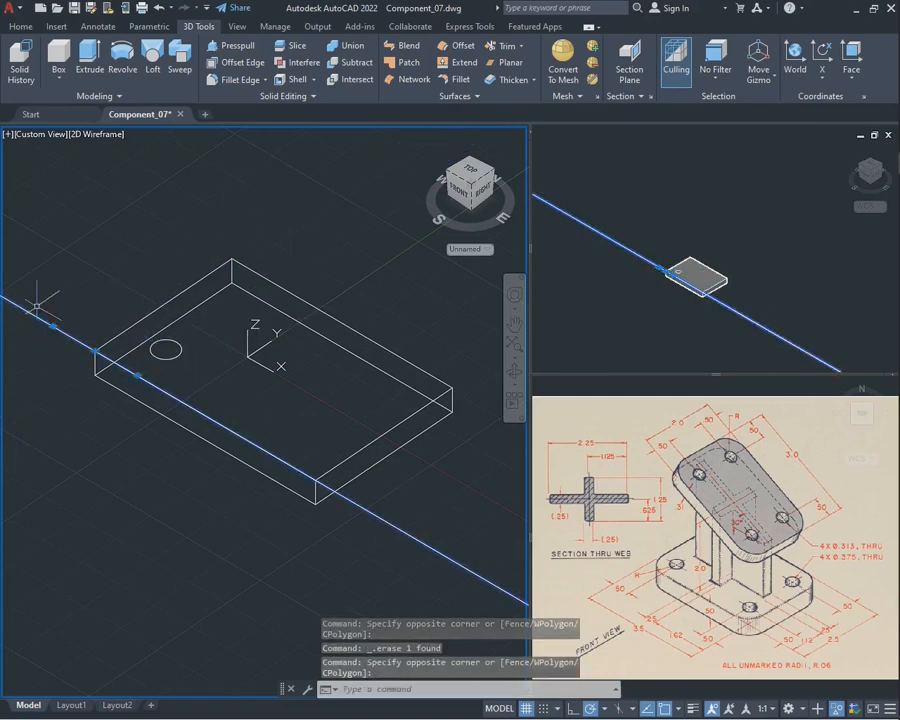
pyautogui.press('Delete')
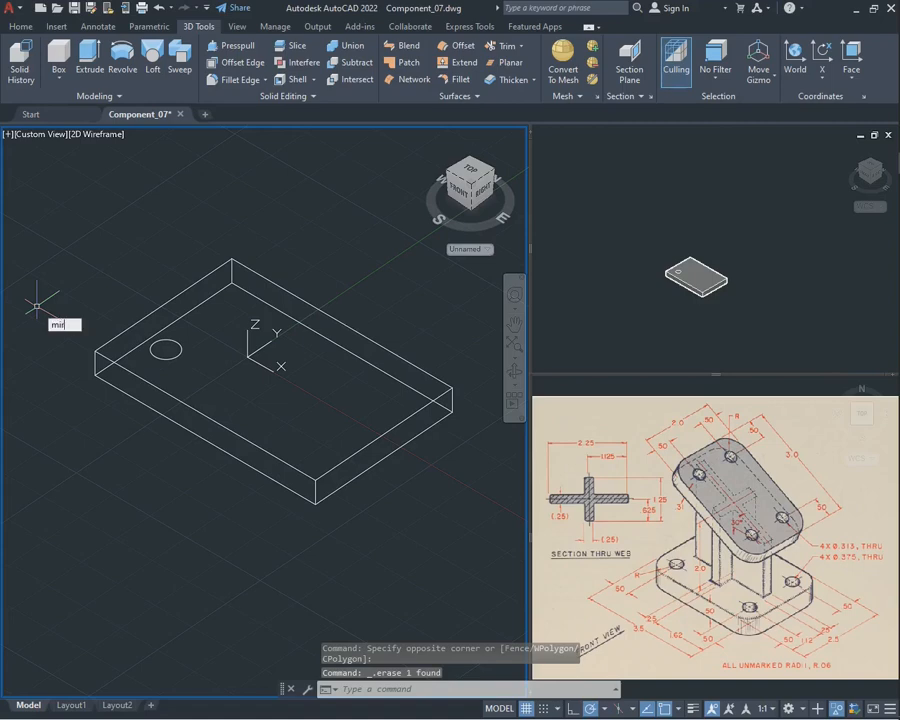
# Mirror the circle across the line joining the midpoints of the upper plate's long edges, keeping the original
pyautogui.press('Return')
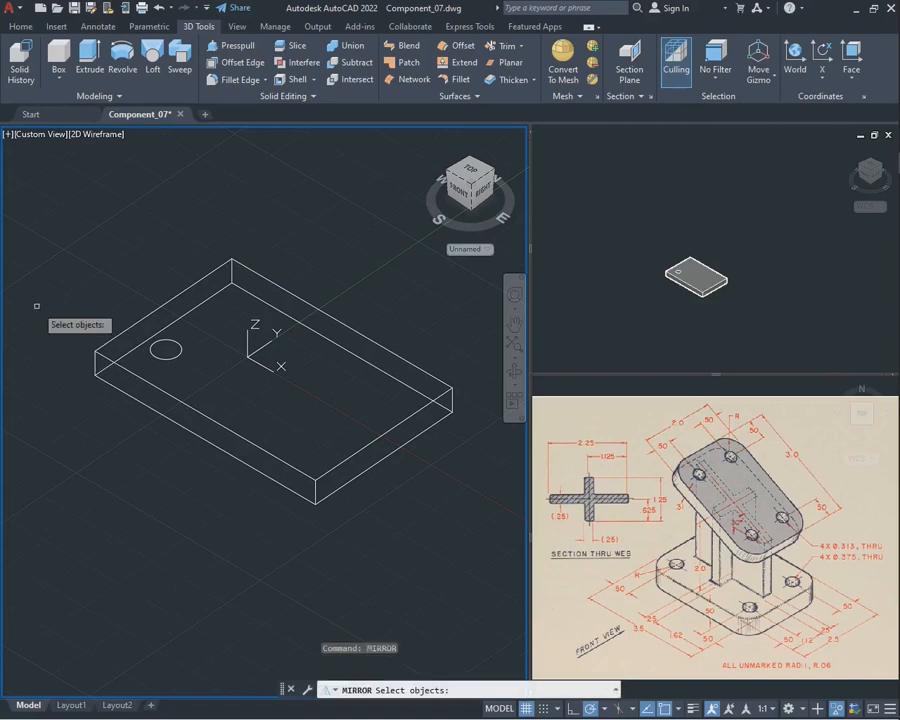
pyautogui.click(157, 355)
pyautogui.press('Return')
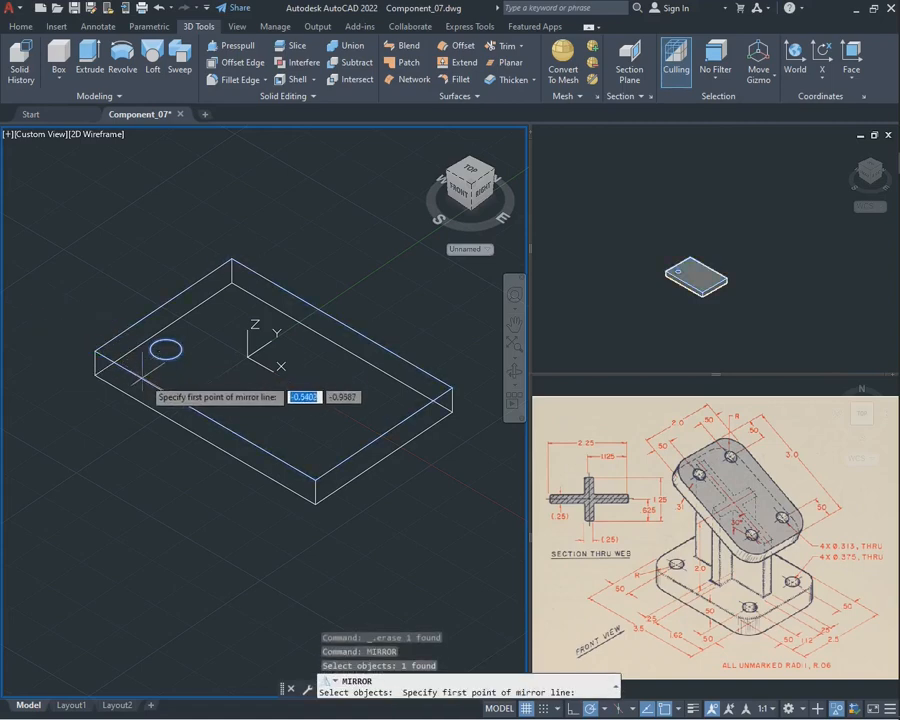
pyautogui.click(205, 414)
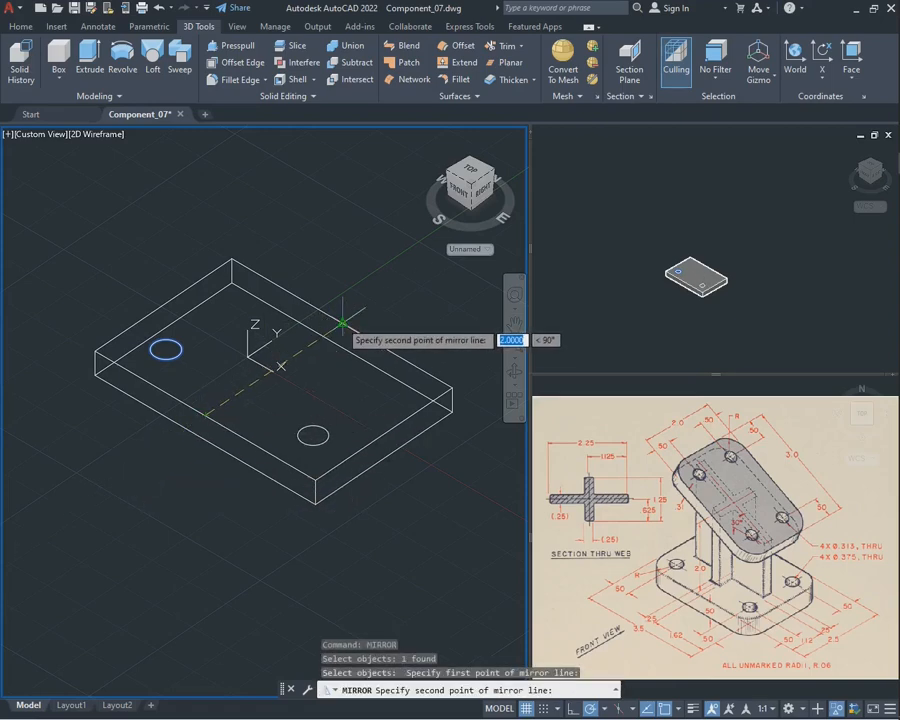
pyautogui.click(343, 322)
pyautogui.press('Return')
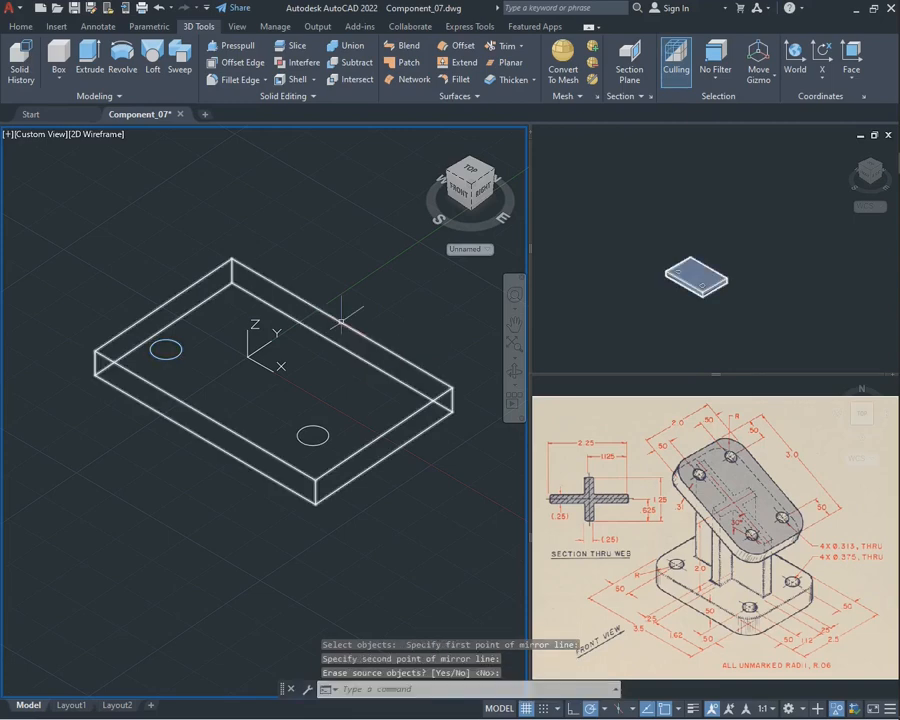
# Mirror both circles across the line joining the midpoints of the plate's short edges, keeping the originals, and save the drawing
pyautogui.write('mirr')
pyautogui.press('Return')
pyautogui.click(312, 436)
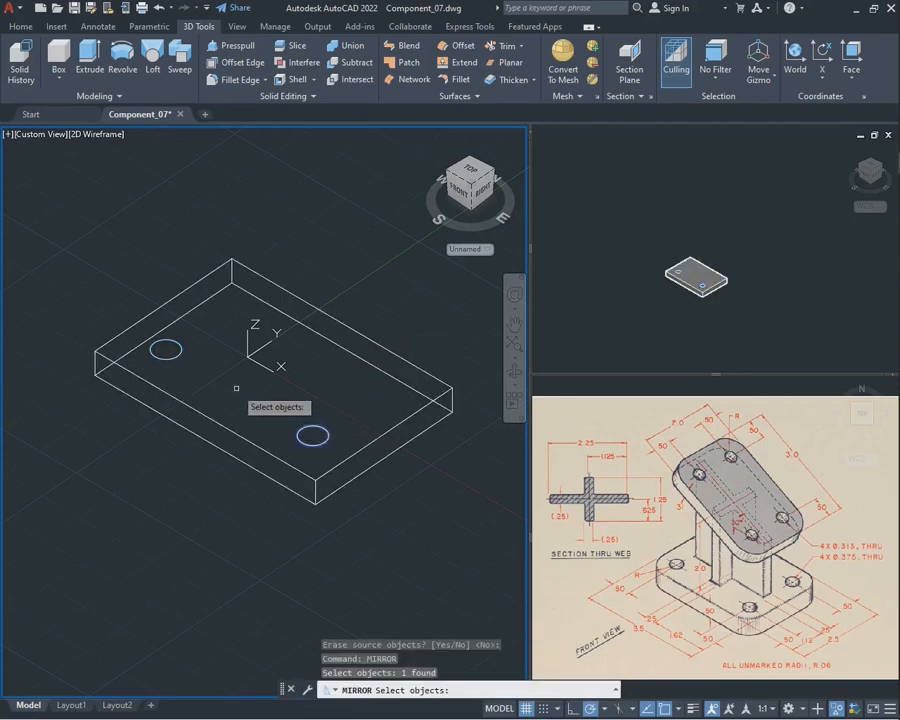
pyautogui.click(180, 350)
pyautogui.press('Return')
pyautogui.click(163, 304)
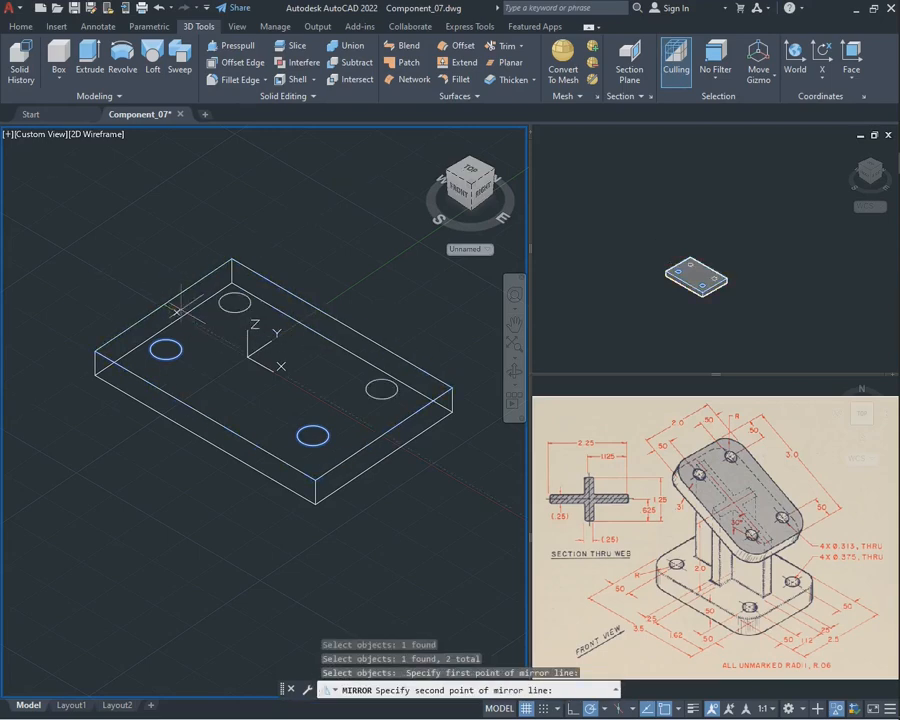
pyautogui.click(384, 433)
pyautogui.press('Return')
pyautogui.hotkey('ctrl', 's')
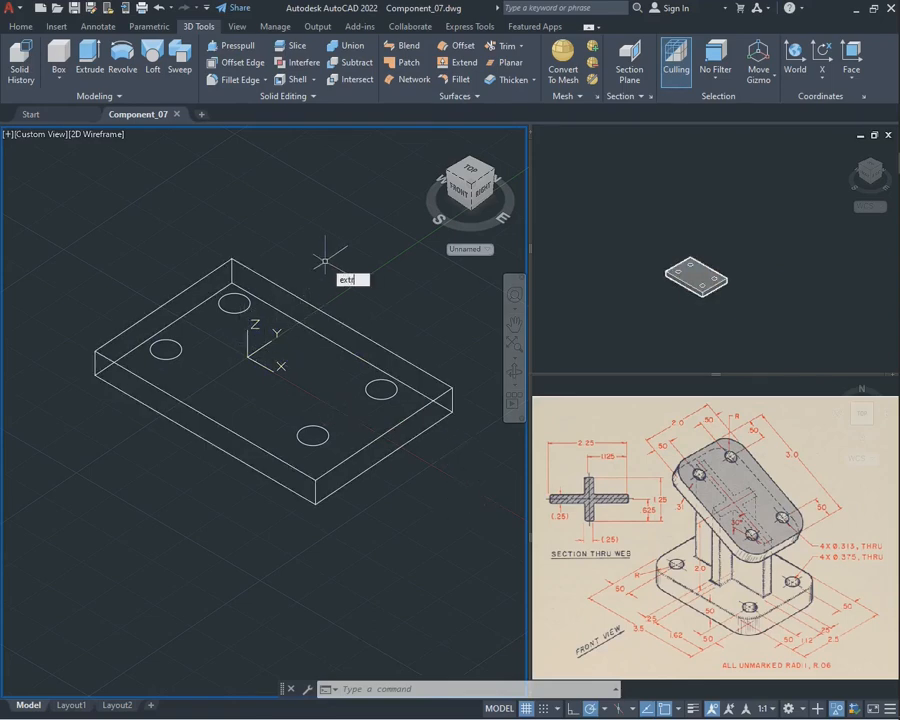
# Extrude the four circles downward through the upper plate by 1
pyautogui.write('extrude')
pyautogui.press('Return')
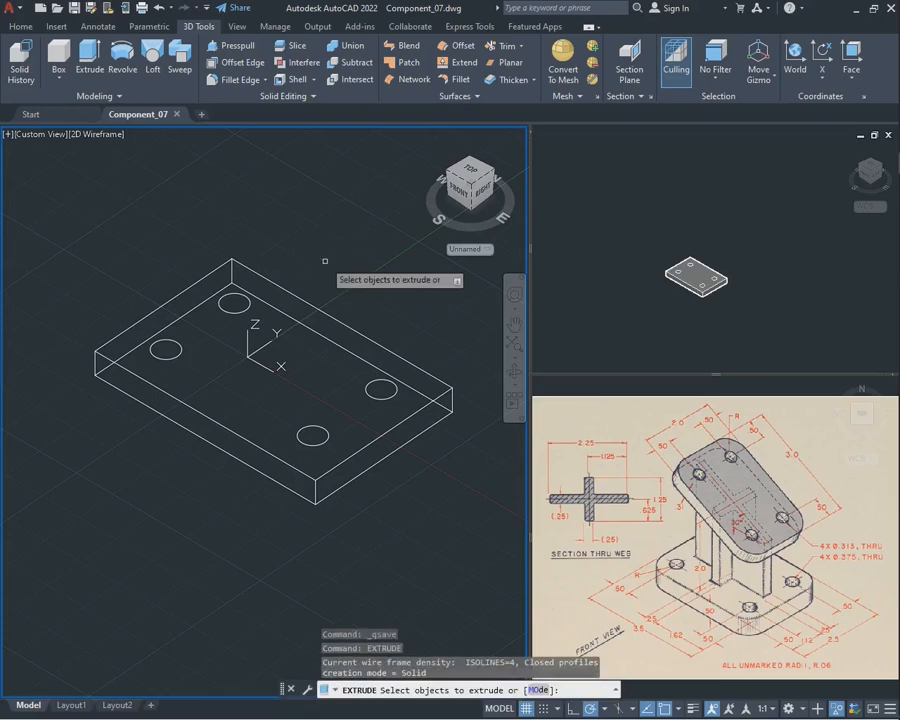
pyautogui.click(250, 305)
pyautogui.click(179, 349)
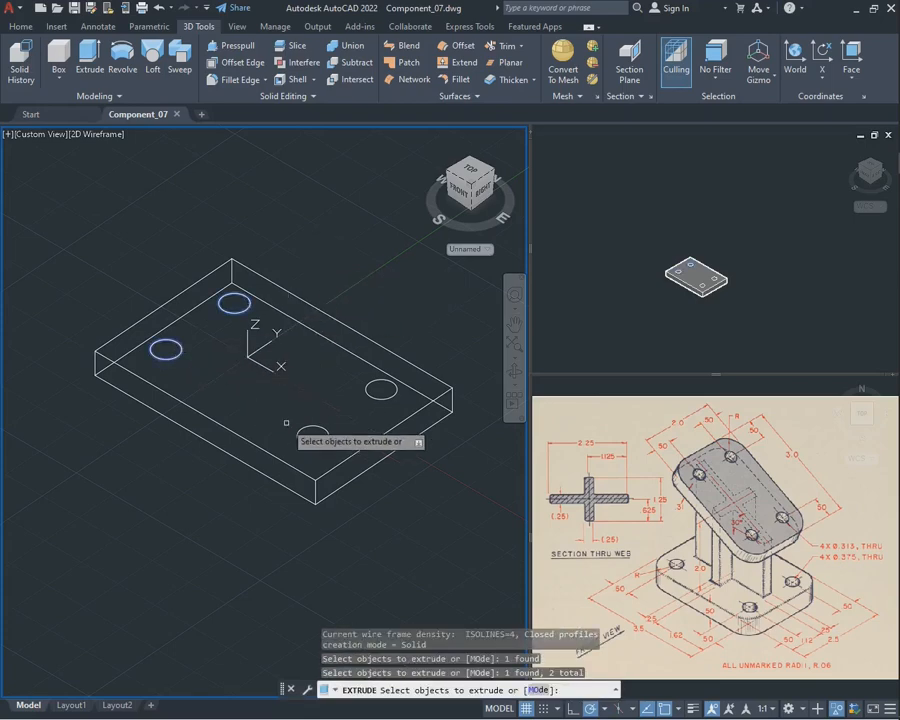
pyautogui.click(312, 436)
pyautogui.click(380, 389)
pyautogui.press('Return')
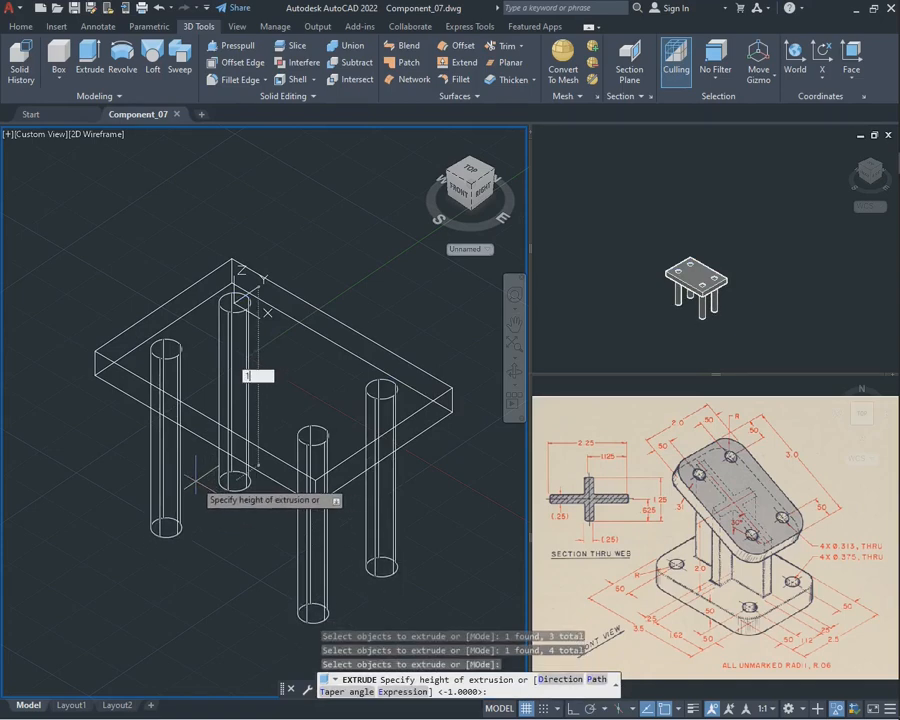
pyautogui.write('1')
pyautogui.press('Return')
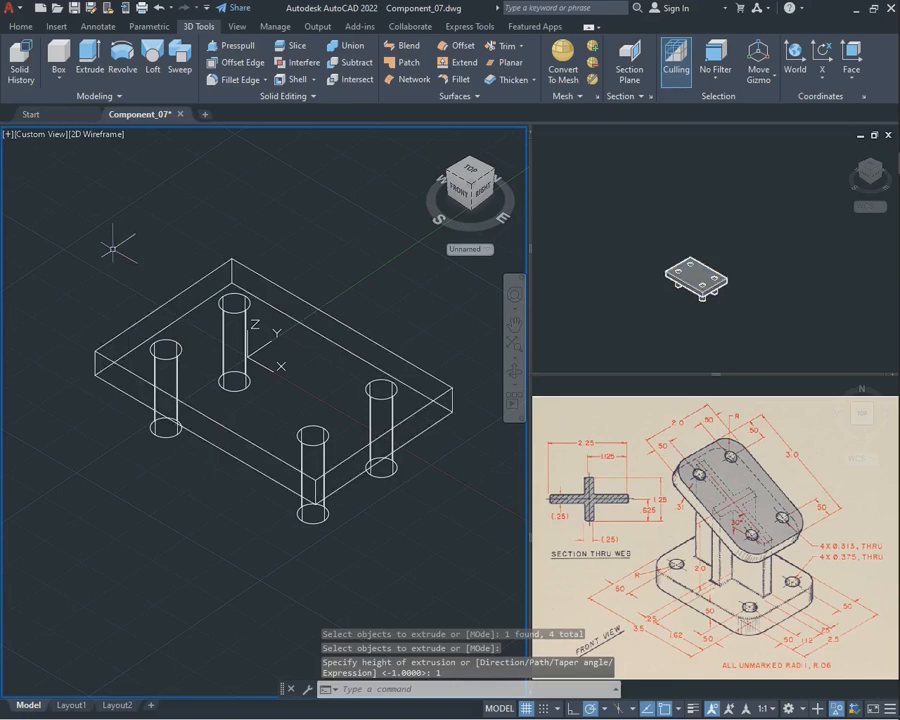
# Subtract the four extruded cylinders from the upper plate to cut its through holes
pyautogui.write('subtr')
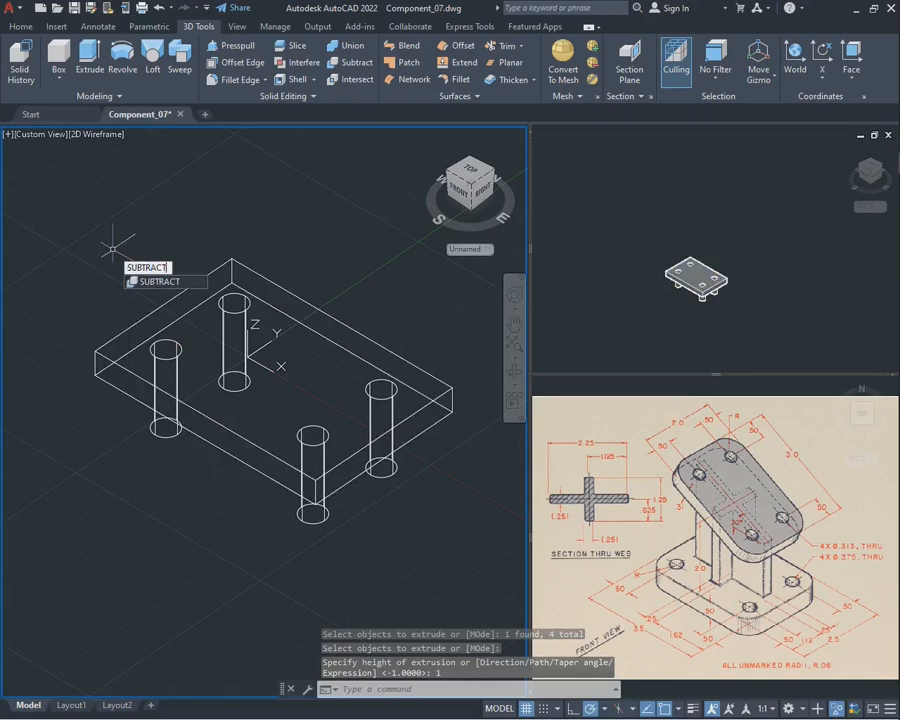
pyautogui.press('Return')
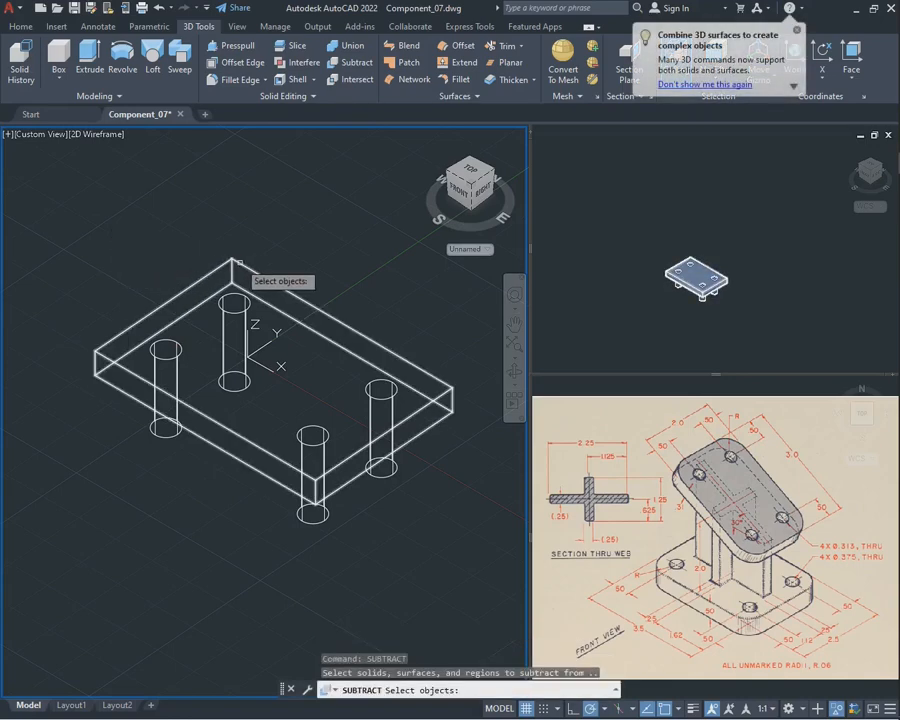
pyautogui.click(233, 262)
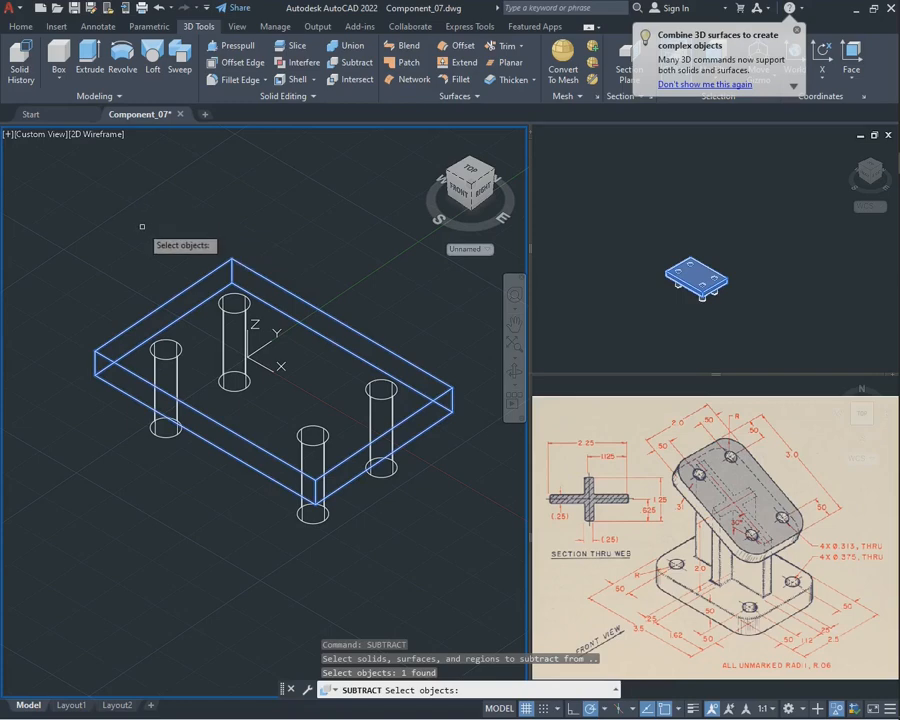
pyautogui.press('Return')
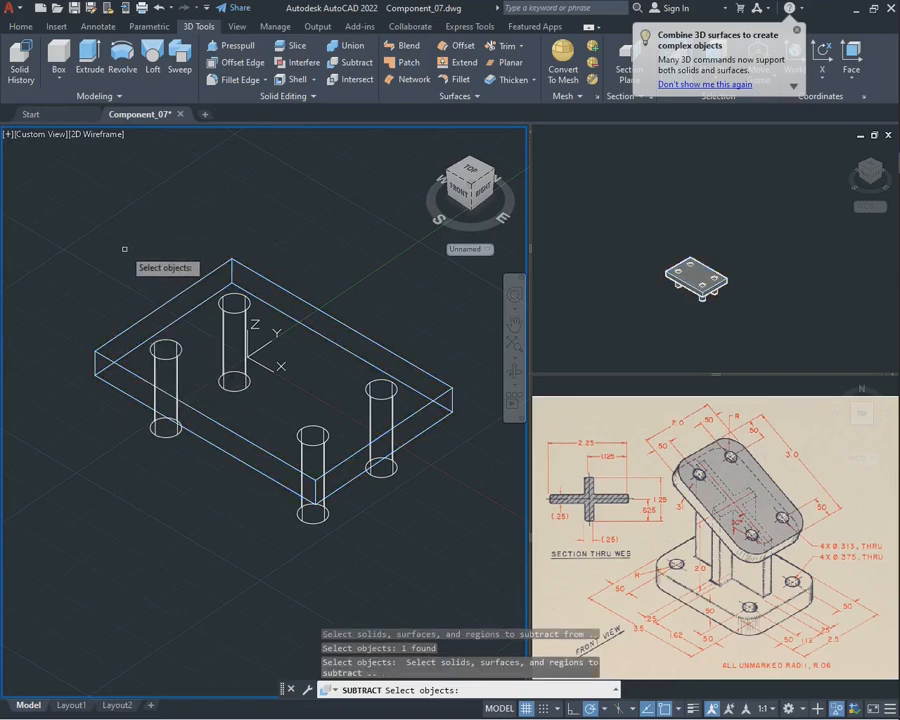
pyautogui.click(170, 355)
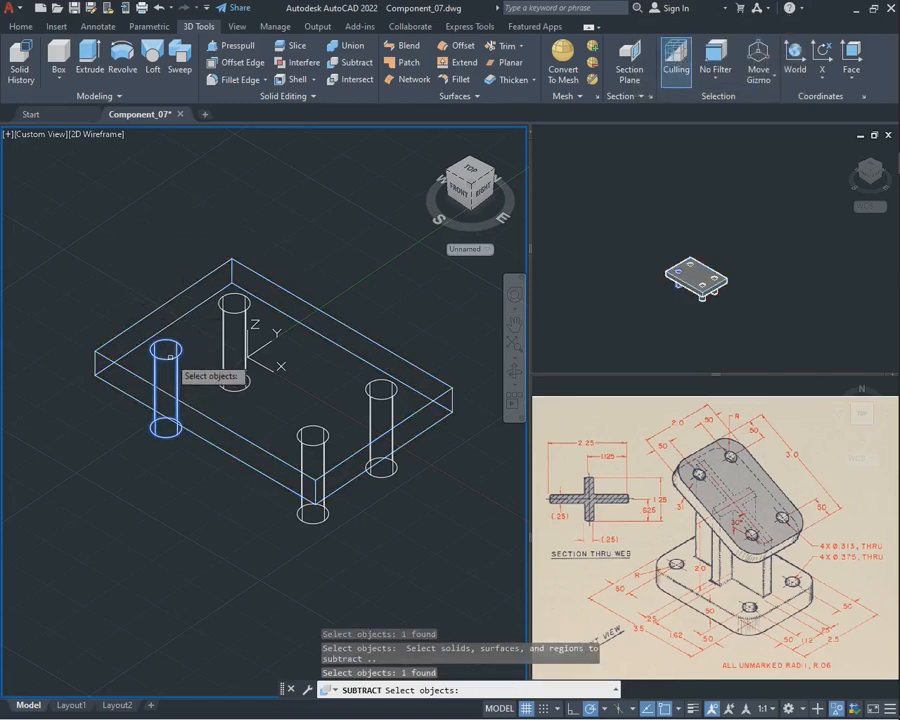
pyautogui.click(234, 318)
pyautogui.click(300, 440)
pyautogui.click(380, 406)
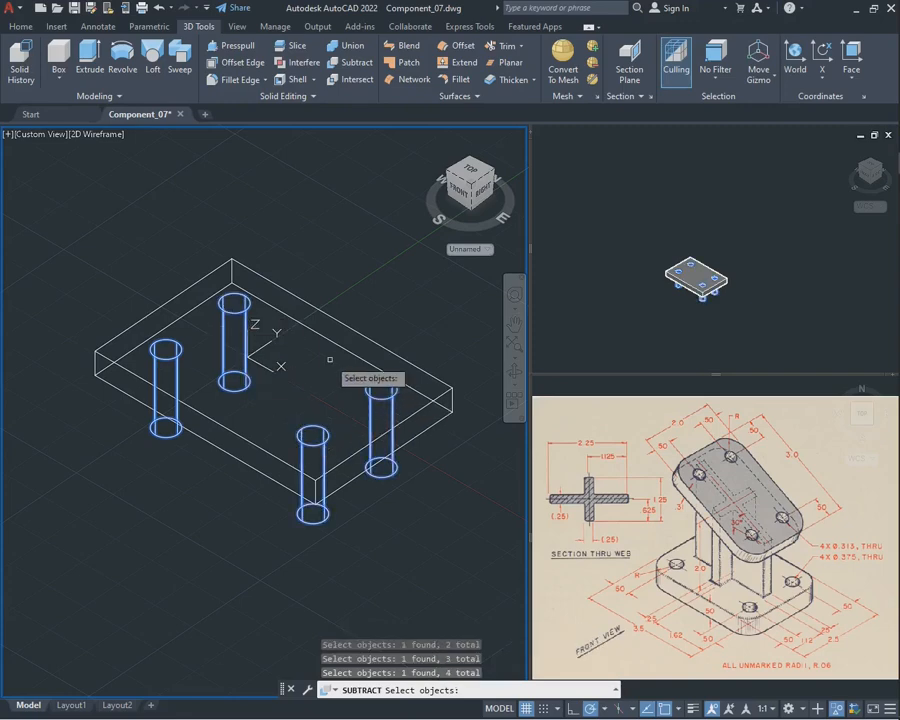
pyautogui.press('Return')
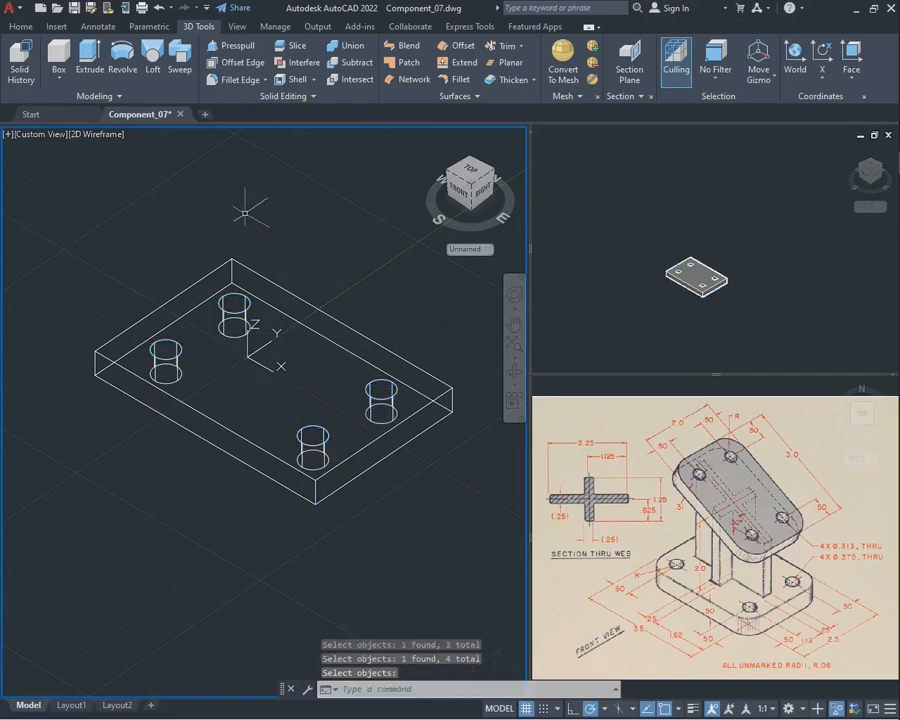
# End object isolation to show the base plate again together with the upper plate
pyautogui.click(514, 373)
pyautogui.moveTo(380, 400)
pyautogui.mouseDown()
pyautogui.moveTo(352, 482)
pyautogui.moveTo(358, 392)
pyautogui.moveTo(388, 416)
pyautogui.moveTo(377, 425)
pyautogui.mouseUp()
pyautogui.press('Escape')
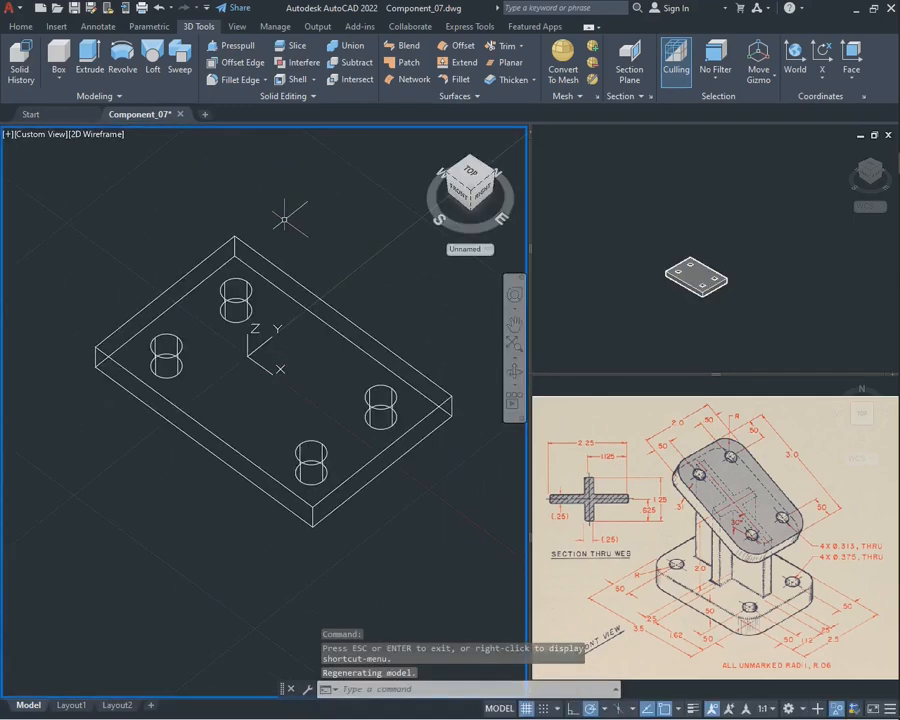
pyautogui.rightClick(286, 222)
pyautogui.moveTo(330, 286)
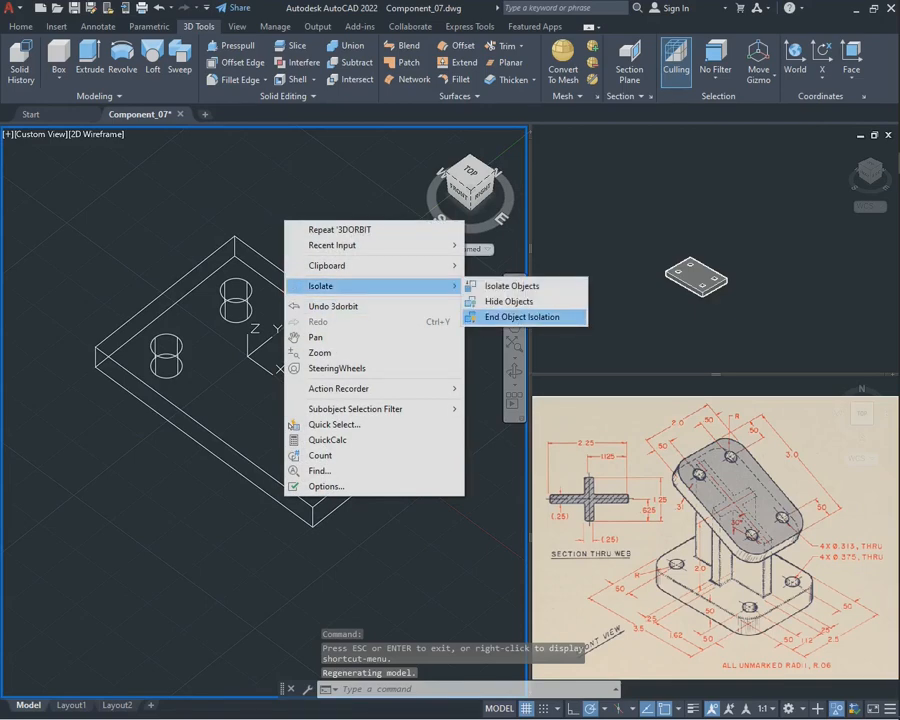
pyautogui.click(522, 317)
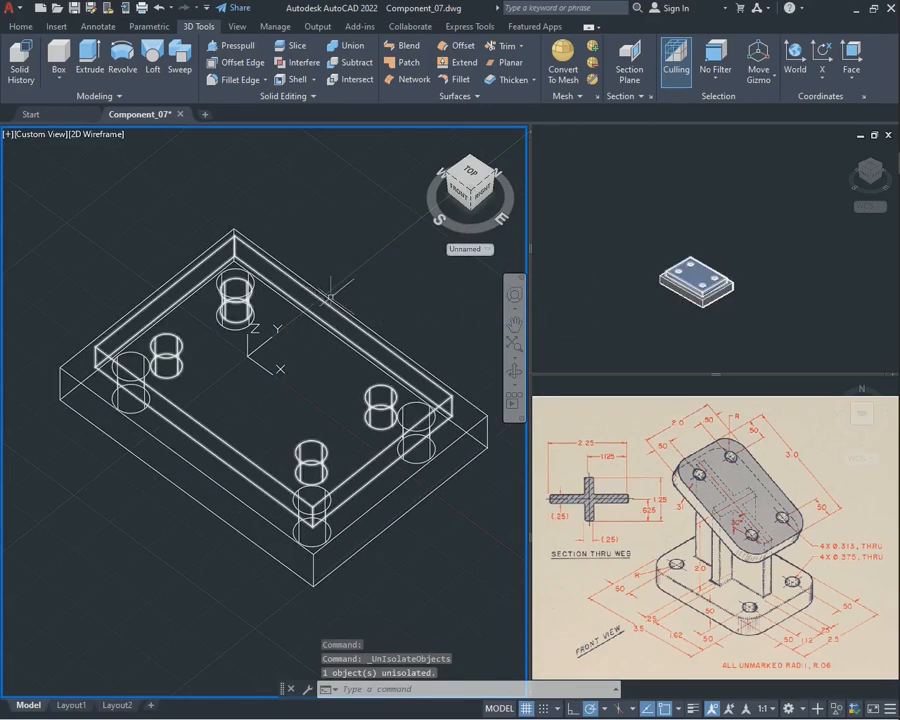
# Examine how the base plate and the upper plate are positioned relative to each other, checking each solid separately
pyautogui.click(514, 372)
pyautogui.moveTo(385, 425); pyautogui.dragTo(360, 358)
pyautogui.moveTo(265, 355); pyautogui.dragTo(330, 370)
pyautogui.press('Escape')
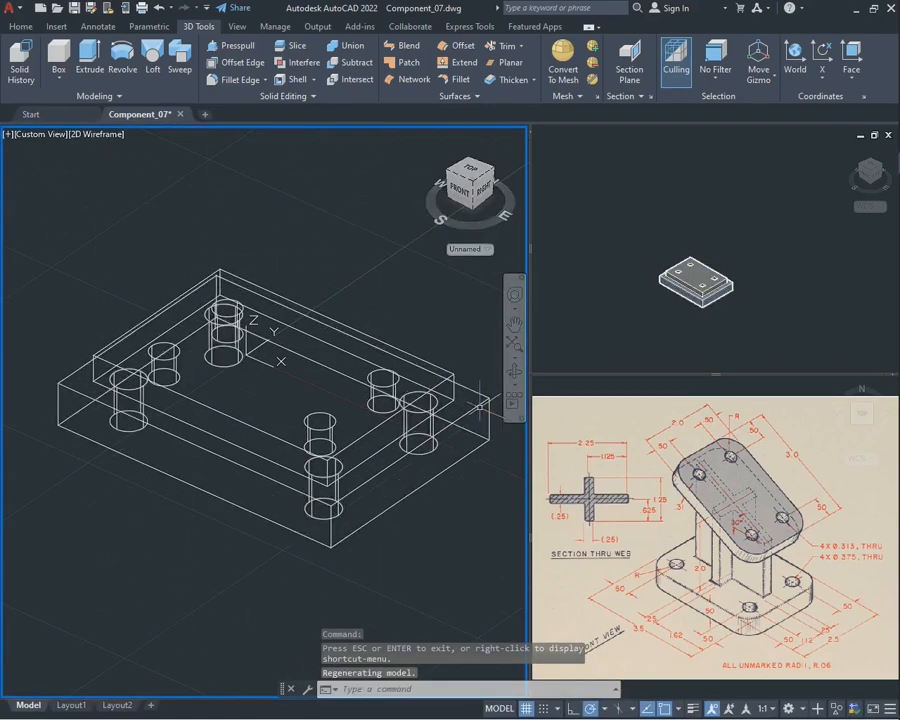
pyautogui.click(473, 436)
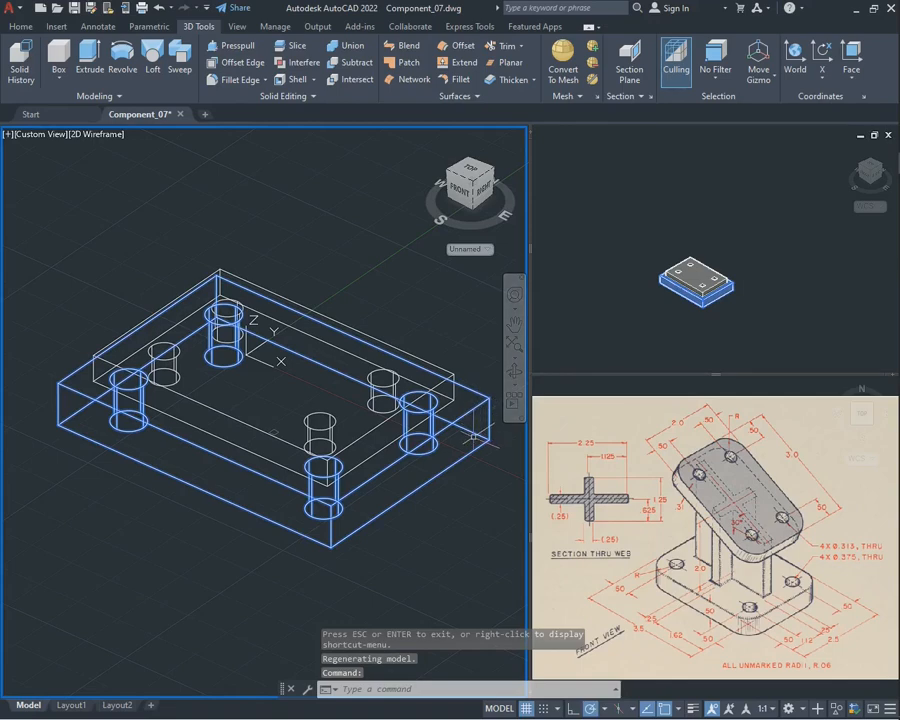
pyautogui.press('Escape')
pyautogui.click(452, 372)
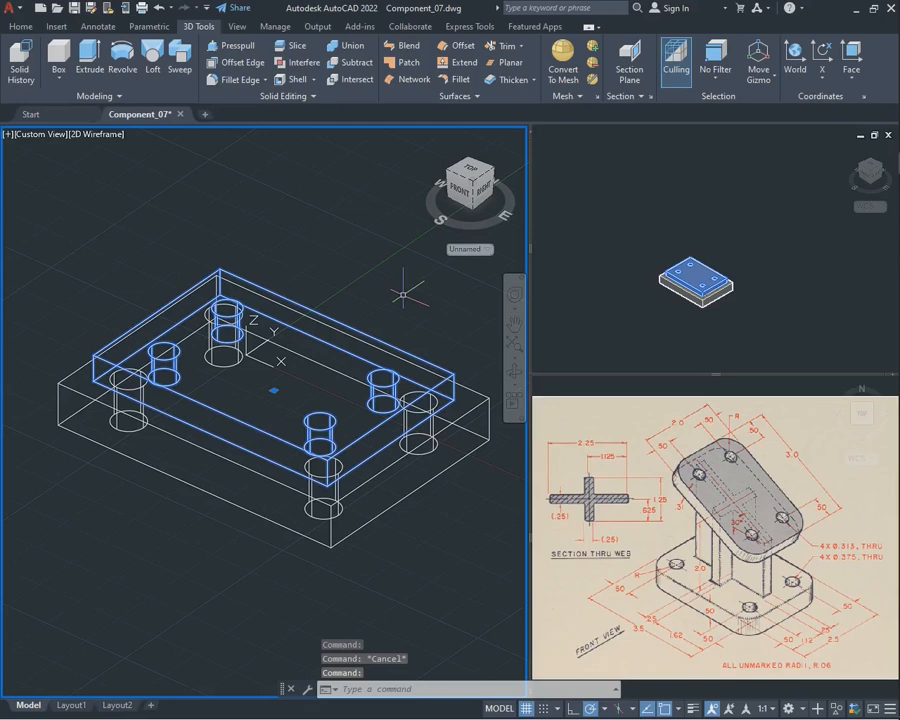
pyautogui.press('Escape')
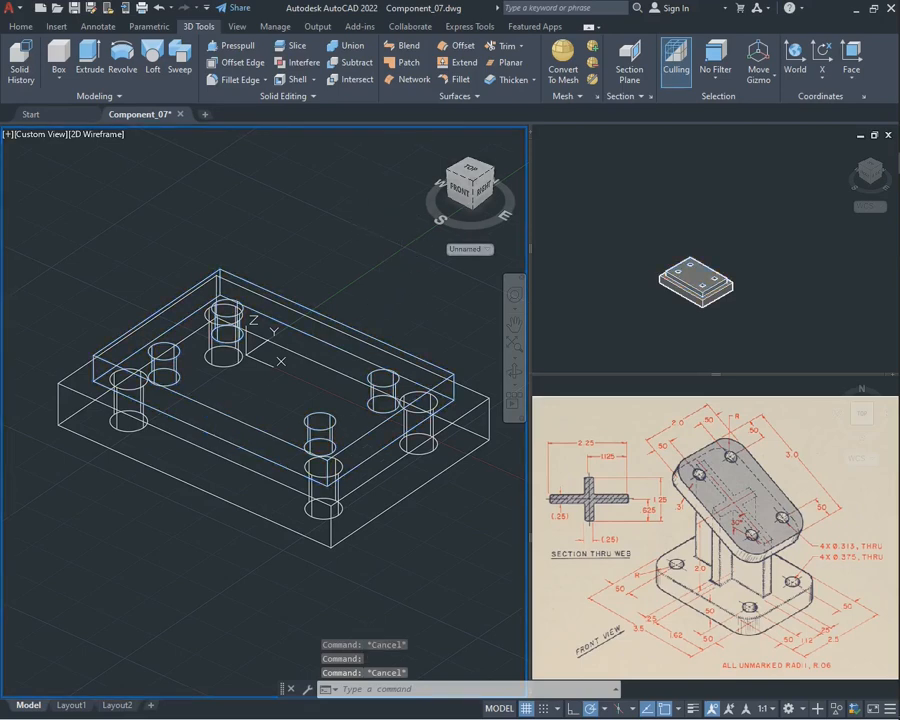
# Reset the UCS to World and align it to the top face of the base plate
pyautogui.click(795, 62)
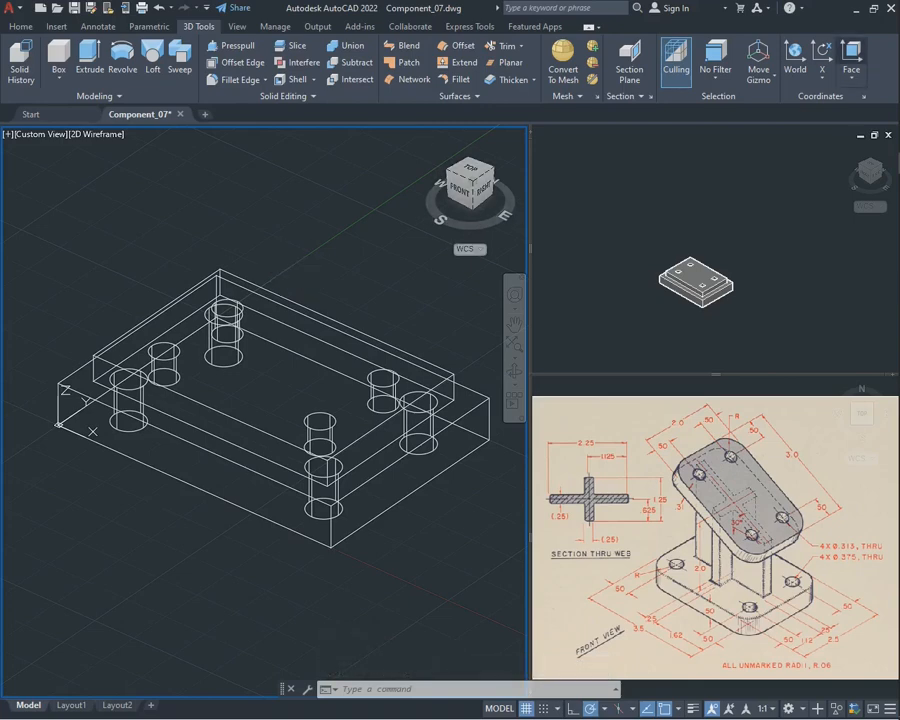
pyautogui.click(851, 62)
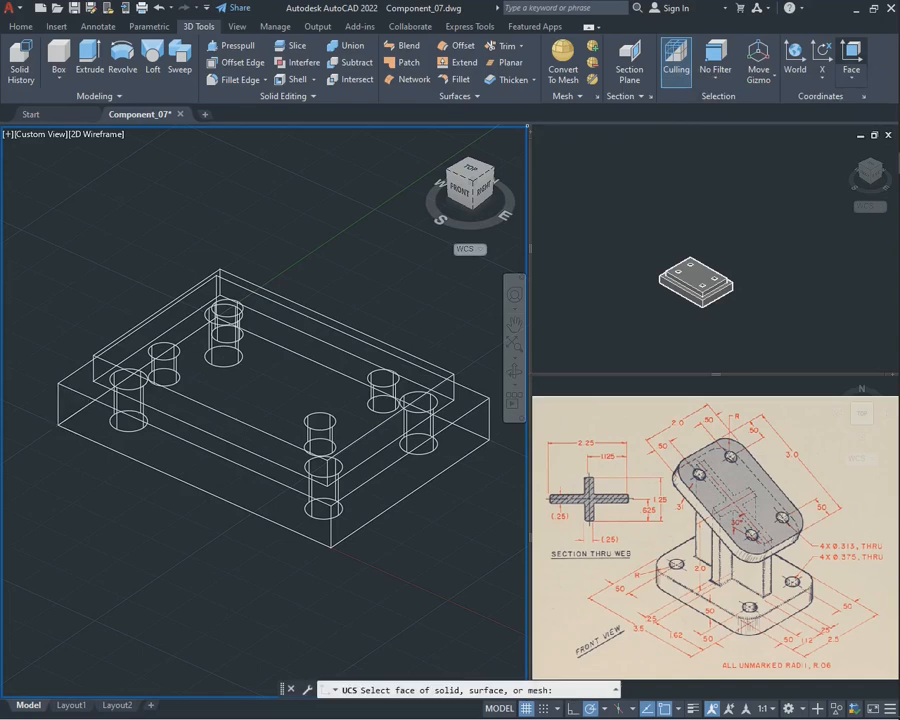
pyautogui.click(96, 392)
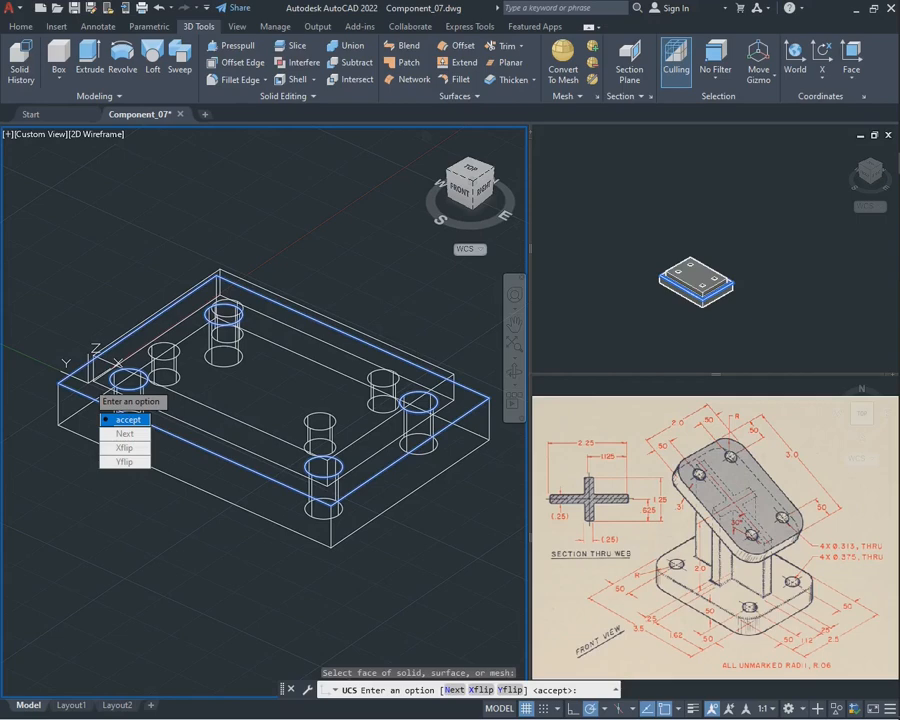
pyautogui.click(125, 419)
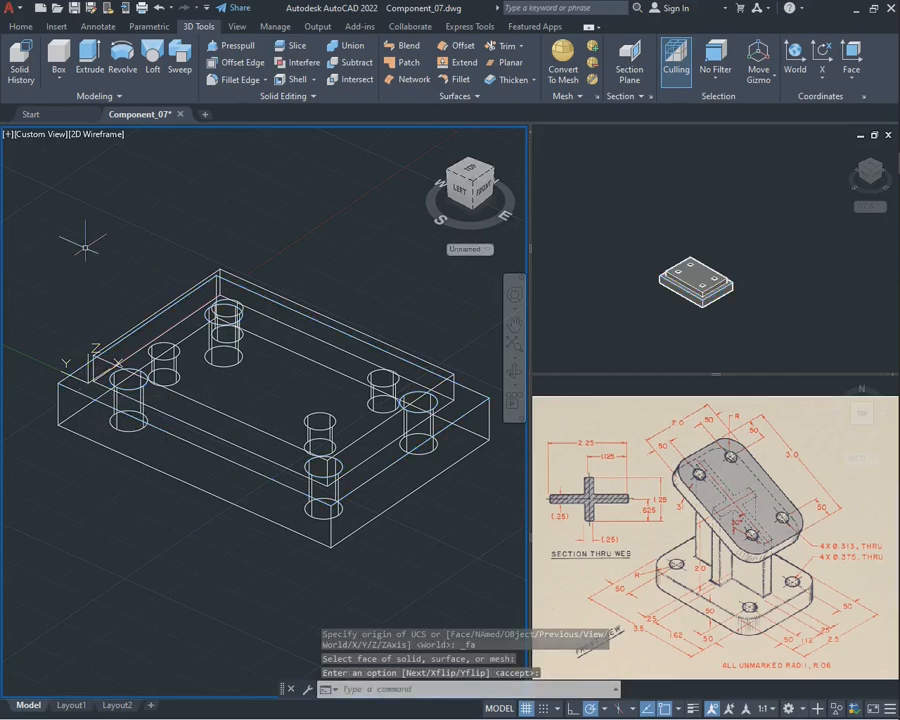
pyautogui.write('movr')
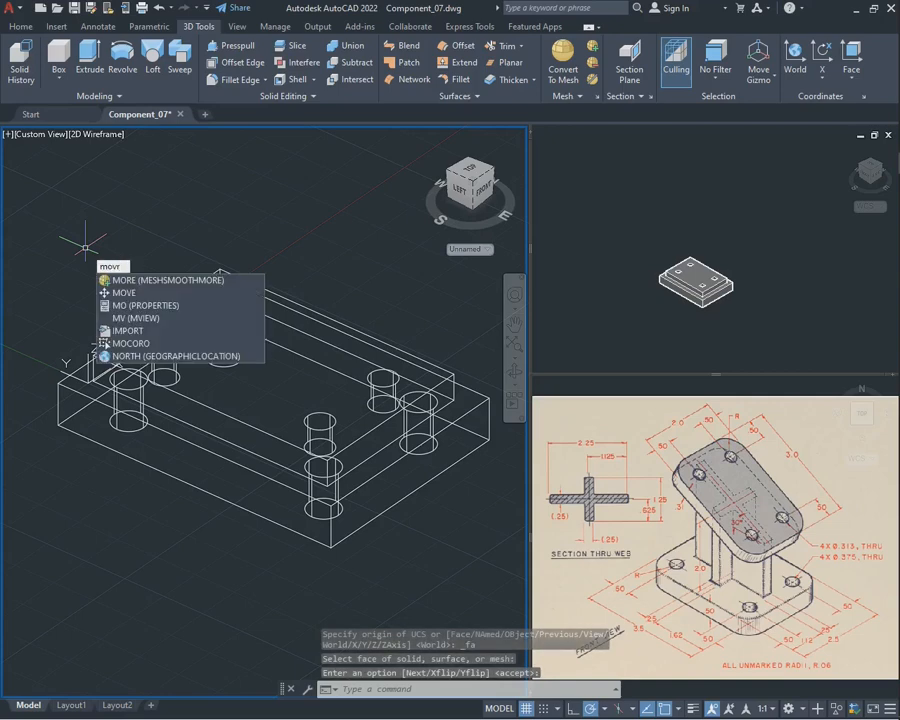
pyautogui.press('BackSpace')
pyautogui.write('e')
pyautogui.press('Return')
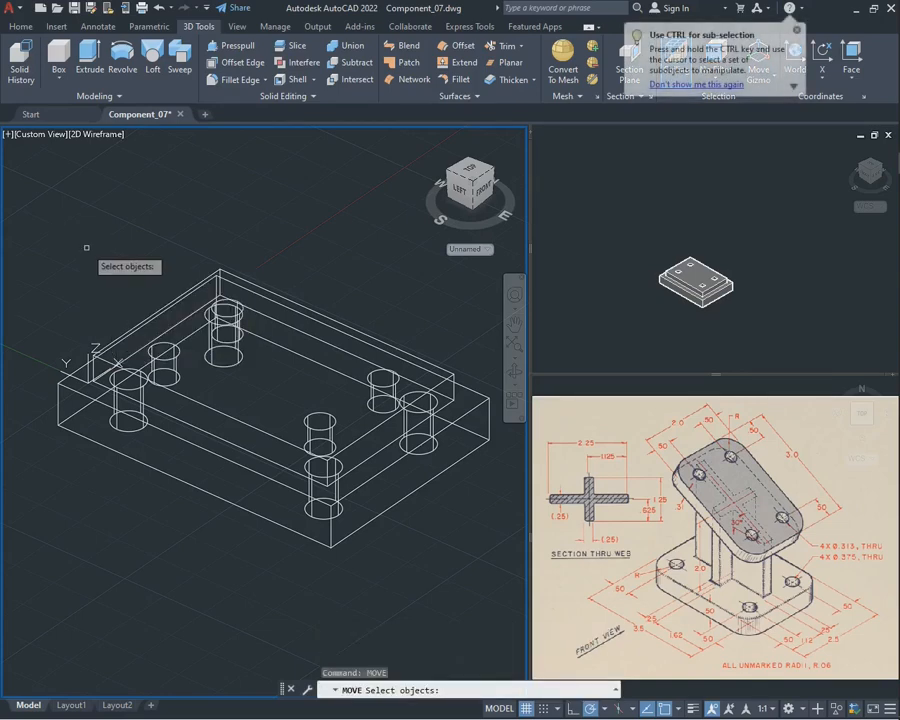
pyautogui.click(241, 286)
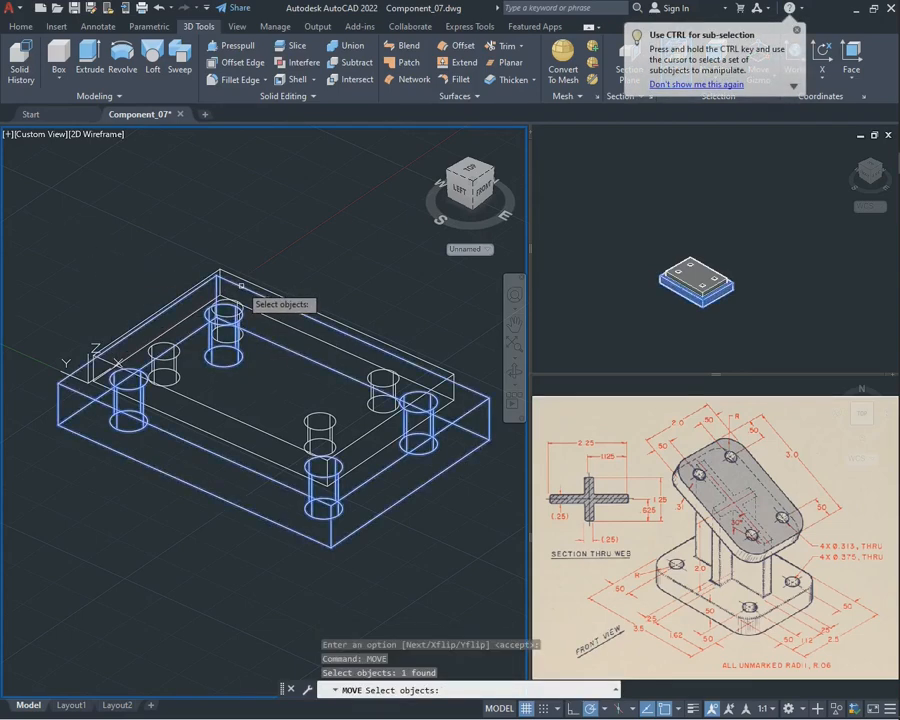
pyautogui.press('Escape')
pyautogui.press('Return')
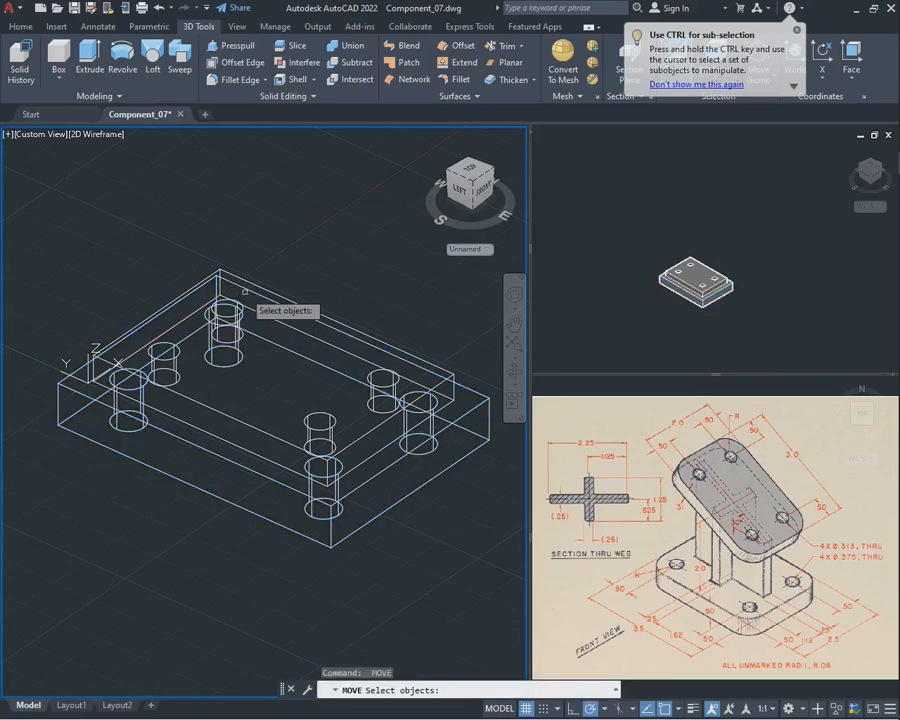
pyautogui.press('Escape')
pyautogui.click(241, 286)
pyautogui.press('Escape')
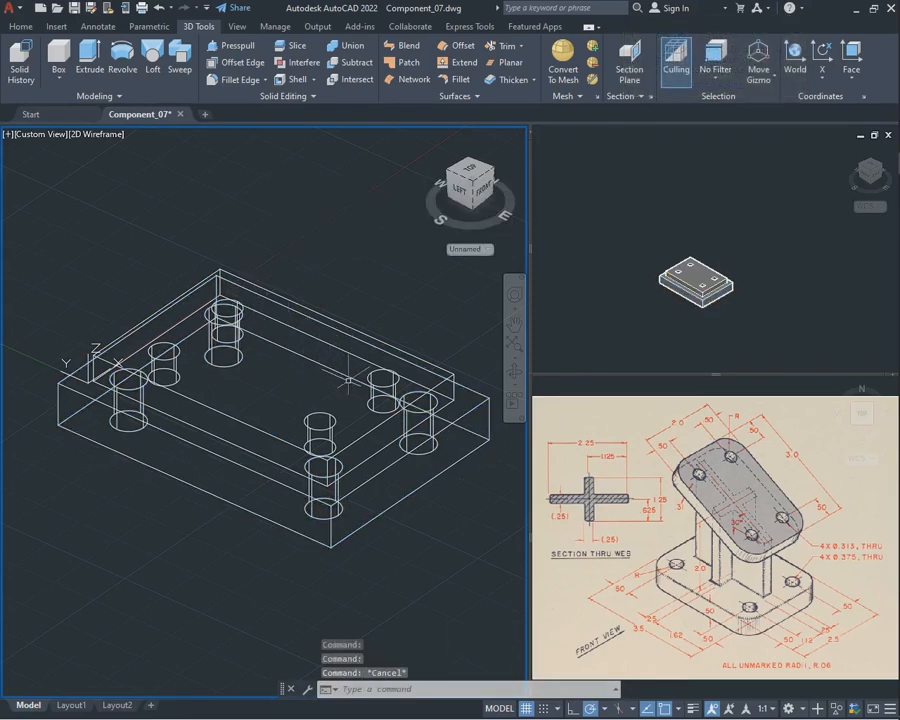
pyautogui.click(448, 366)
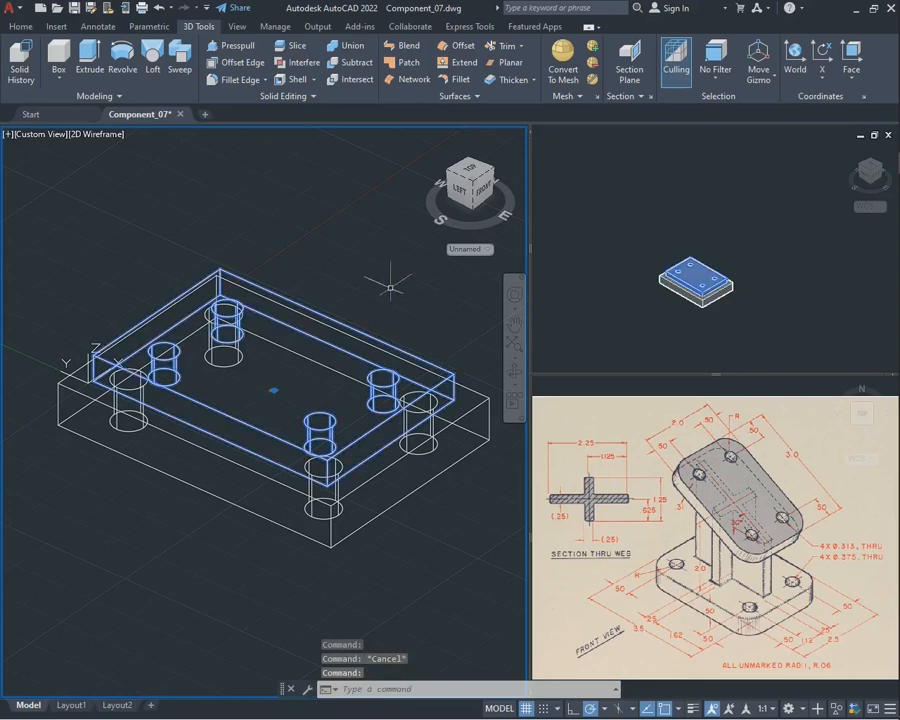
pyautogui.press('Escape')
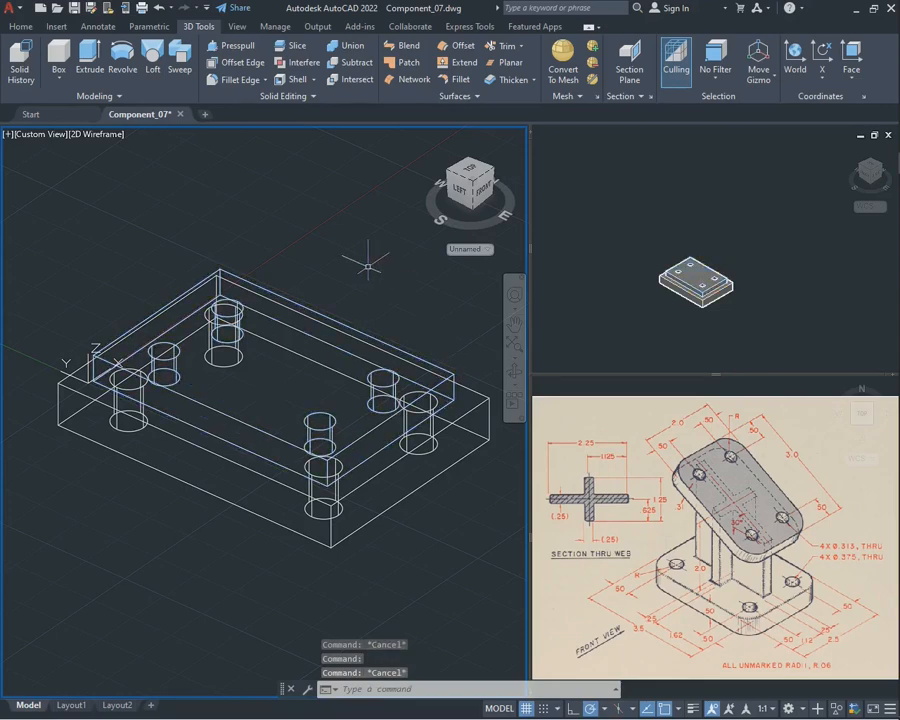
# Move the upper plate 2 units straight up along the Z axis, away from the base plate
pyautogui.press('Return')
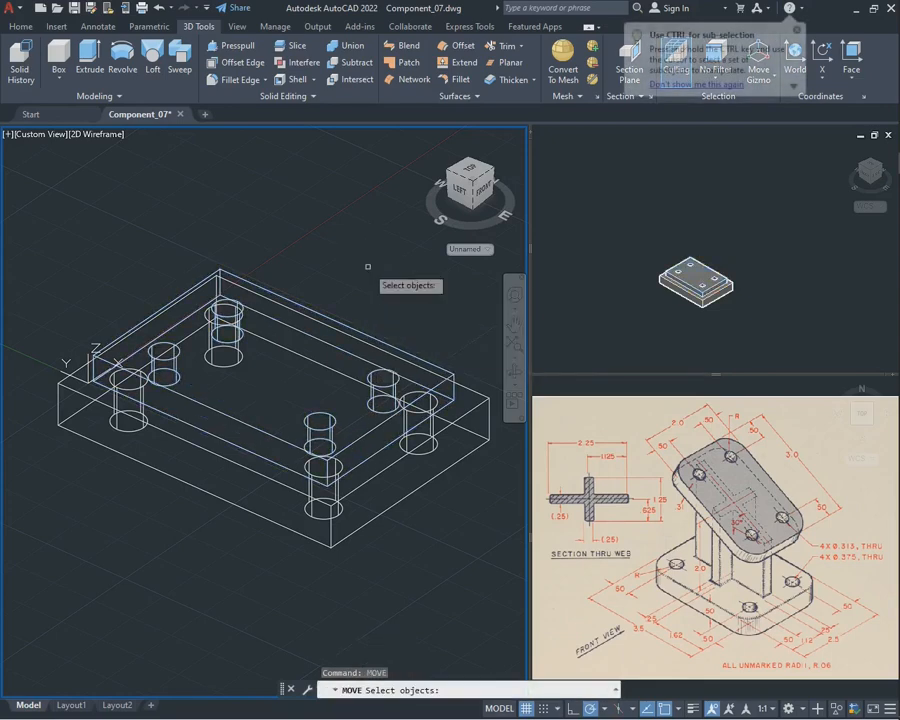
pyautogui.click(456, 370)
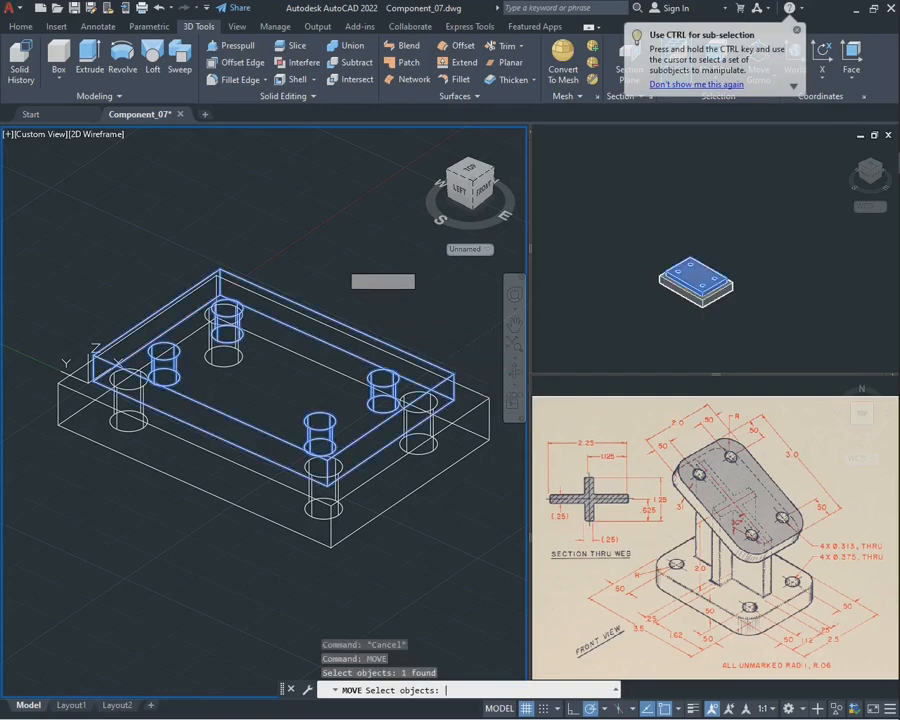
pyautogui.press('Return')
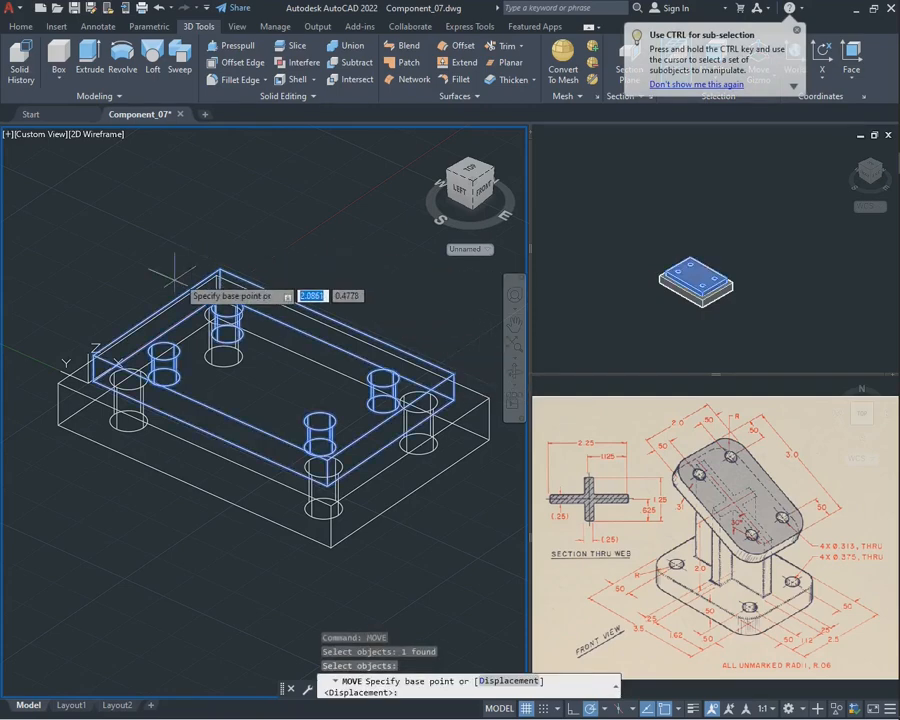
pyautogui.click(58, 382)
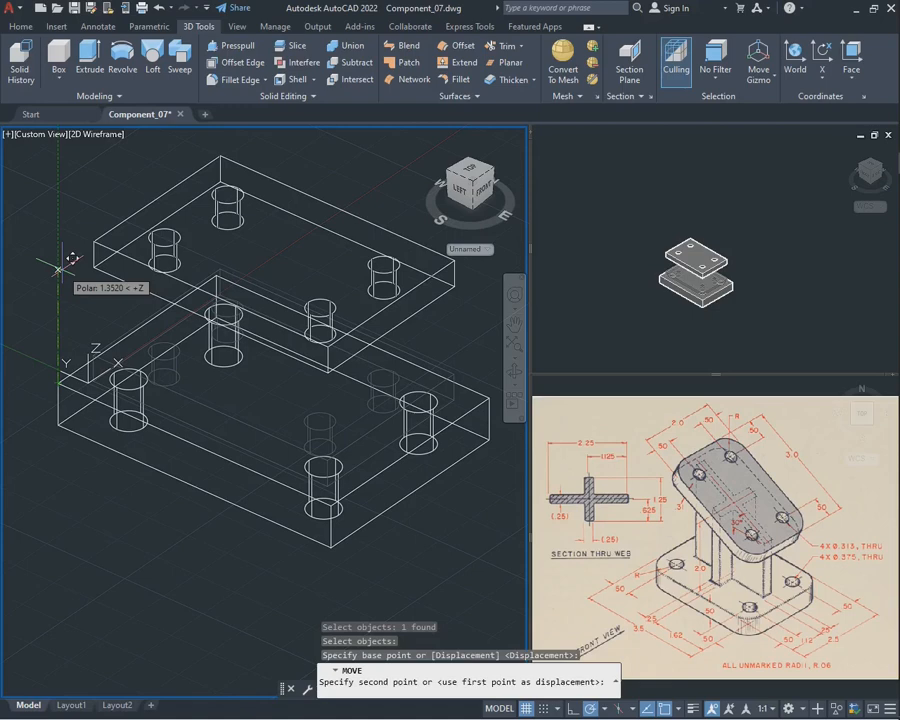
pyautogui.write('2')
pyautogui.press('Return')
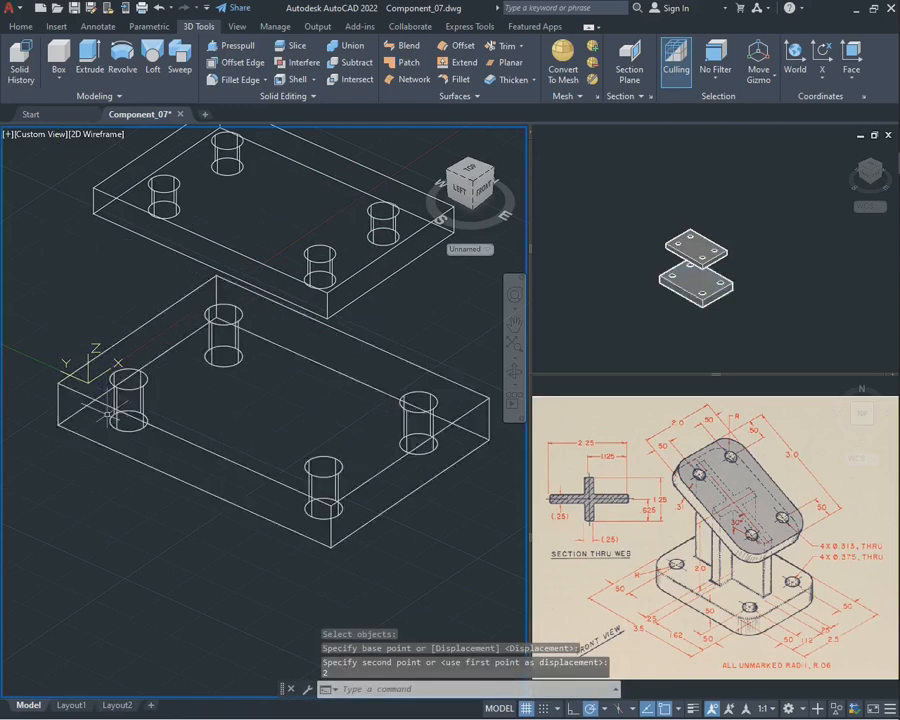
pyautogui.click(111, 398)
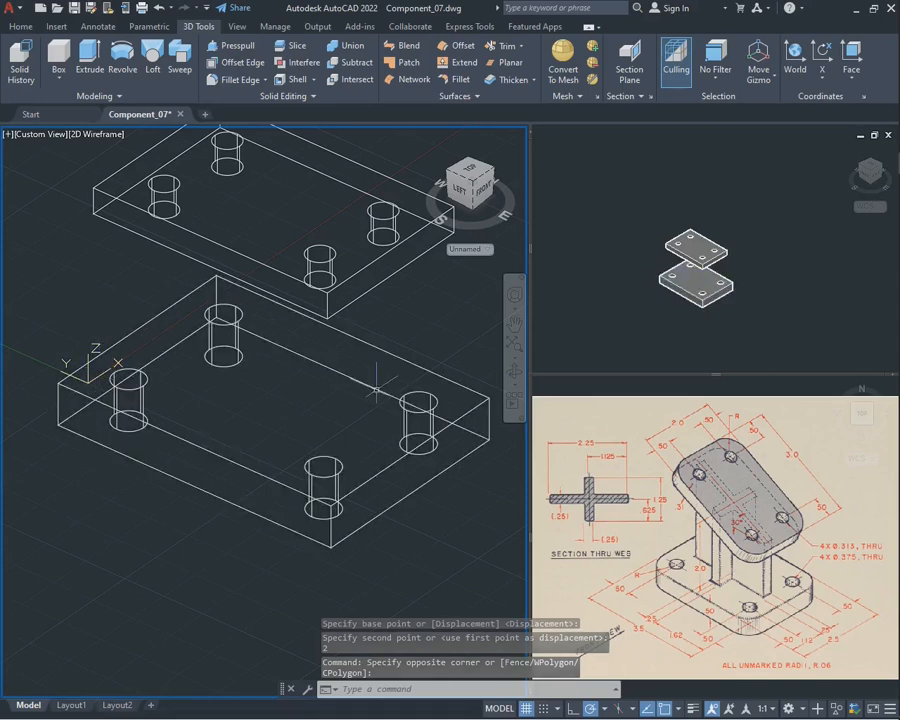
# Align the UCS to the long front side face of the upper plate
pyautogui.scroll(-2, 370, 380)
pyautogui.scroll(2, 362, 347)
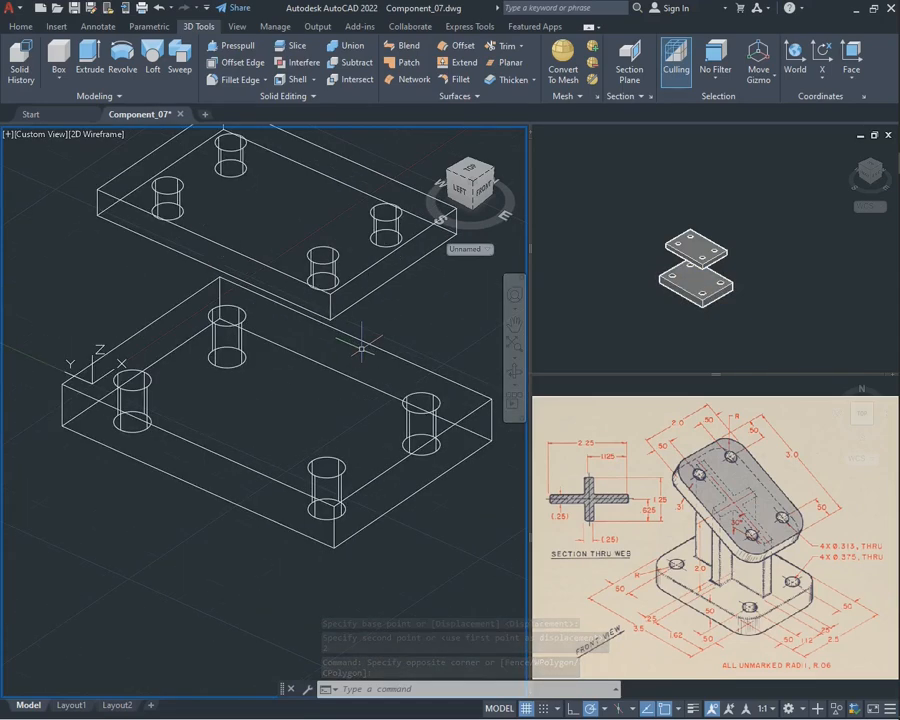
pyautogui.scroll(-2, 362, 348)
pyautogui.click(515, 373)
pyautogui.moveTo(270, 400); pyautogui.dragTo(316, 362)
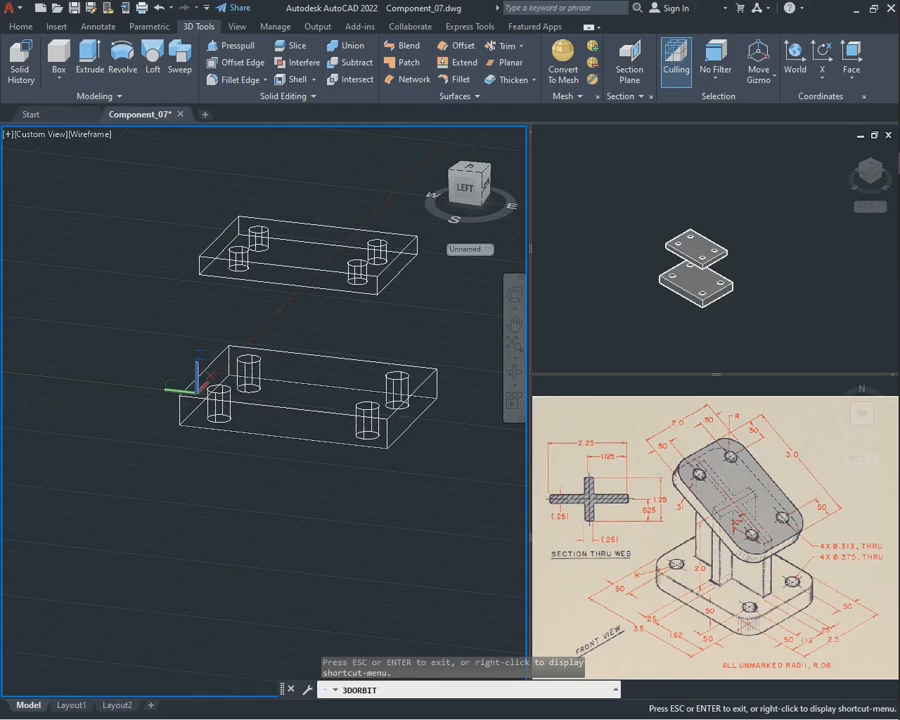
pyautogui.scroll(3, 314, 261)
pyautogui.press('Escape')
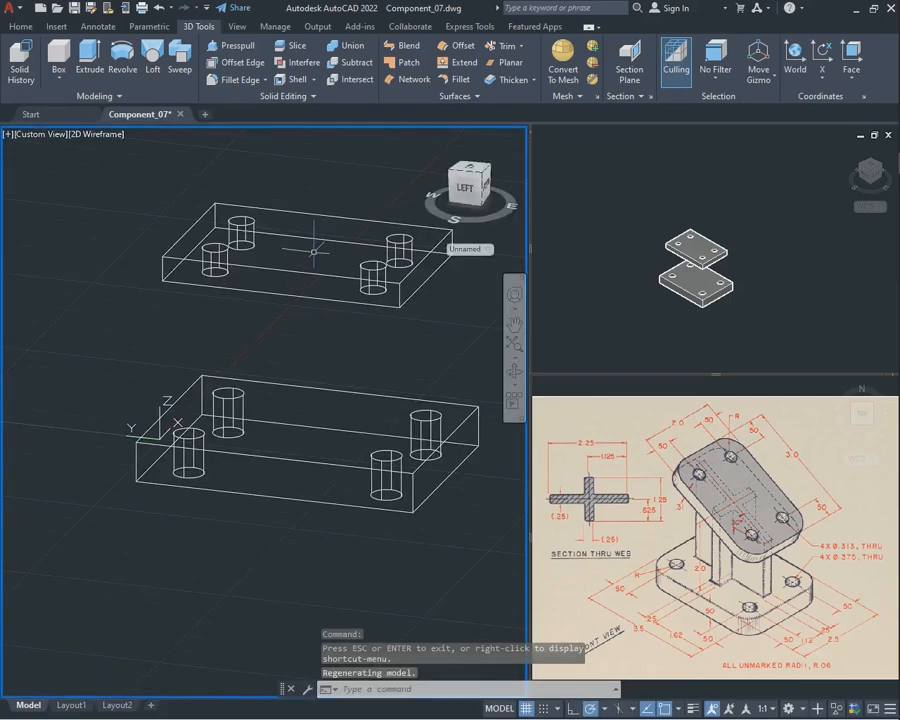
pyautogui.click(514, 322)
pyautogui.moveTo(396, 267); pyautogui.dragTo(357, 288)
pyautogui.press('Escape')
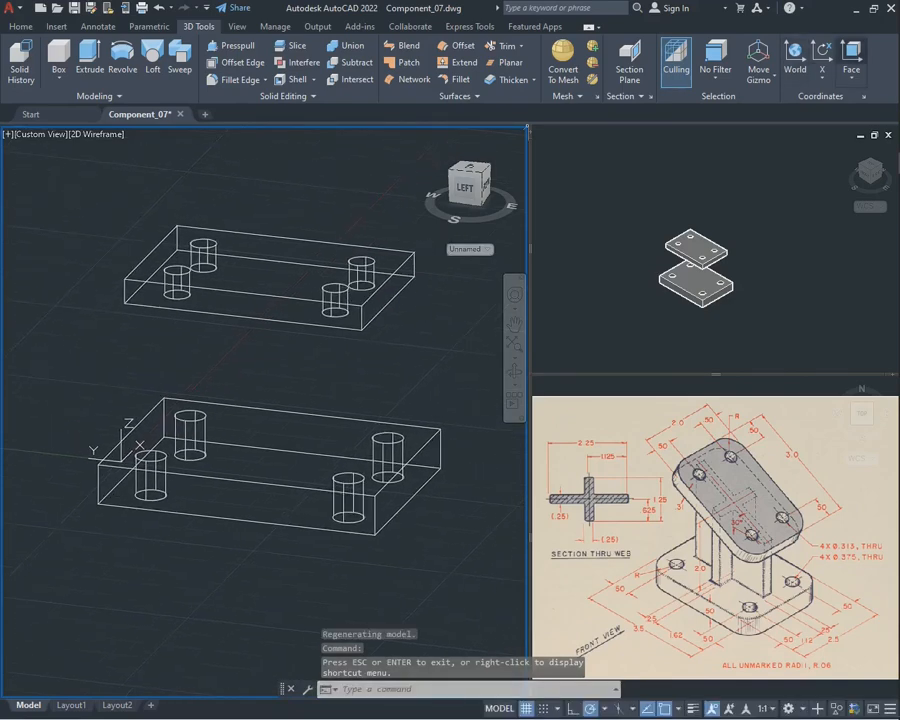
pyautogui.click(852, 52)
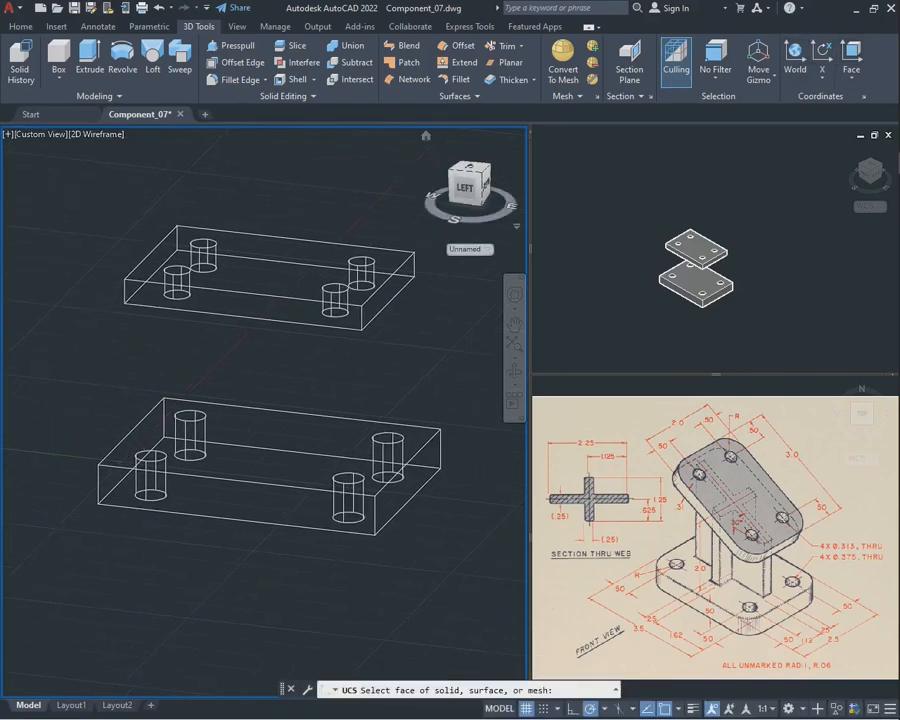
pyautogui.click(242, 309)
pyautogui.press('Return')
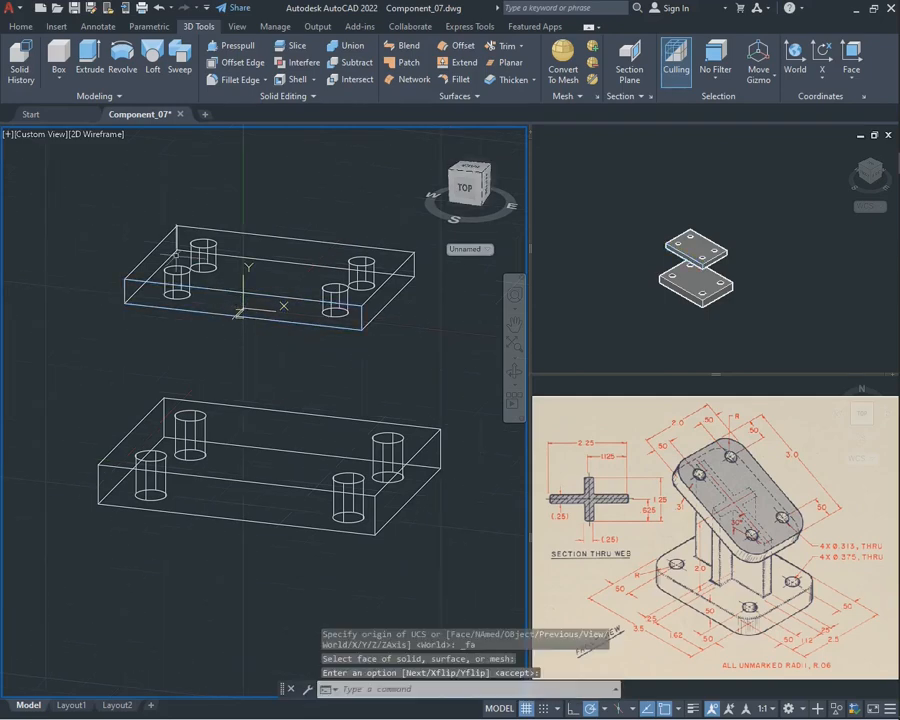
# Draw a horizontal construction line through the midpoint of the vertical end edge of the upper plate's front side face
pyautogui.scroll(3, 190, 284)
pyautogui.scroll(-3, 190, 284)
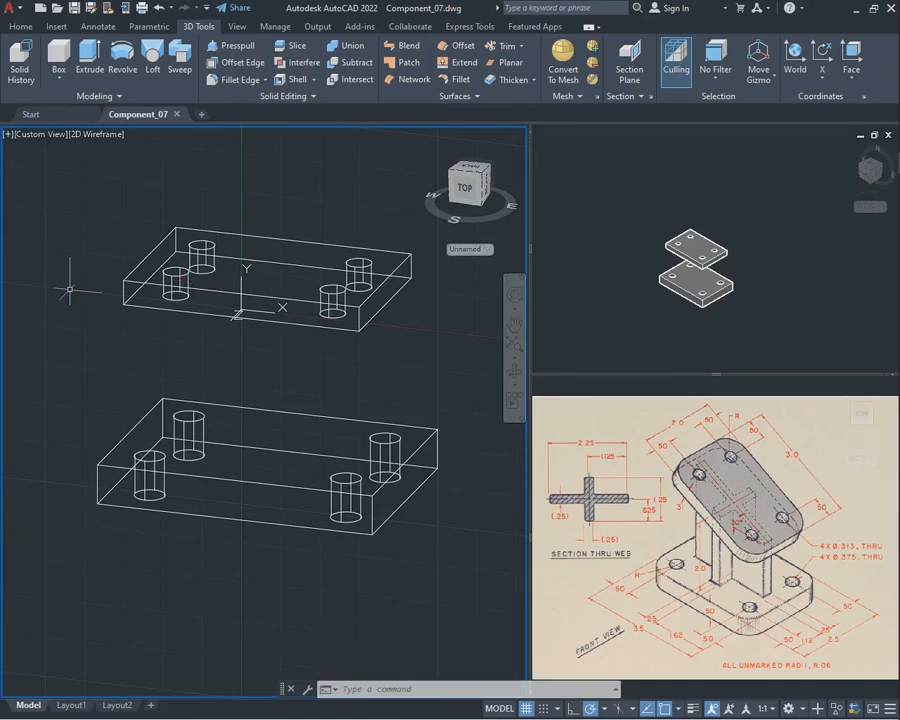
pyautogui.press('Return')
pyautogui.click(124, 292)
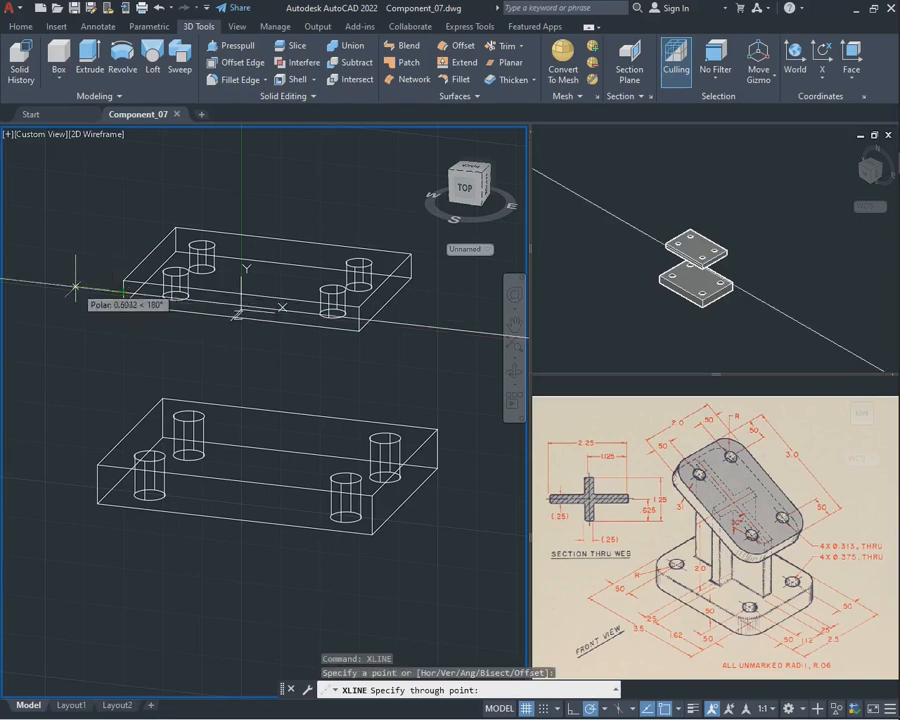
pyautogui.click(75, 288)
pyautogui.press('Escape')
# Draw a vertical construction line through the midpoint of the upper long edge of the upper plate's front side face
pyautogui.press('Return')
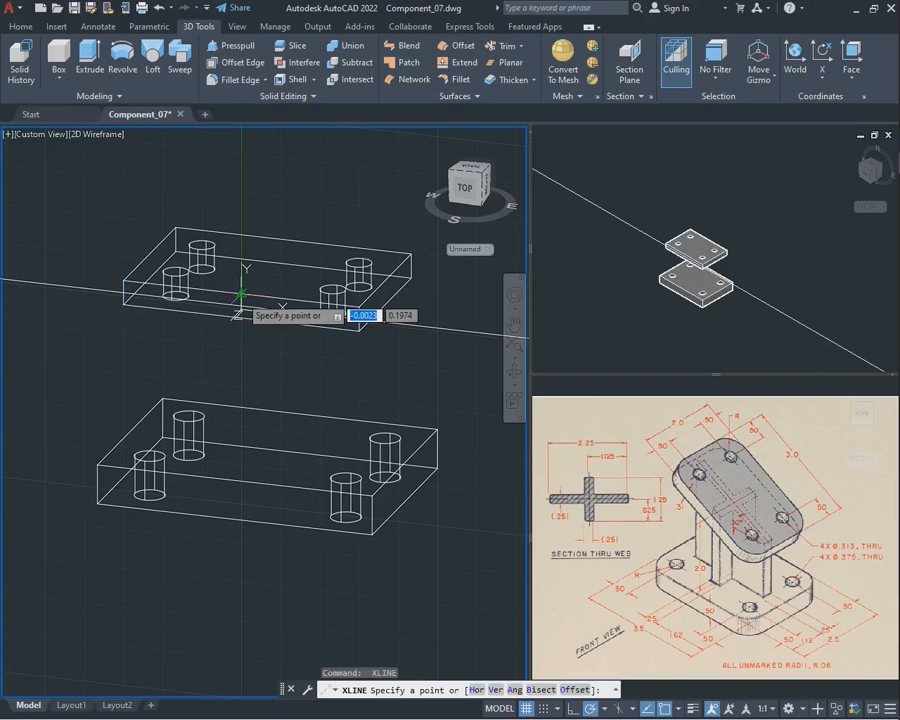
pyautogui.click(241, 294)
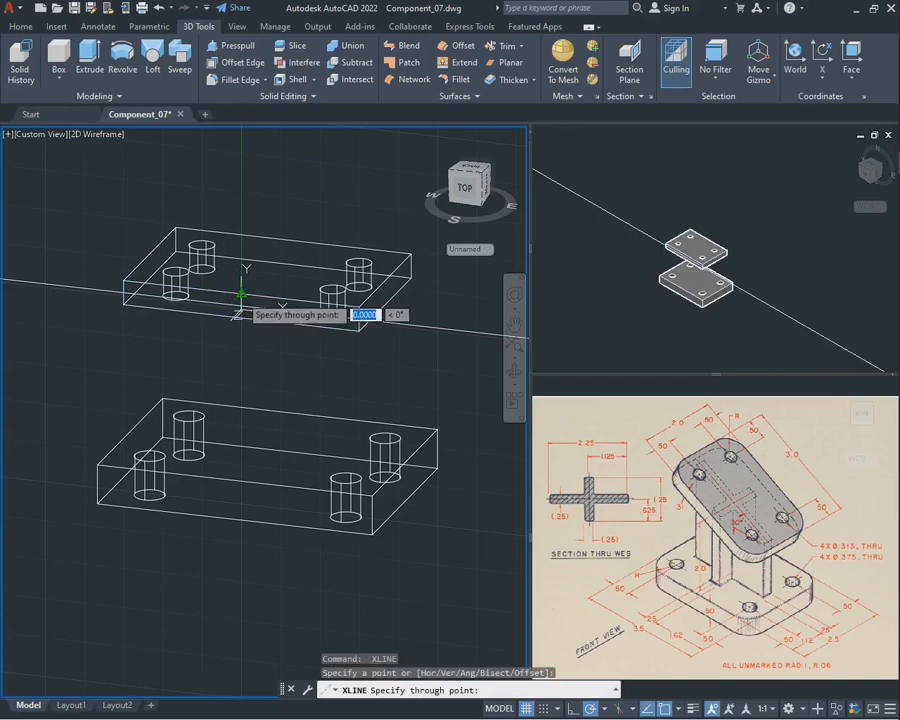
pyautogui.click(241, 186)
pyautogui.press('Escape')
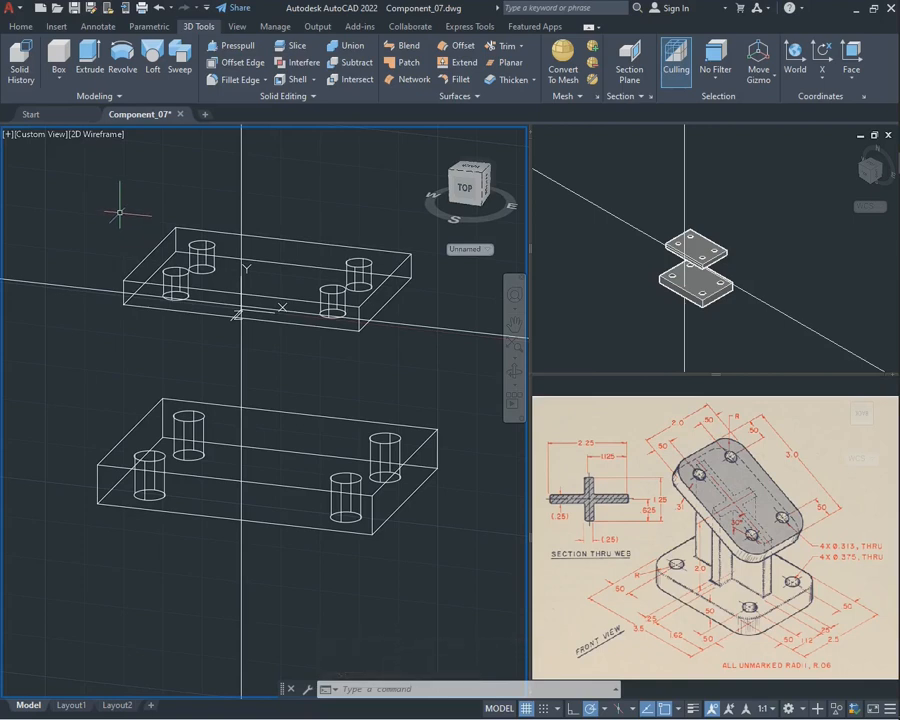
pyautogui.write('rot')
pyautogui.press('Return')
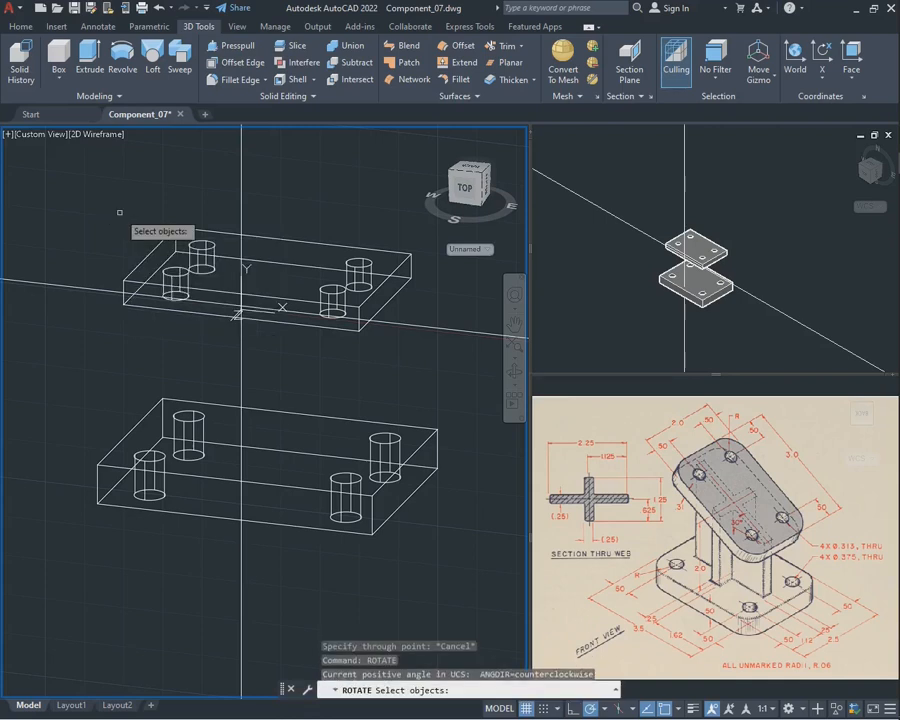
pyautogui.click(396, 267)
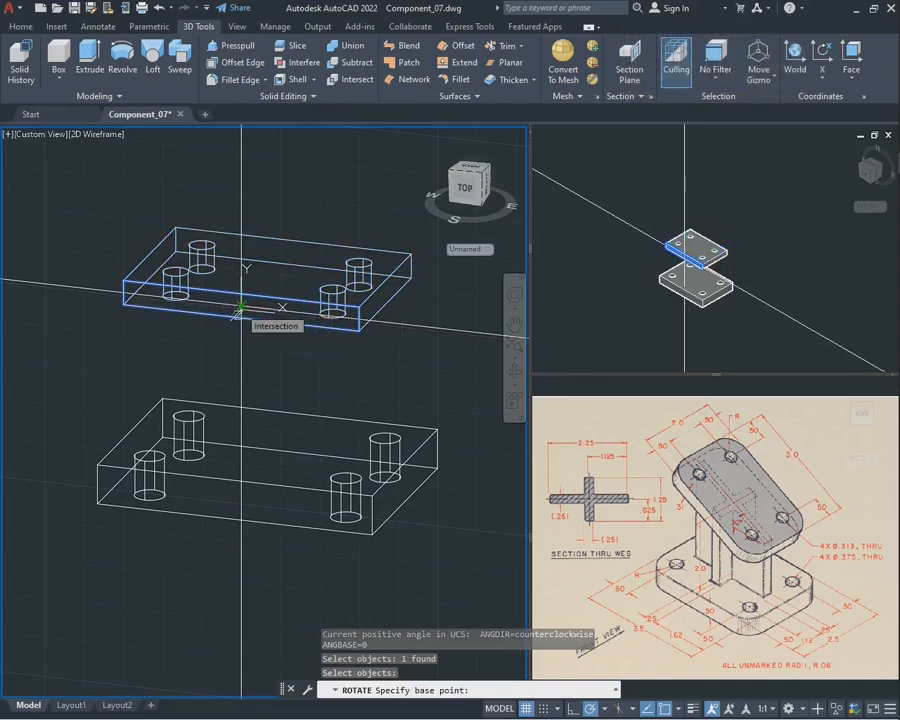
pyautogui.click(240, 306)
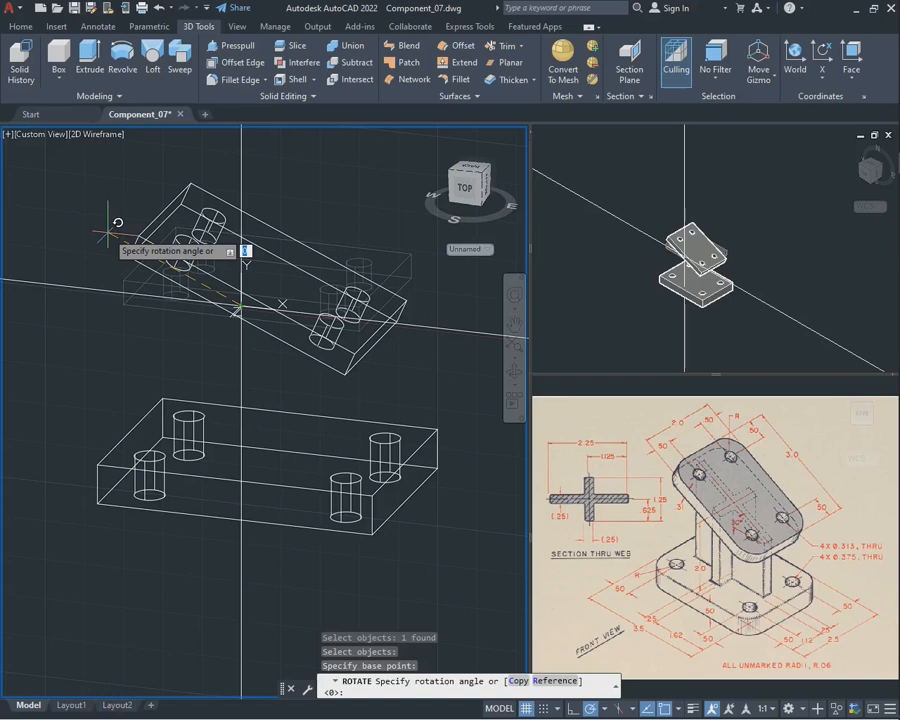
pyautogui.press('Escape')
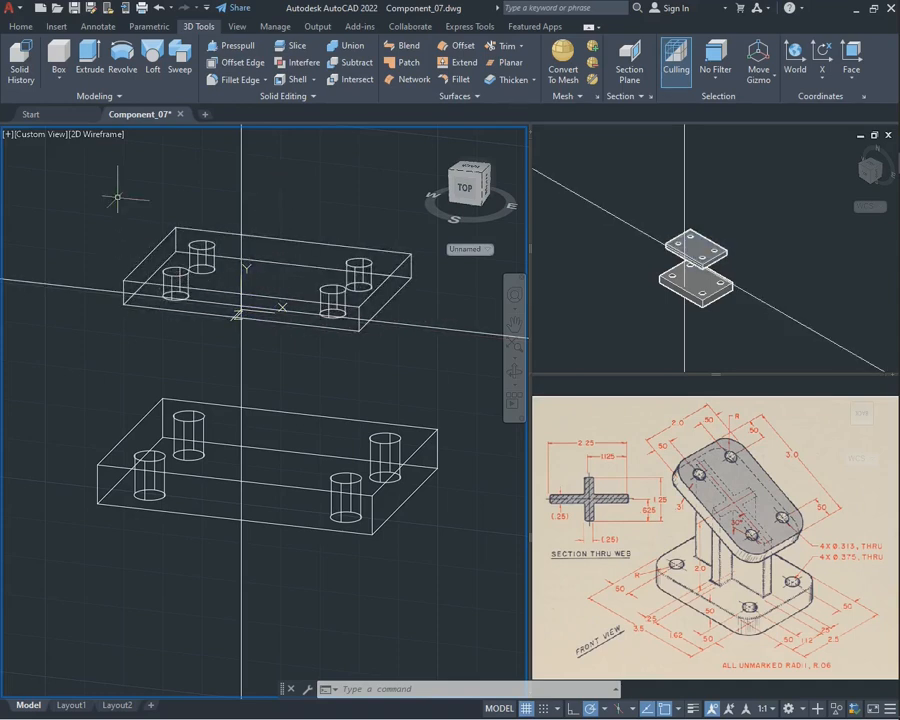
# Calculate the rotation angle as 180-30 with the CAL command
pyautogui.write('cal')
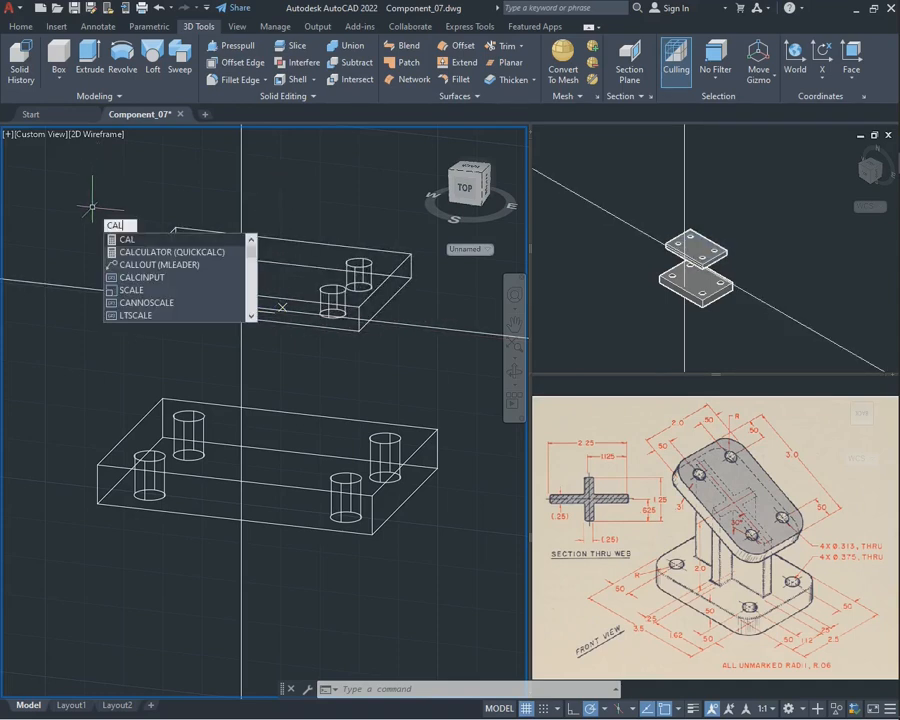
pyautogui.press('Return')
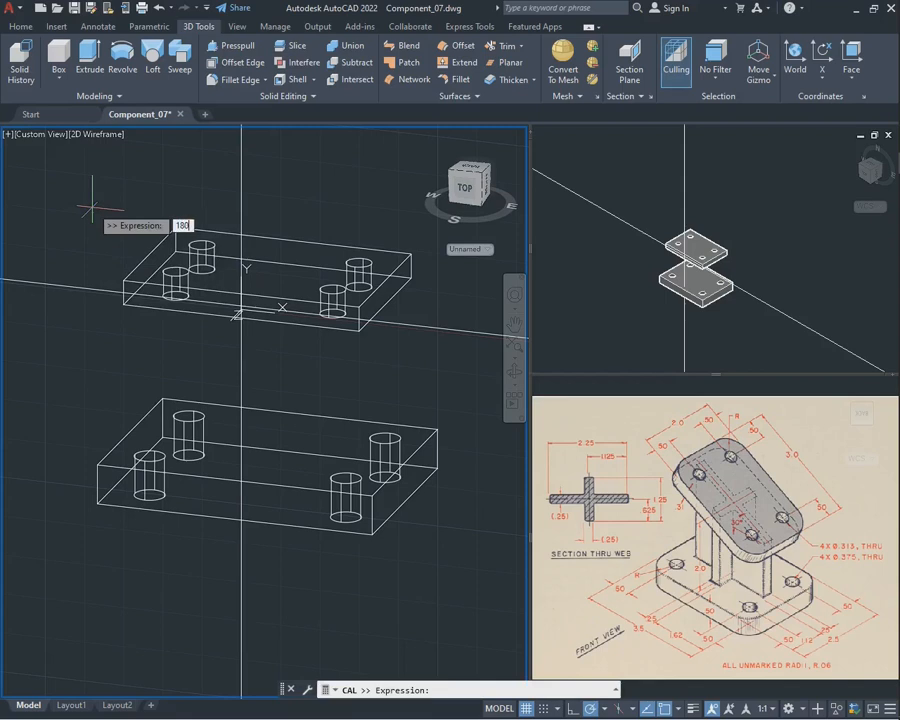
pyautogui.press('Return')
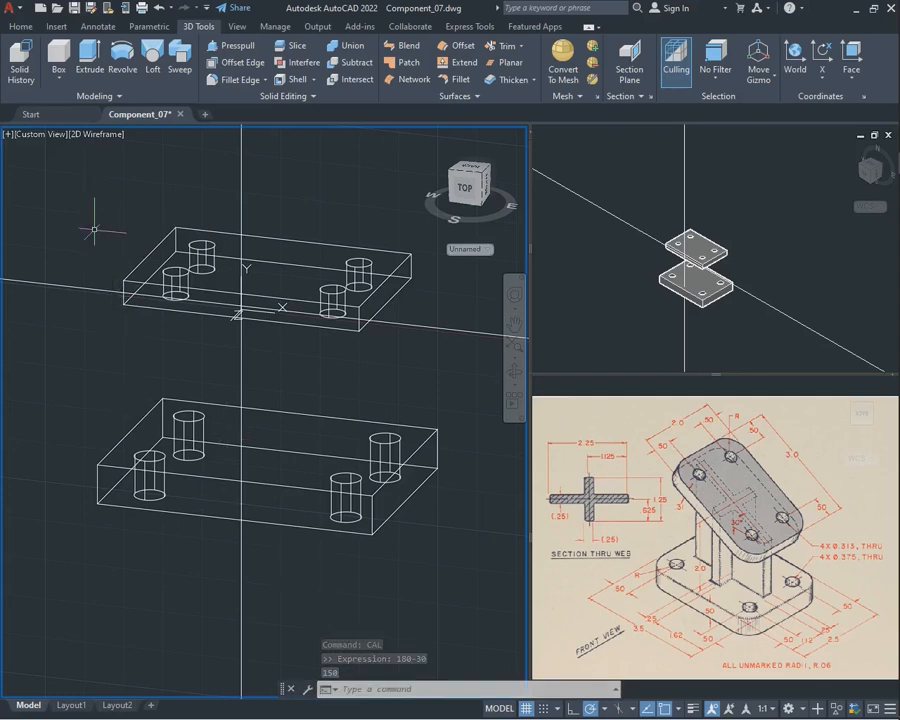
# Rotate the upper plate by <150 degrees about the intersection of the two construction lines on its front side face
pyautogui.write('rot')
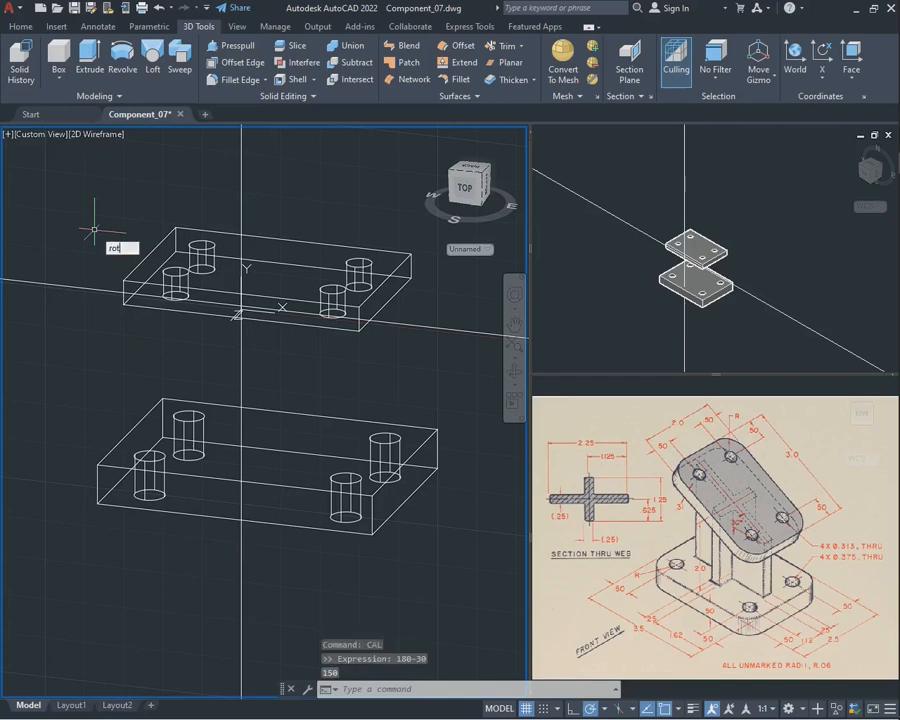
pyautogui.write('ate')
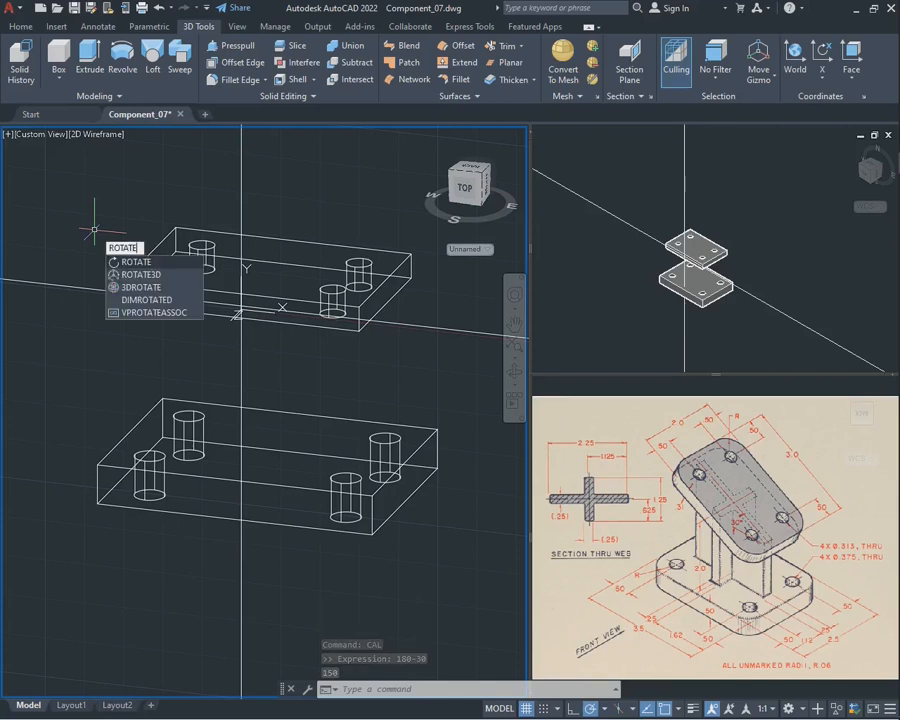
pyautogui.press('Return')
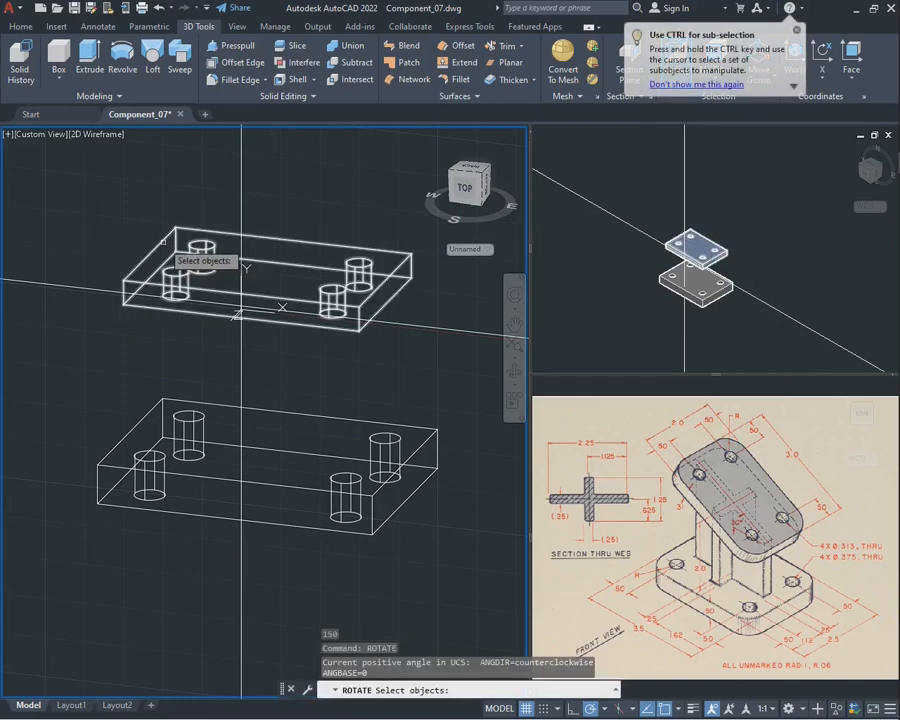
pyautogui.click(241, 262)
pyautogui.press('Return')
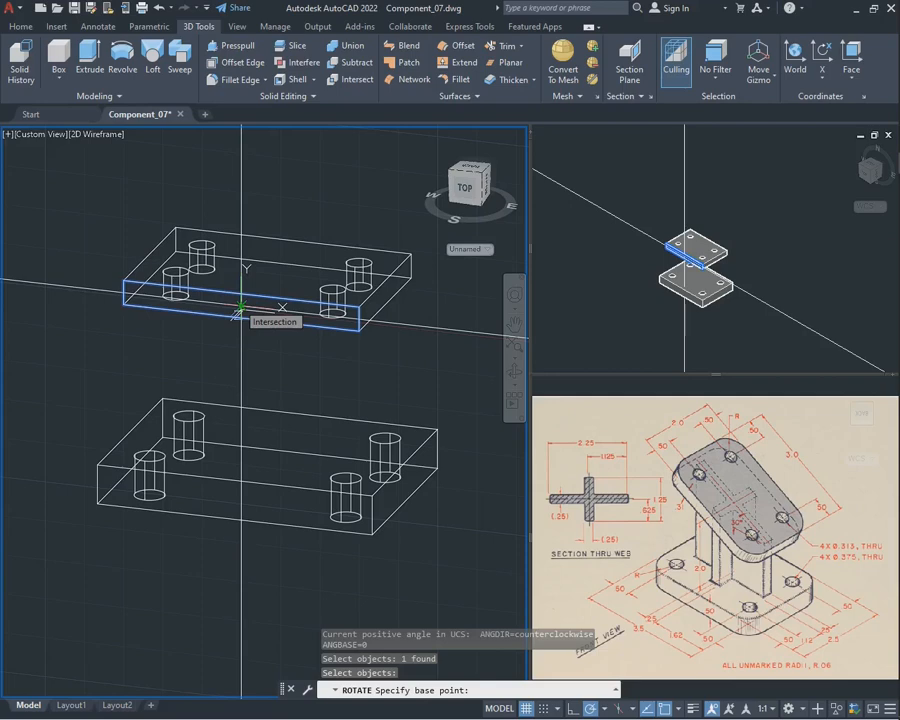
pyautogui.click(240, 305)
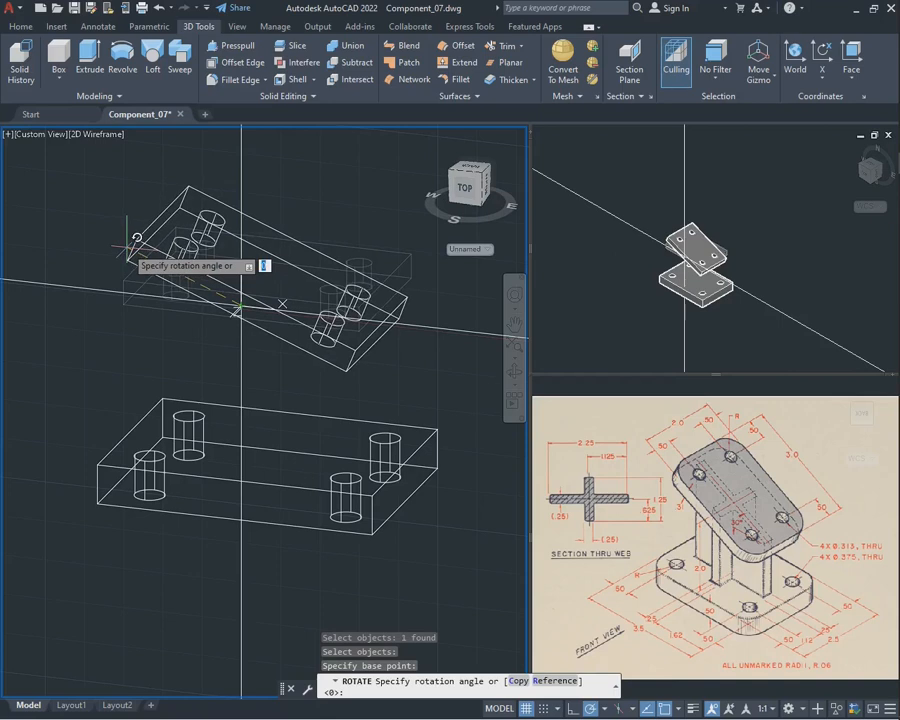
pyautogui.write('<')
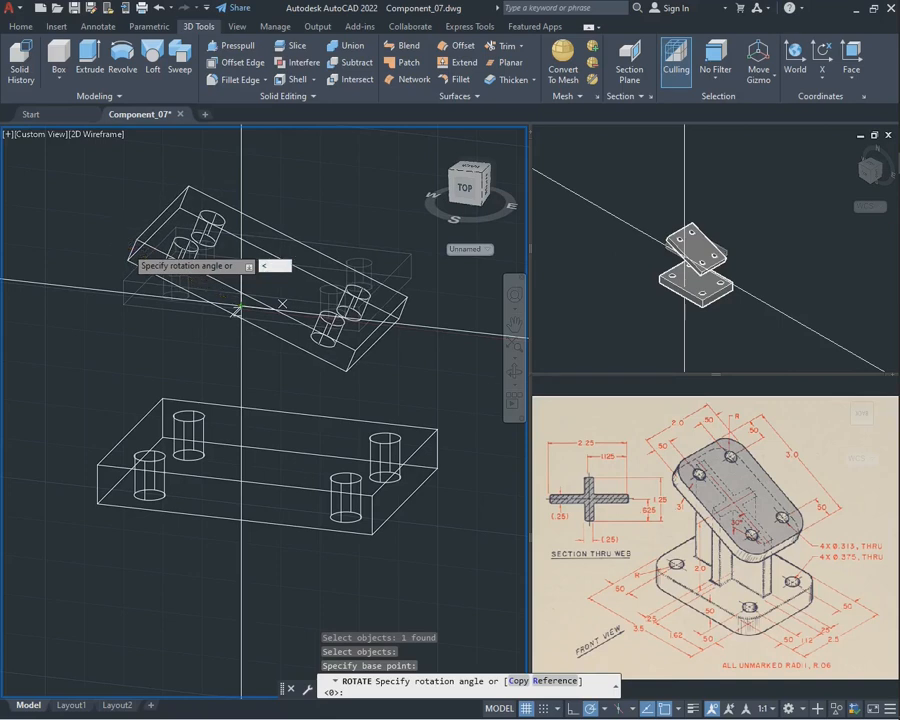
pyautogui.write('150')
pyautogui.press('Return')
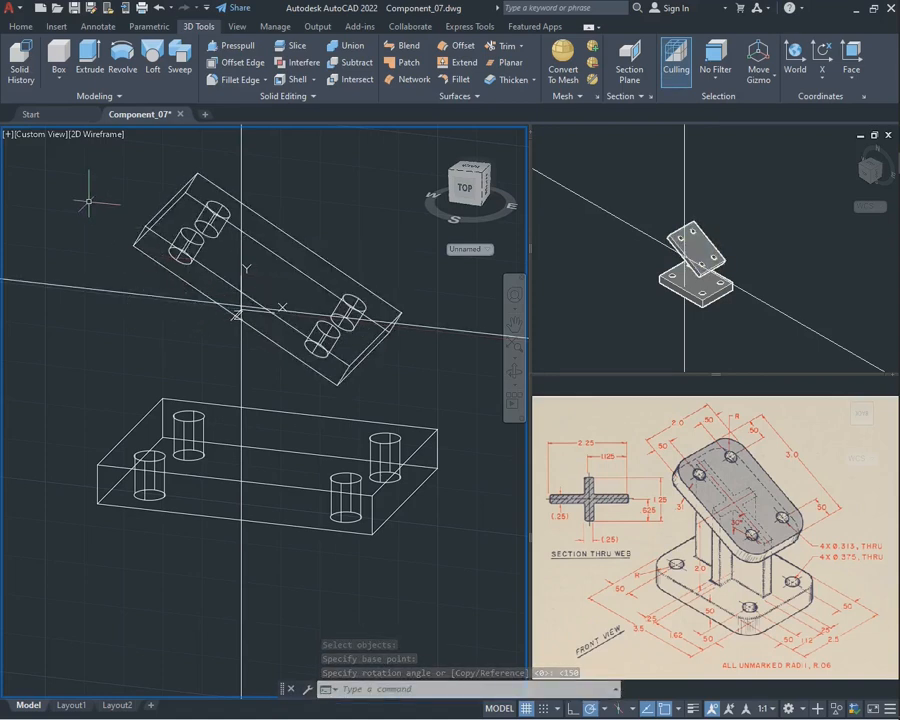
pyautogui.write('xlu')
pyautogui.press('Escape')
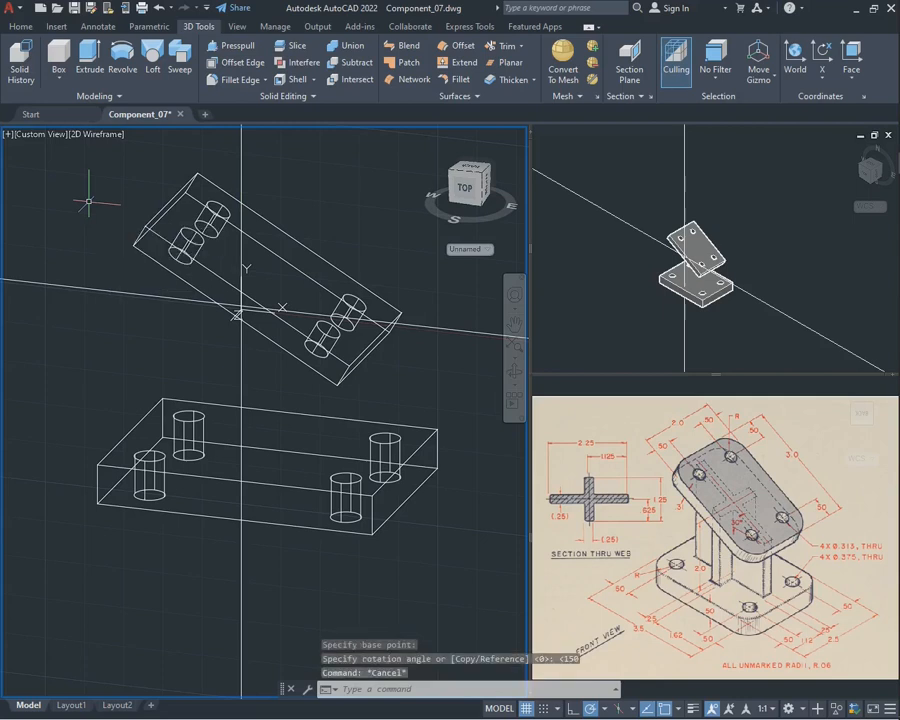
# Draw a lengthwise centre line on the tilted plate's front side face between the midpoints of its two short edges
pyautogui.write('lin')
pyautogui.press('Return')
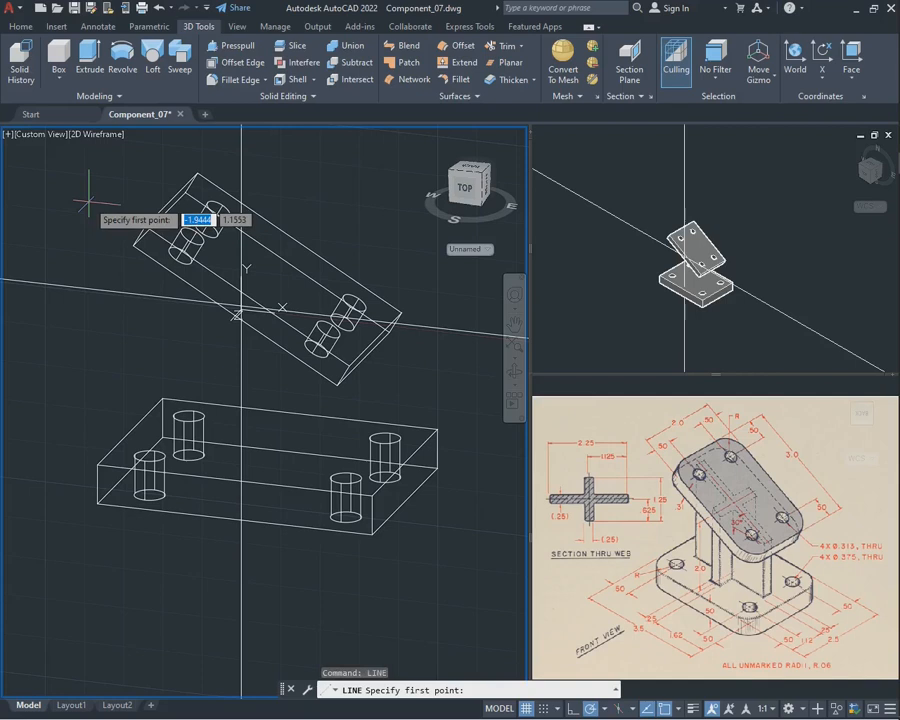
pyautogui.click(140, 236)
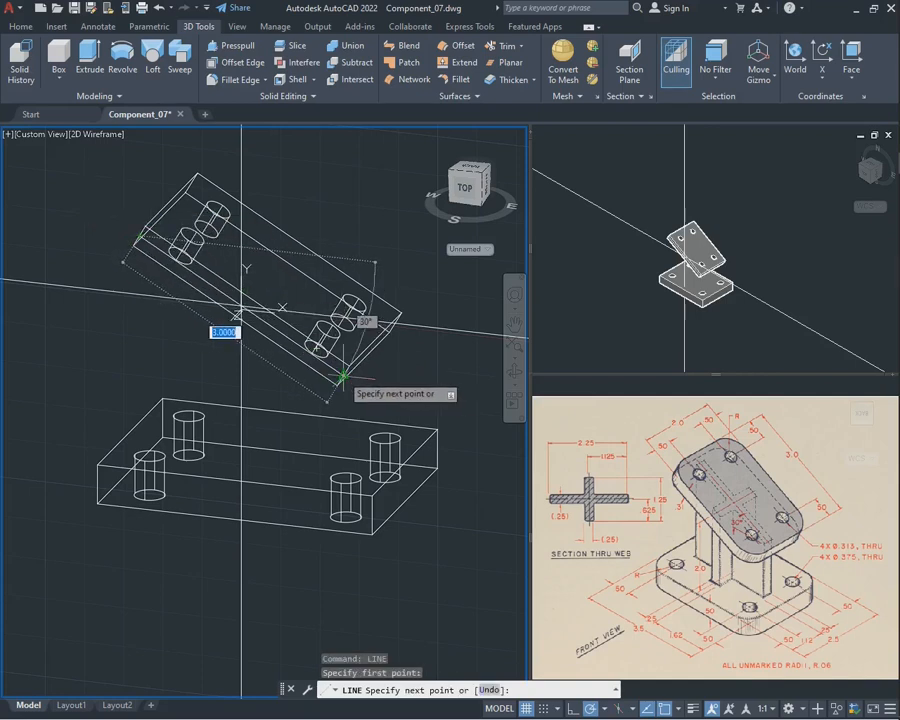
pyautogui.press('Escape')
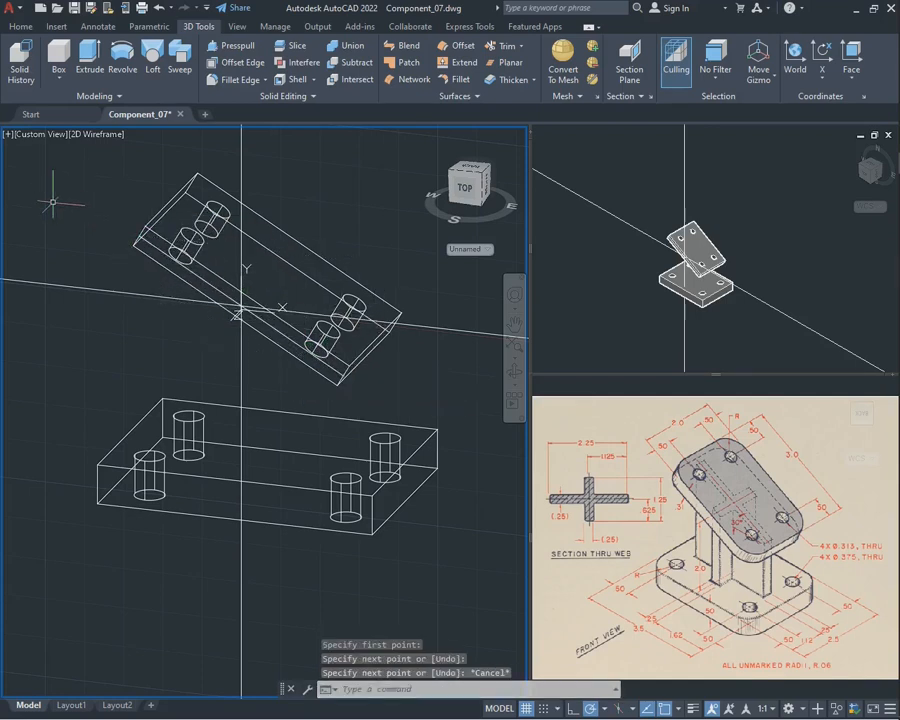
# Try to dimension the angle between the tilted plate's centre line and the horizontal construction line
pyautogui.write('dima')
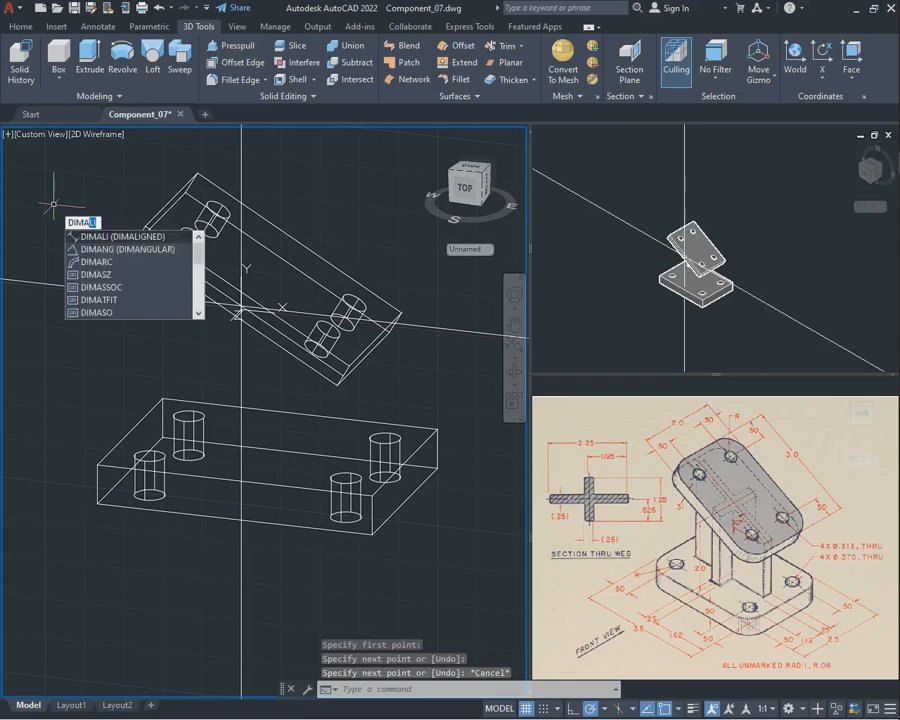
pyautogui.press('Return')
pyautogui.press('Escape')
pyautogui.write('d')
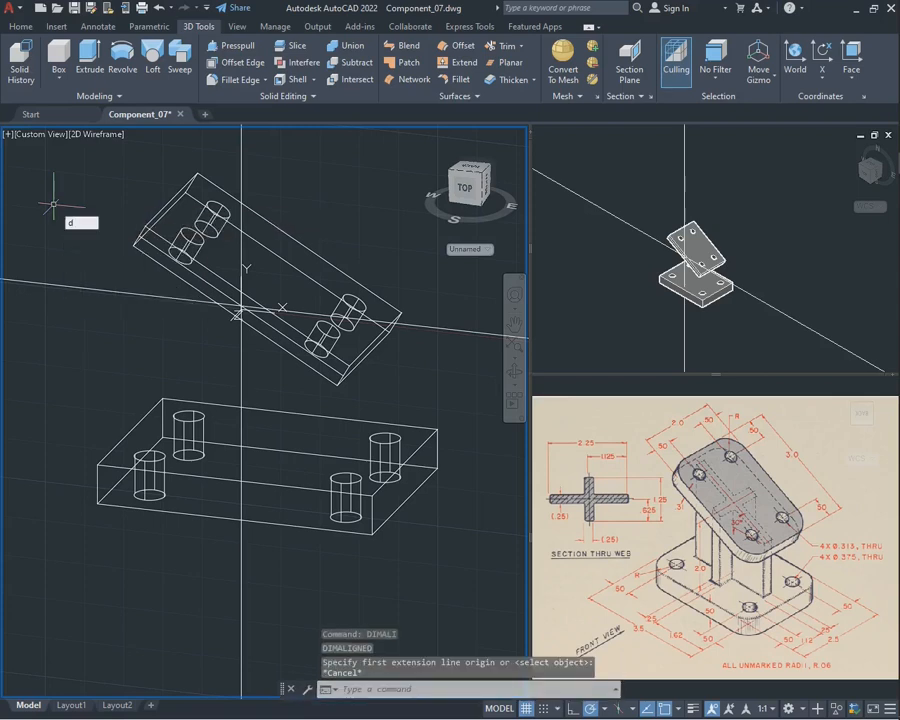
pyautogui.write('ima')
pyautogui.press('Down')
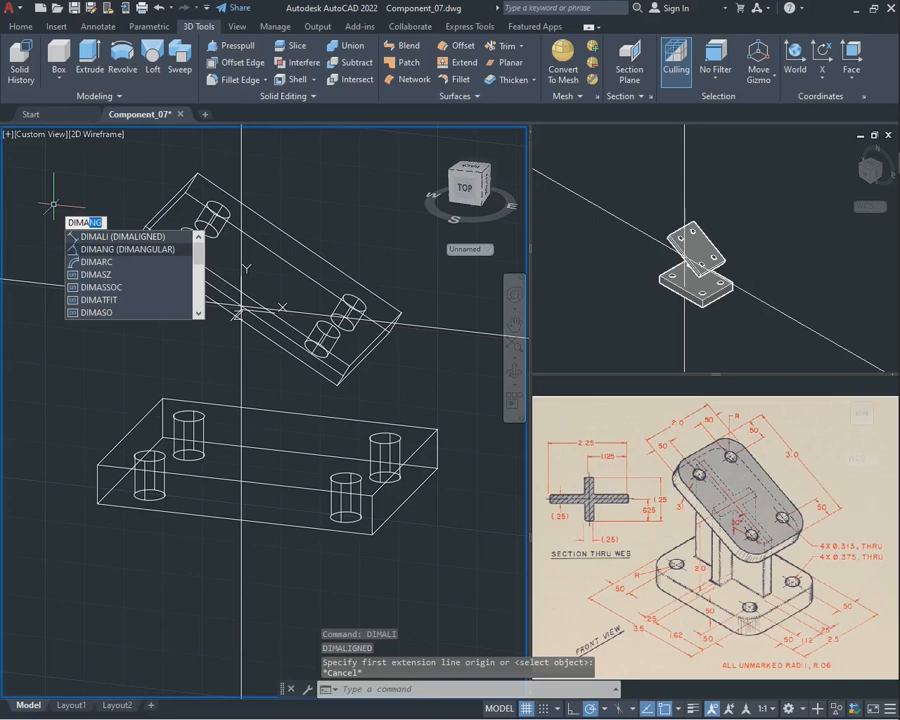
pyautogui.press('Return')
pyautogui.click(228, 298)
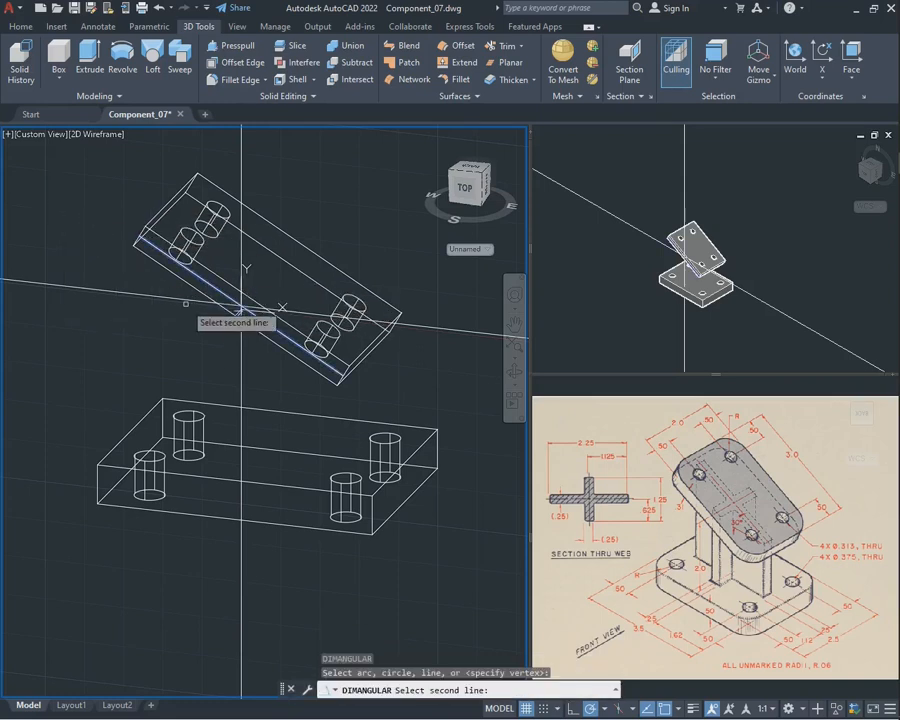
pyautogui.press('Escape')
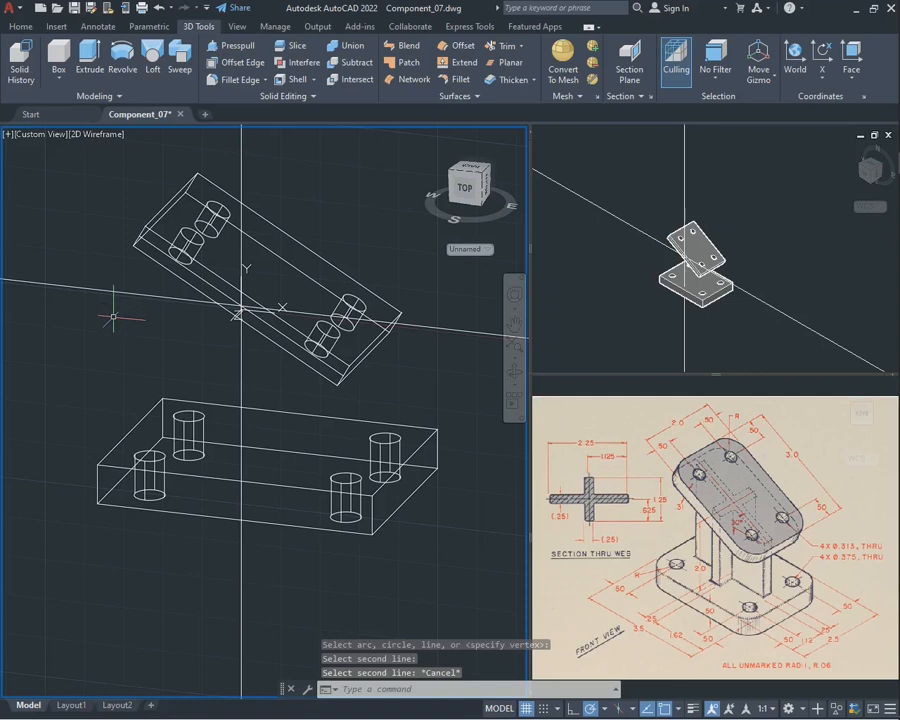
# Draw a line along the horizontal construction line on one side of the crossing point, and delete that construction line
pyautogui.write('LINE')
pyautogui.press('Return')
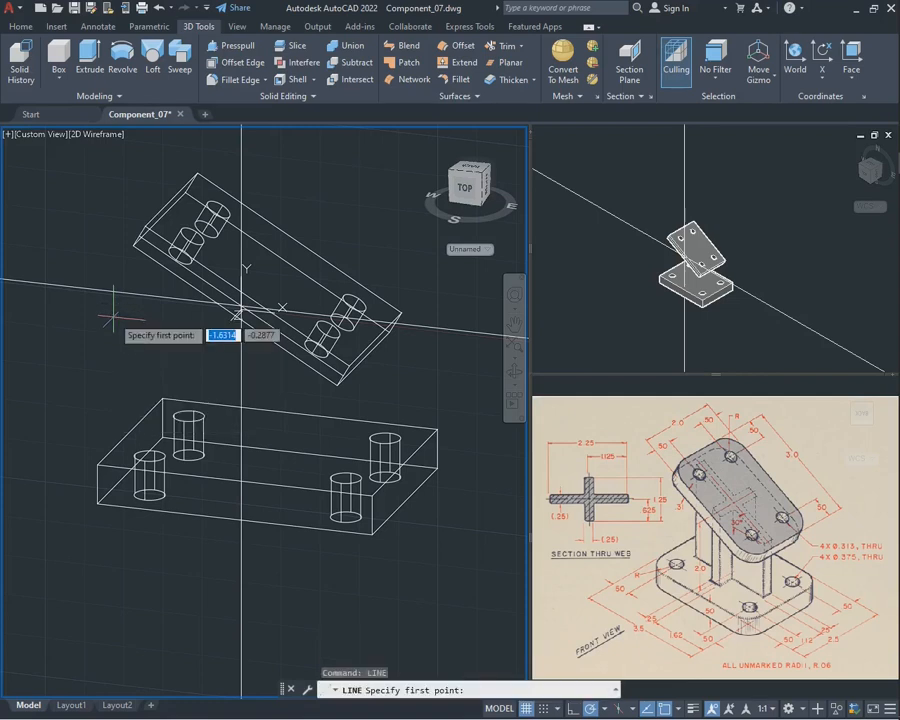
pyautogui.click(240, 310)
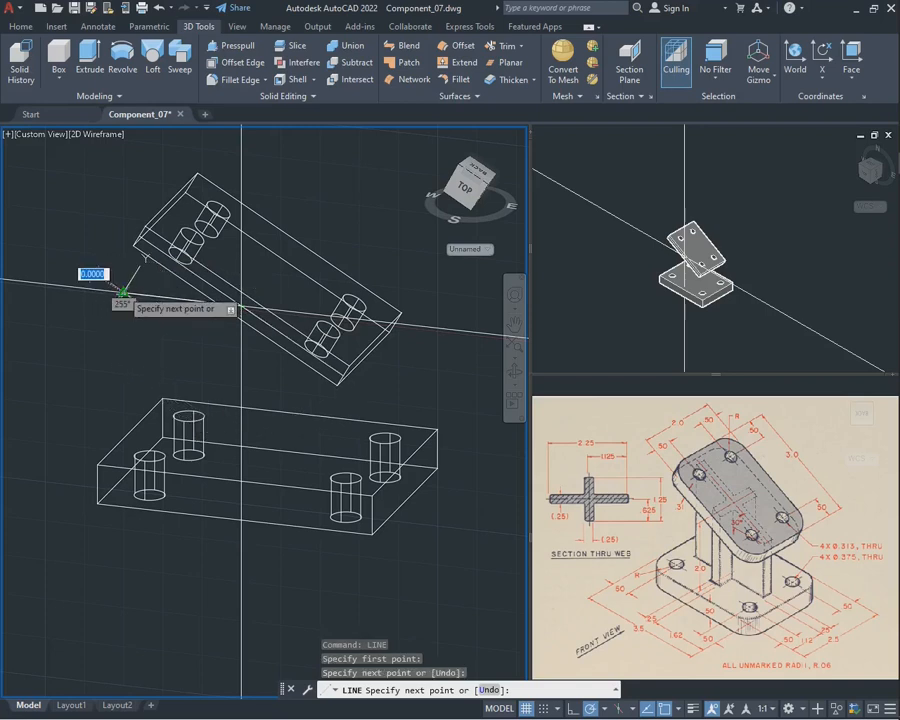
pyautogui.press('Escape')
pyautogui.click(68, 315)
pyautogui.click(40, 252)
pyautogui.press('Delete')
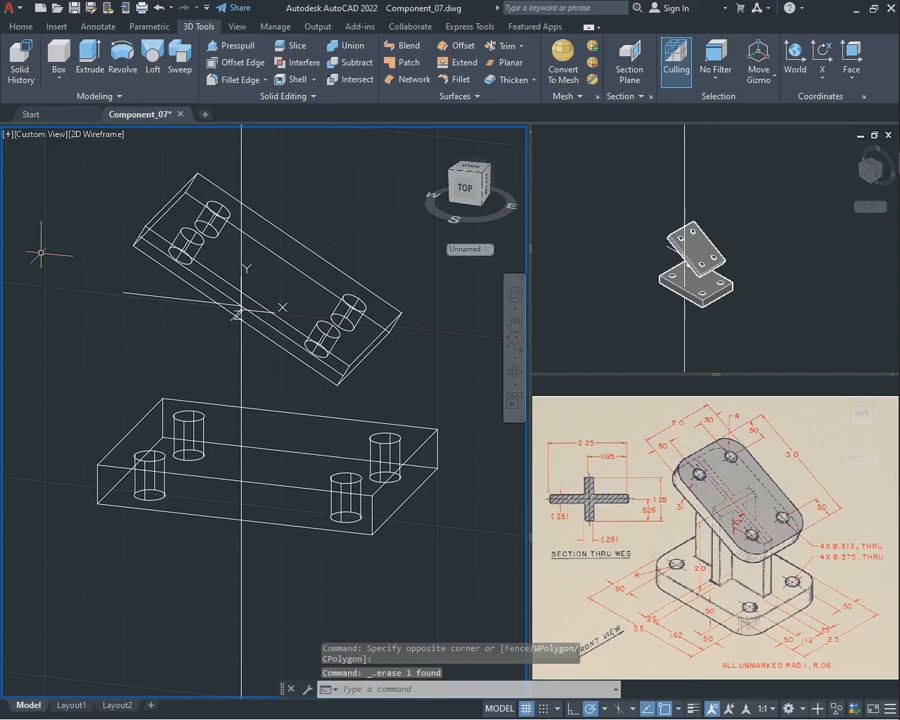
# Dimension the angle between the tilted plate's centre line and the horizontal helper line with an angular dimension
pyautogui.write('DIM')
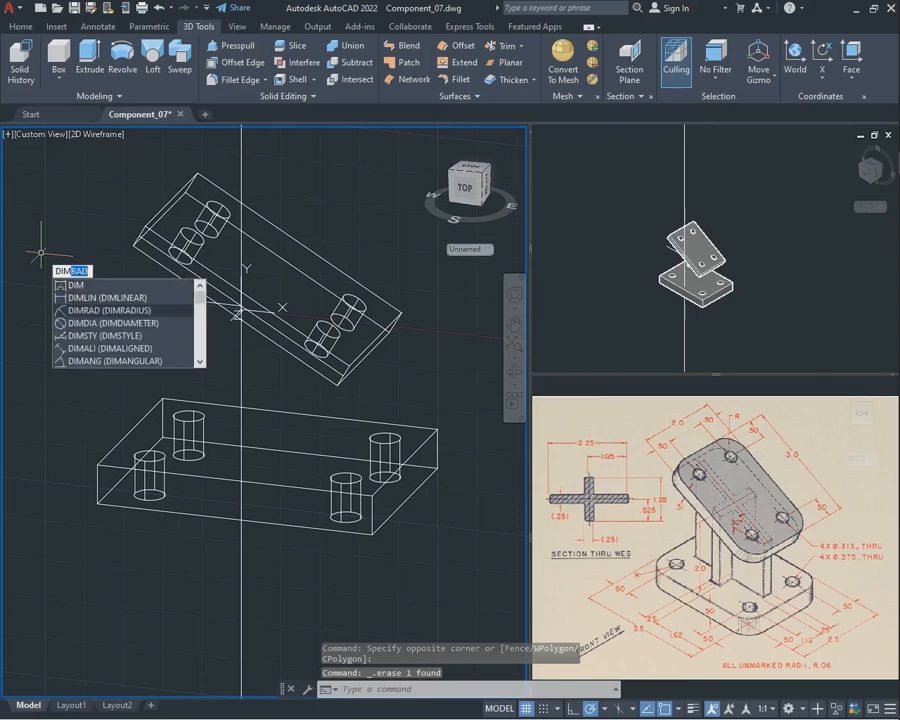
pyautogui.write('AN')
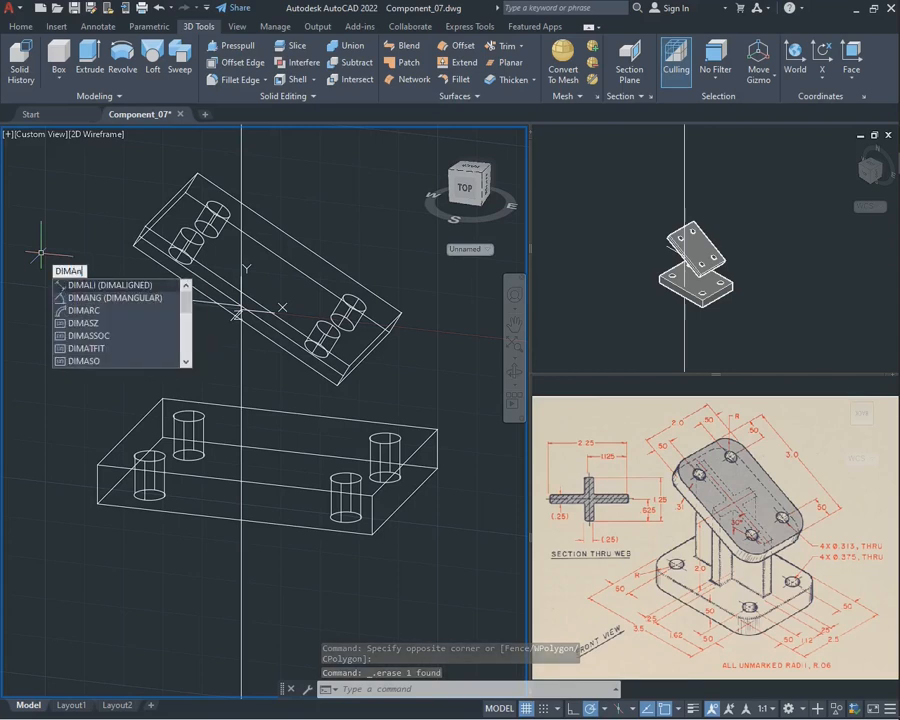
pyautogui.press('Return')
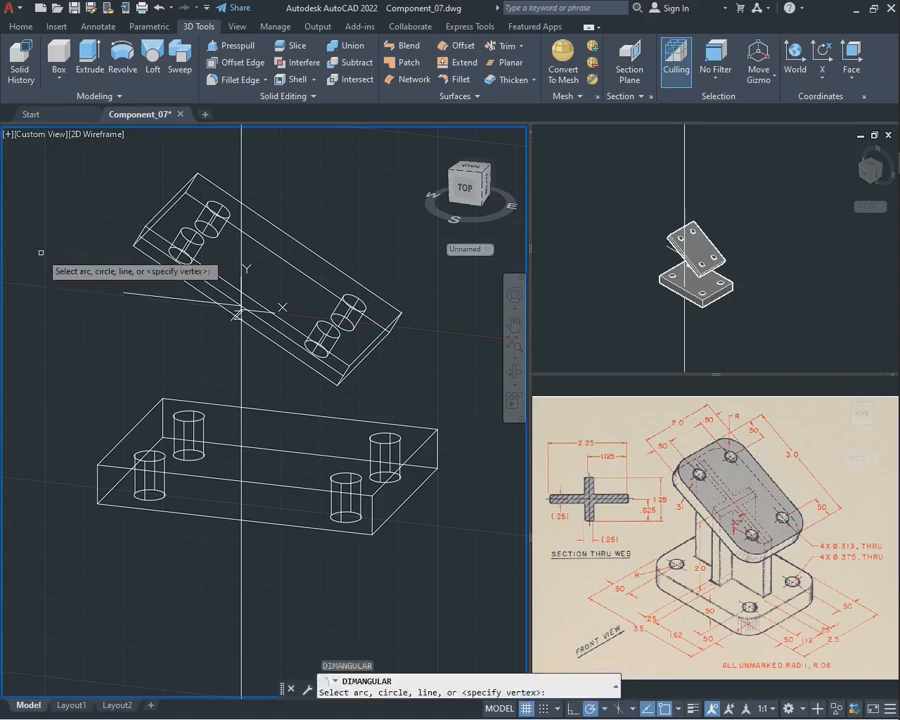
pyautogui.click(189, 270)
pyautogui.click(190, 305)
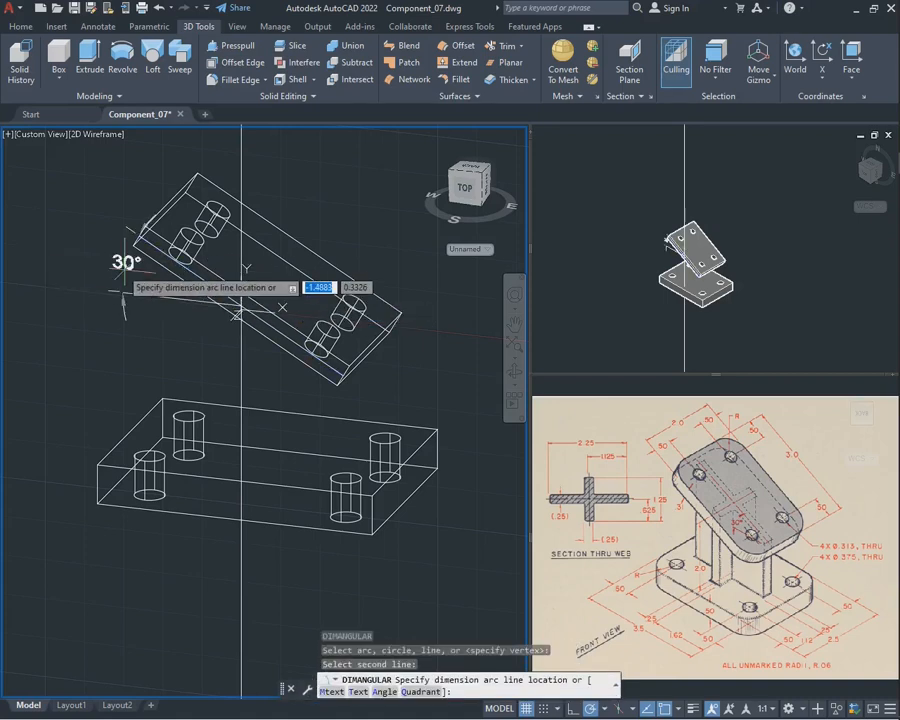
pyautogui.click(80, 257)
pyautogui.press('Escape')
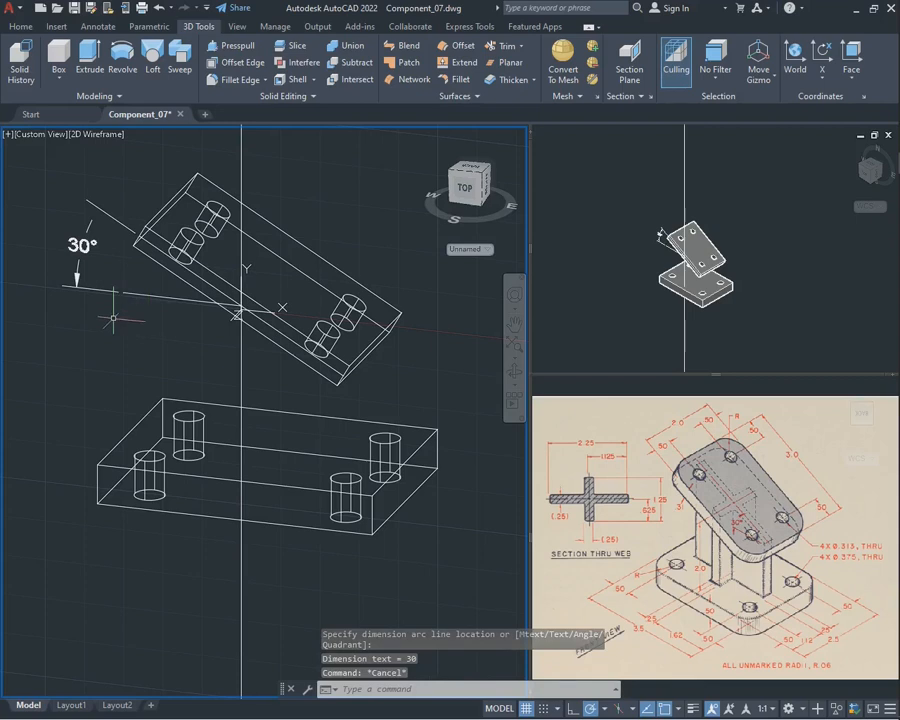
# Delete the angular dimension, the two helper lines and the vertical construction line
pyautogui.click(117, 321)
pyautogui.click(67, 208)
pyautogui.press('Delete')
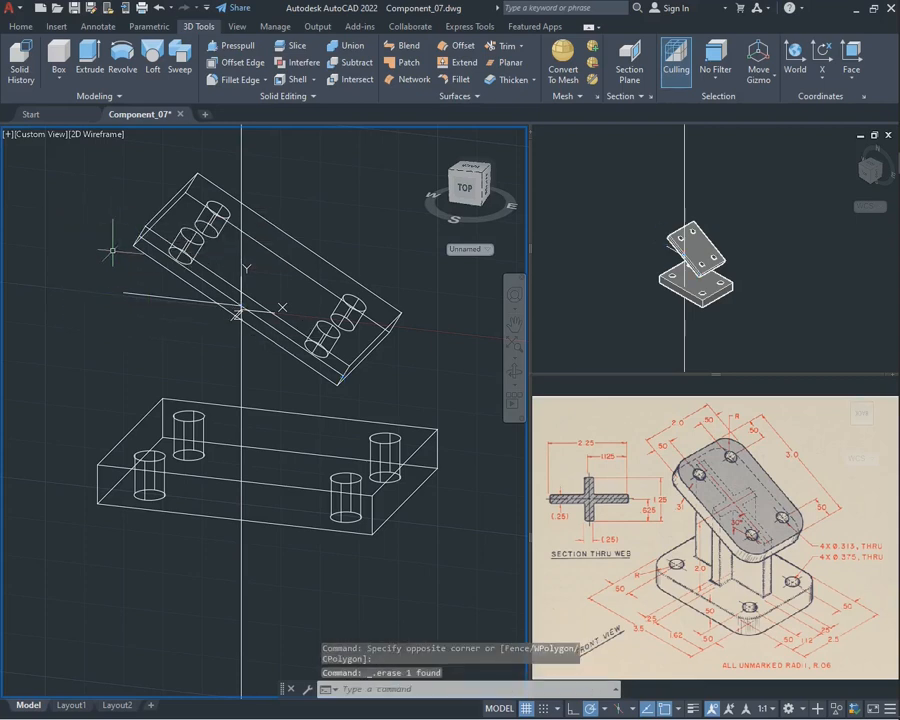
pyautogui.press('Delete')
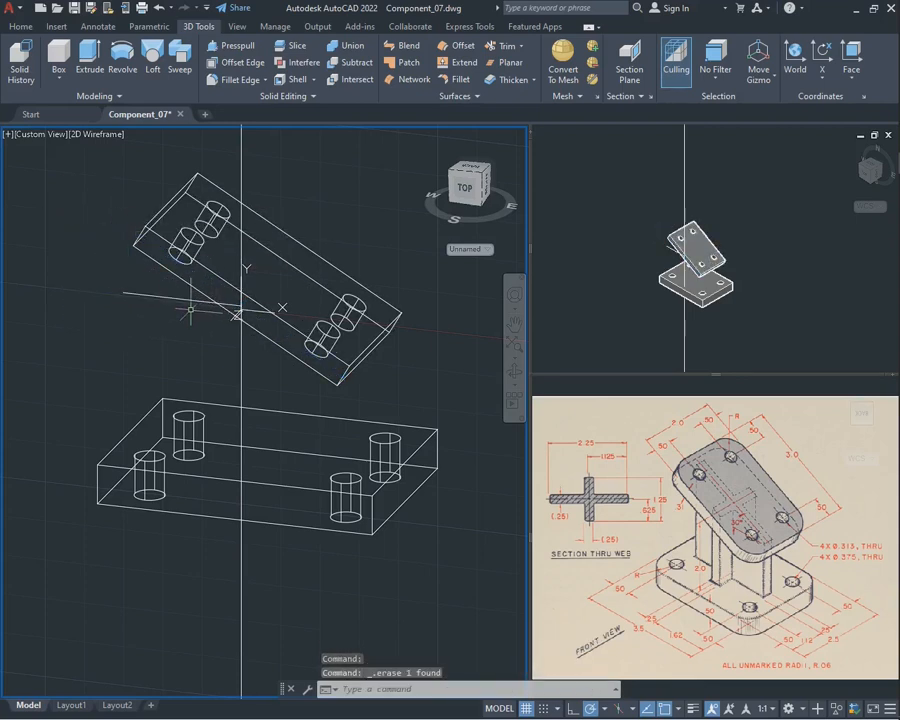
pyautogui.click(257, 377)
pyautogui.click(214, 359)
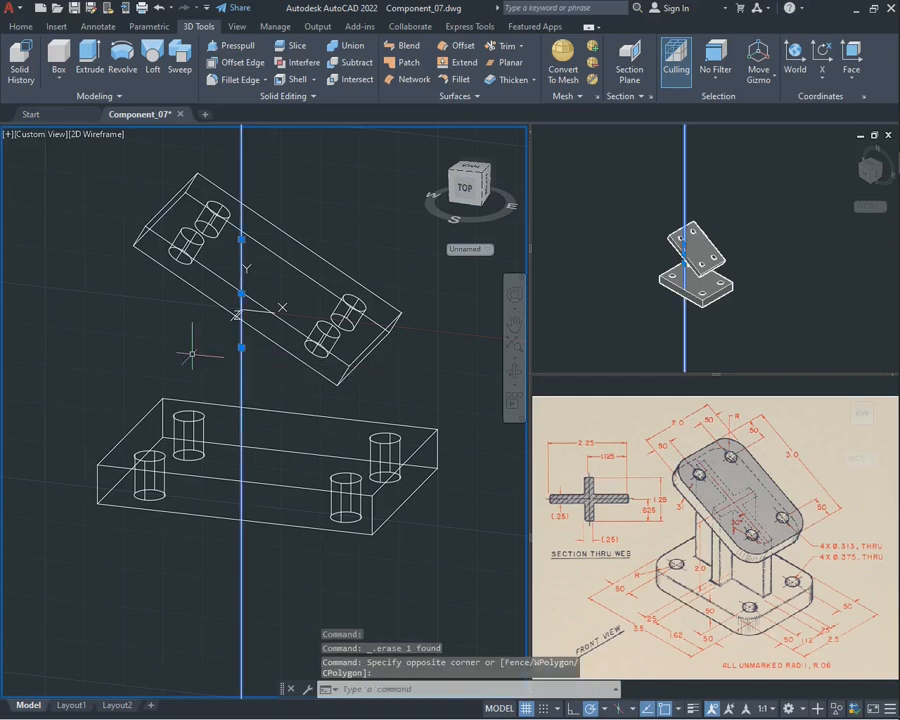
pyautogui.press('Delete')
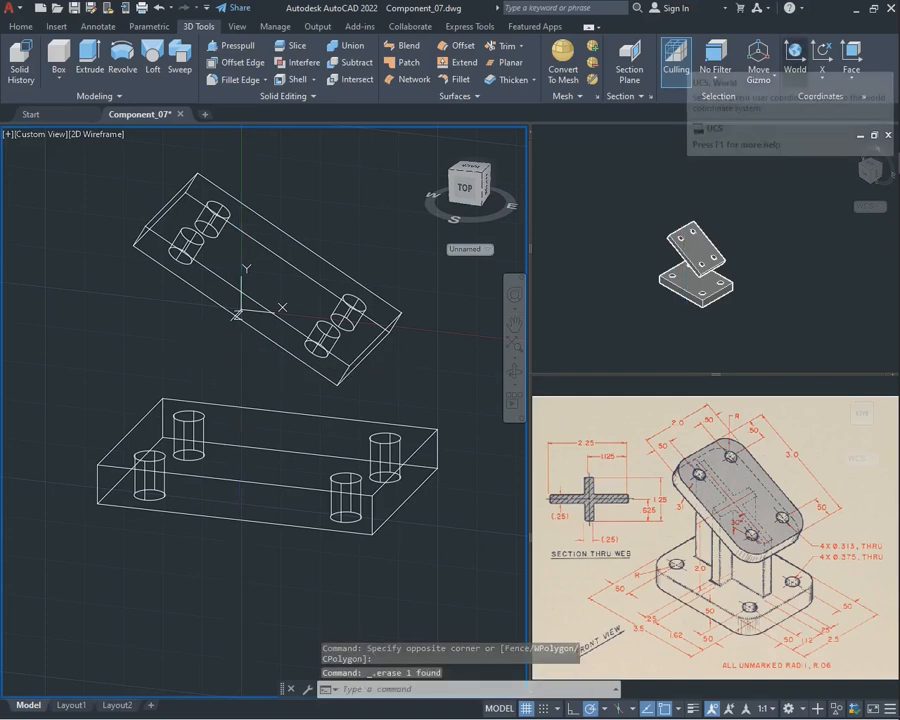
# Reset the UCS to World and hide the tilted upper plate
pyautogui.click(795, 58)
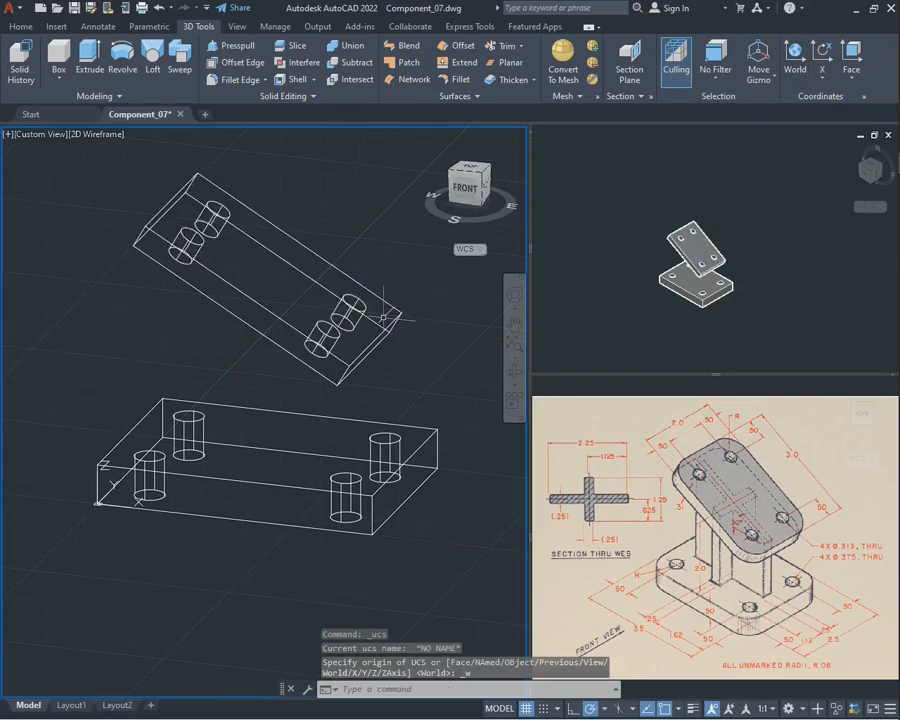
pyautogui.click(514, 373)
pyautogui.moveTo(335, 235); pyautogui.dragTo(270, 309)
pyautogui.press('Escape')
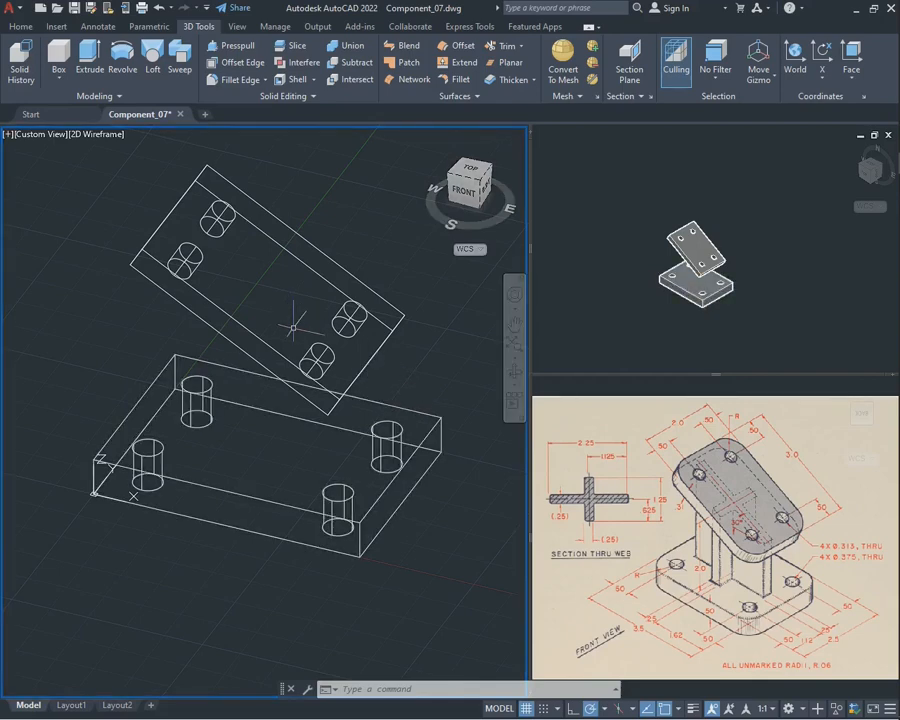
pyautogui.click(416, 342)
pyautogui.click(367, 293)
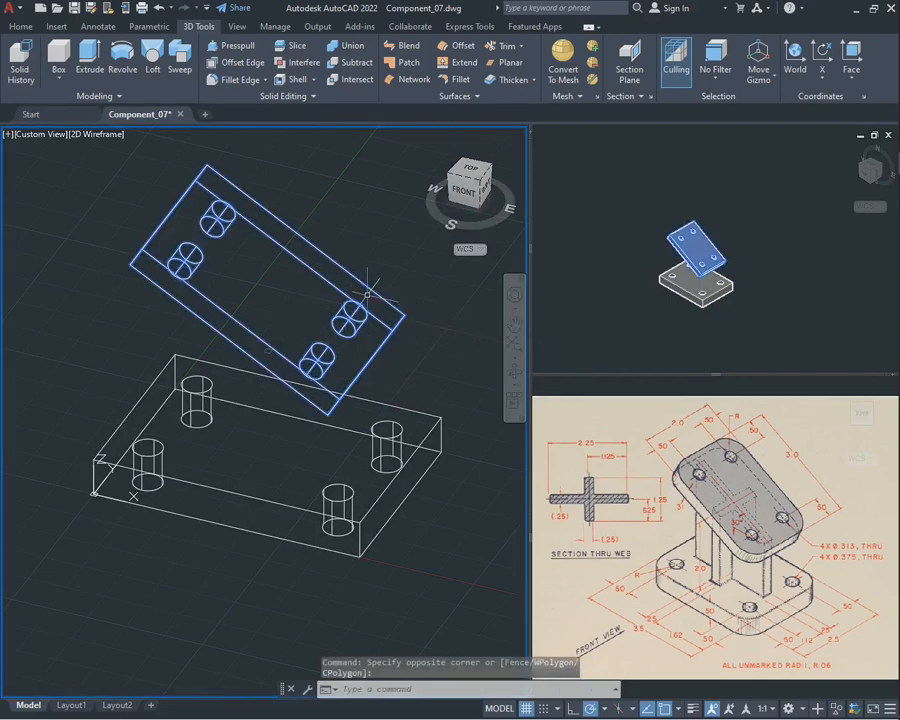
pyautogui.rightClick(334, 229)
pyautogui.moveTo(410, 295)
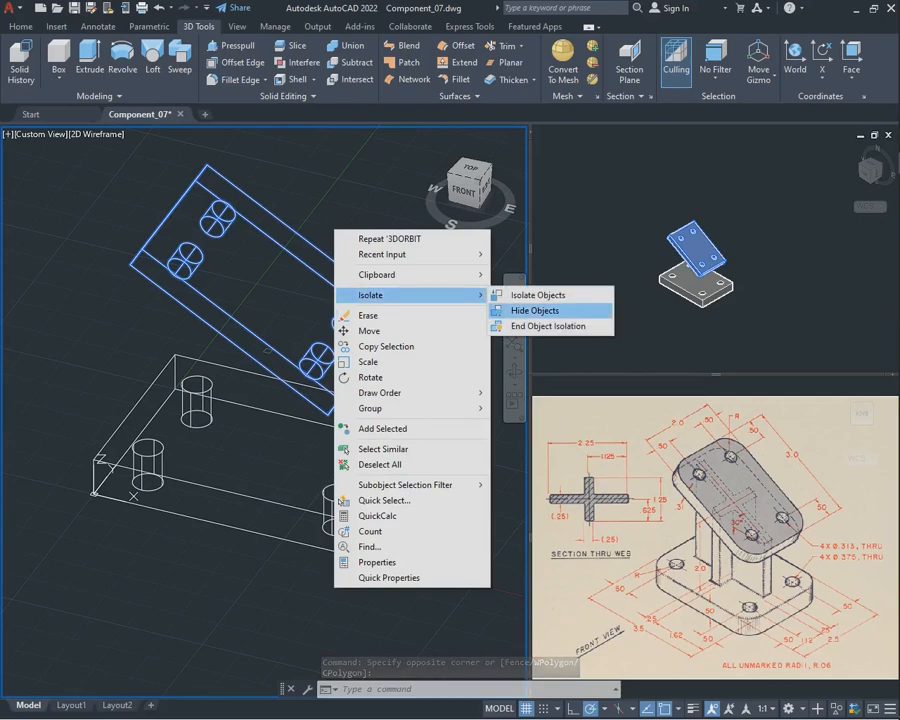
pyautogui.click(535, 310)
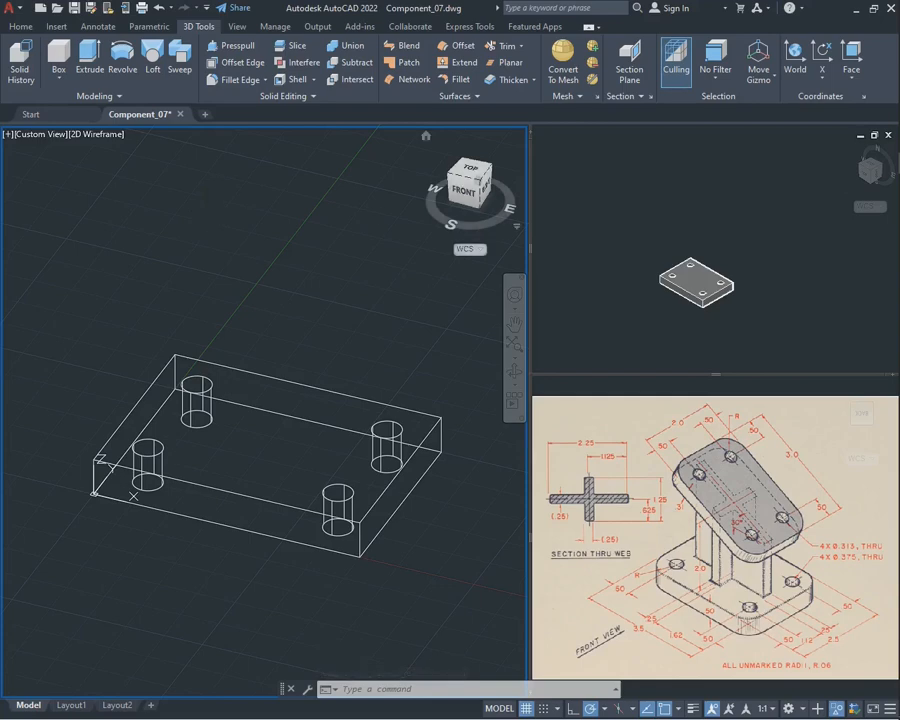
# Align the UCS to the base plate's top face and set the modelling view to Top
pyautogui.click(851, 52)
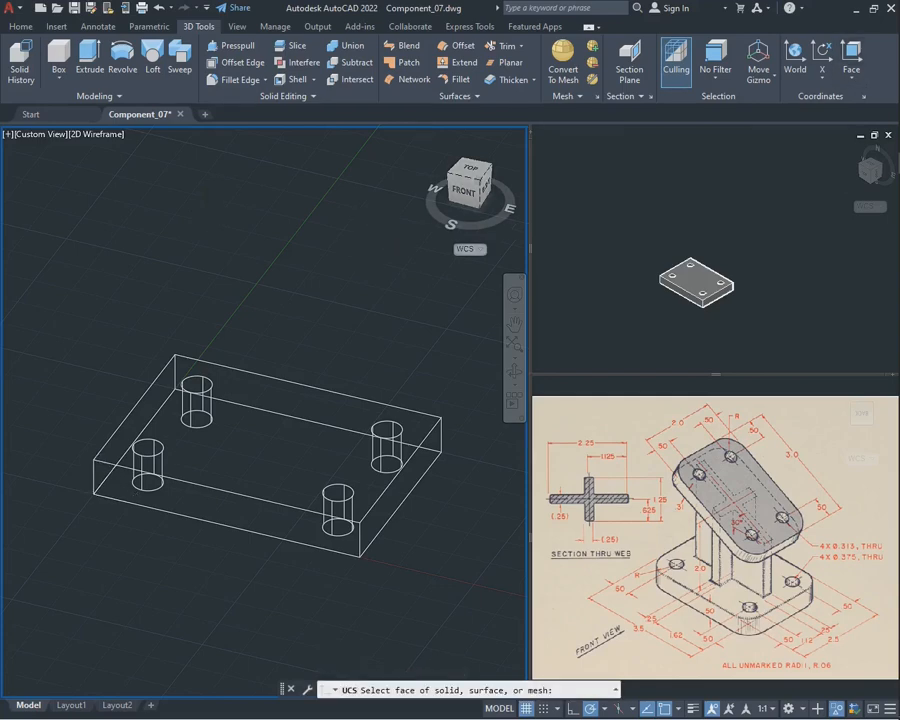
pyautogui.click(269, 428)
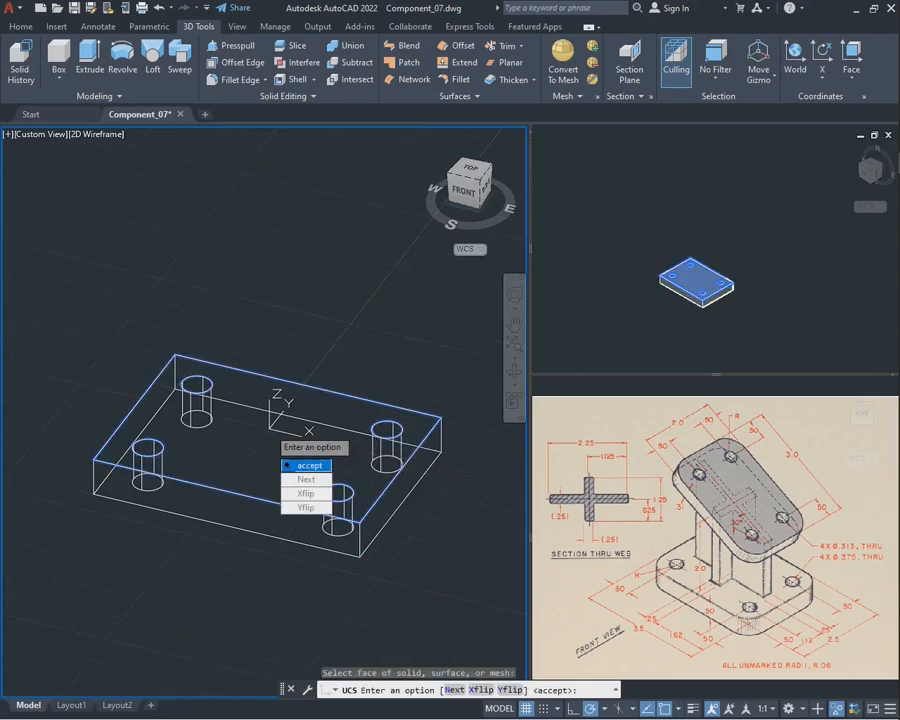
pyautogui.click(300, 462)
pyautogui.click(514, 372)
pyautogui.moveTo(390, 400); pyautogui.dragTo(325, 456)
pyautogui.press('Escape')
pyautogui.click(450, 567)
pyautogui.click(372, 405)
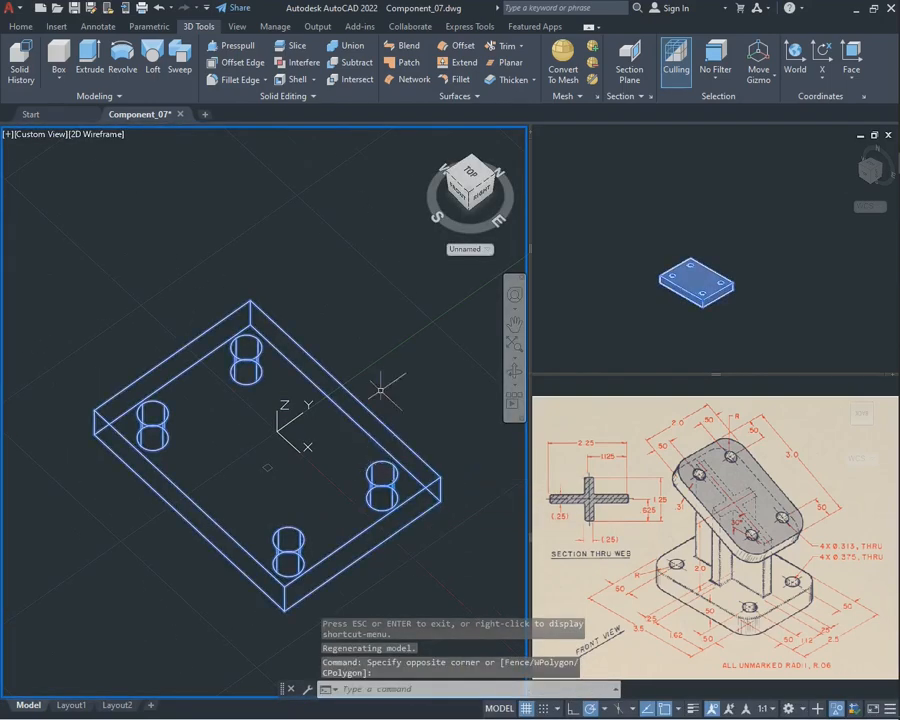
pyautogui.click(468, 172)
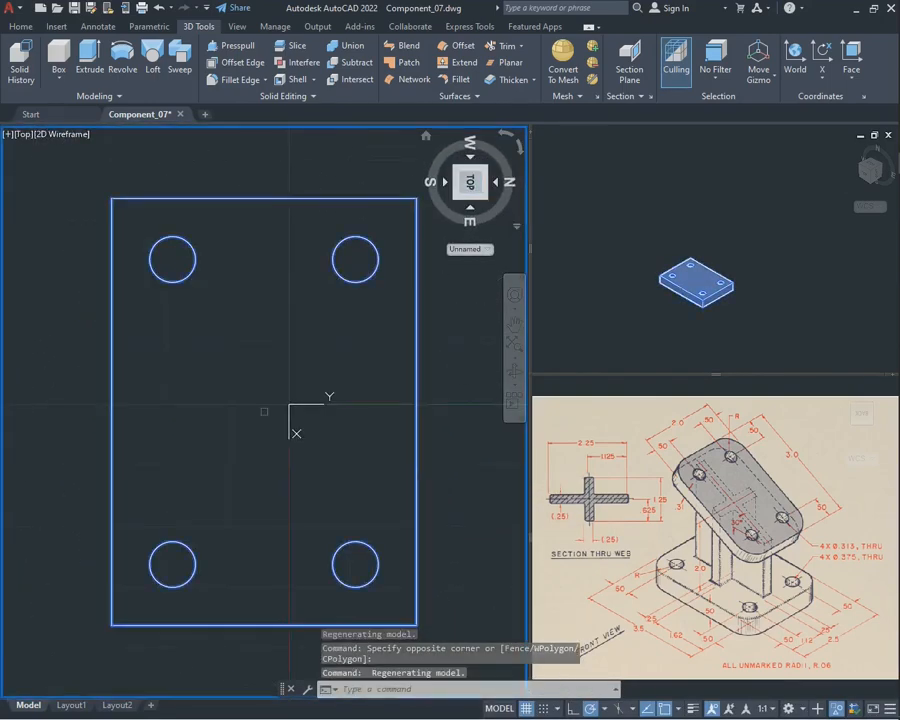
pyautogui.scroll(-2, 321, 246)
pyautogui.scroll(2, 315, 250)
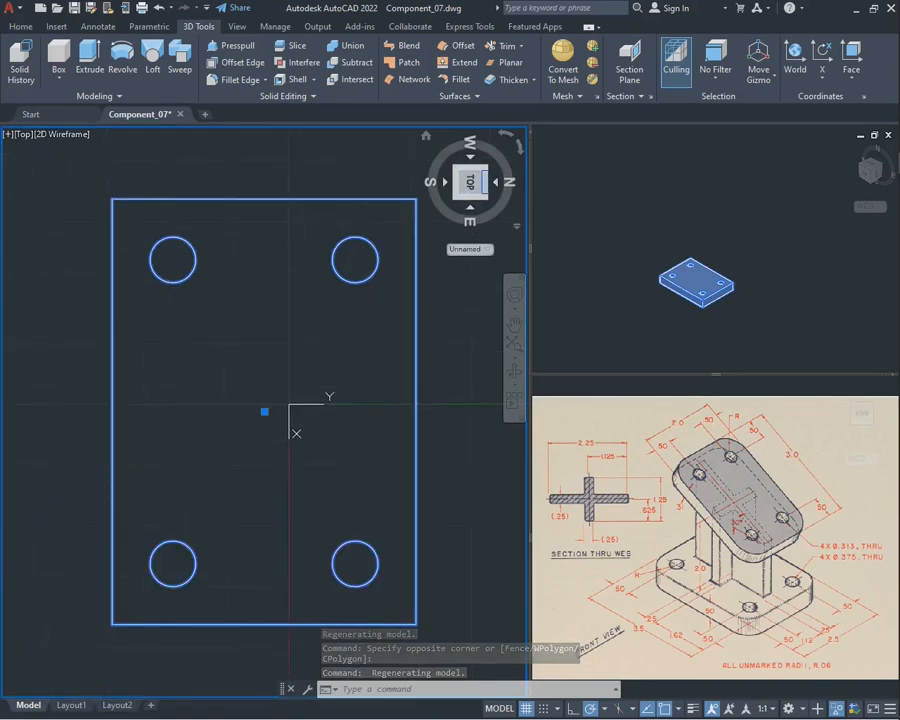
pyautogui.press('Escape')
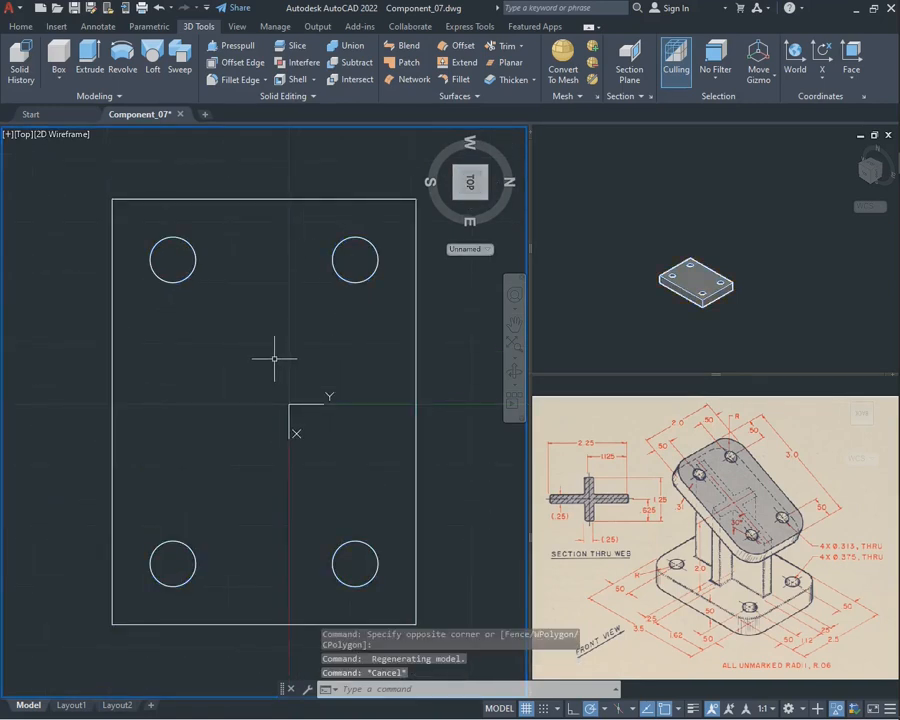
# Draw two perpendicular construction lines through the midpoints of the base plate's edges, crossing at the centre of the top face
pyautogui.write('xline')
pyautogui.press('Return')
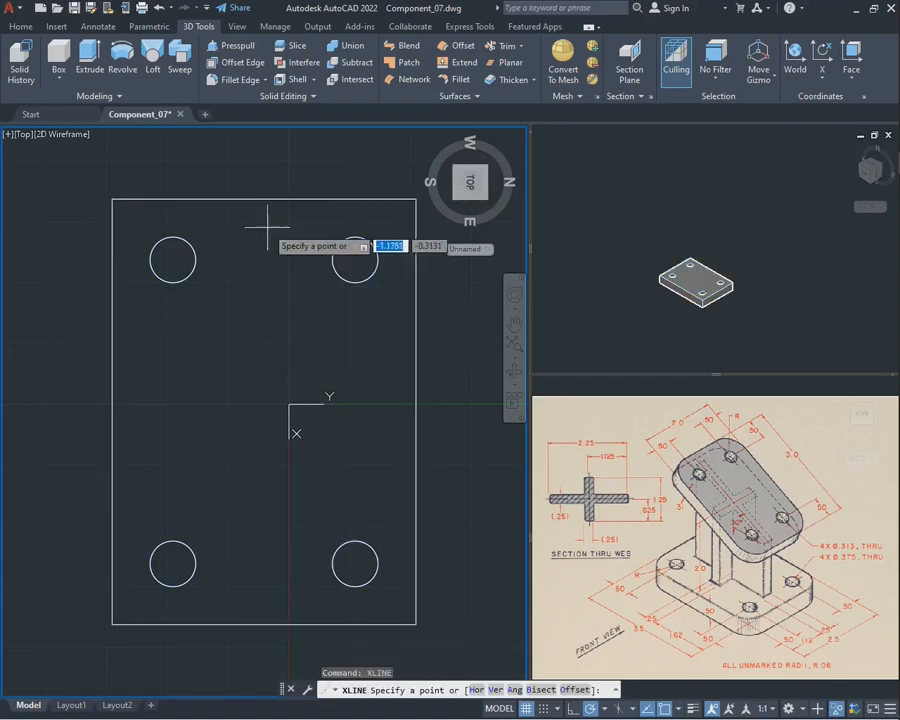
pyautogui.click(264, 200)
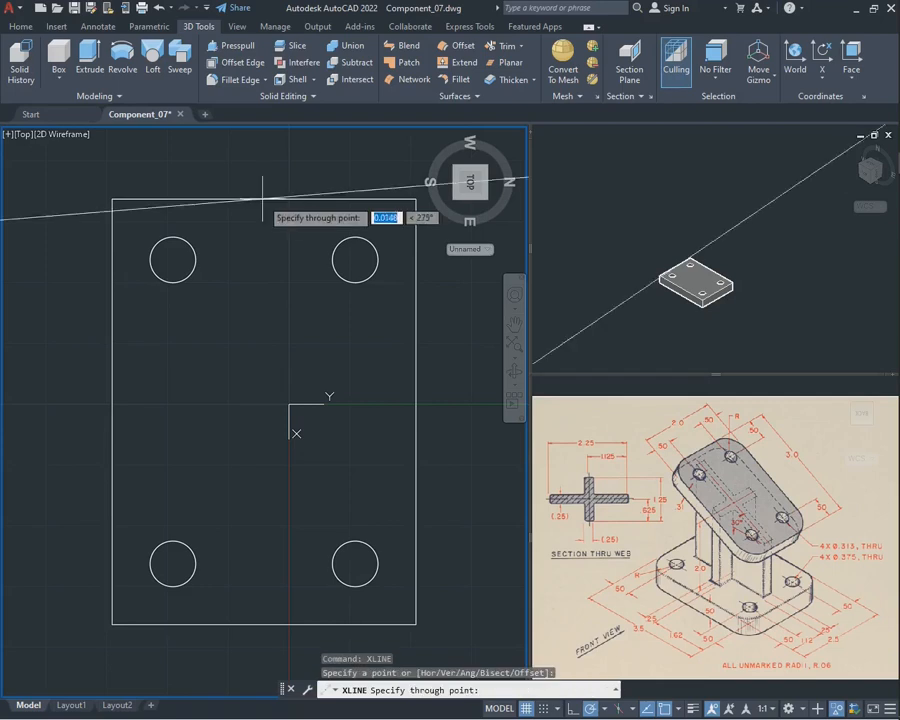
pyautogui.press('Return')
pyautogui.press('Return')
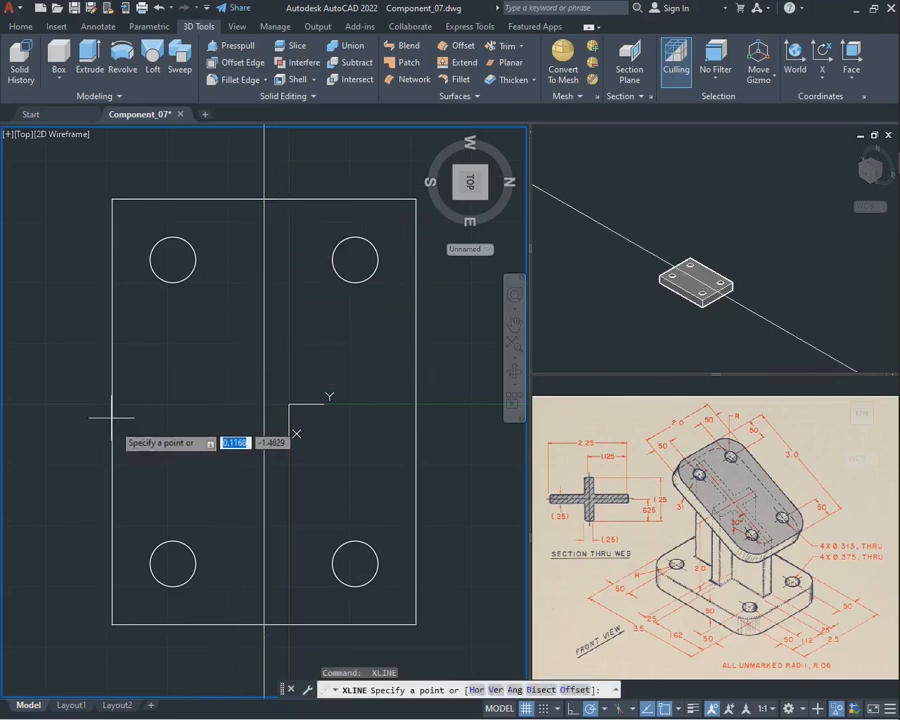
pyautogui.click(112, 410)
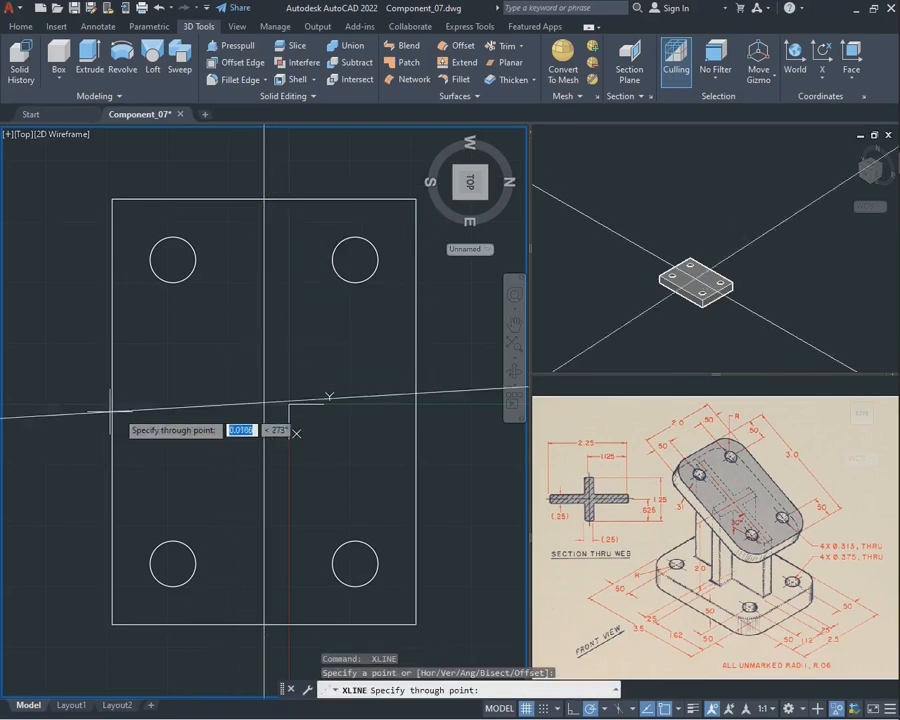
pyautogui.click(181, 412)
pyautogui.press('Escape')
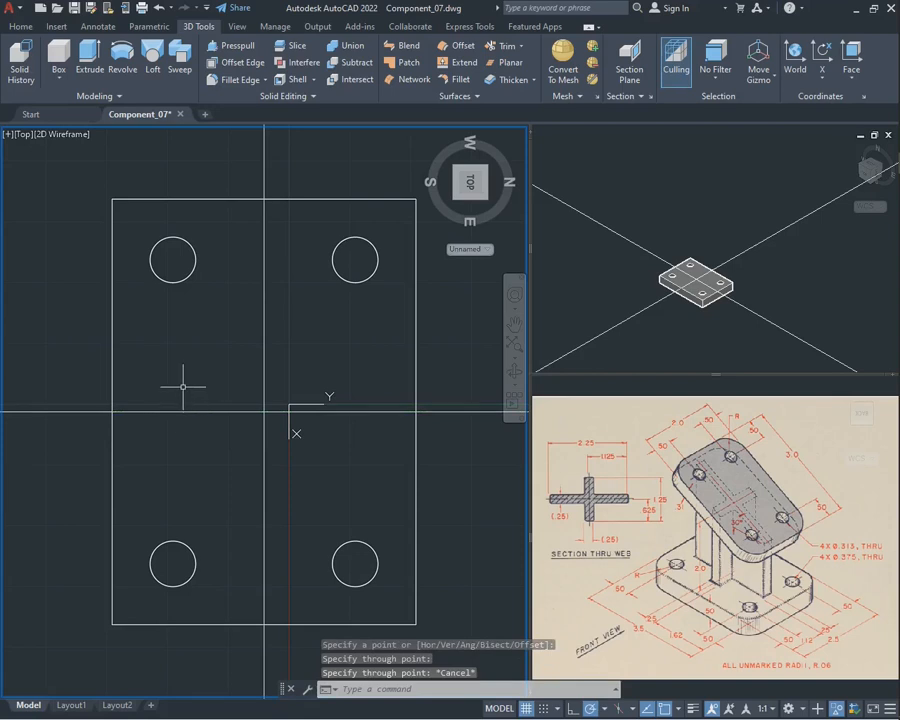
pyautogui.write('OFFSET')
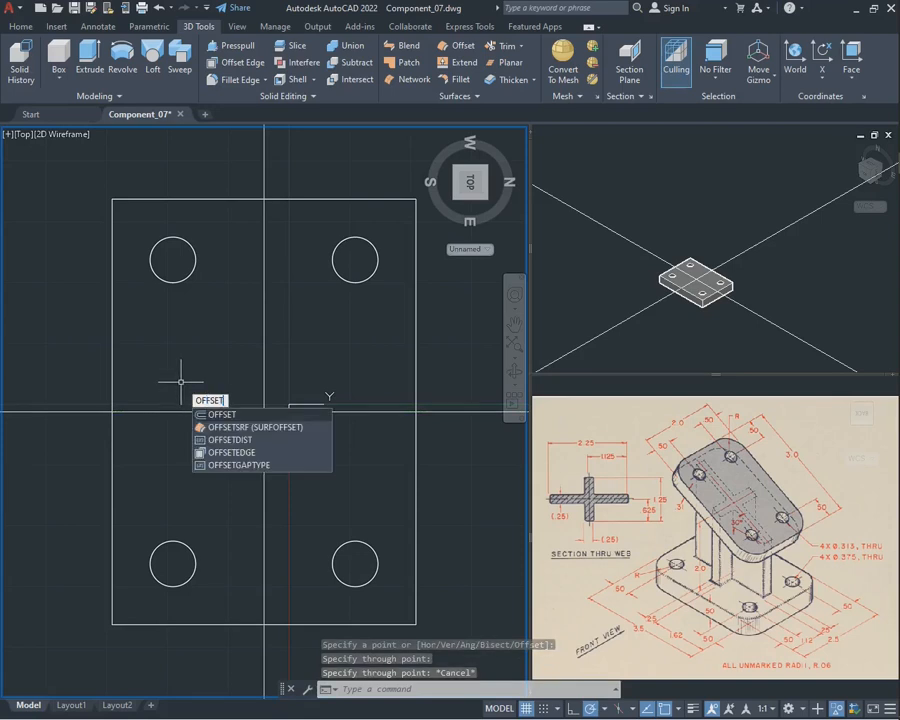
pyautogui.press('Return')
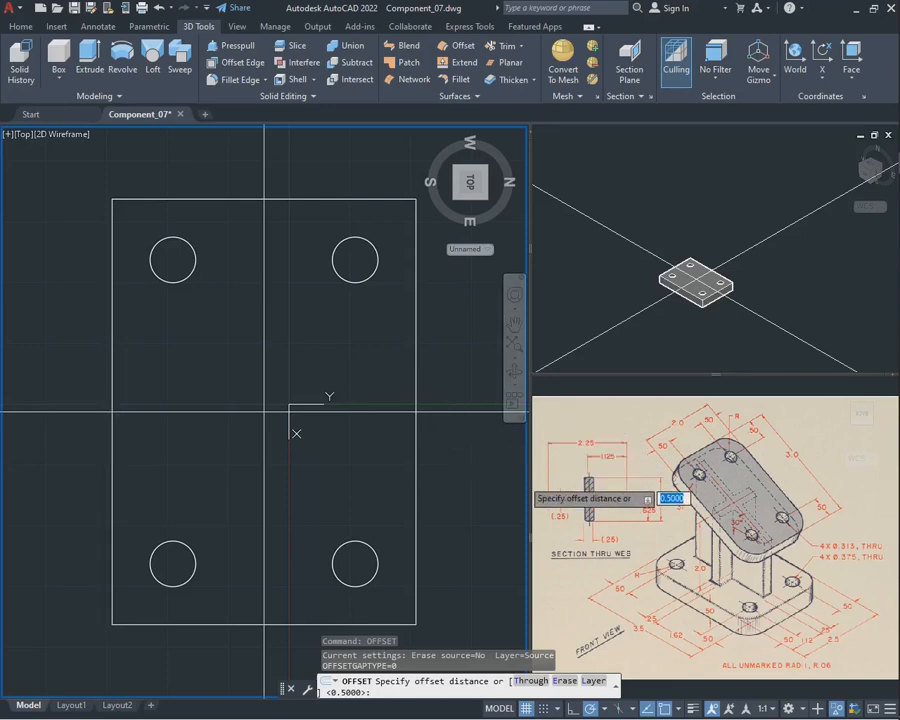
pyautogui.press('Escape')
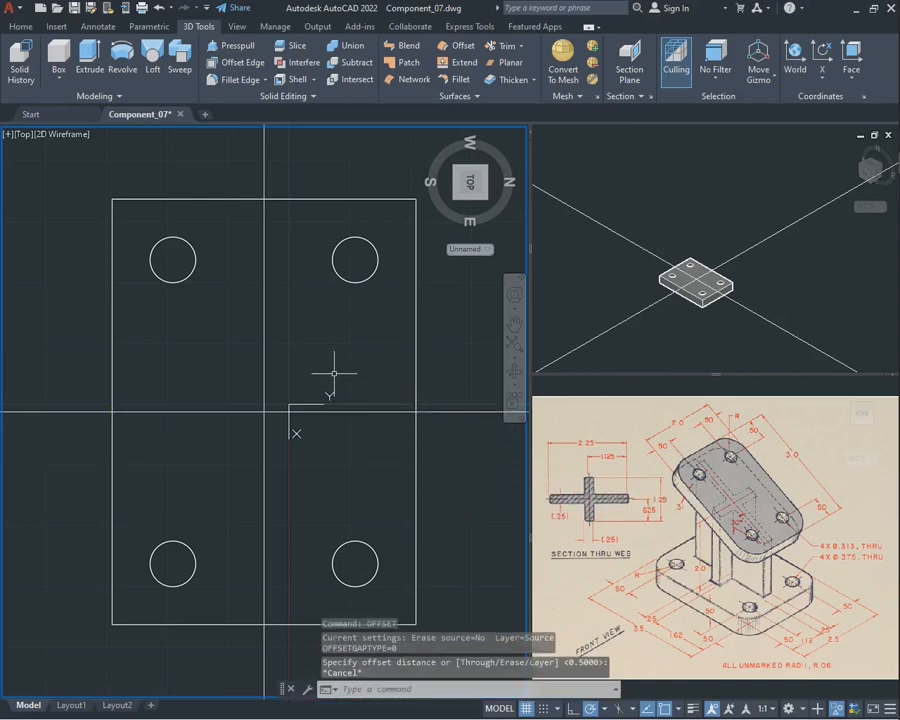
# Calculate half of the web's overall length with the expression 2.25/2
pyautogui.write('cal')
pyautogui.press('Return')
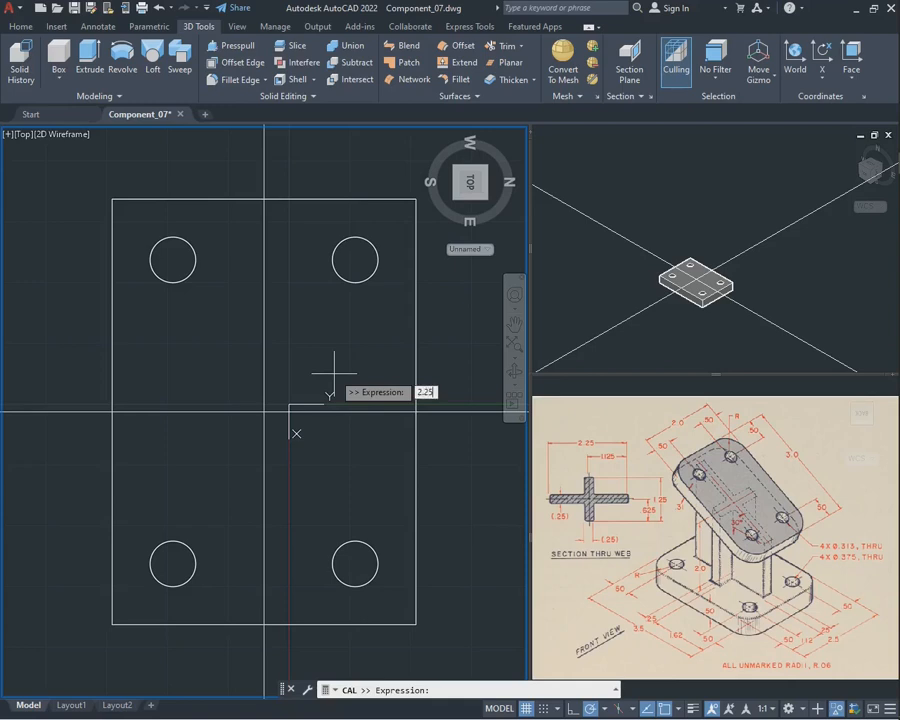
pyautogui.press('Return')
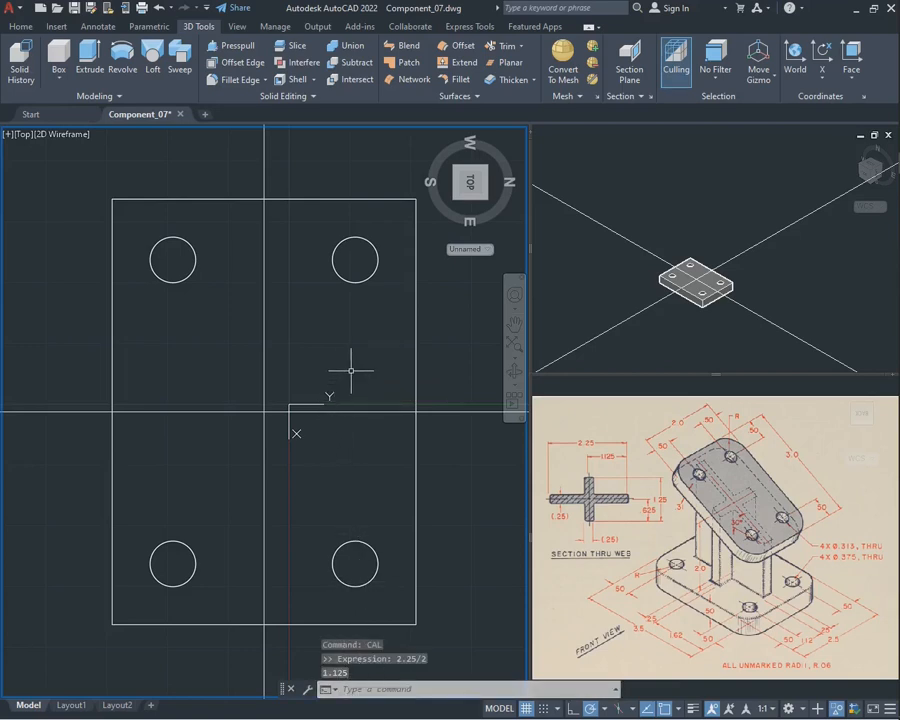
pyautogui.press('Escape')
# Offset the horizontal construction line by 1.125 to both sides to mark the two ends of the web
pyautogui.write('offset')
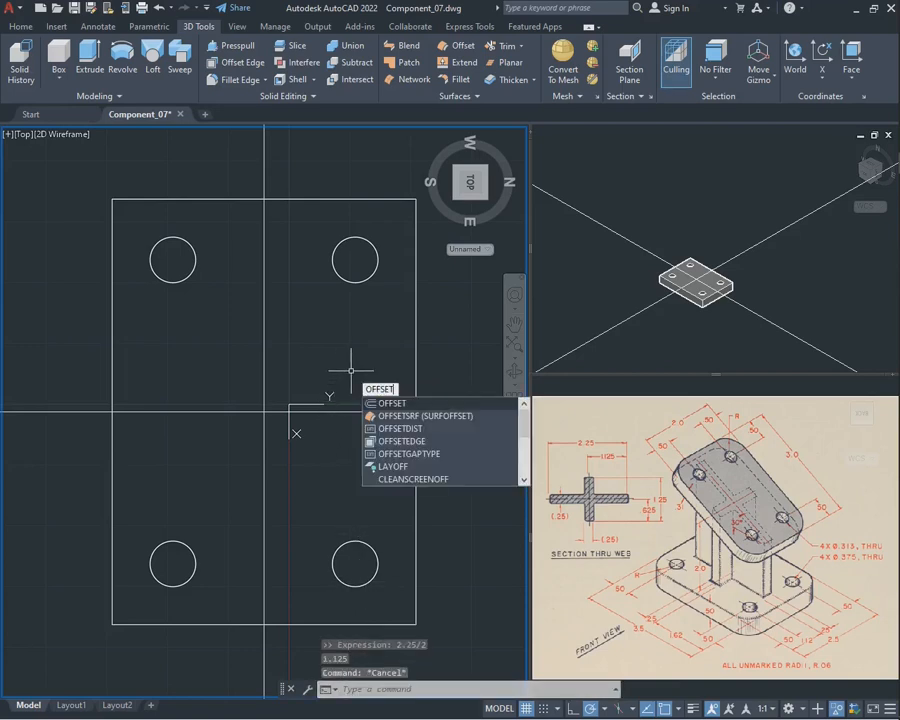
pyautogui.press('Return')
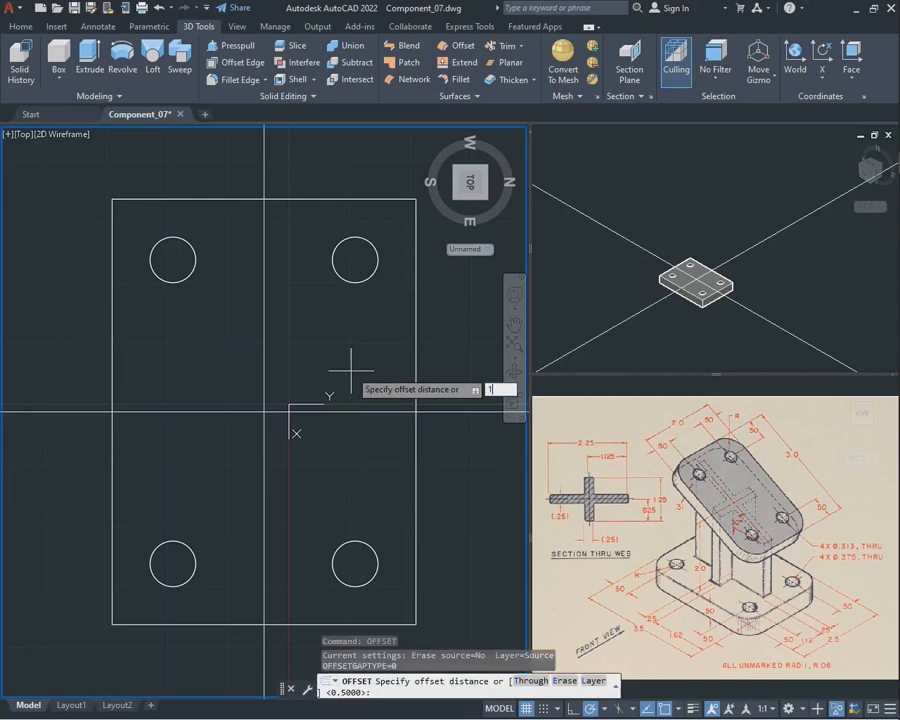
pyautogui.write('1.125')
pyautogui.press('Return')
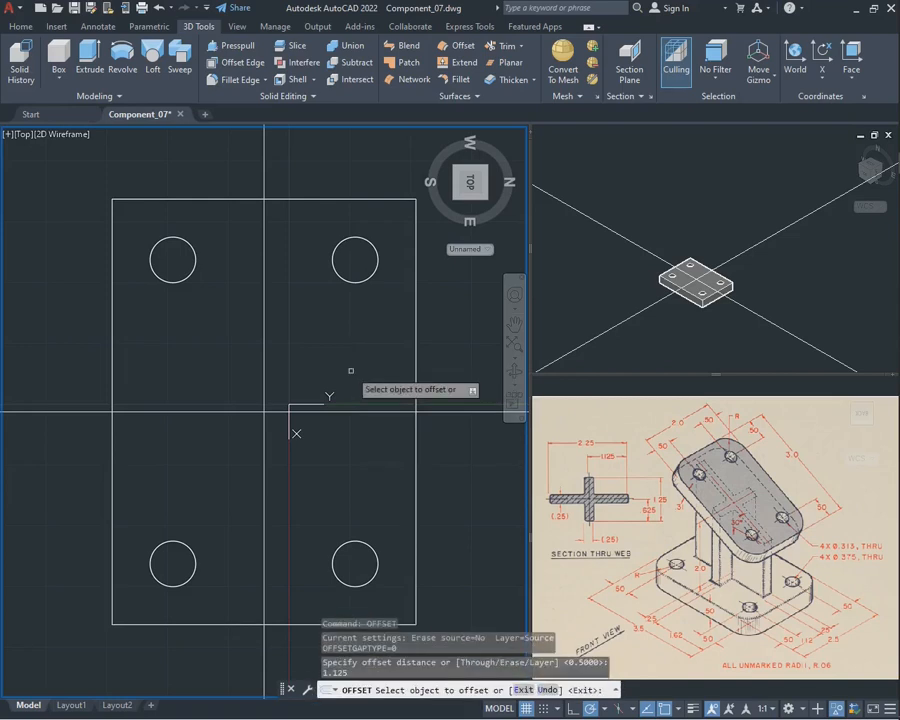
pyautogui.click(346, 410)
pyautogui.click(362, 385)
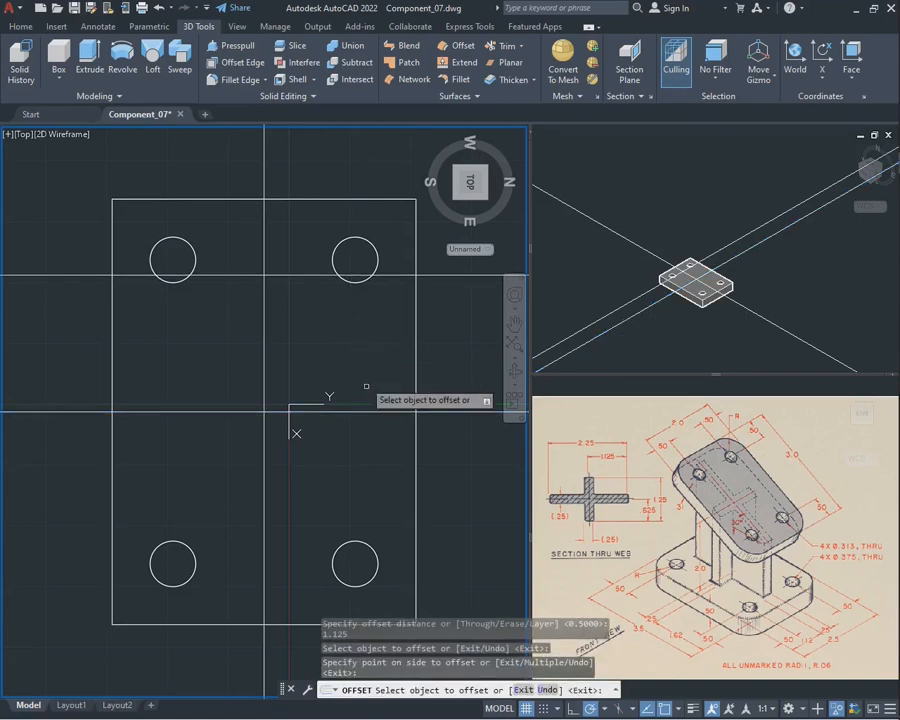
pyautogui.click(370, 410)
pyautogui.click(370, 464)
pyautogui.press('Escape')
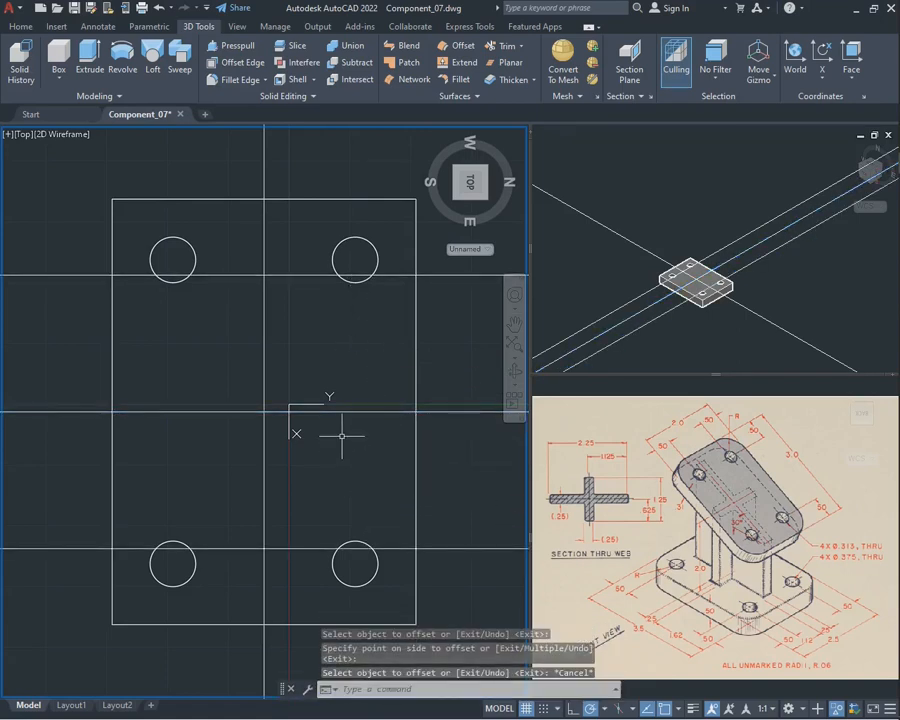
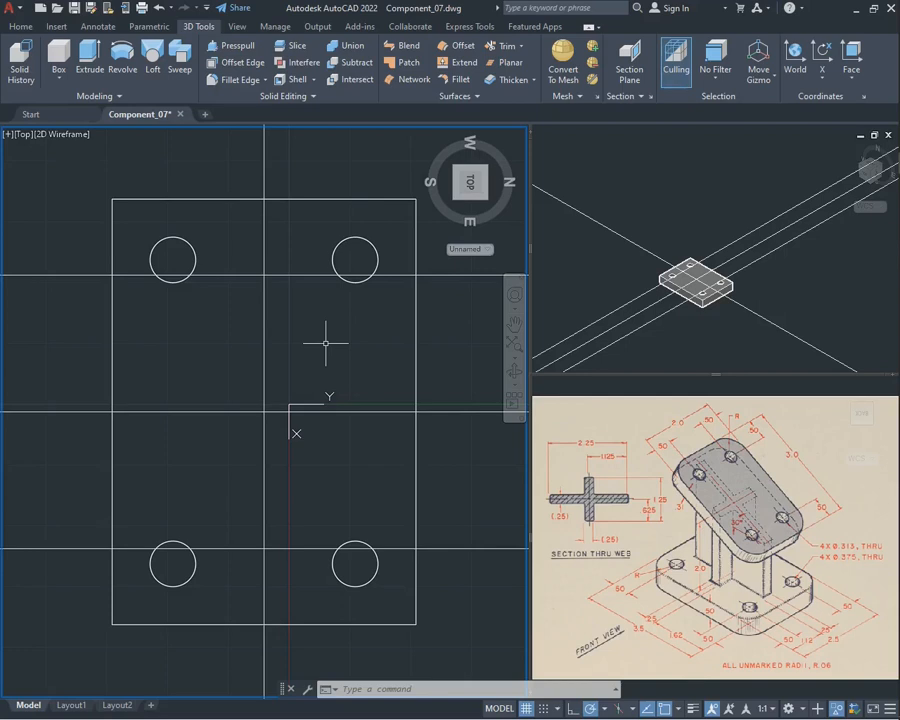
# Offset the vertical construction line by 0.125 to both sides to mark the thickness of the long web
pyautogui.write('cff')
pyautogui.press('Return')
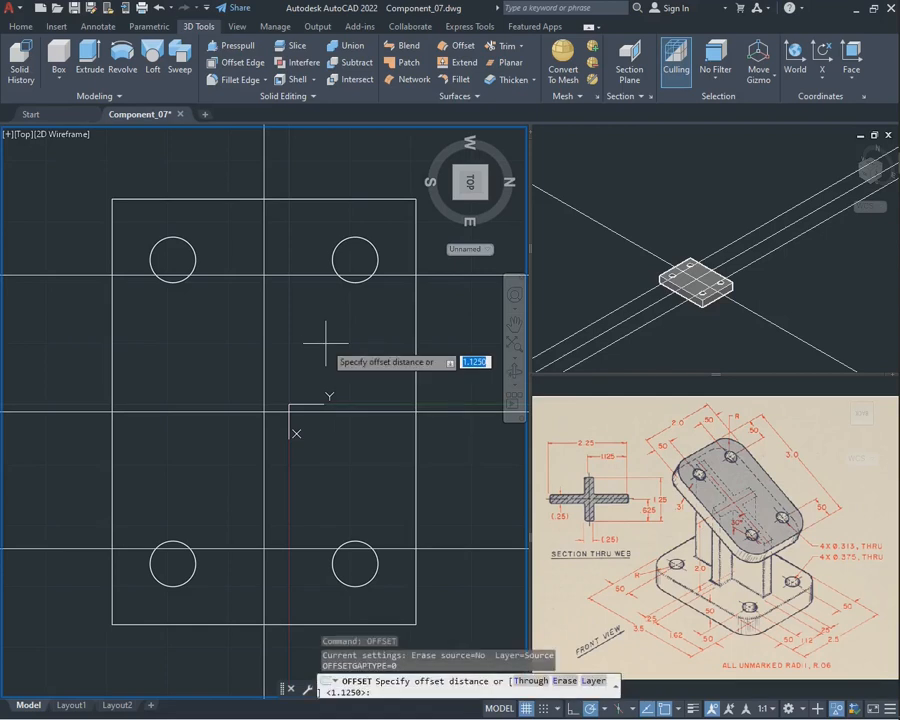
pyautogui.write('0.125')
pyautogui.press('Return')
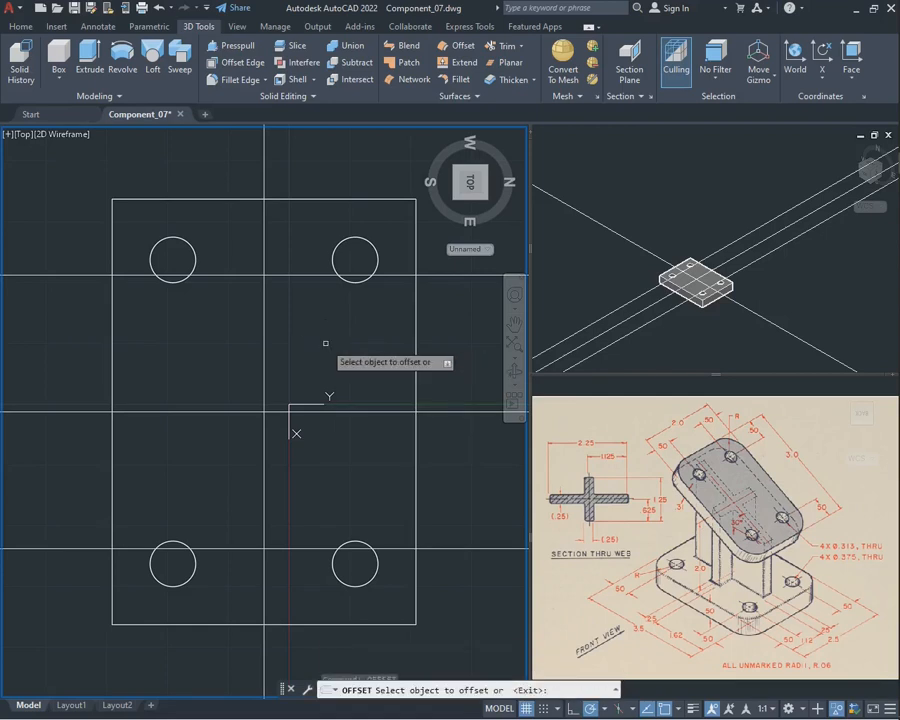
pyautogui.click(264, 320)
pyautogui.click(300, 328)
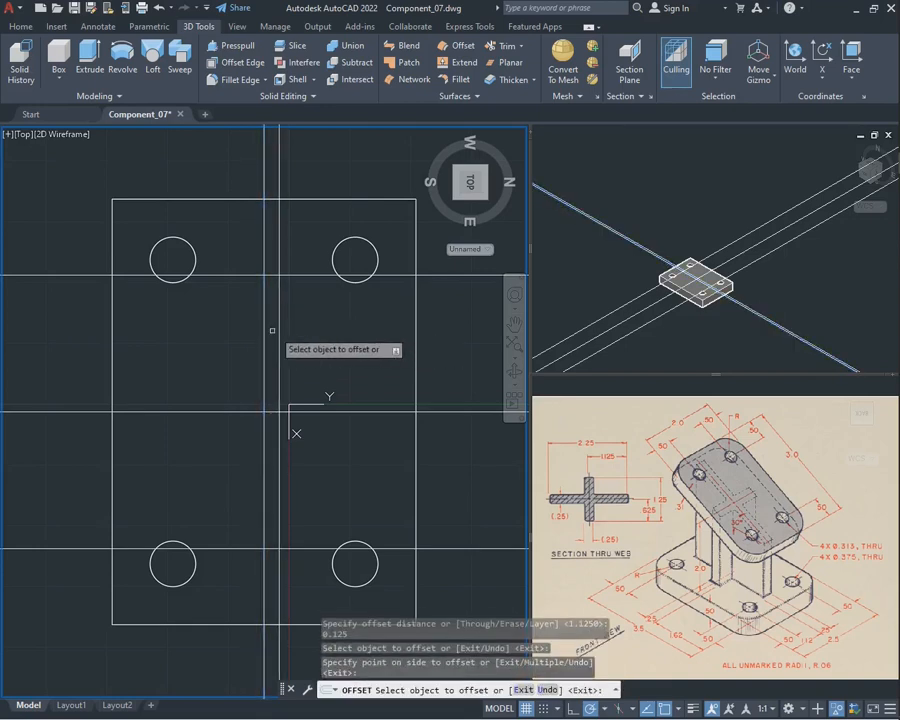
pyautogui.click(264, 332)
pyautogui.click(168, 337)
pyautogui.press('Escape')
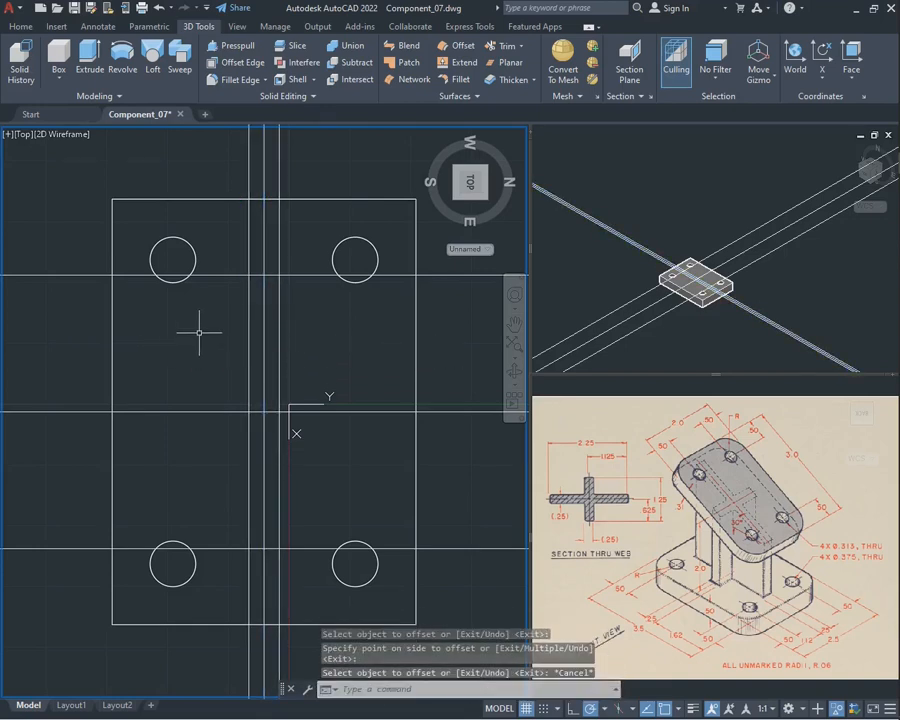
# Trim the offset construction lines into a closed narrow rectangle for the long web, keeping the two centre lines
pyautogui.write('t')
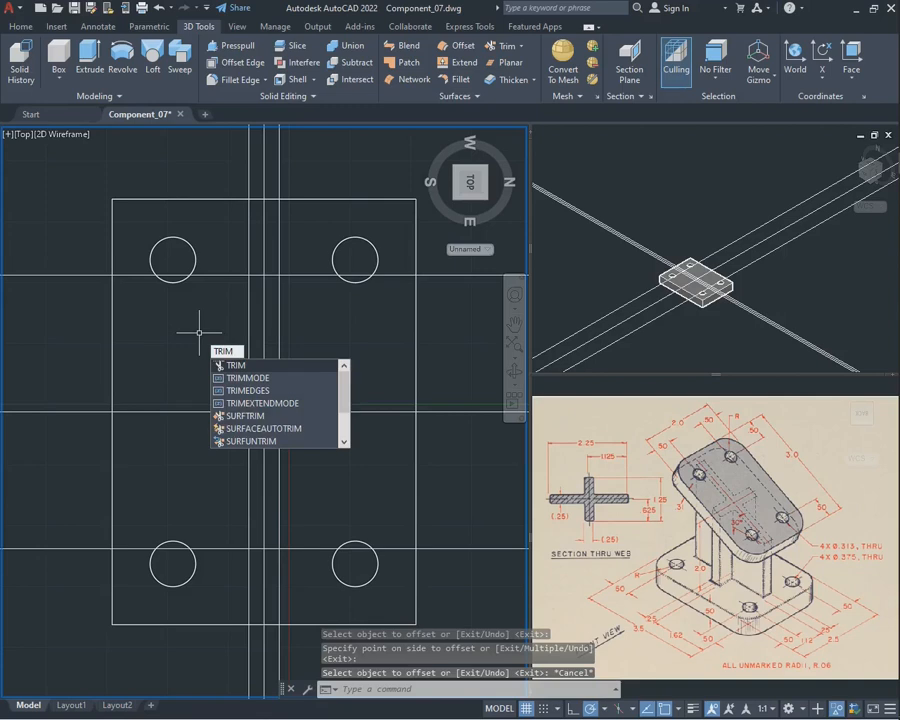
pyautogui.write('rim')
pyautogui.press('Return')
pyautogui.click(298, 272)
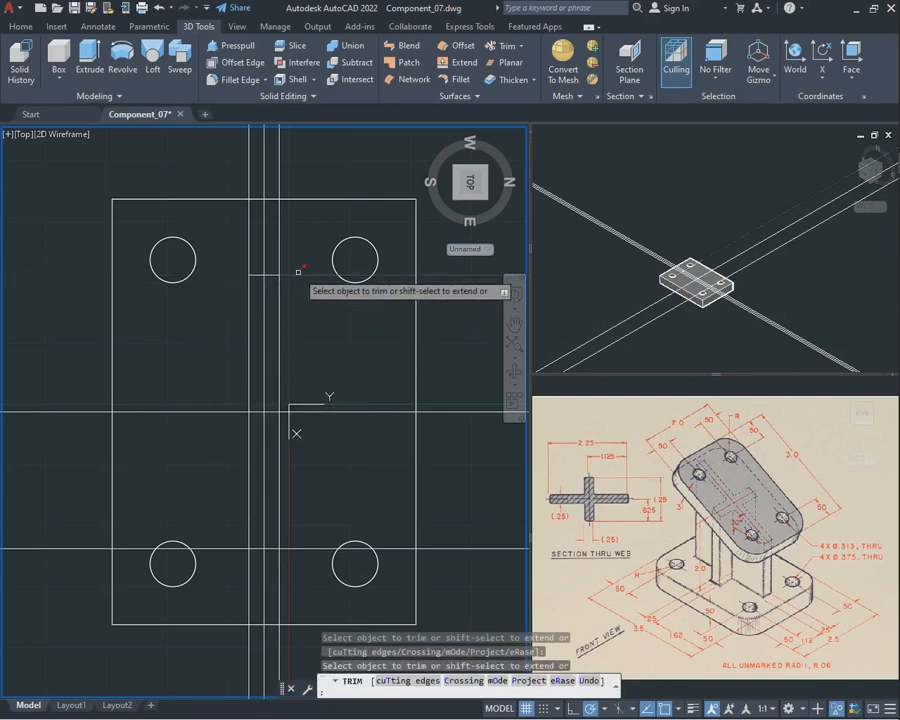
pyautogui.moveTo(298, 272); pyautogui.dragTo(298, 290)
pyautogui.click(310, 545)
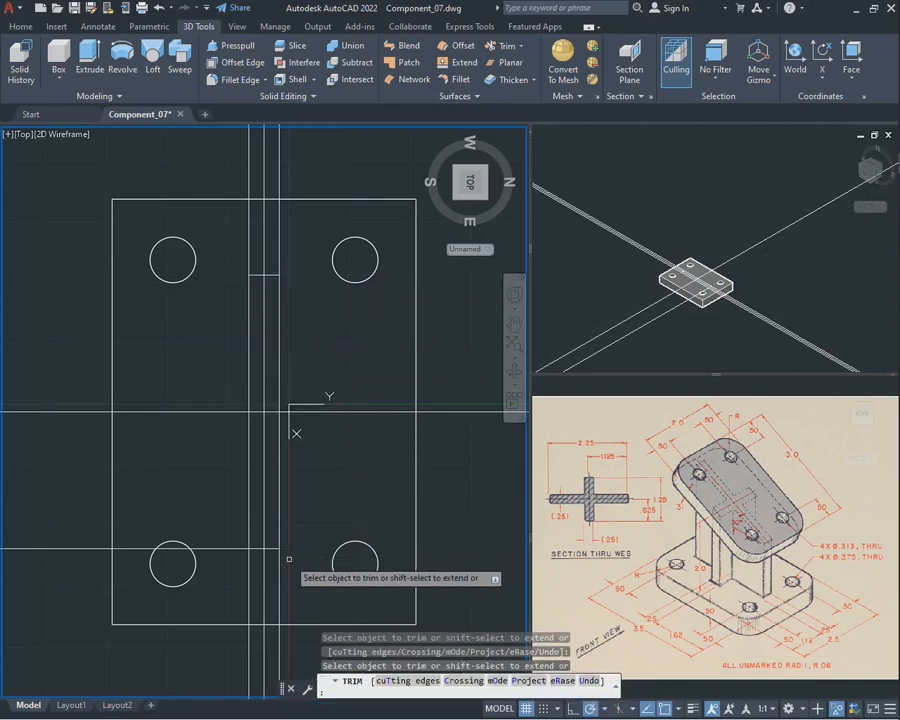
pyautogui.click(249, 575)
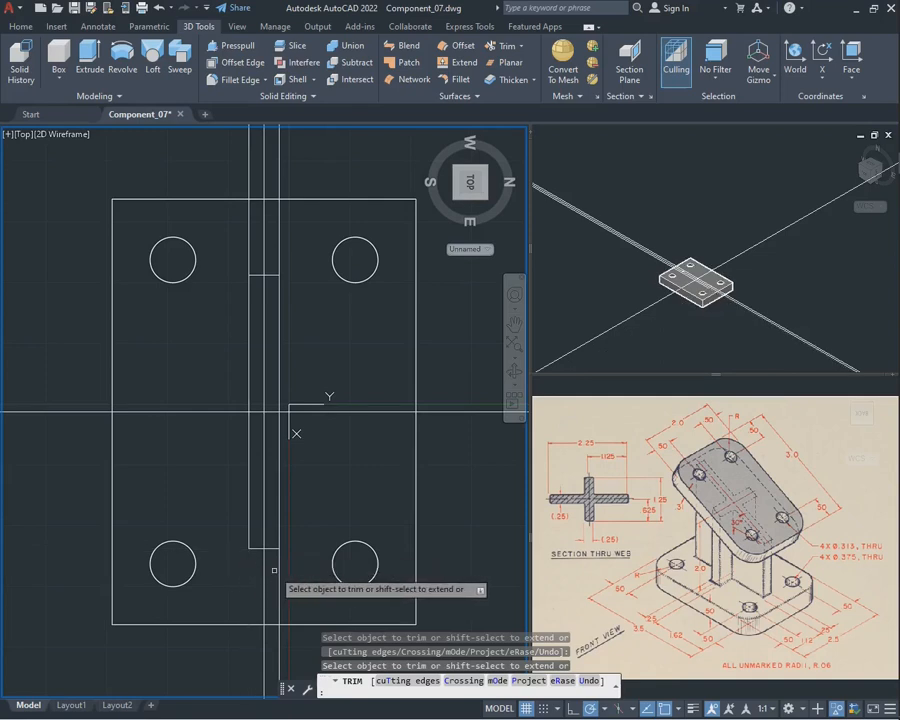
pyautogui.click(276, 571)
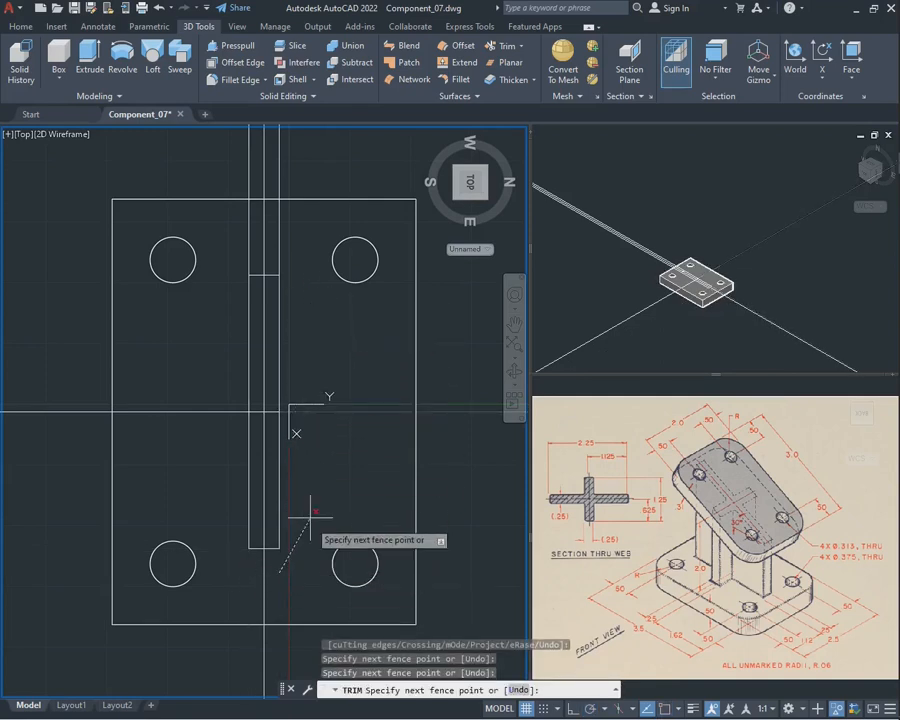
pyautogui.click(314, 576)
pyautogui.click(282, 262)
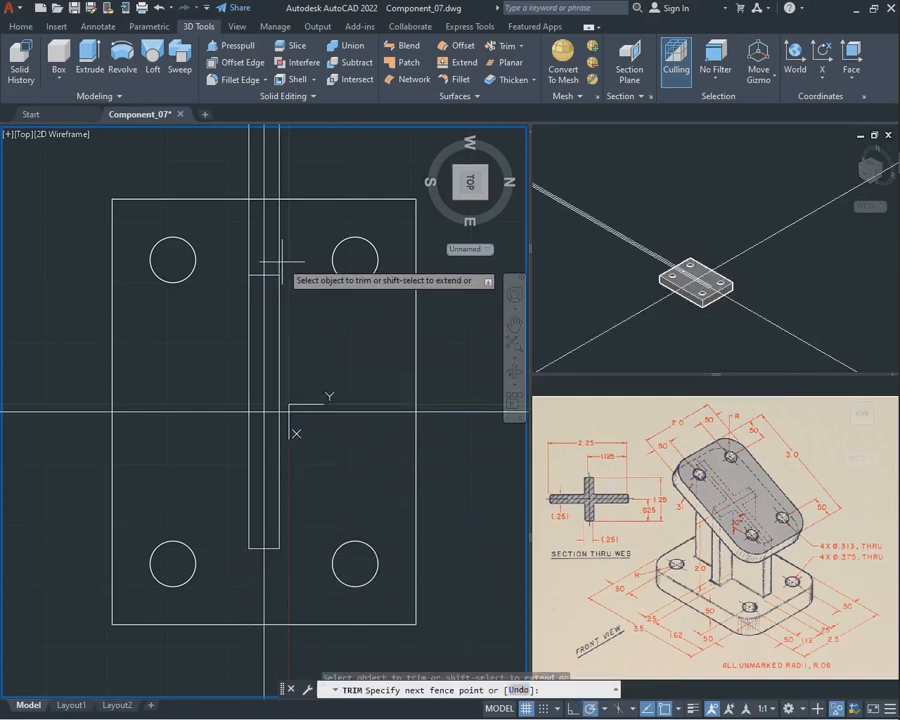
pyautogui.click(240, 248)
pyautogui.press('Return')
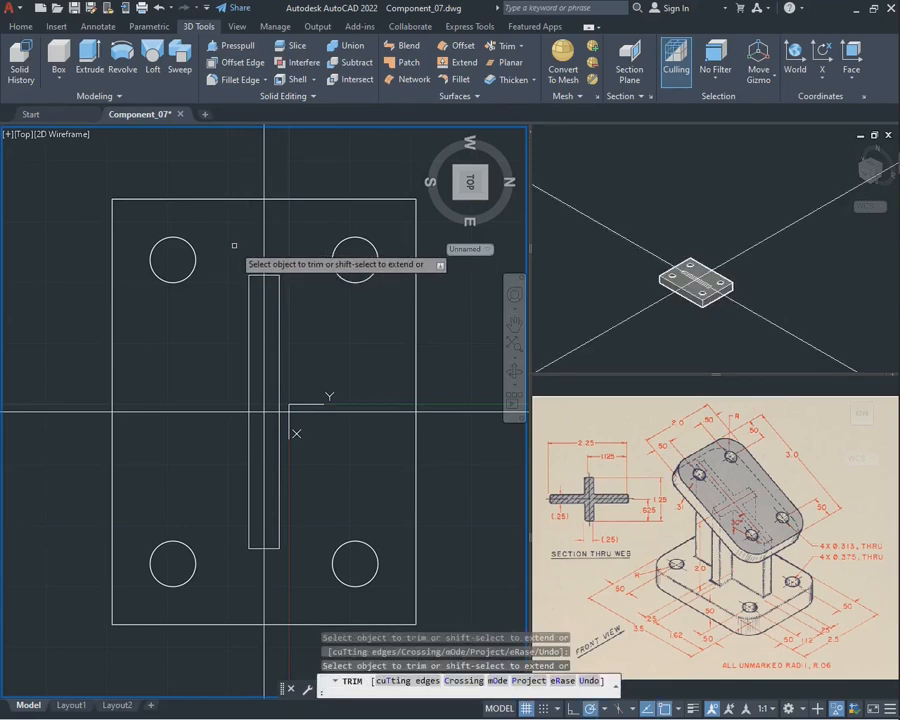
pyautogui.press('Escape')
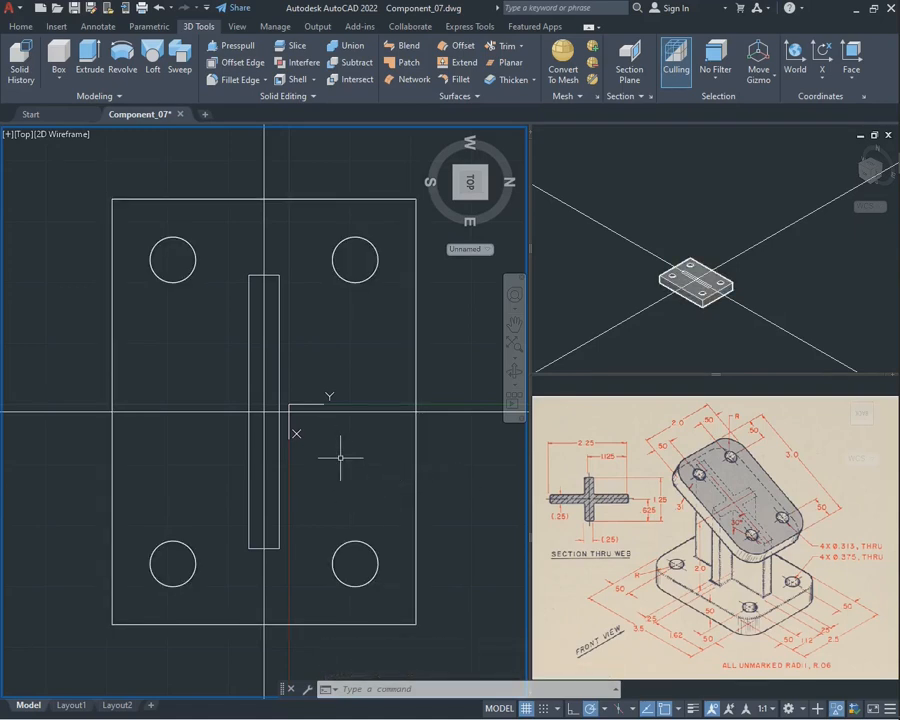
# Calculate half of the cross web's overall width with the expression 1.25/2
pyautogui.write('cal')
pyautogui.press('Return')
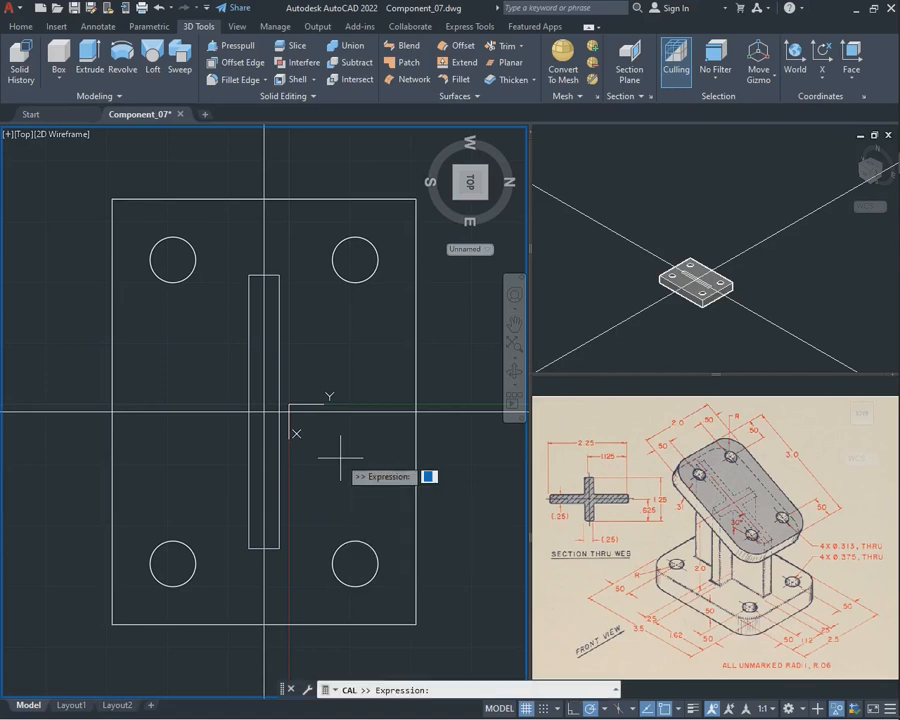
pyautogui.write('1.25/2')
pyautogui.press('Return')
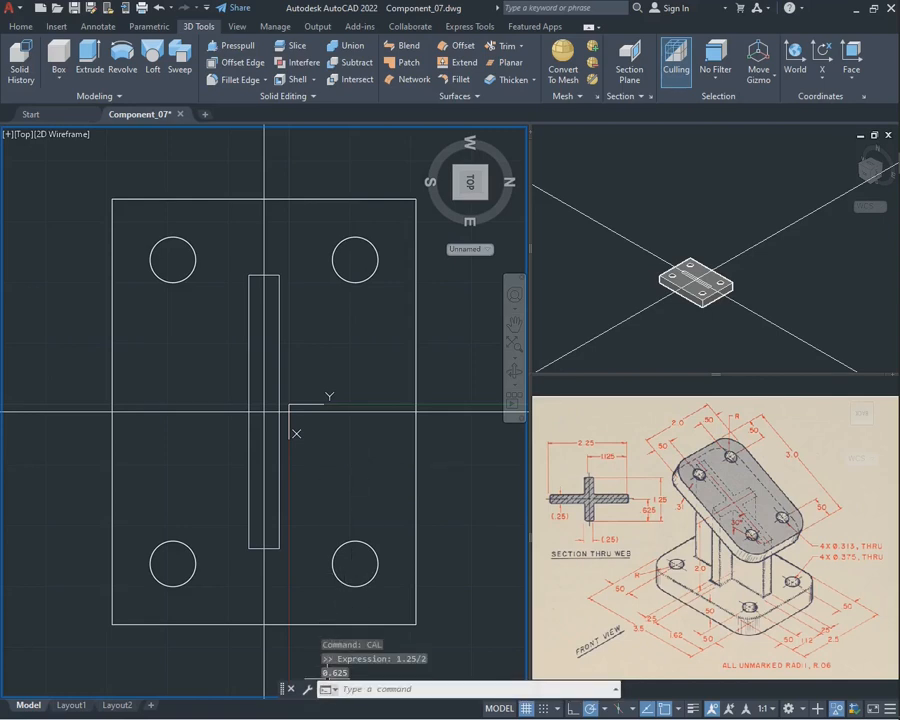
pyautogui.click(326, 487)
pyautogui.press('Escape')
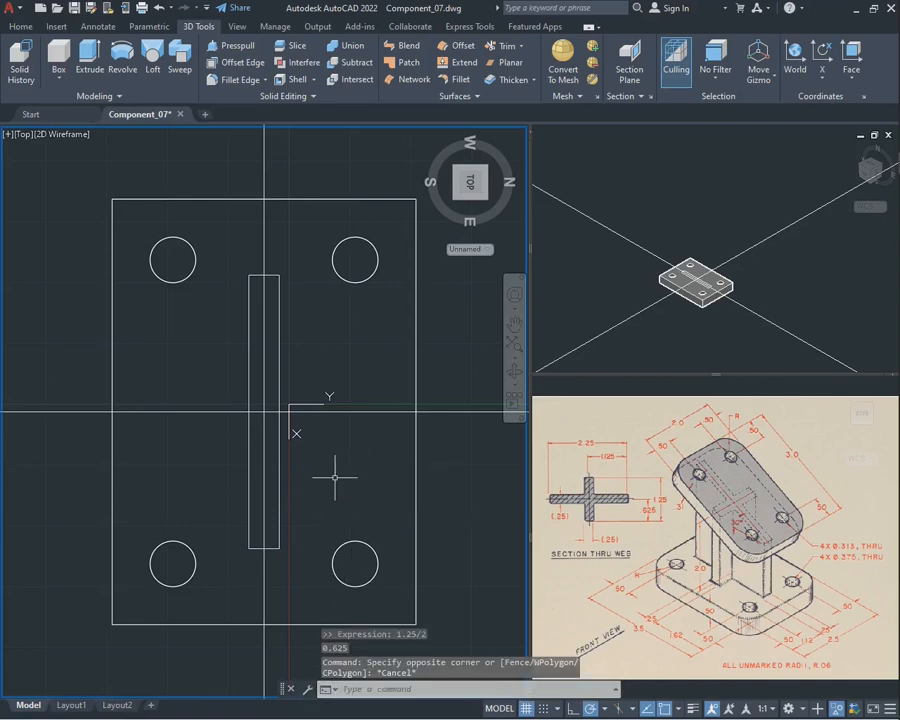
# Offset the vertical construction line by 0.625 to both sides to mark the two ends of the cross web
pyautogui.write('OFFSET')
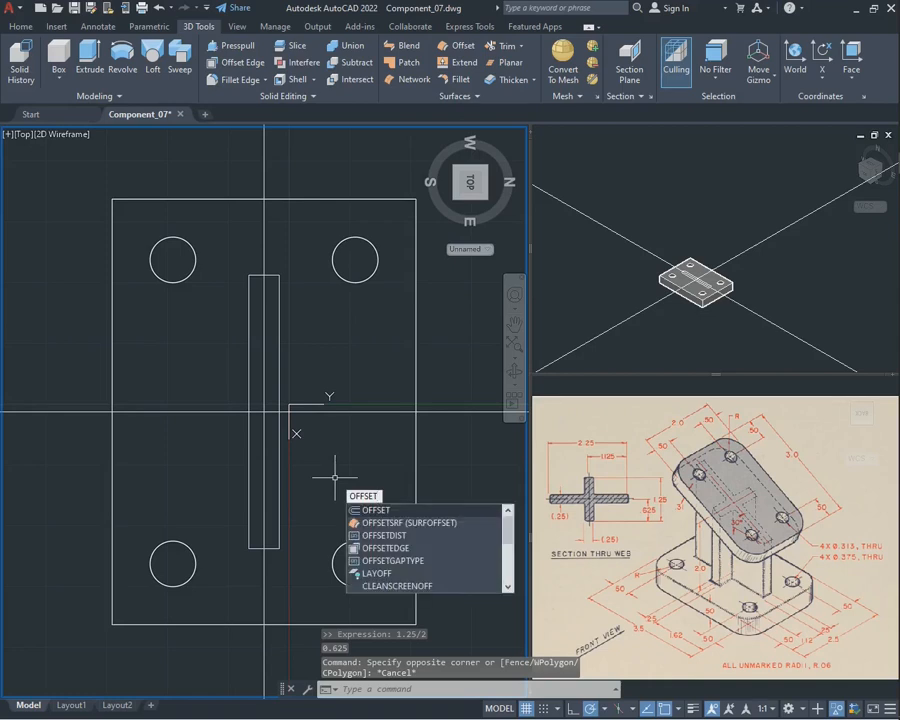
pyautogui.press('Return')
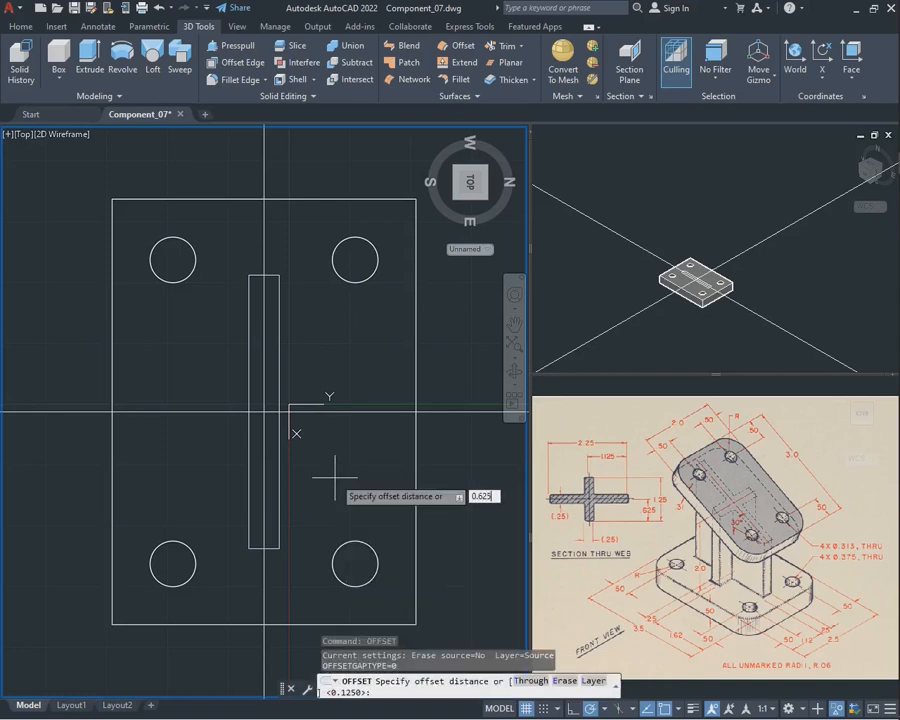
pyautogui.write('0.625')
pyautogui.press('Return')
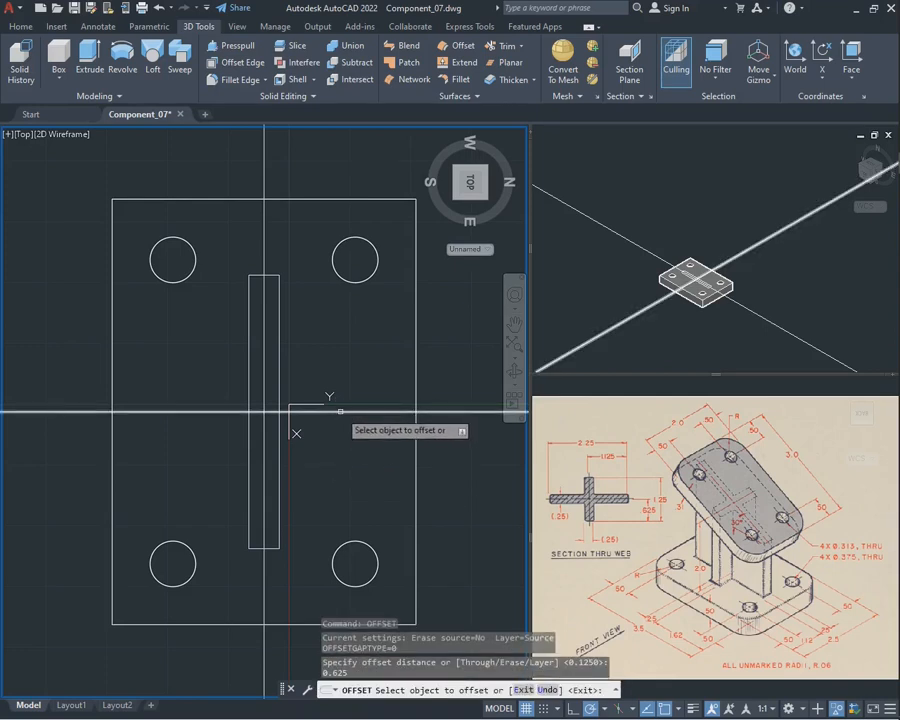
pyautogui.click(264, 352)
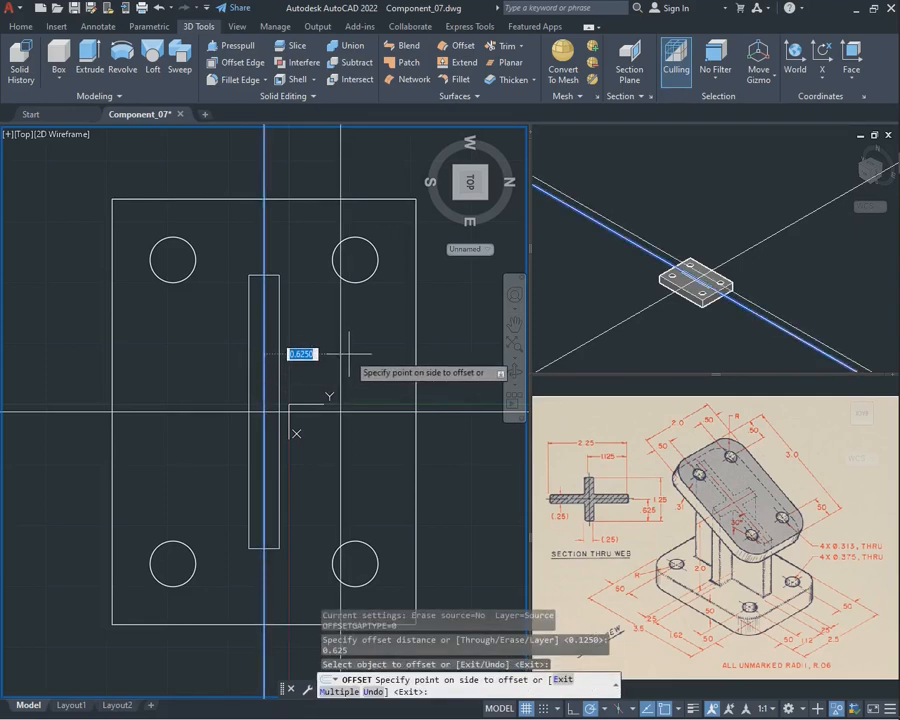
pyautogui.click(302, 354)
pyautogui.click(264, 240)
pyautogui.click(205, 280)
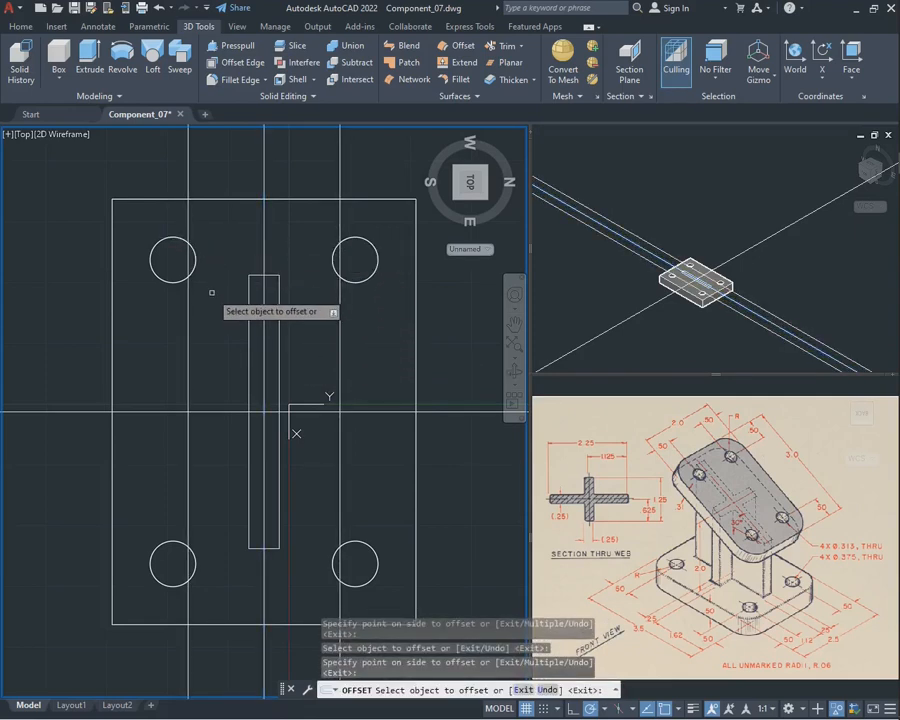
pyautogui.press('Escape')
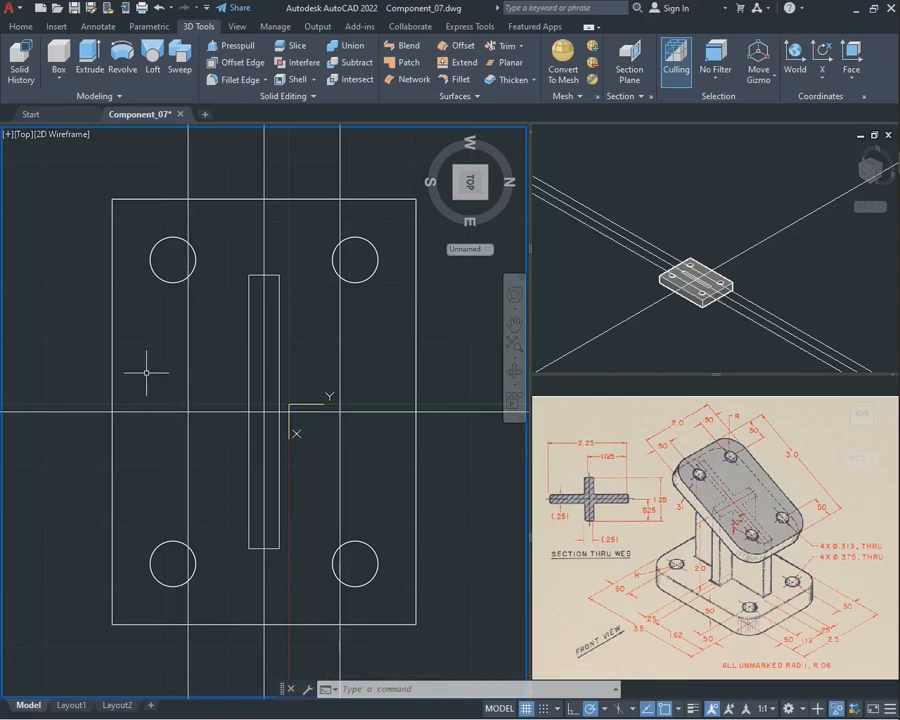
# Offset the horizontal construction line by 0.125 to both sides to mark the thickness of the cross web
pyautogui.write('off')
pyautogui.press('Return')
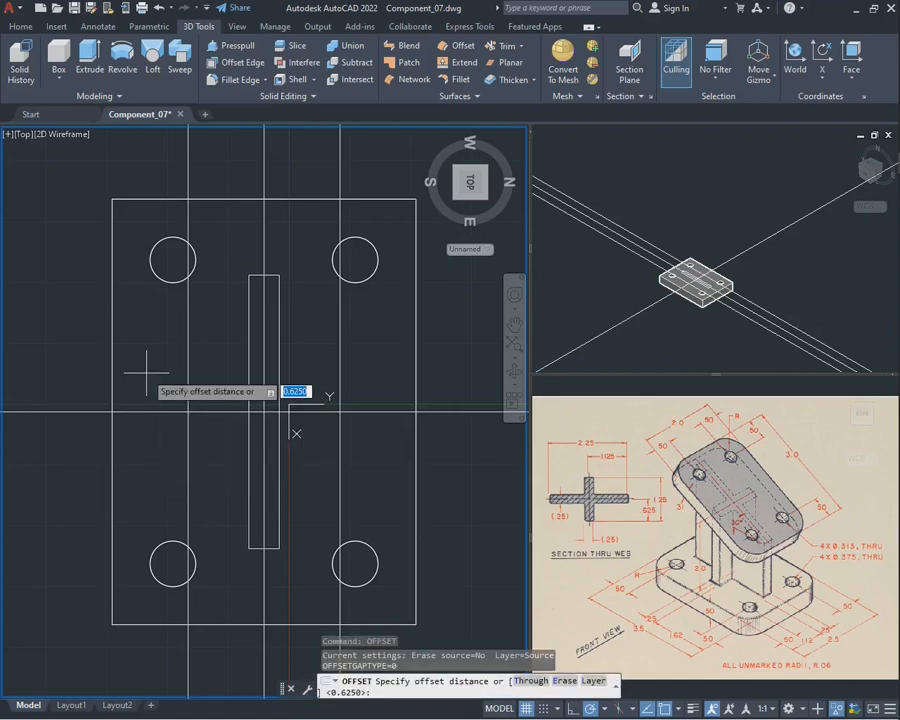
pyautogui.write('0.125')
pyautogui.press('Return')
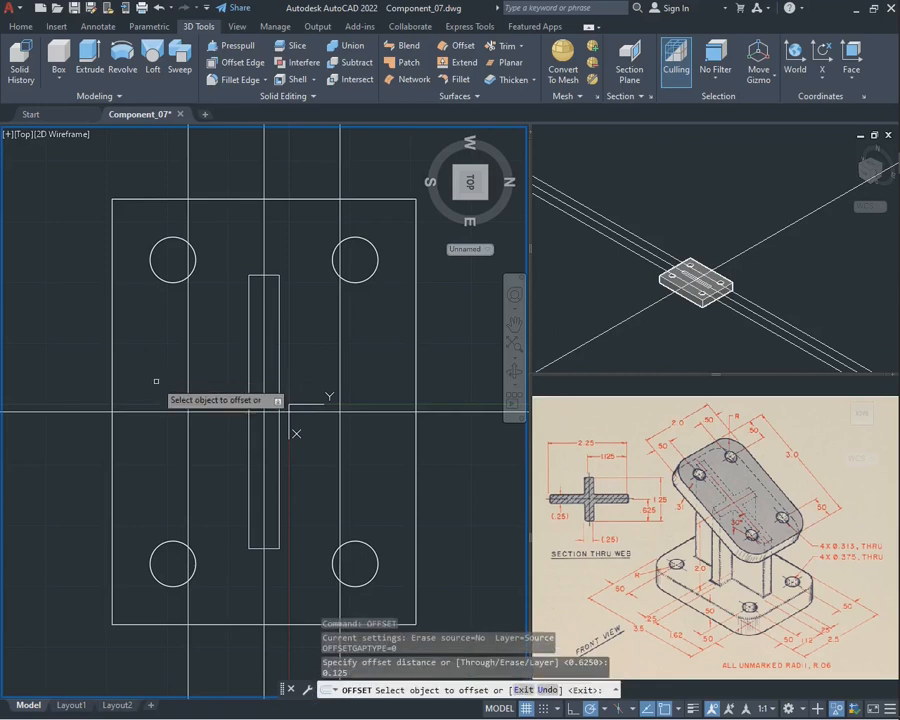
pyautogui.click(152, 410)
pyautogui.click(156, 383)
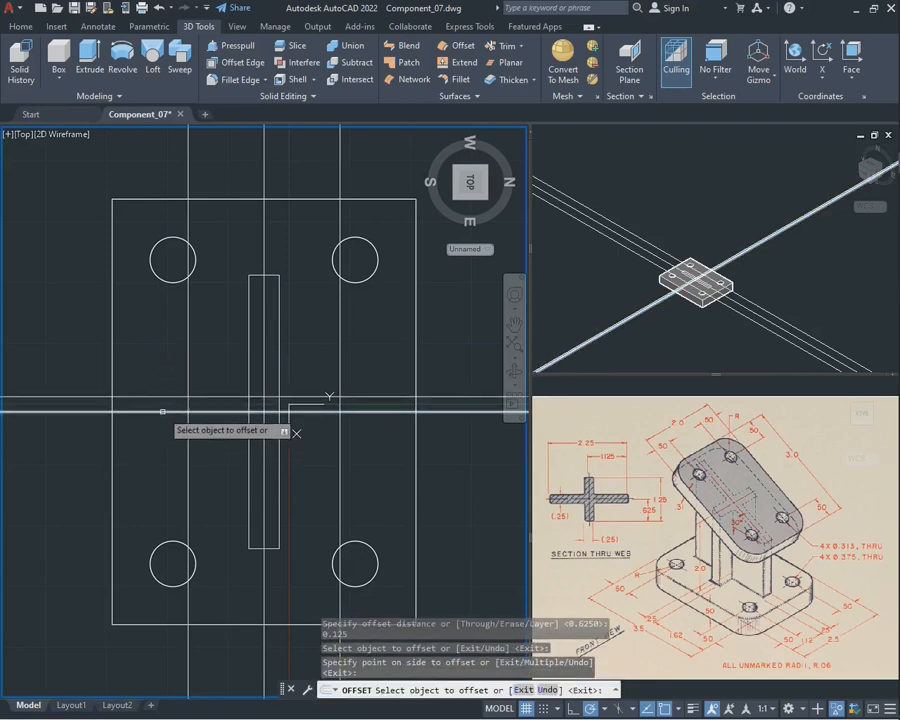
pyautogui.click(163, 411)
pyautogui.click(162, 450)
pyautogui.write('trim')
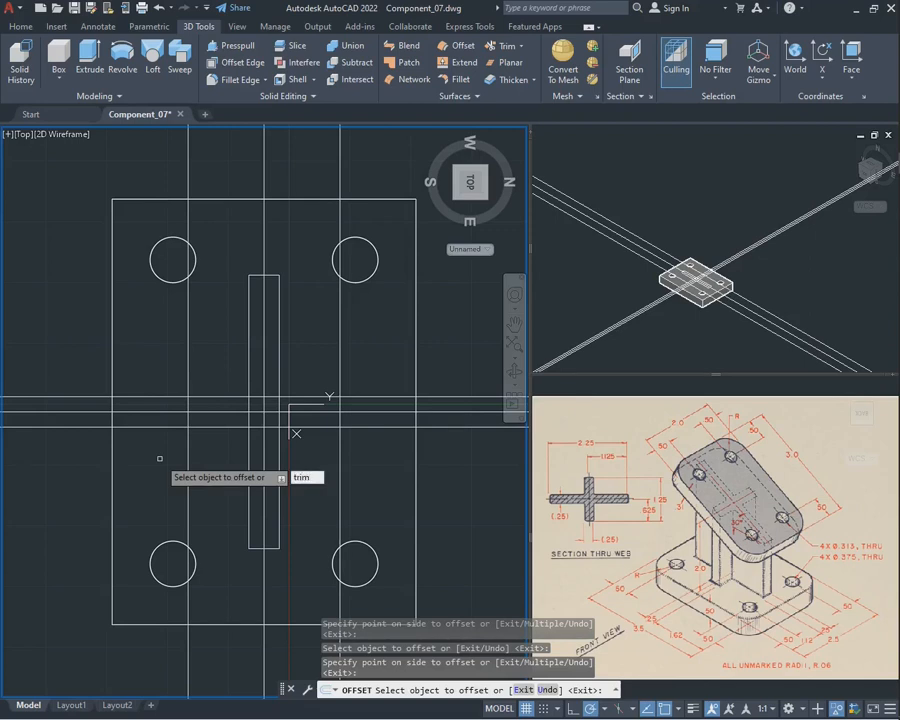
pyautogui.press('Return')
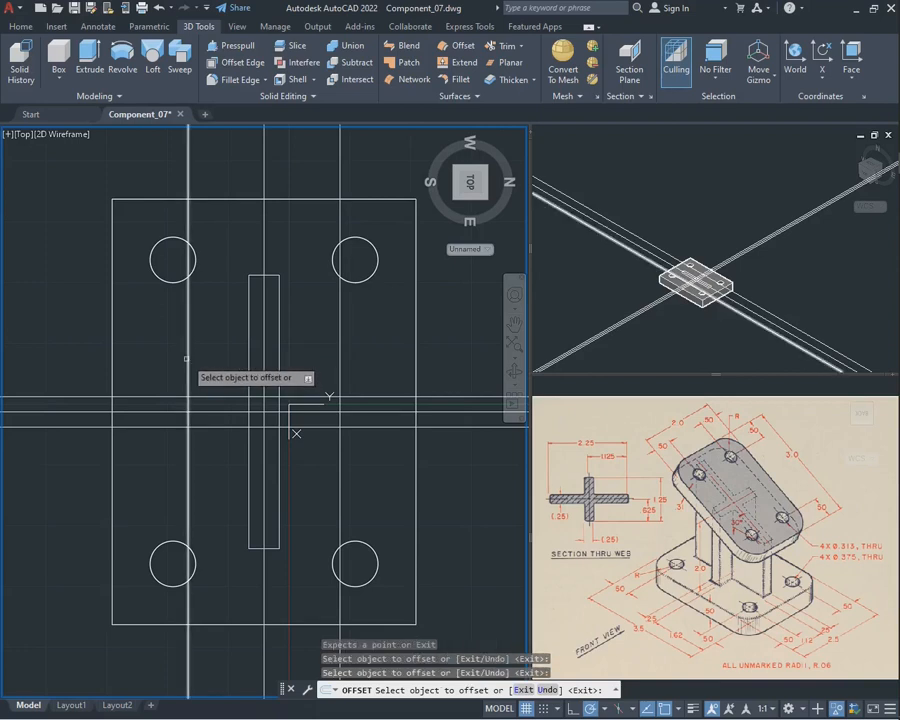
pyautogui.click(187, 355)
pyautogui.press('Escape')
# Trim the outer parts of the new offset lines into a closed rectangle for the short cross web
pyautogui.write('trim')
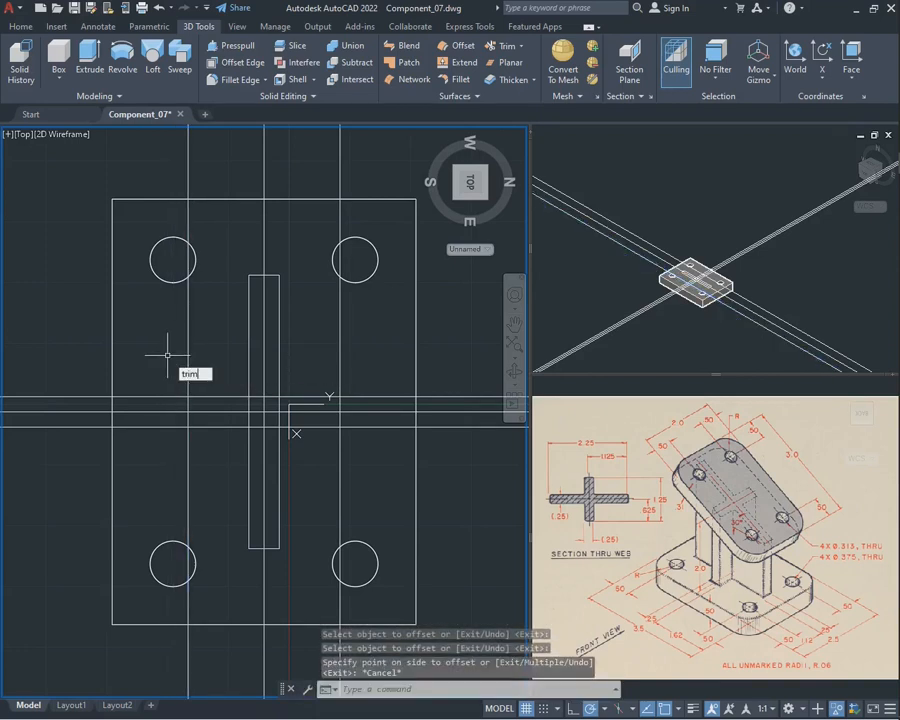
pyautogui.press('Return')
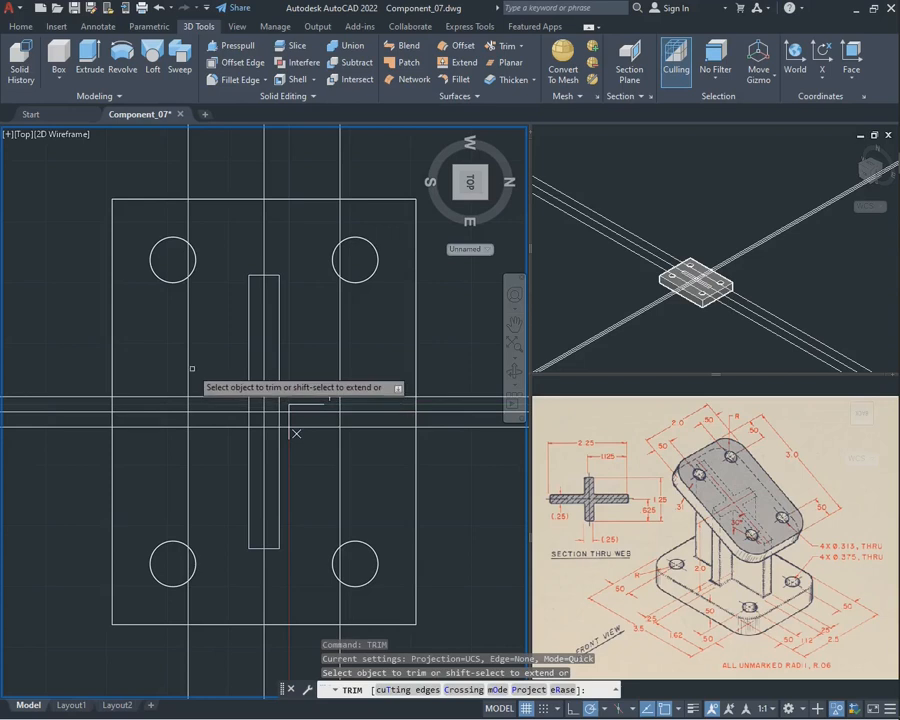
pyautogui.click(189, 366)
pyautogui.click(188, 457)
pyautogui.click(170, 423)
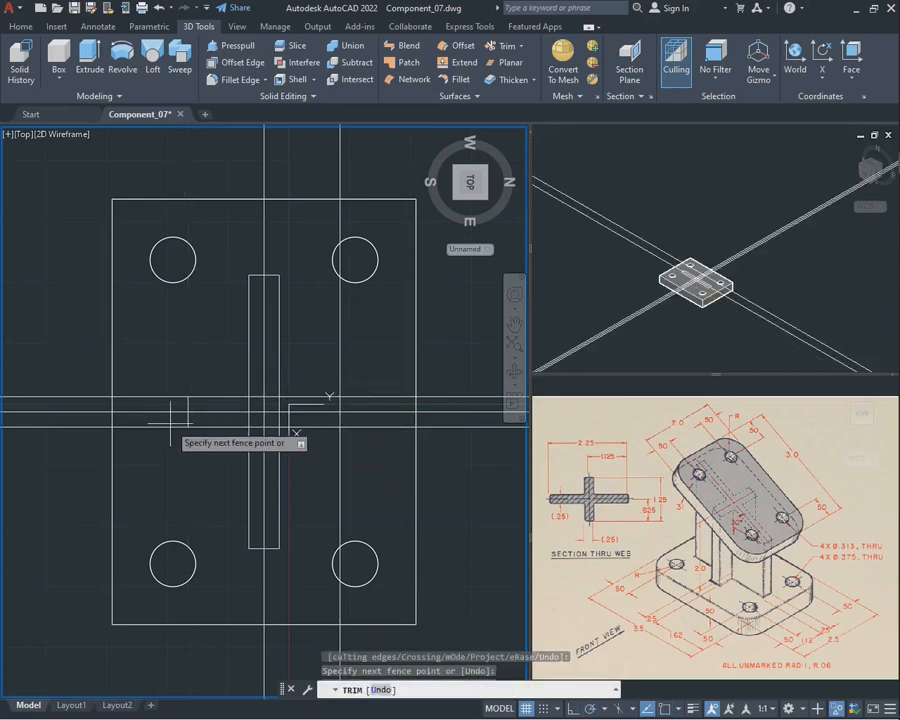
pyautogui.click(170, 395)
pyautogui.press('Return')
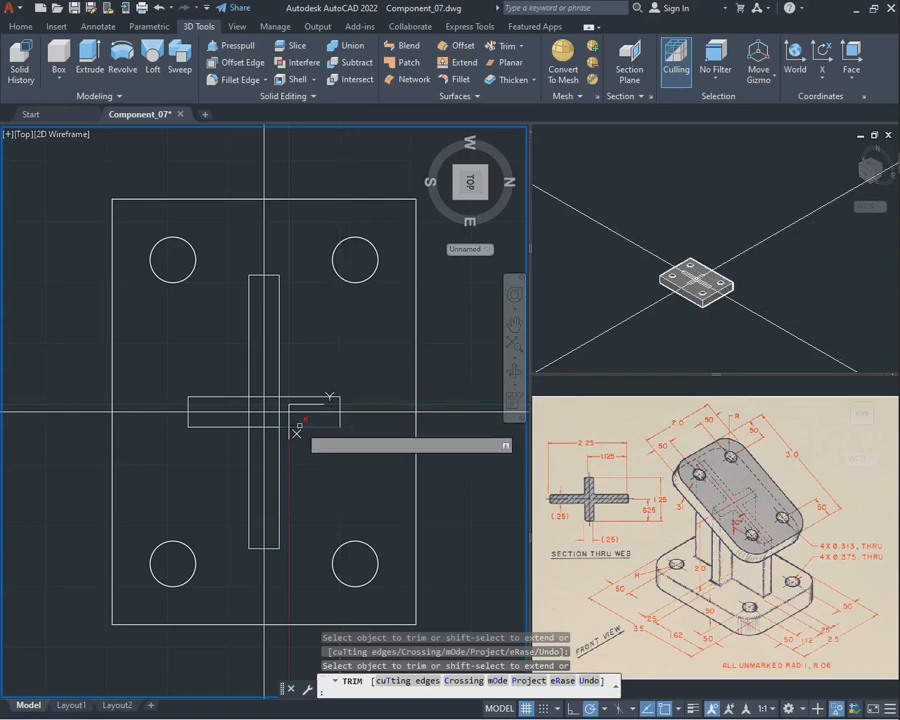
pyautogui.click(384, 462)
pyautogui.click(380, 386)
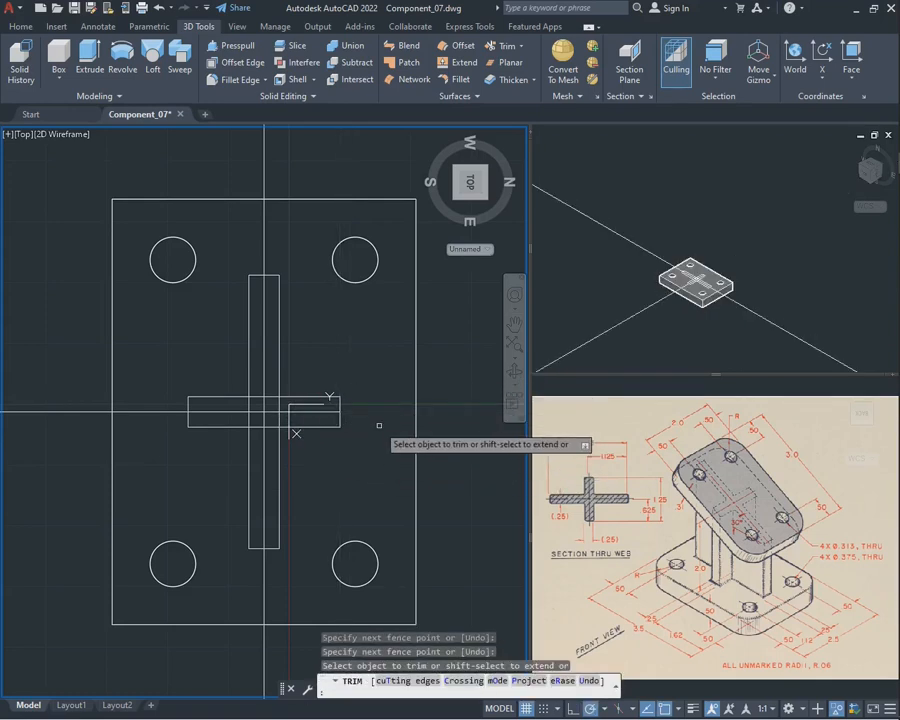
pyautogui.press('Escape')
# Delete the remaining vertical and horizontal centre construction lines
pyautogui.click(263, 413)
pyautogui.press('Delete')
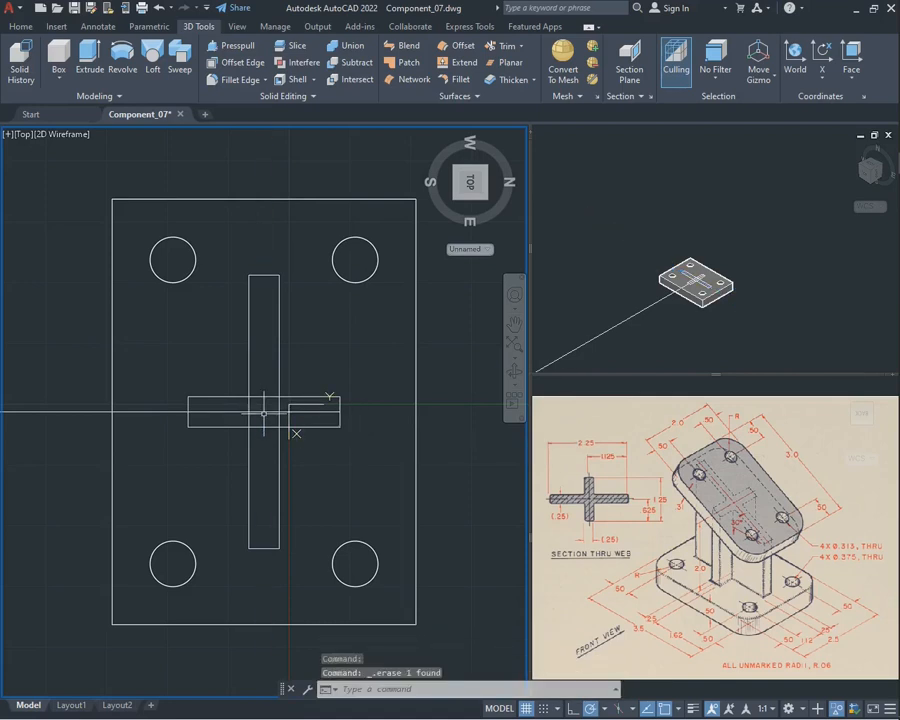
pyautogui.click(263, 412)
pyautogui.press('Delete')
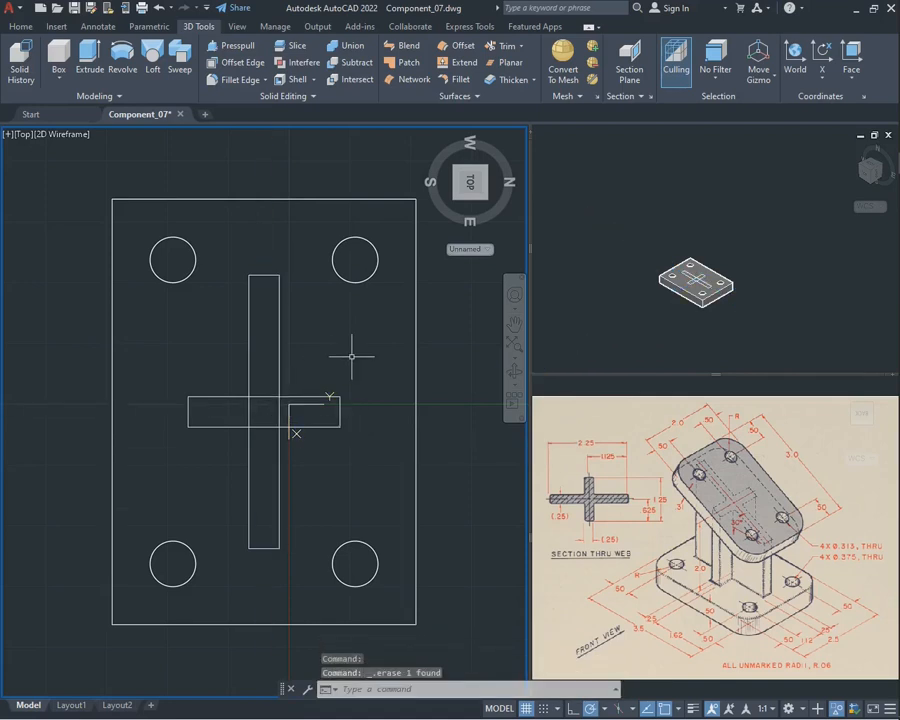
# Trim the inner segments where the two web rectangles overlap, leaving a single cross-shaped outline
pyautogui.write('trim')
pyautogui.press('Return')
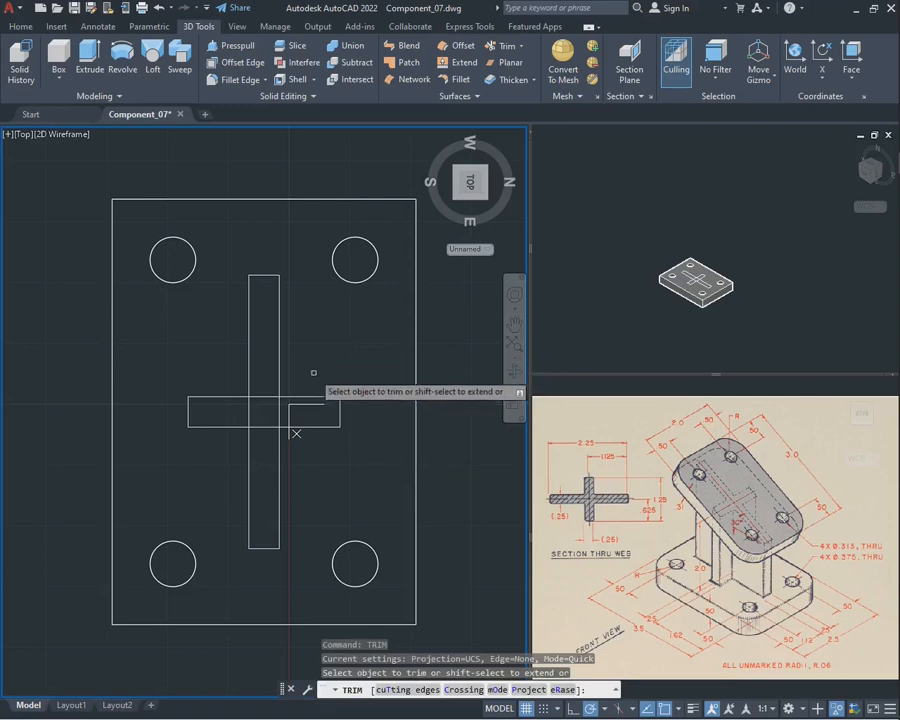
pyautogui.click(247, 413)
pyautogui.press('Escape')
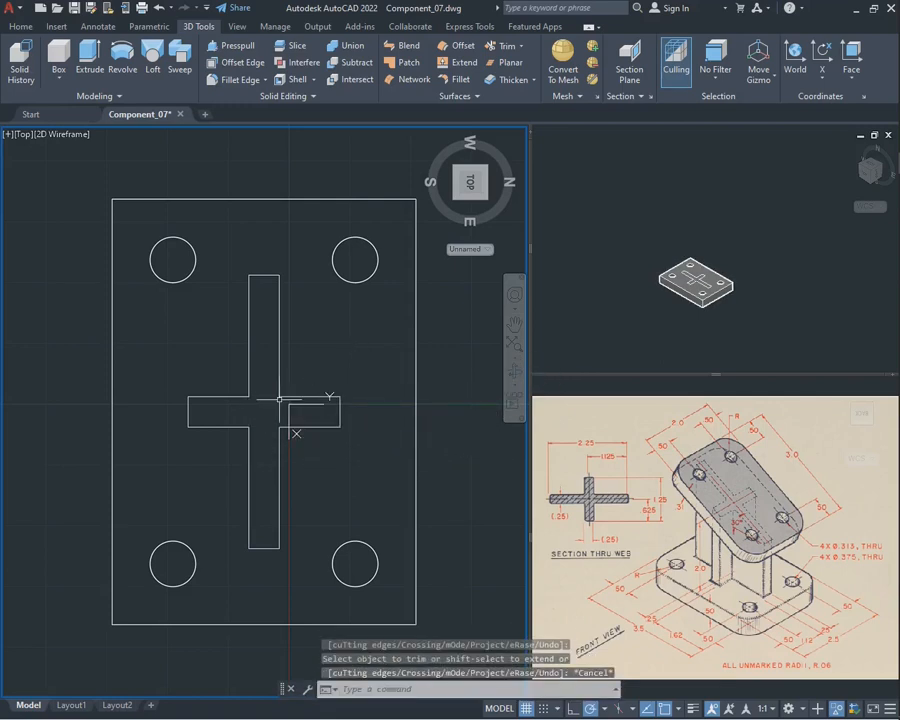
pyautogui.click(280, 432)
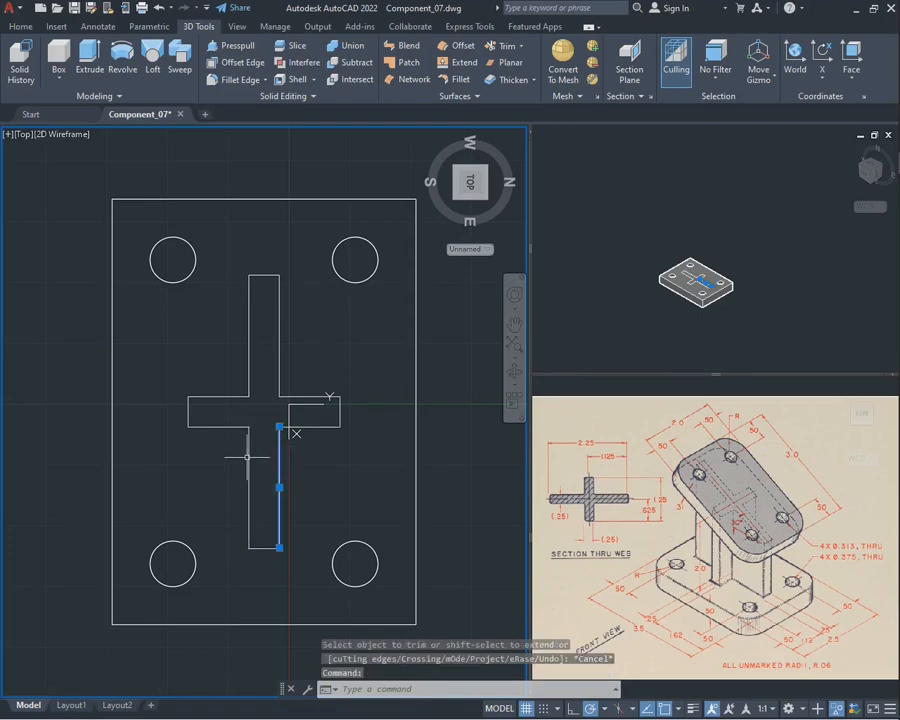
pyautogui.click(249, 452)
pyautogui.click(241, 443)
pyautogui.press('Escape')
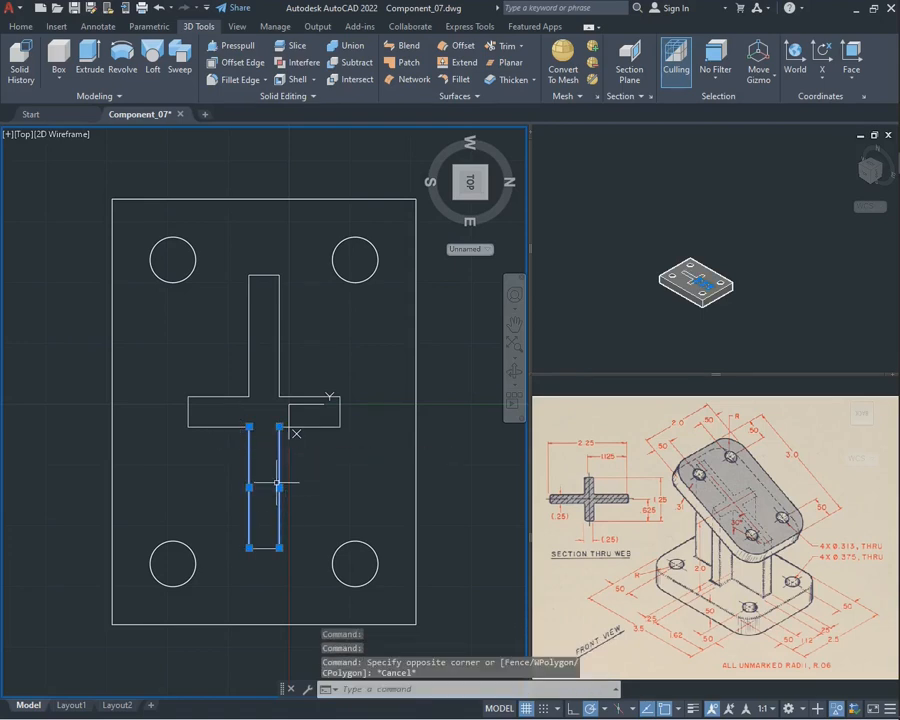
pyautogui.press('Escape')
pyautogui.press('Escape')
# Join all line segments of the cross-shaped web outline into a single closed polyline
pyautogui.write('JOIN')
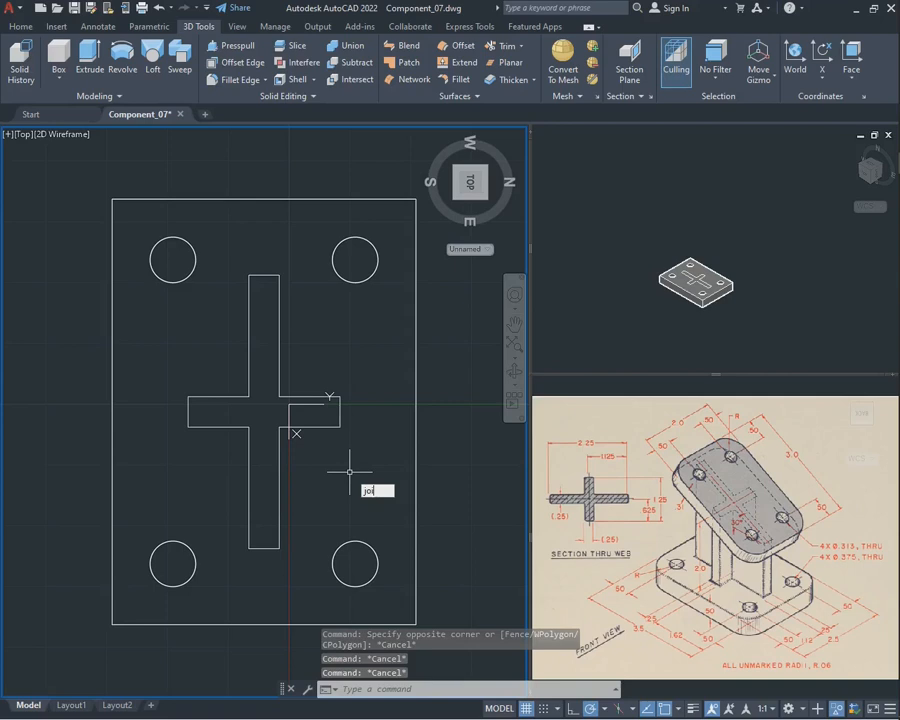
pyautogui.press('Return')
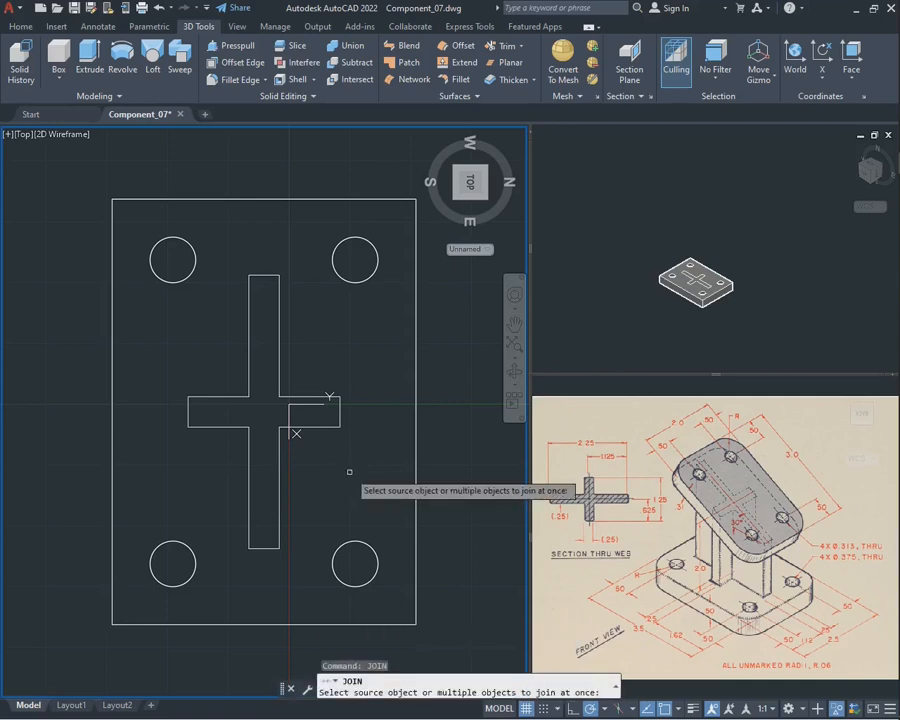
pyautogui.click(311, 551)
pyautogui.click(241, 297)
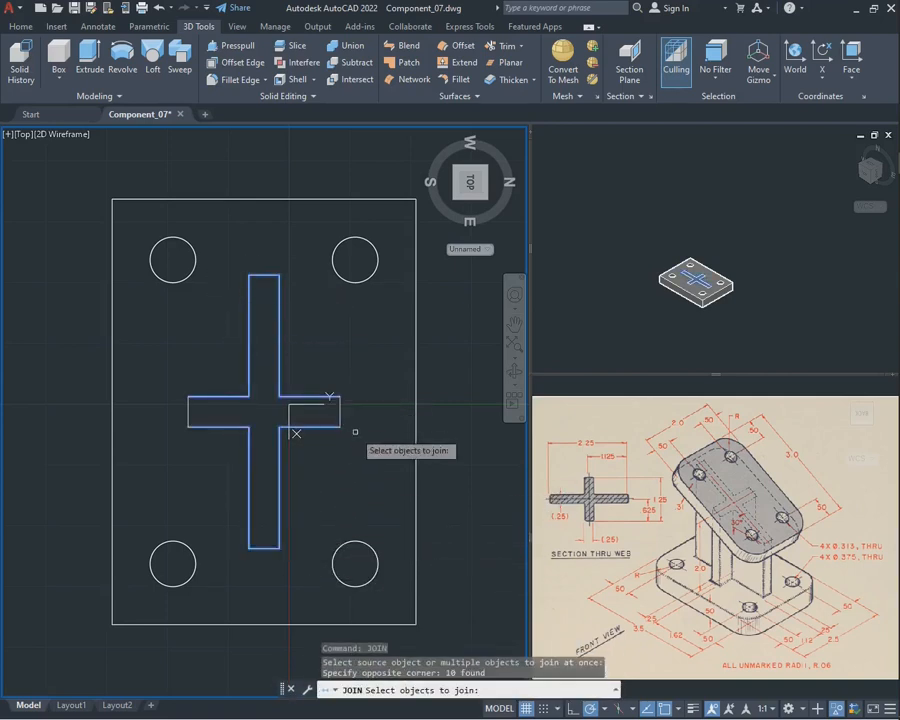
pyautogui.click(378, 465)
pyautogui.click(176, 372)
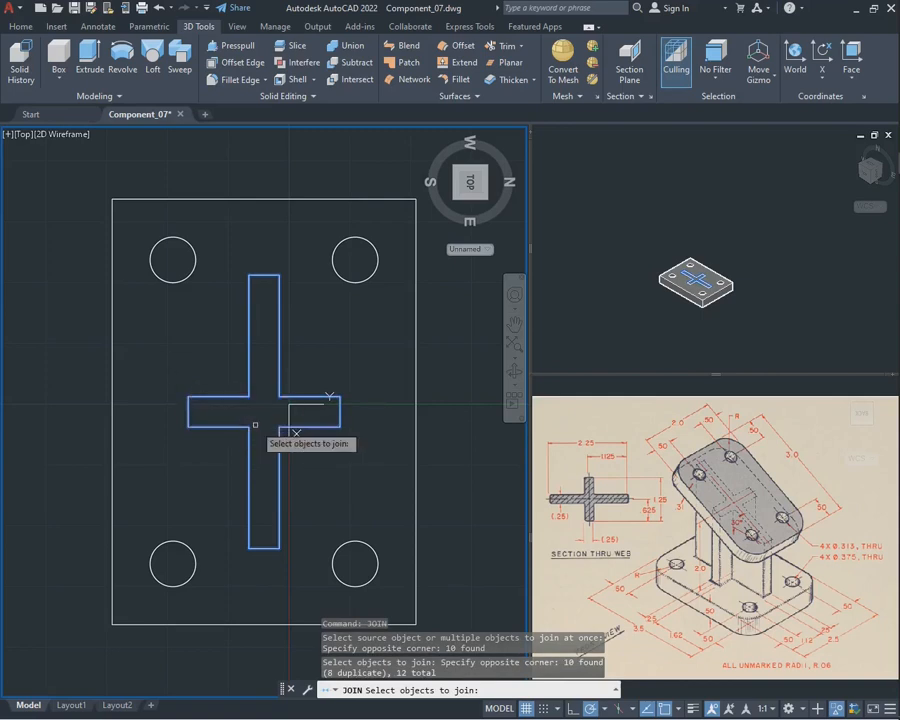
pyautogui.press('Return')
pyautogui.click(305, 398)
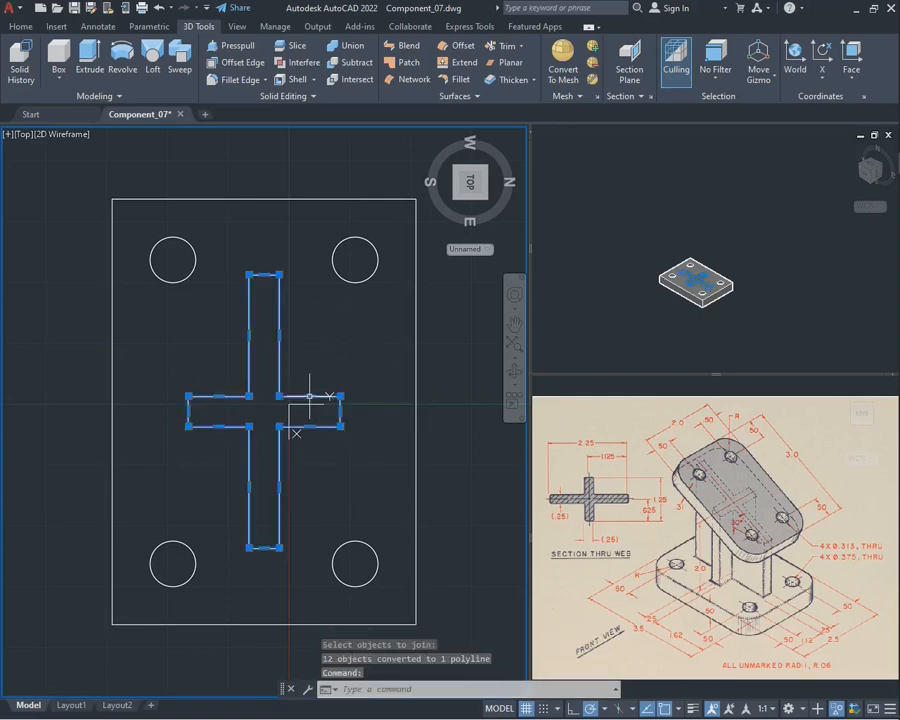
pyautogui.press('Escape')
# Try to convert the cross-shaped web outline to a light polyline with CONVERTPOLY
pyautogui.click(515, 371)
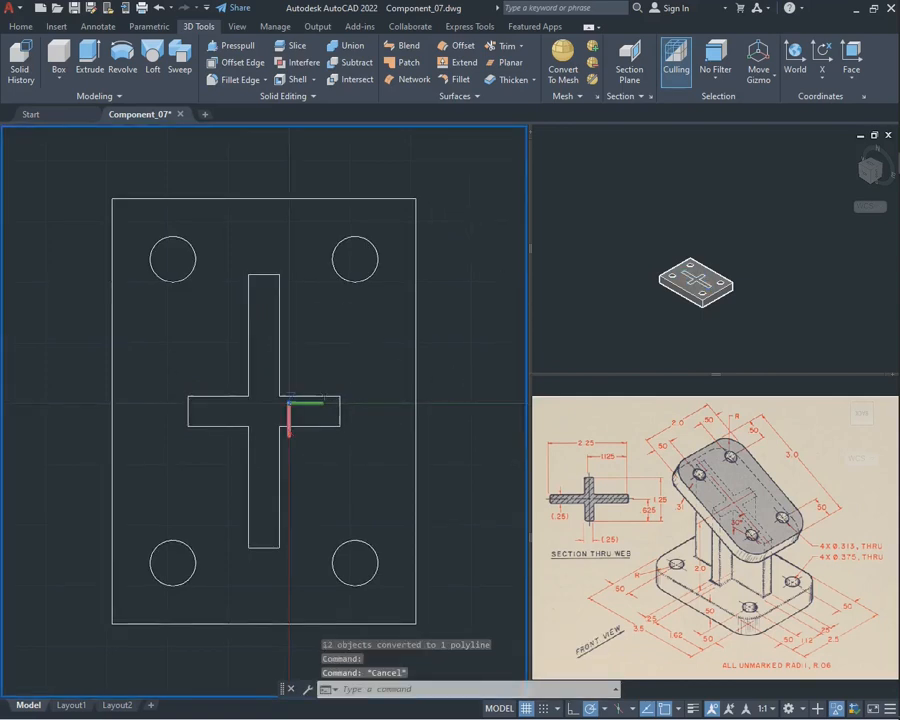
pyautogui.moveTo(330, 460); pyautogui.dragTo(427, 373)
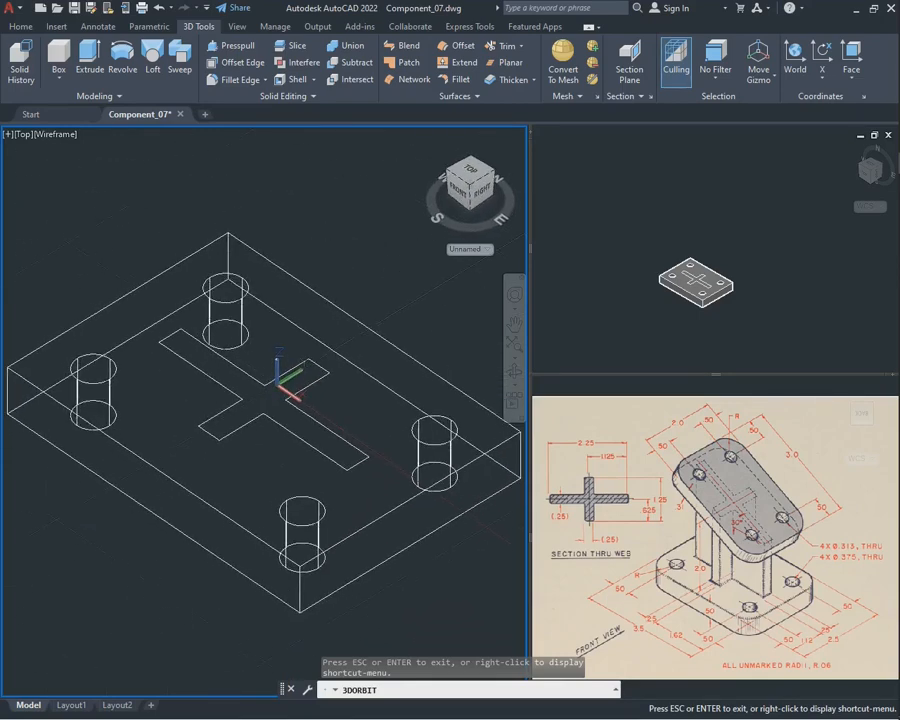
pyautogui.press('Escape')
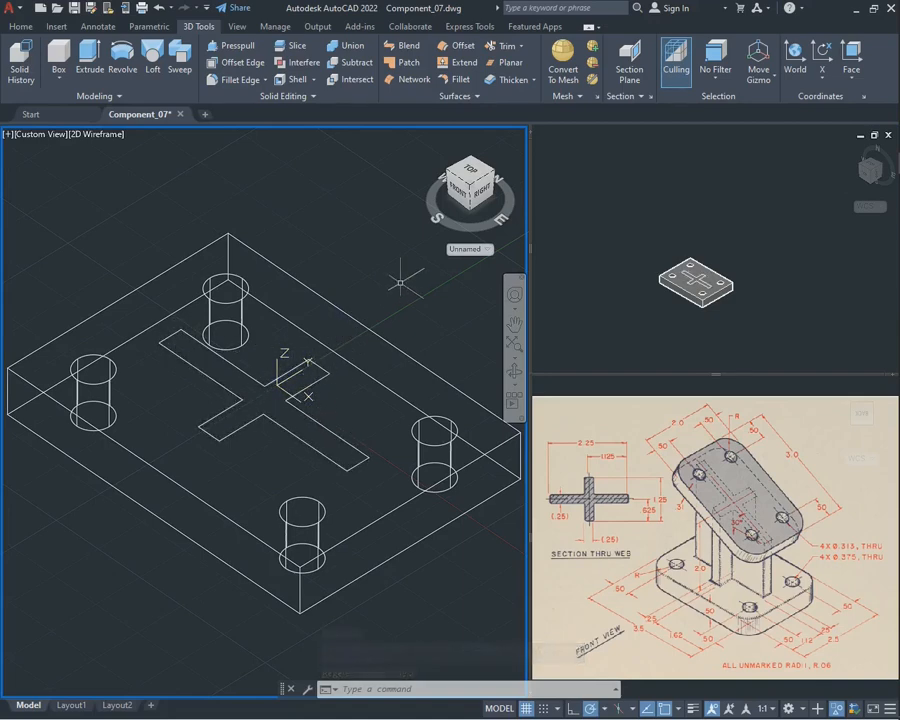
pyautogui.write('c')
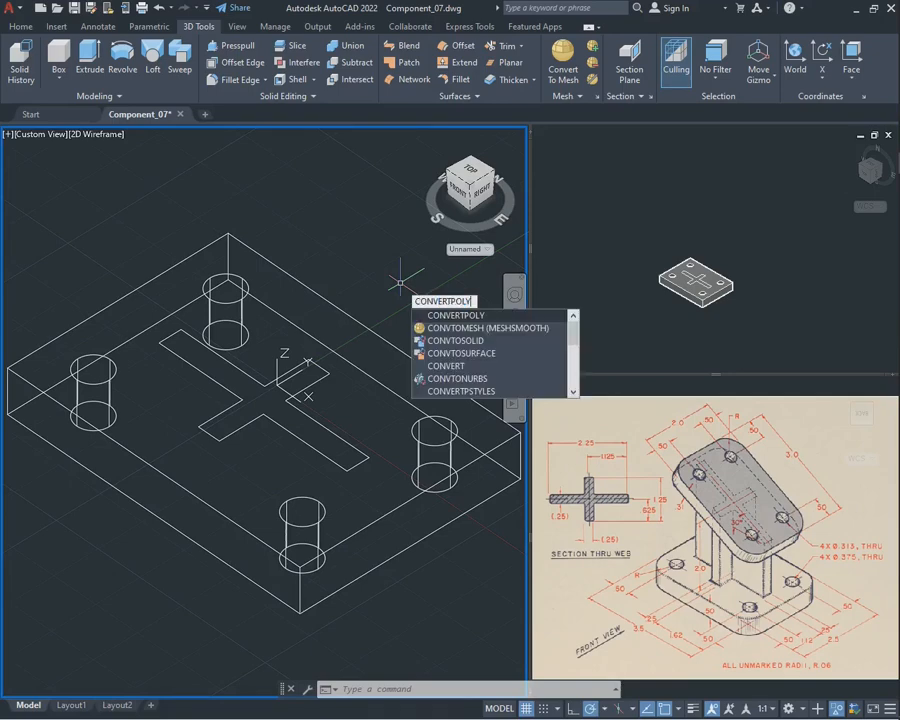
pyautogui.press('Return')
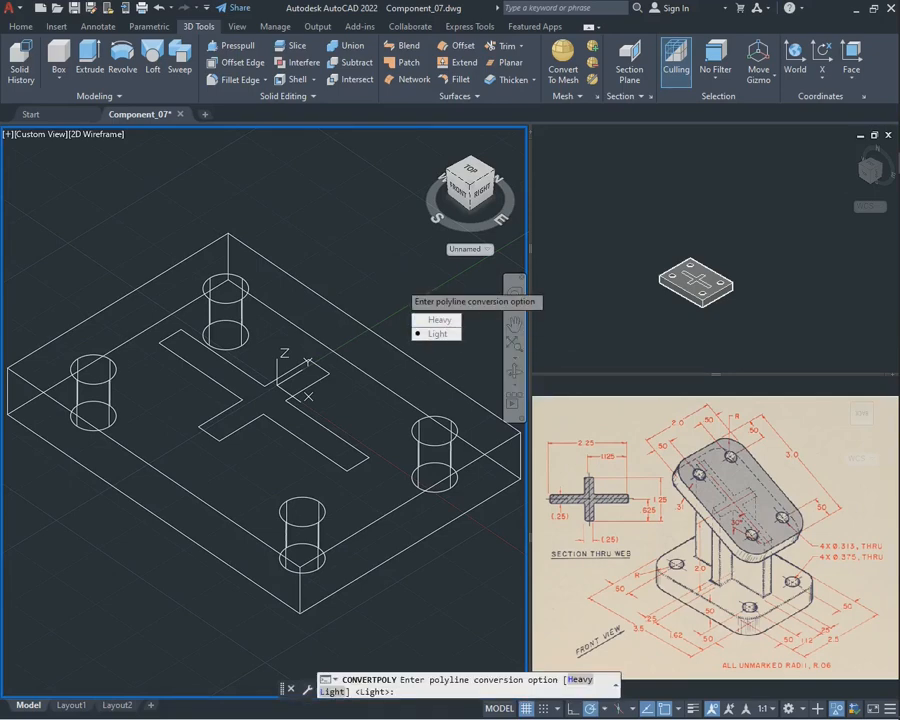
pyautogui.press('Return')
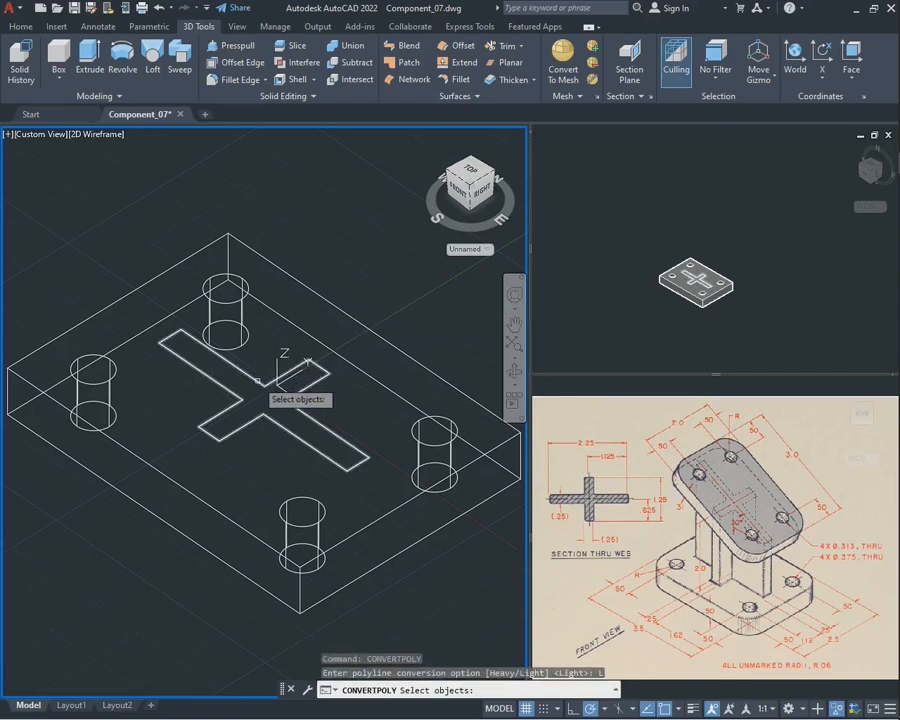
pyautogui.click(258, 380)
pyautogui.press('Return')
# End the object isolation so the hidden angled plate is shown together with the base plate
pyautogui.scroll(-5, 295, 340)
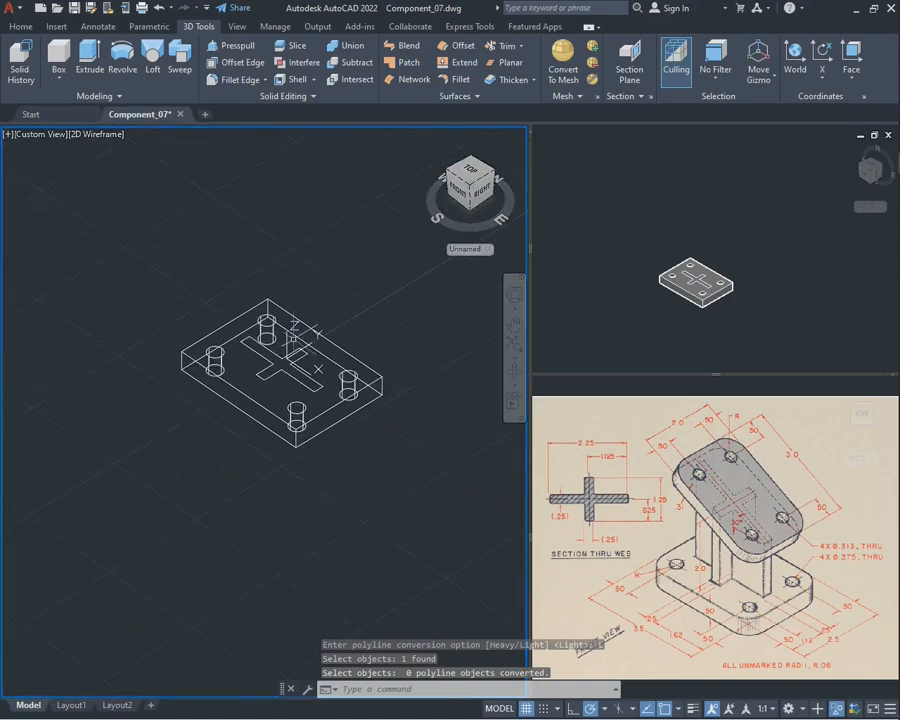
pyautogui.scroll(3, 378, 301)
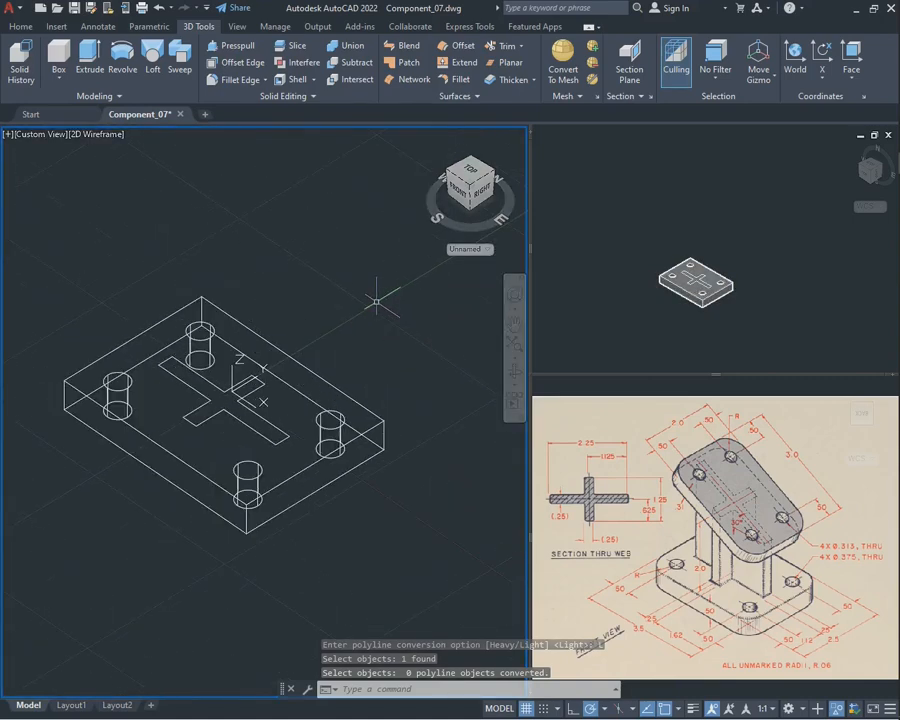
pyautogui.click(513, 370)
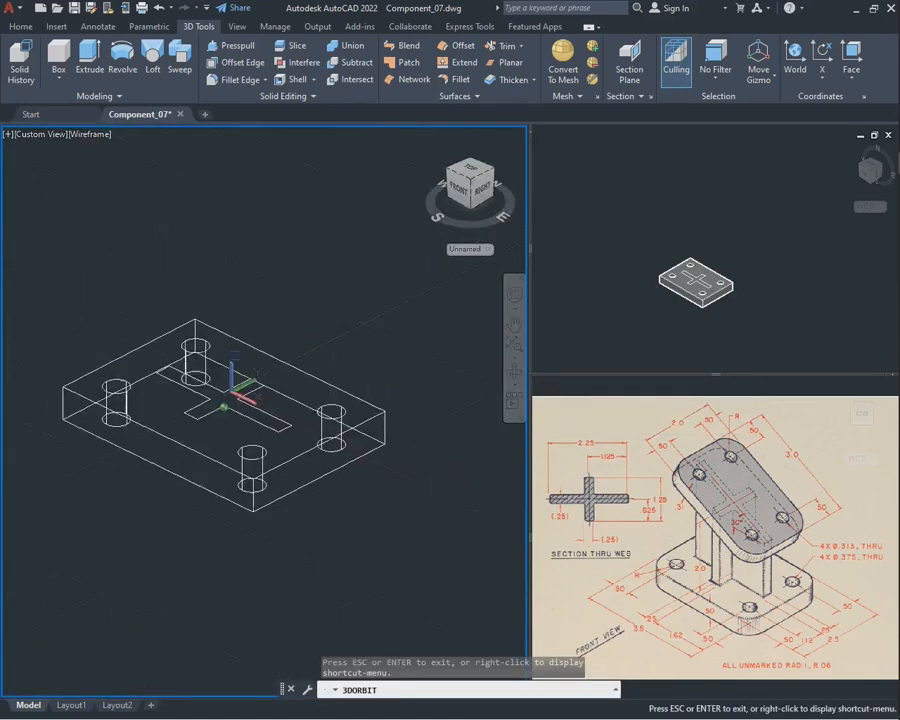
pyautogui.moveTo(255, 240); pyautogui.dragTo(260, 273)
pyautogui.press('Escape')
pyautogui.rightClick(260, 273)
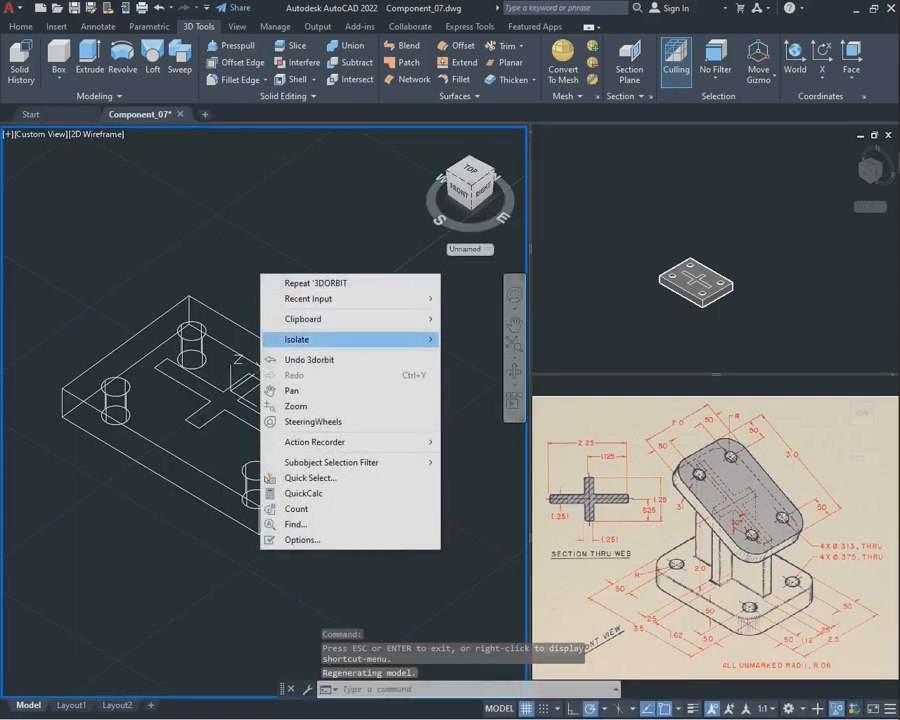
pyautogui.moveTo(400, 339)
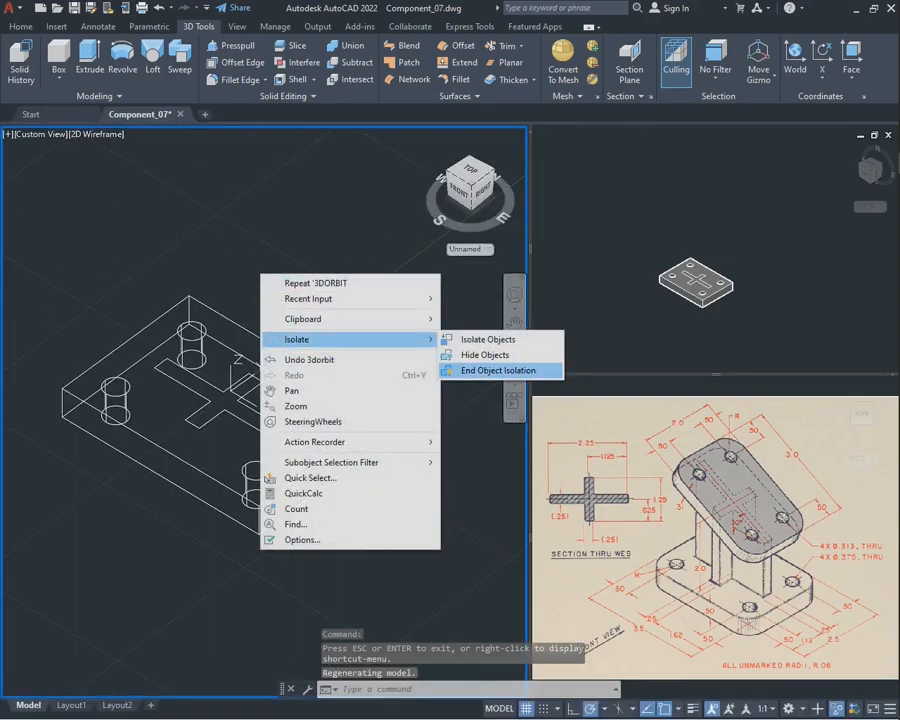
pyautogui.click(497, 370)
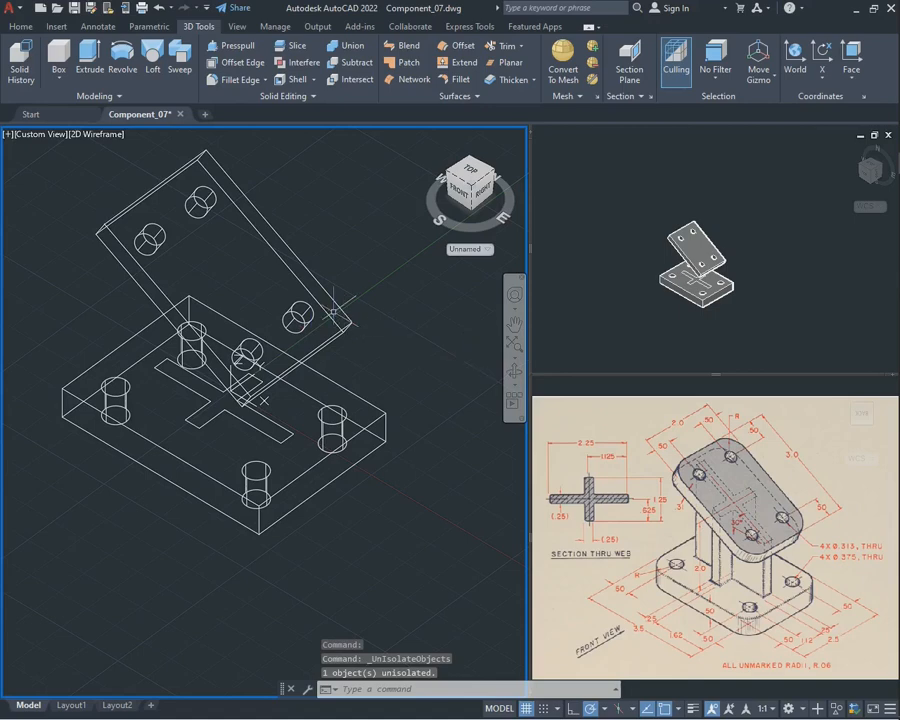
# Extrude the cross-shaped web profile upward from the base plate's top face by 3, through the angled plate
pyautogui.scroll(-2, 333, 312)
pyautogui.scroll(2, 336, 311)
pyautogui.click(514, 371)
pyautogui.moveTo(392, 400); pyautogui.dragTo(430, 378)
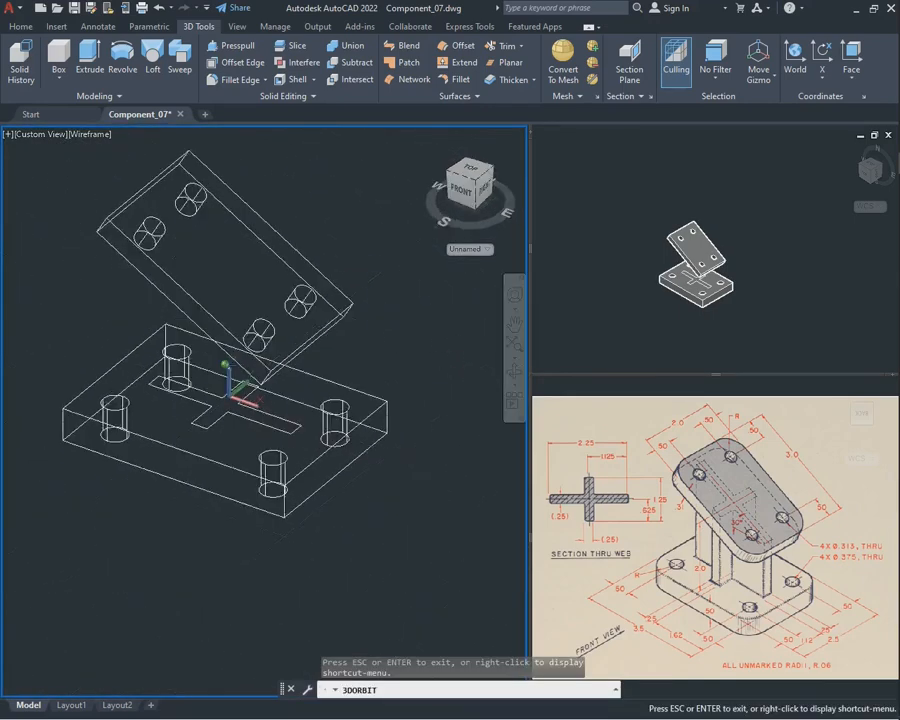
pyautogui.moveTo(380, 342)
pyautogui.mouseDown()
pyautogui.moveTo(386, 334)
pyautogui.moveTo(378, 342)
pyautogui.mouseUp()
pyautogui.press('Escape')
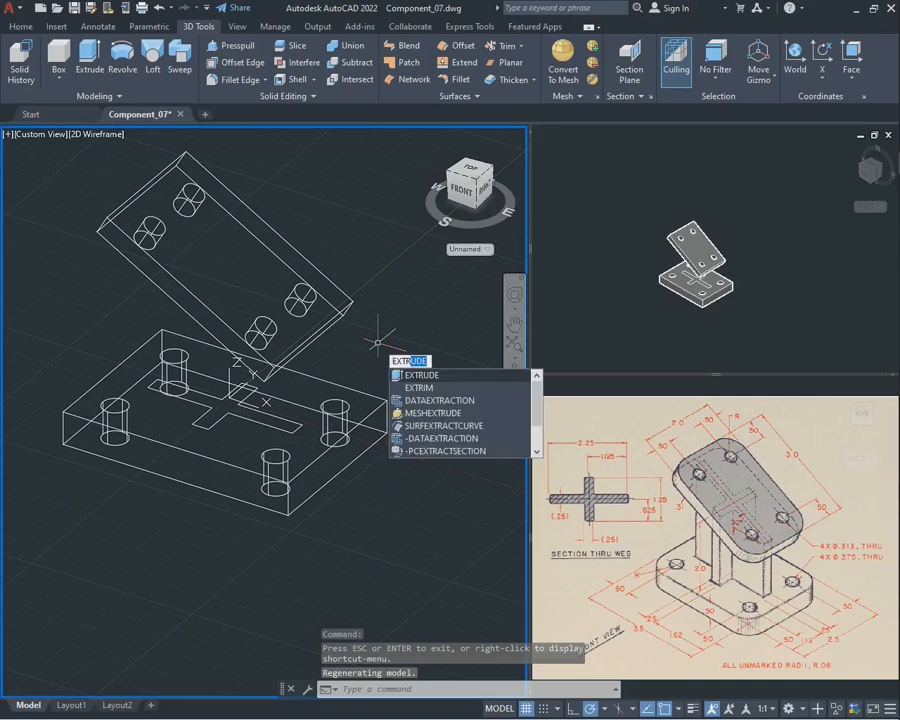
pyautogui.press('Return')
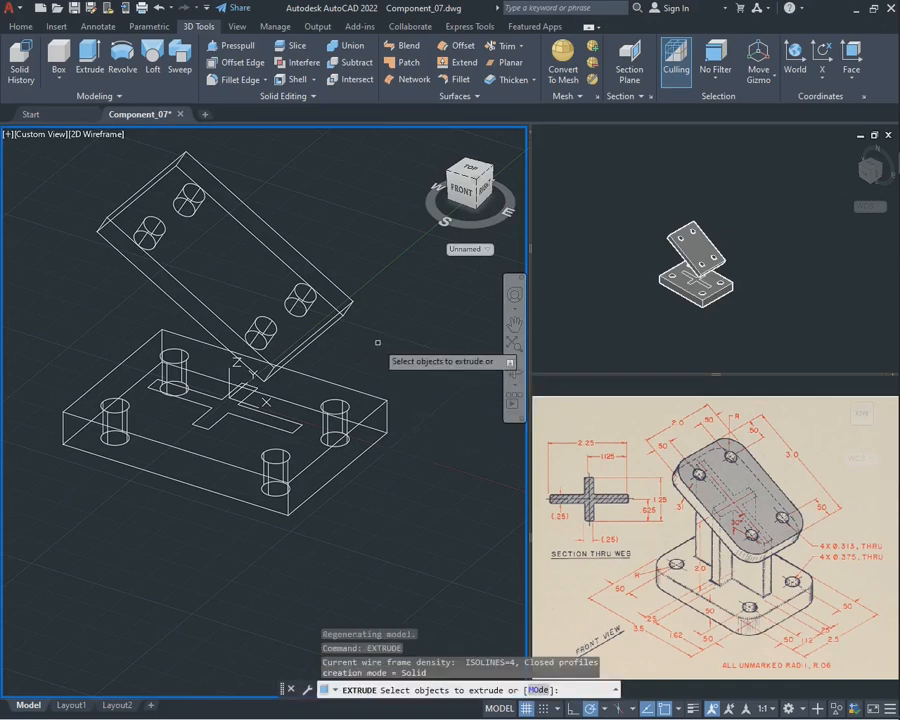
pyautogui.click(285, 415)
pyautogui.press('Return')
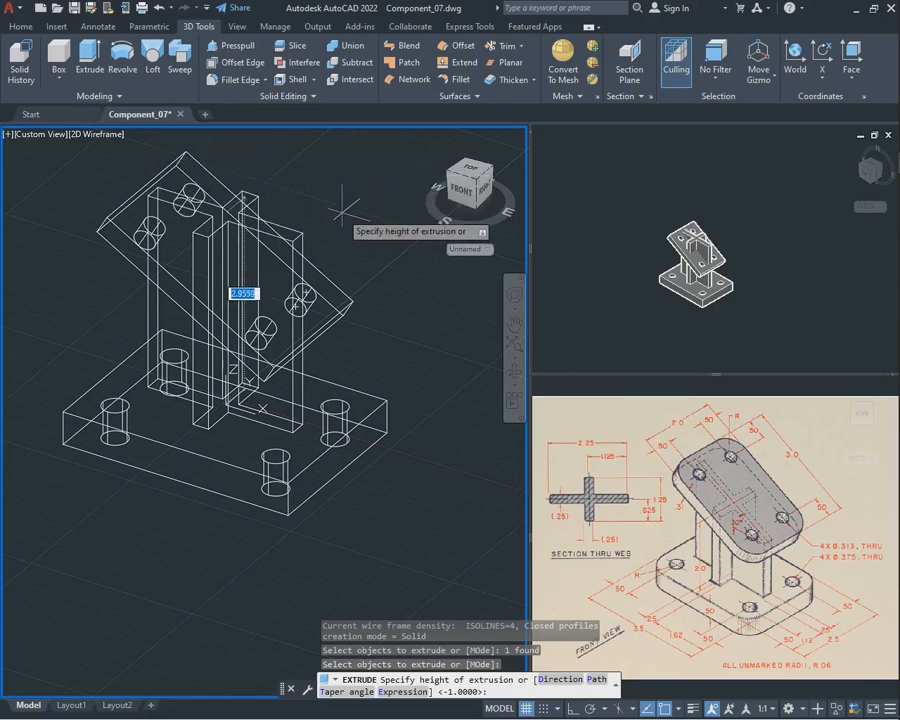
pyautogui.press('Return')
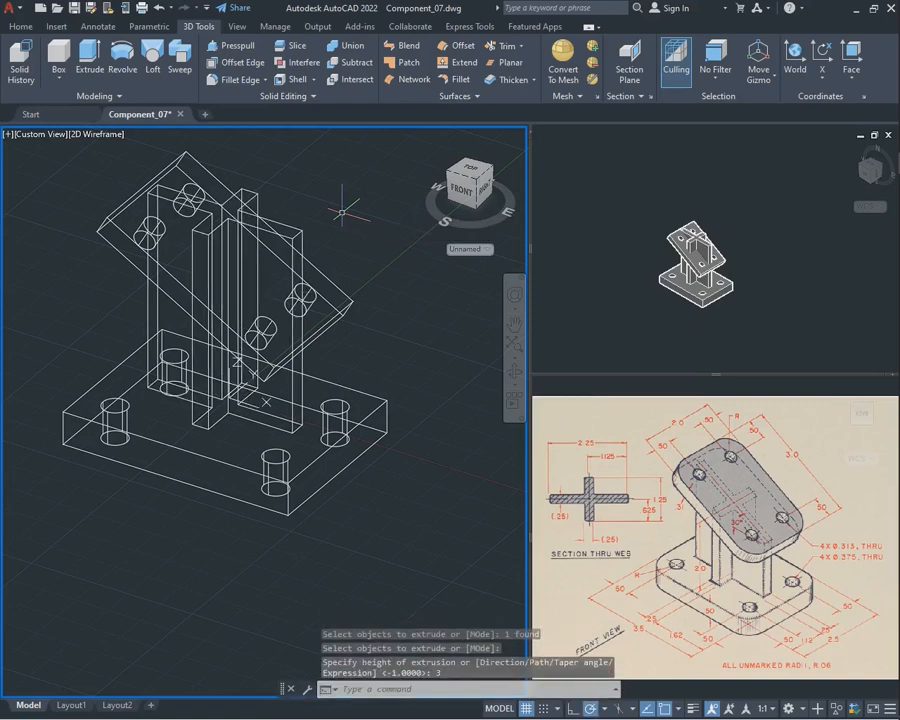
# Examine the extruded web and both plates enlarged and centred in the shaded SE Isometric viewport
pyautogui.click(705, 238)
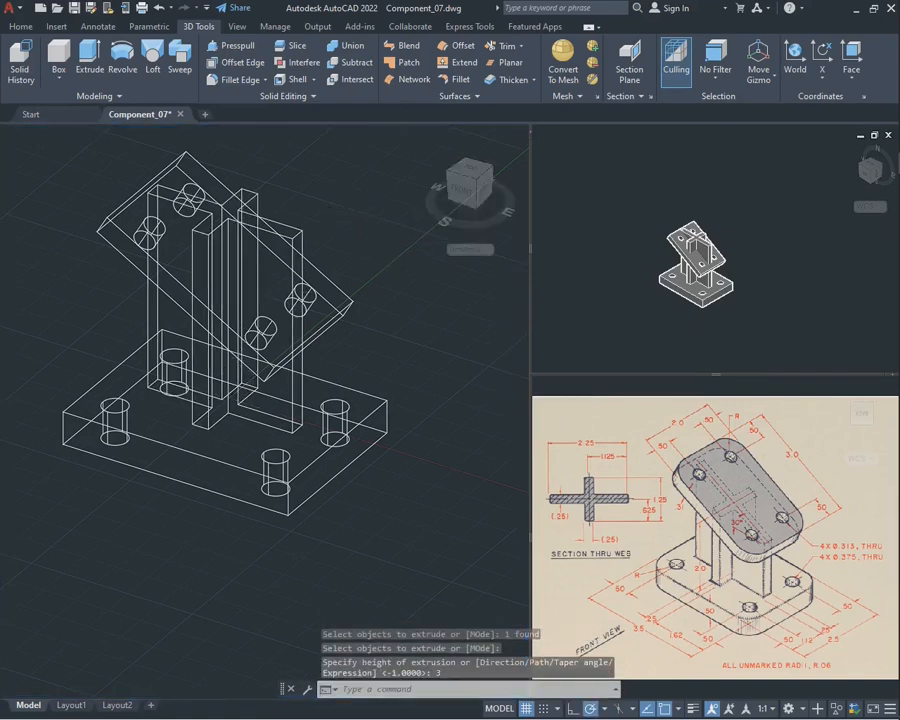
pyautogui.click(776, 268)
pyautogui.click(788, 284)
pyautogui.scroll(2, 792, 259)
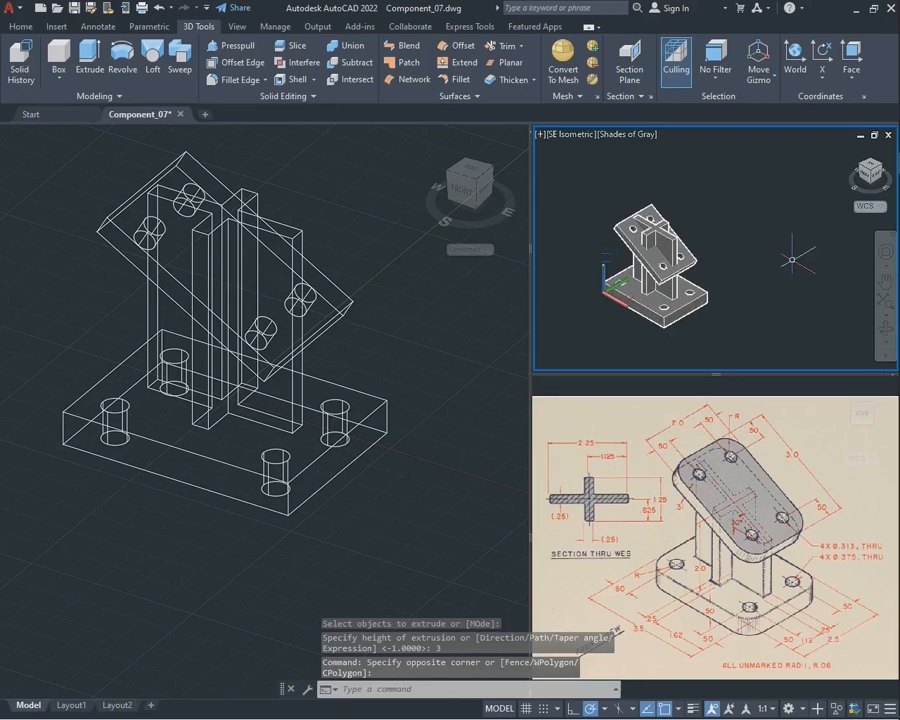
pyautogui.click(886, 282)
pyautogui.moveTo(727, 265); pyautogui.dragTo(762, 262)
pyautogui.scroll(2, 765, 261)
pyautogui.scroll(1, 766, 261)
pyautogui.scroll(1, 757, 260)
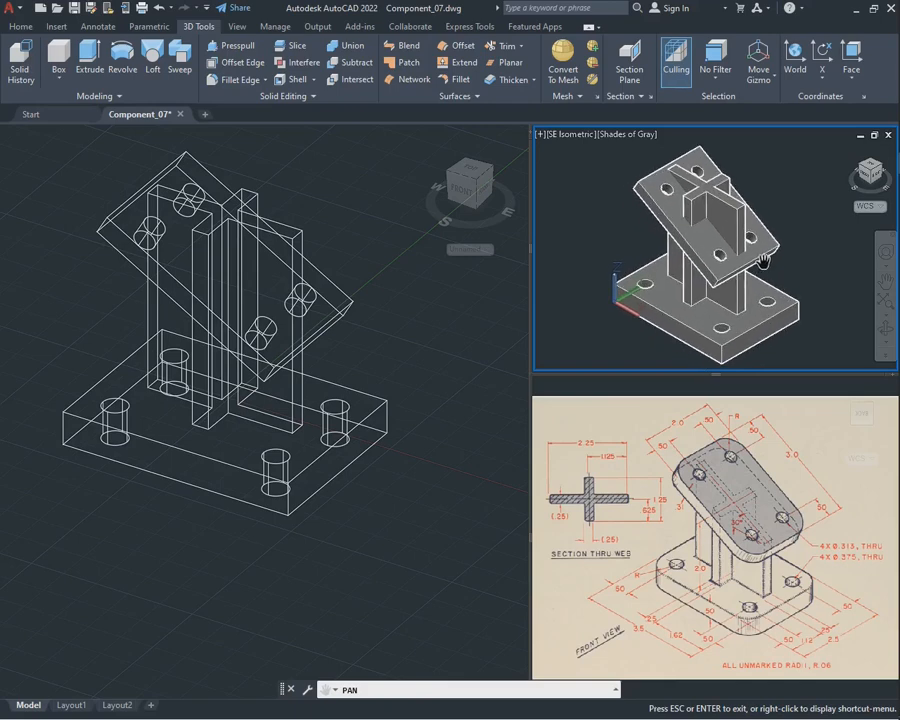
pyautogui.press('Escape')
# Return to the wireframe viewport and examine from the front the part of the web that projects above the angled plate
pyautogui.click(445, 315)
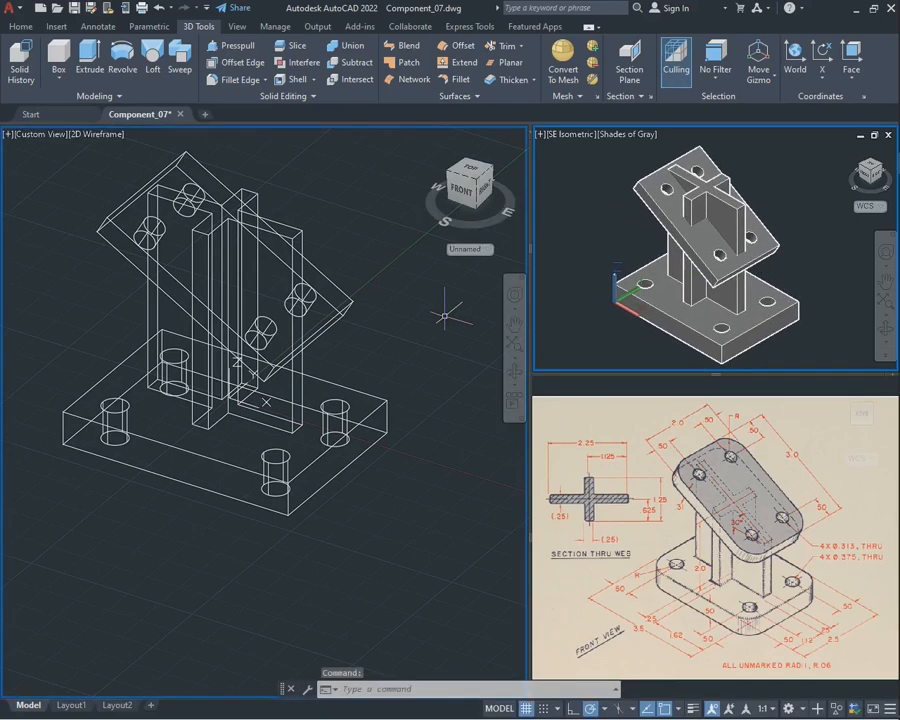
pyautogui.click(390, 305)
pyautogui.press('Escape')
pyautogui.click(408, 320)
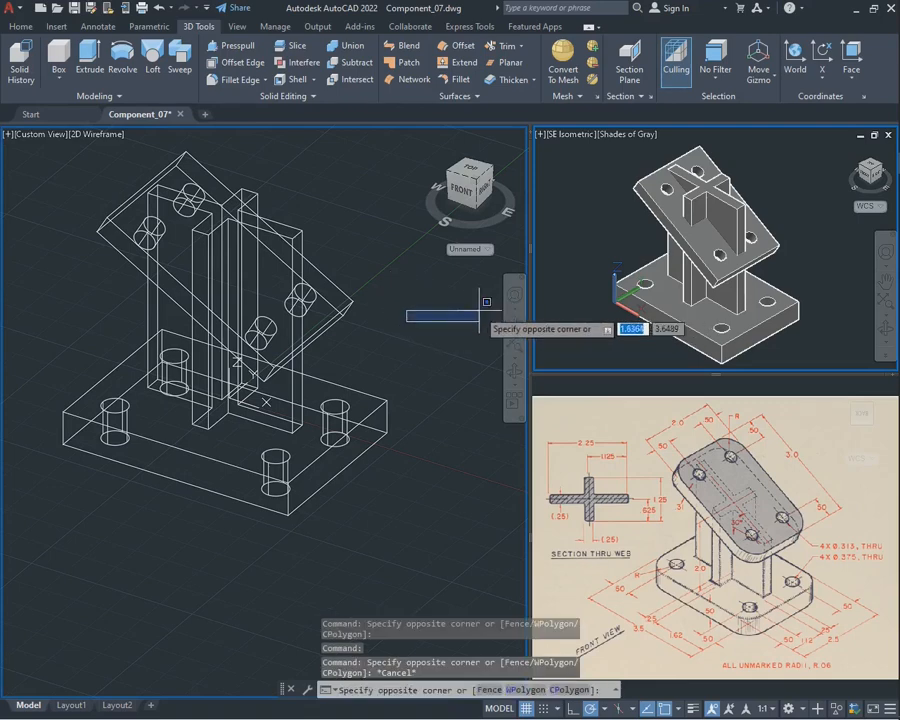
pyautogui.click(580, 305)
pyautogui.click(440, 316)
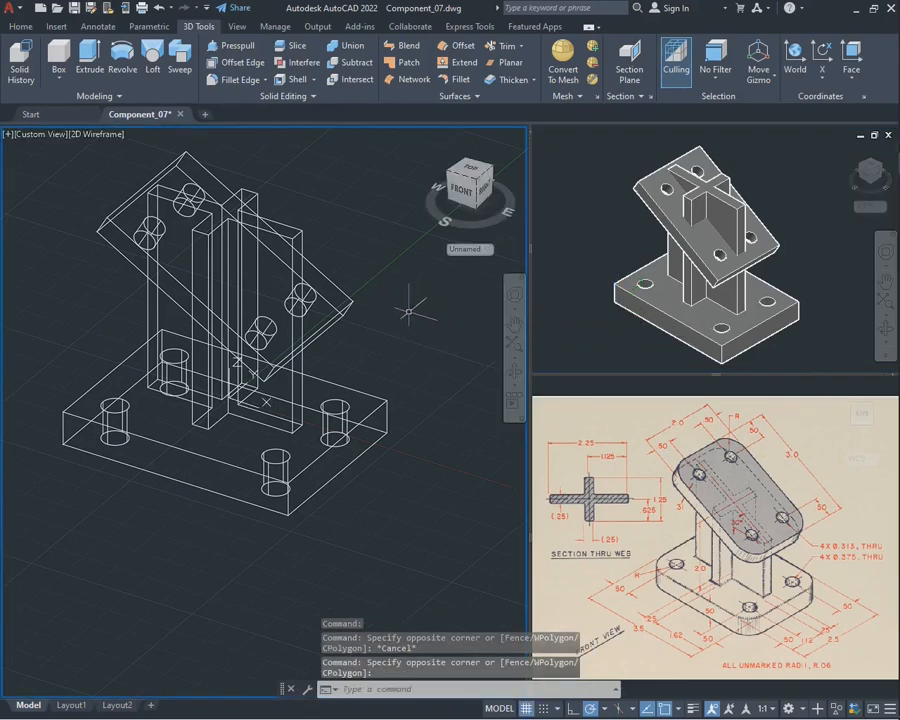
pyautogui.keyDown('shift'); pyautogui.moveTo(362, 263); pyautogui.dragTo(248, 272, button='middle'); pyautogui.keyUp('shift')
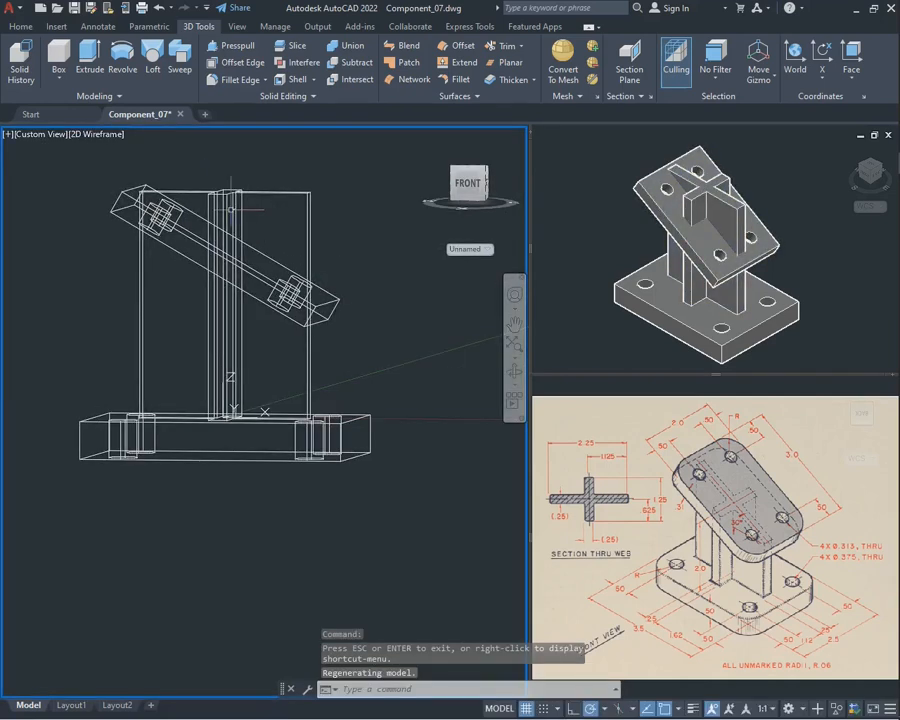
pyautogui.click(315, 215)
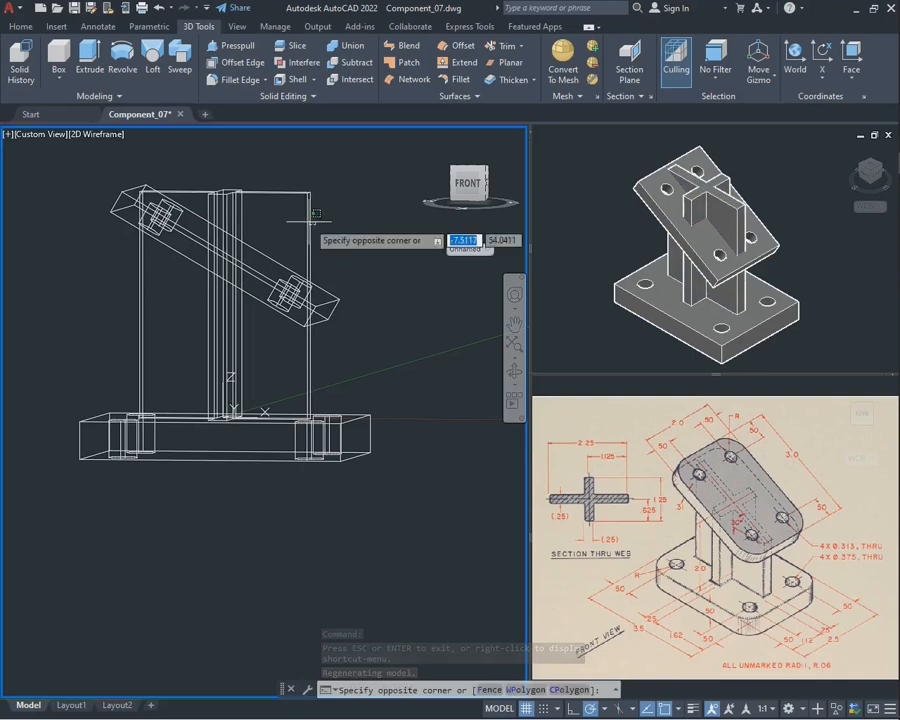
pyautogui.click(275, 204)
pyautogui.press('Escape')
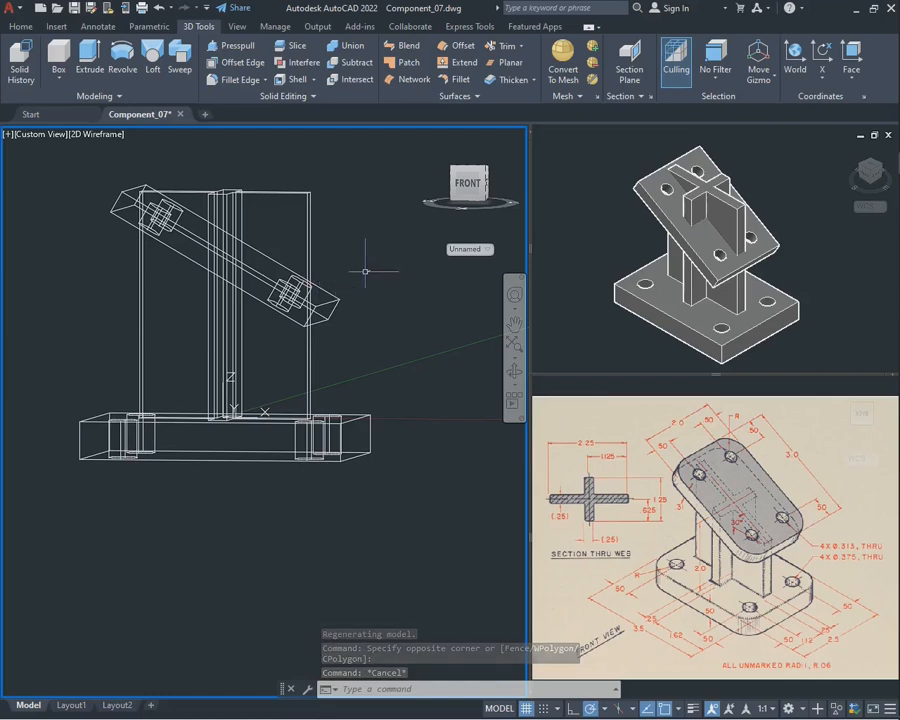
# Align the UCS to the front side face of the angled plate
pyautogui.click(851, 54)
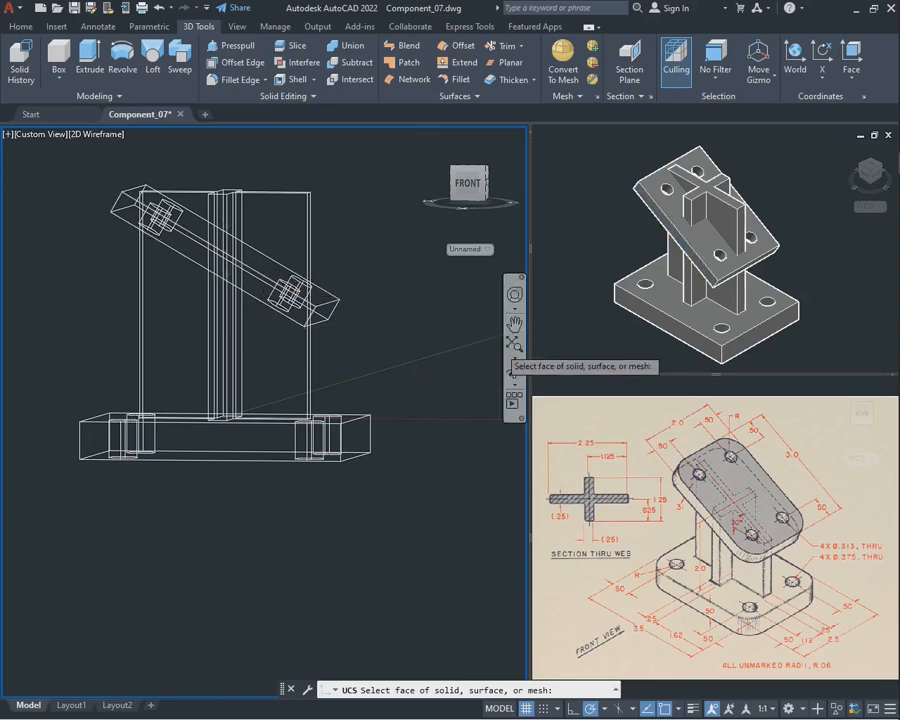
pyautogui.click(514, 370)
pyautogui.moveTo(170, 330); pyautogui.dragTo(221, 325)
pyautogui.press('Escape')
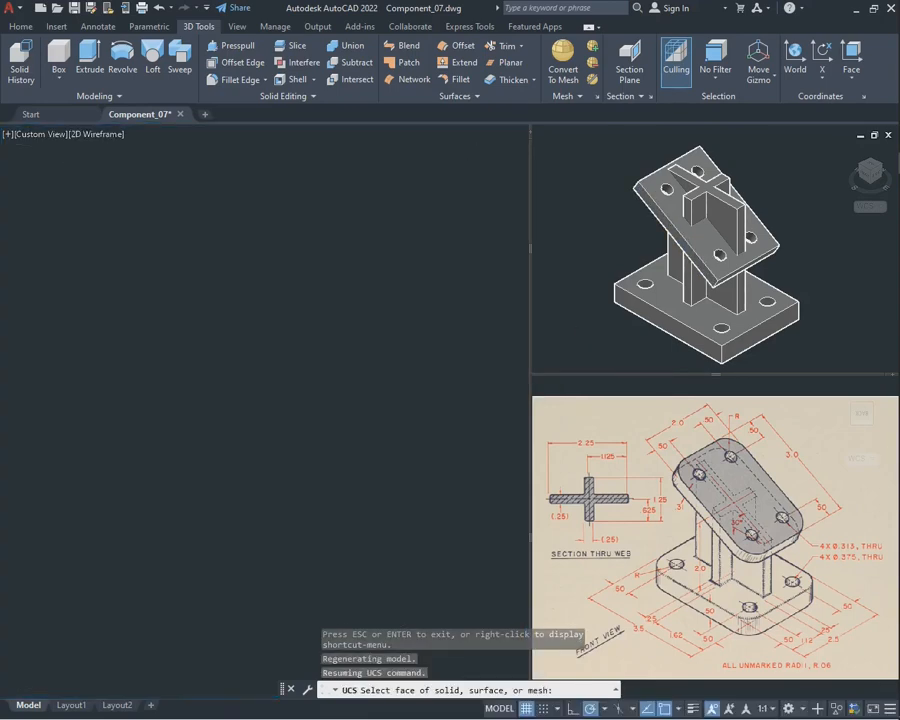
pyautogui.click(216, 263)
pyautogui.press('Return')
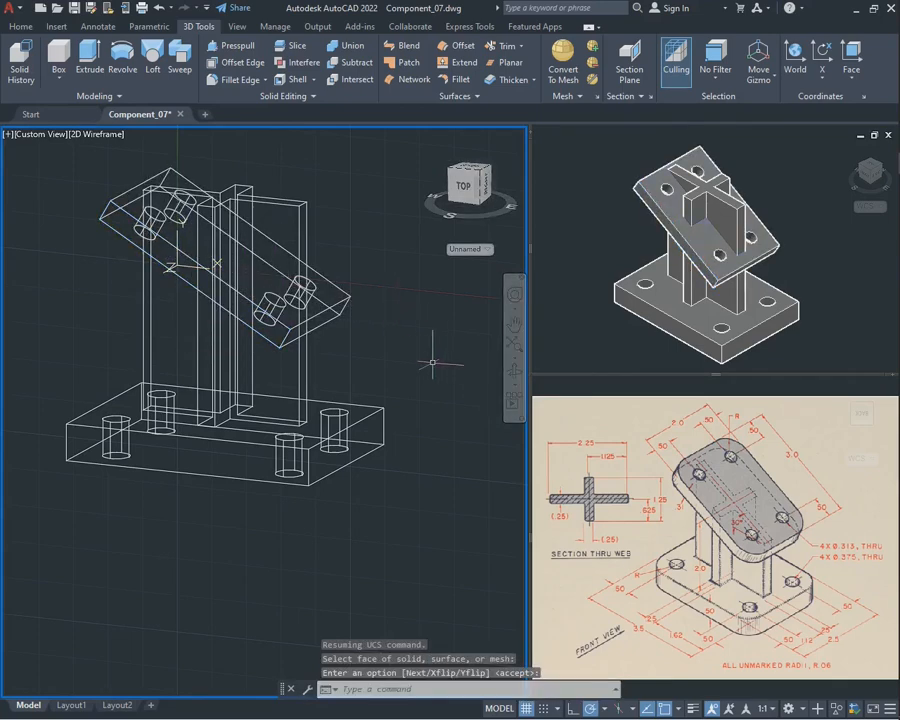
pyautogui.click(514, 372)
pyautogui.moveTo(205, 350); pyautogui.dragTo(226, 328)
pyautogui.press('Escape')
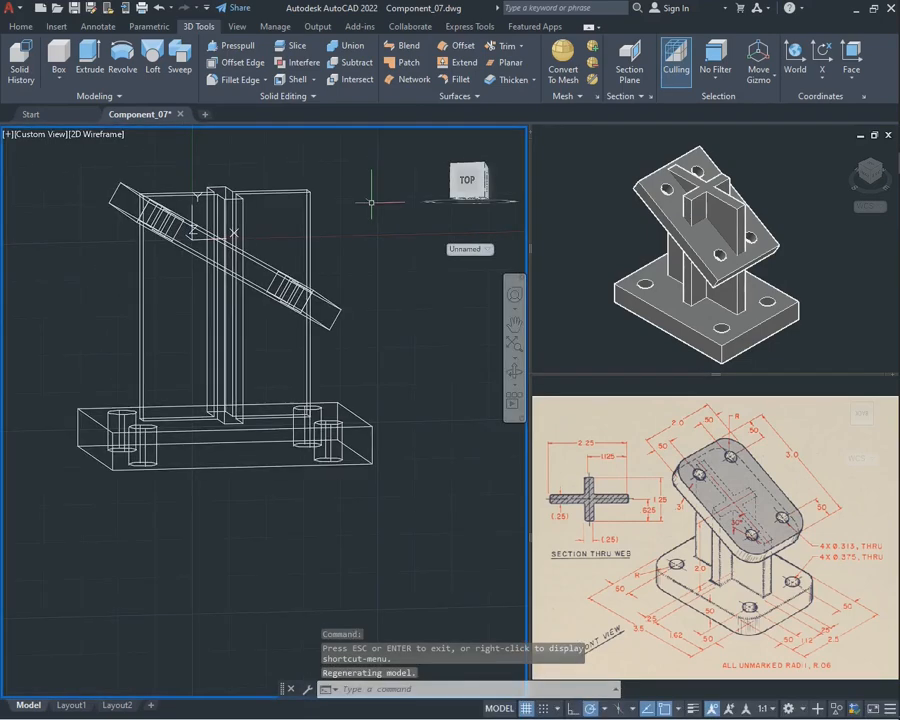
pyautogui.write('cut')
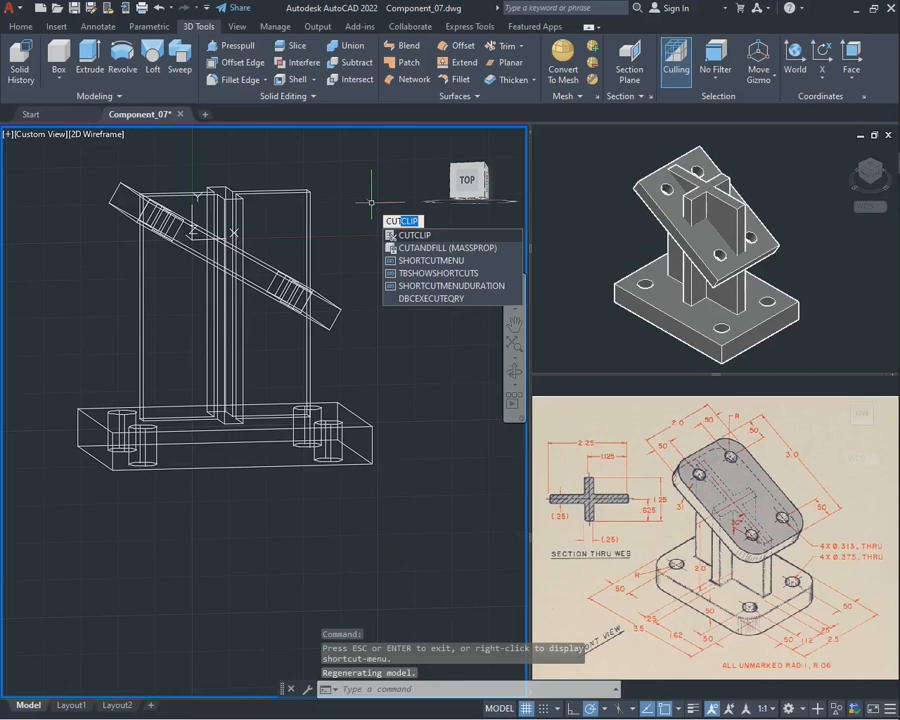
pyautogui.press('Escape')
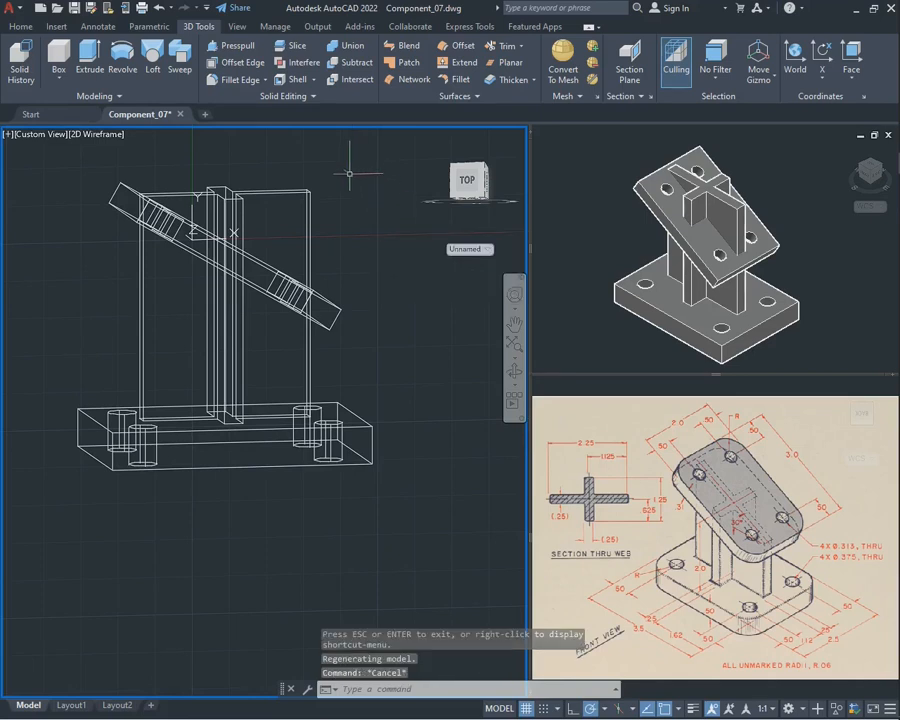
# Slice the cross-shaped web along the front upper edge of the angled plate, using two endpoints and keeping both sides
pyautogui.write('slice')
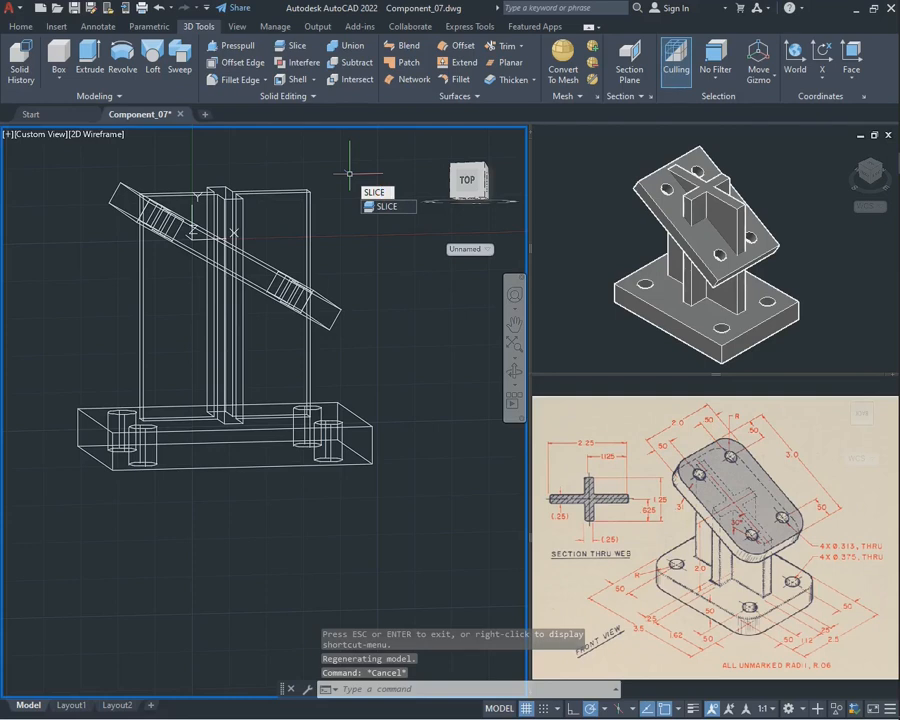
pyautogui.press('Return')
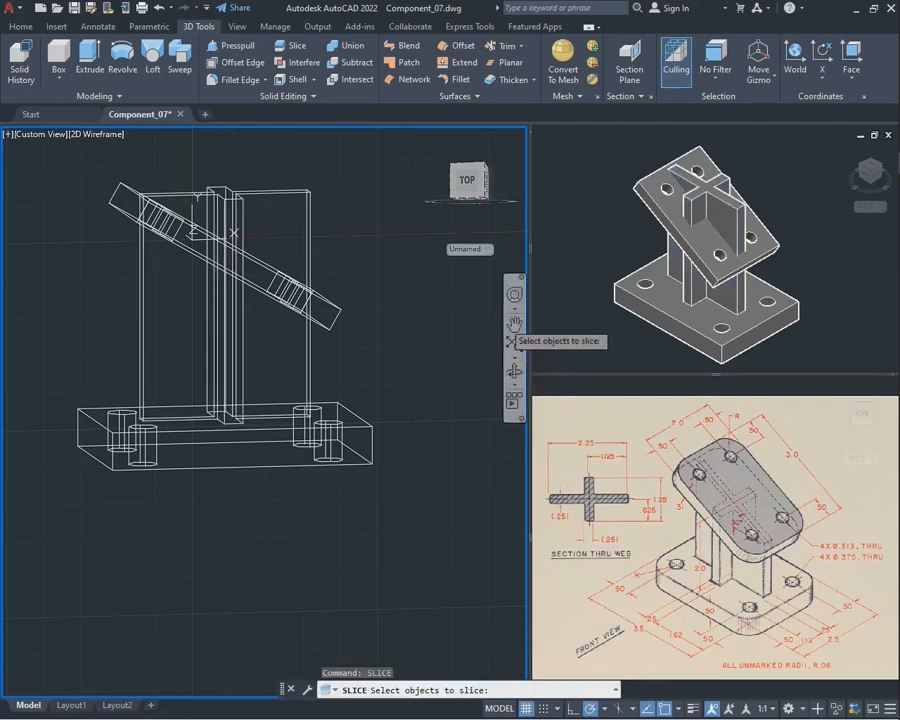
pyautogui.click(514, 322)
pyautogui.moveTo(317, 245); pyautogui.dragTo(355, 346)
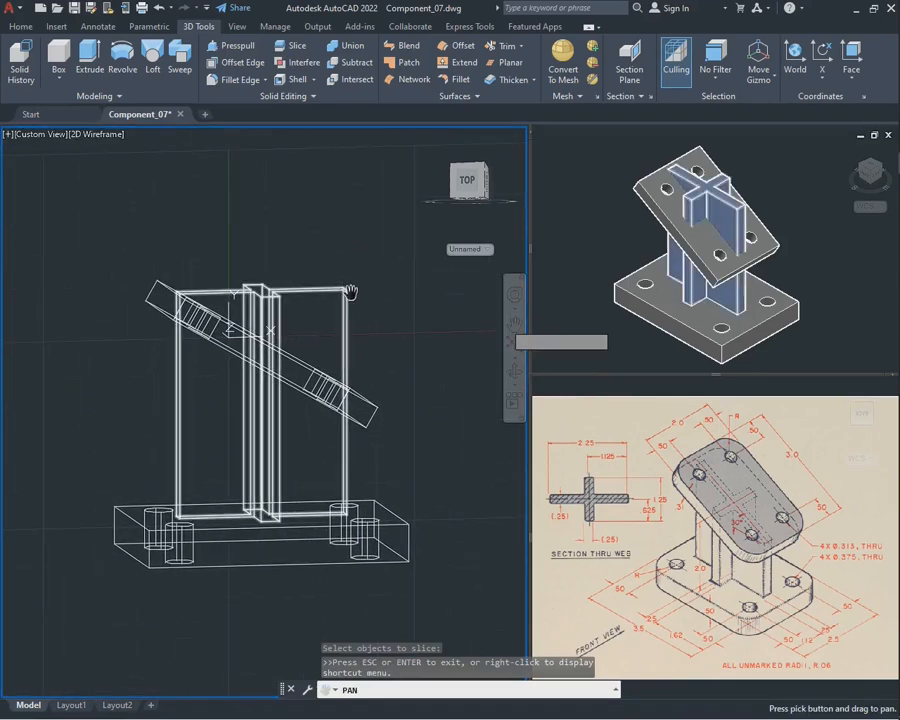
pyautogui.press('Escape')
pyautogui.click(514, 372)
pyautogui.moveTo(370, 390); pyautogui.dragTo(308, 405)
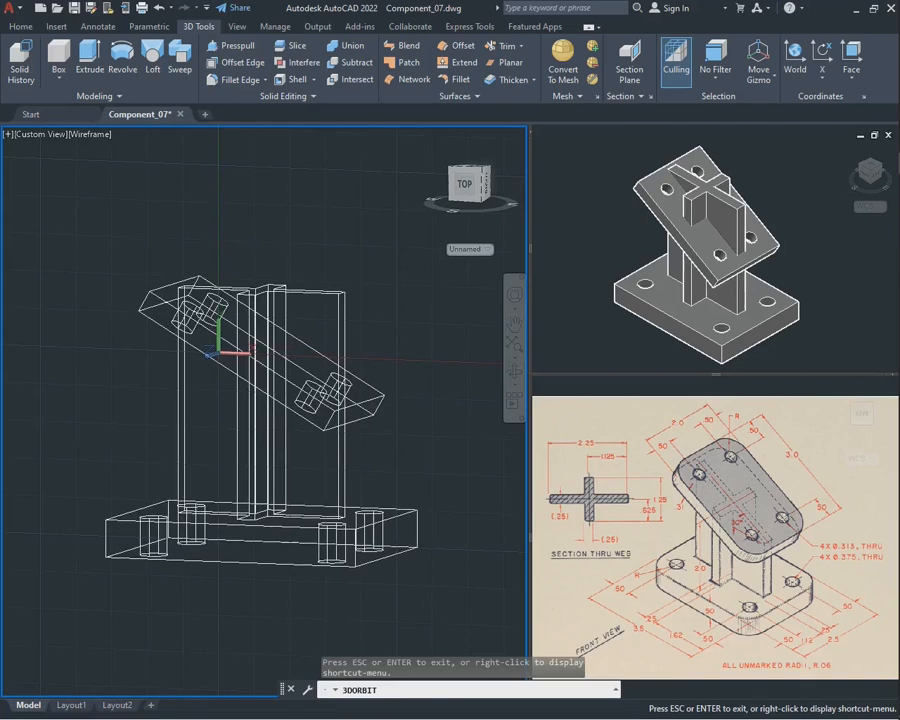
pyautogui.press('Escape')
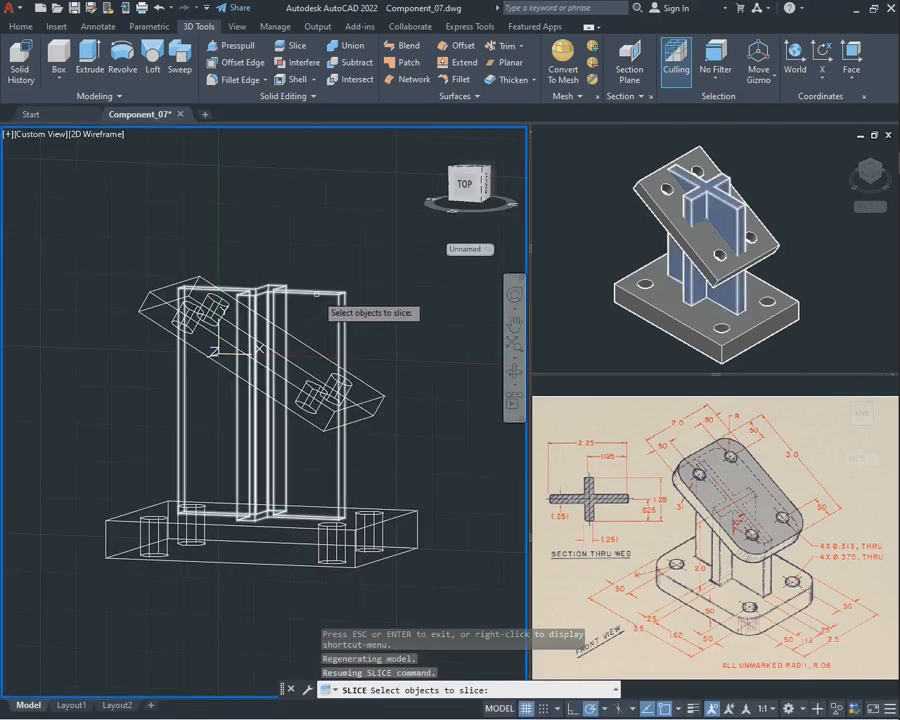
pyautogui.click(318, 292)
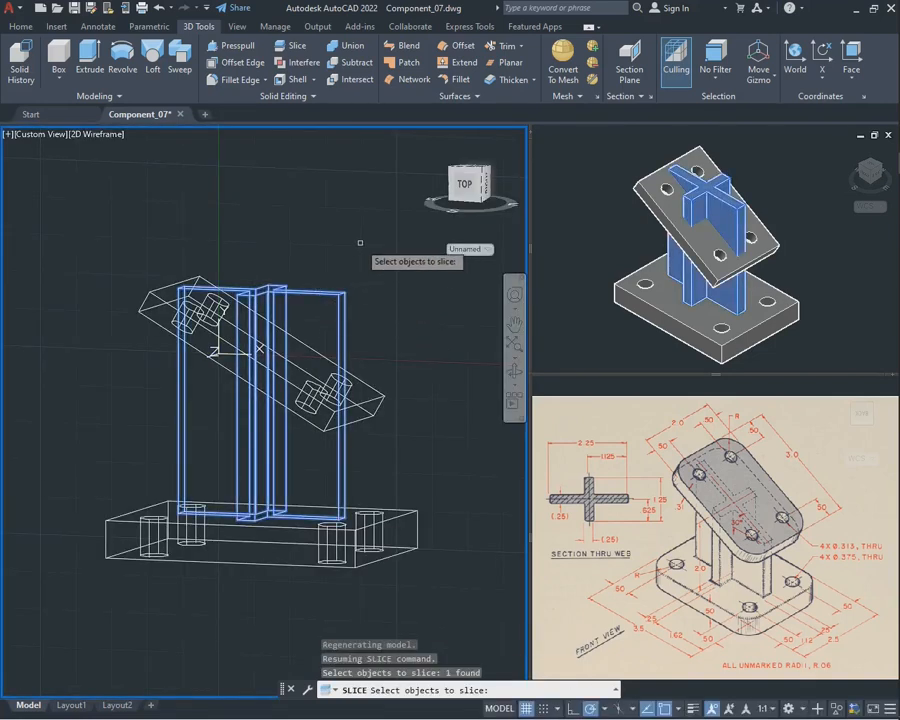
pyautogui.press('Return')
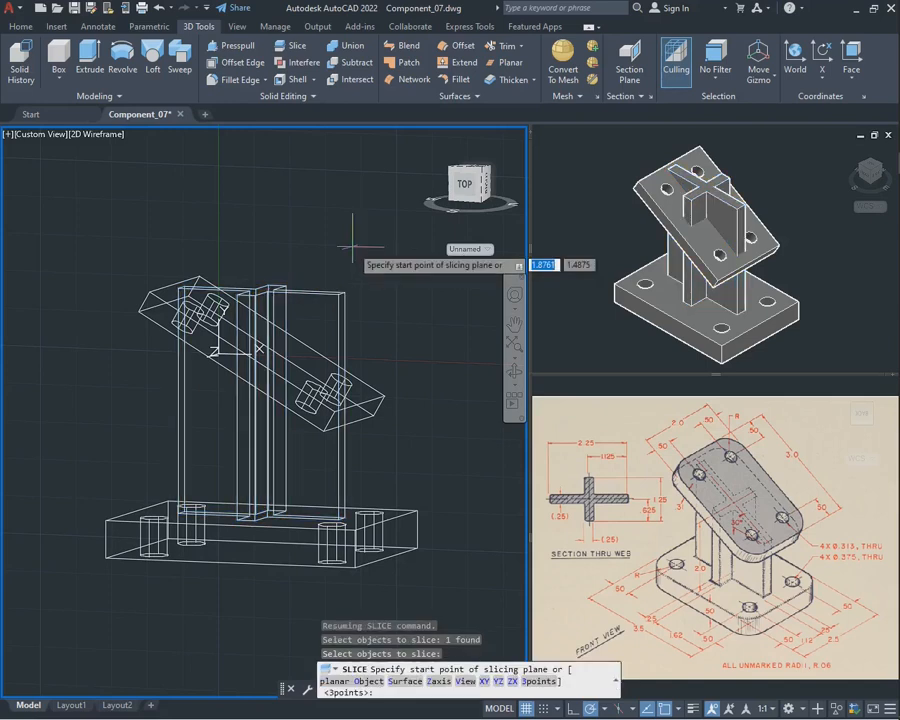
pyautogui.click(150, 291)
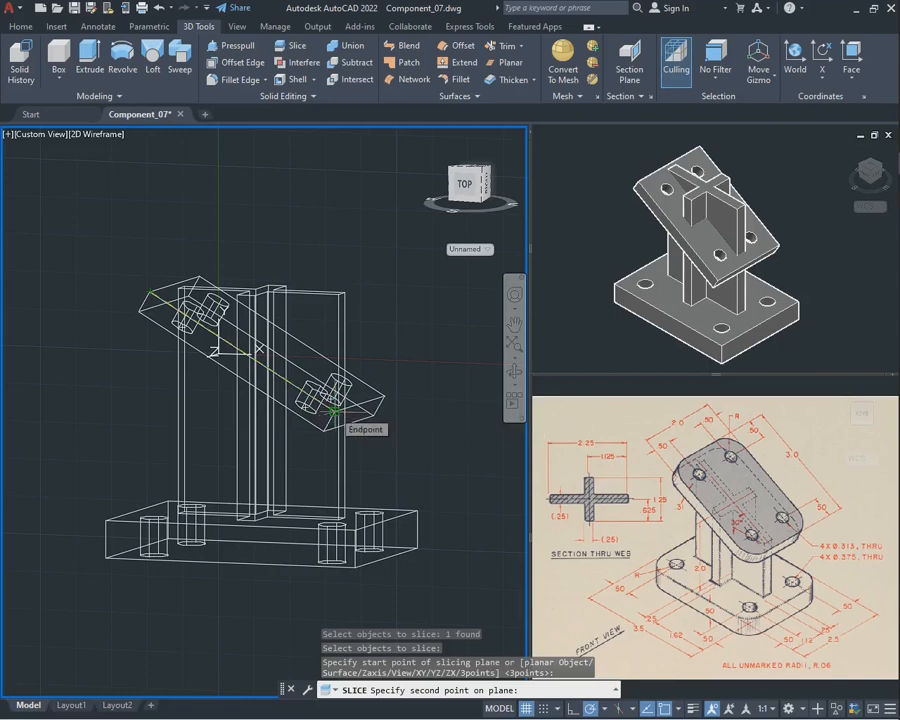
pyautogui.click(334, 411)
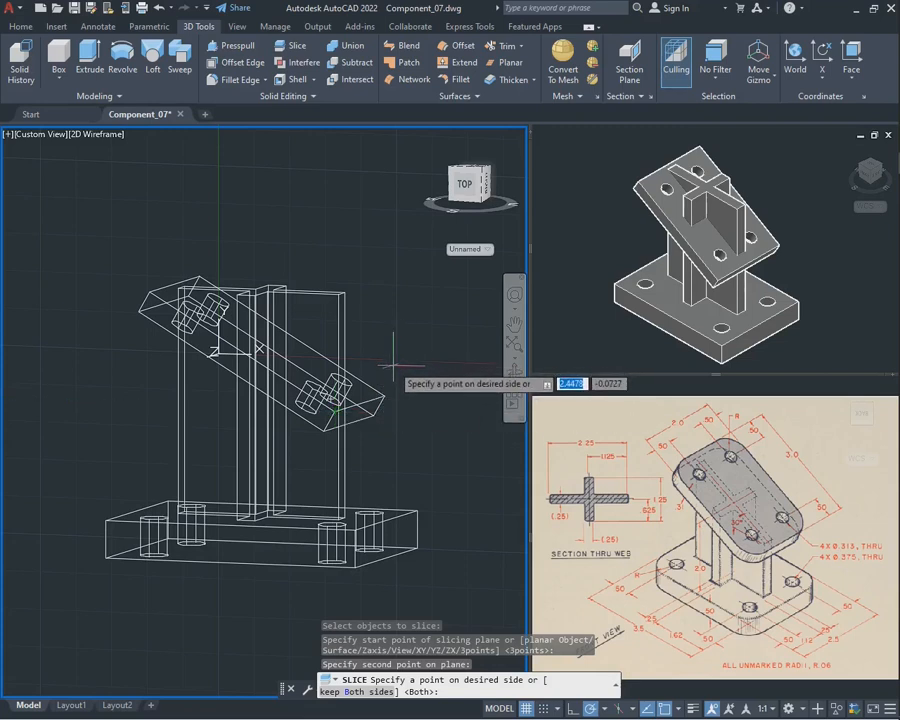
pyautogui.press('Return')
# Erase the cut-off portion of the web above the angled plate
pyautogui.click(320, 308)
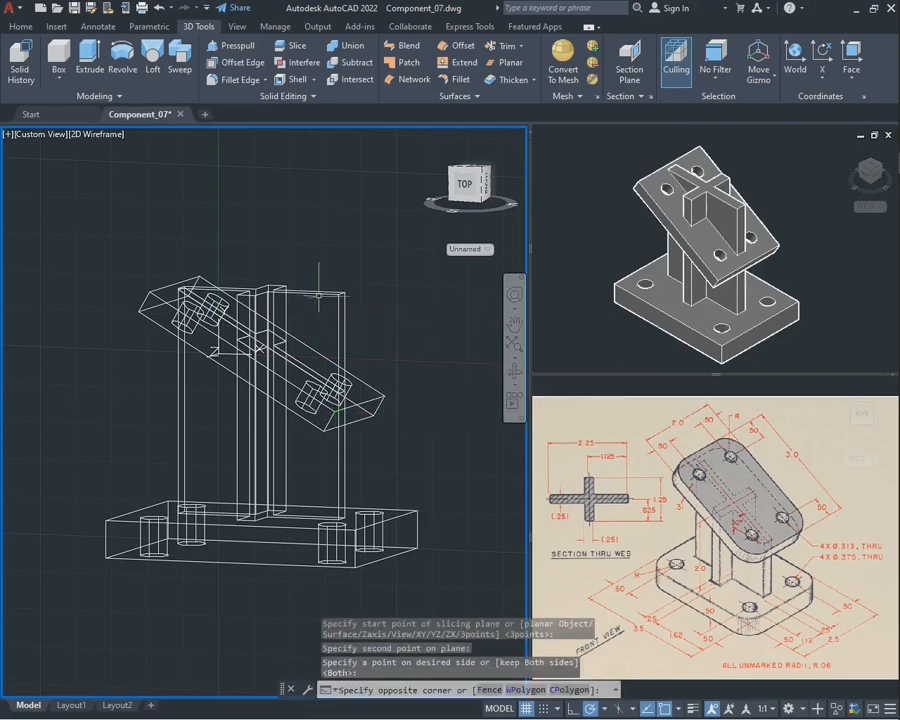
pyautogui.click(318, 292)
pyautogui.click(328, 299)
pyautogui.click(319, 291)
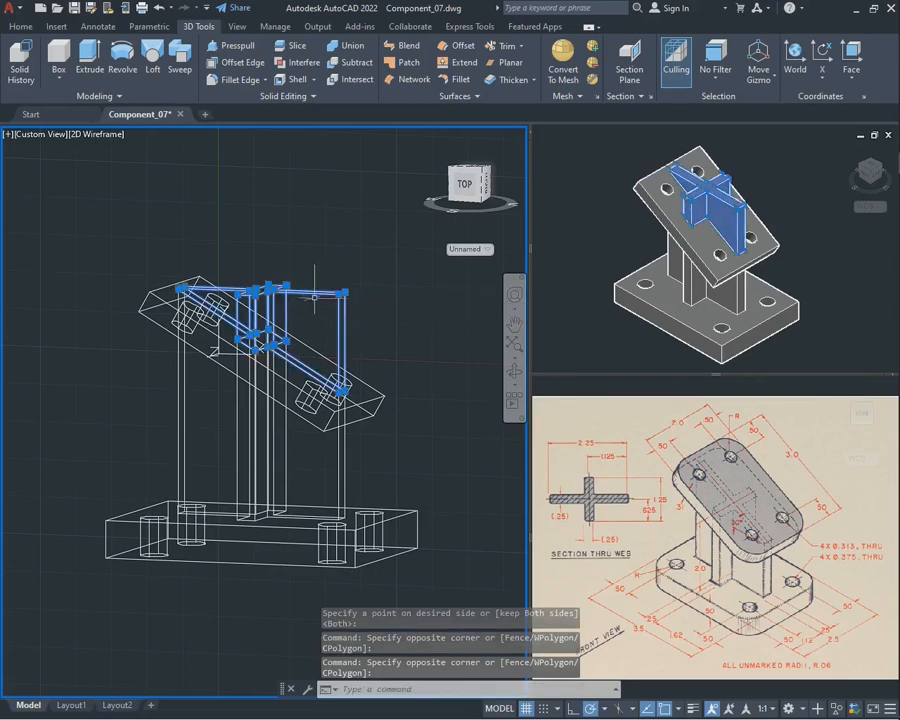
pyautogui.click(514, 371)
pyautogui.moveTo(400, 360); pyautogui.dragTo(381, 363)
pyautogui.press('Escape')
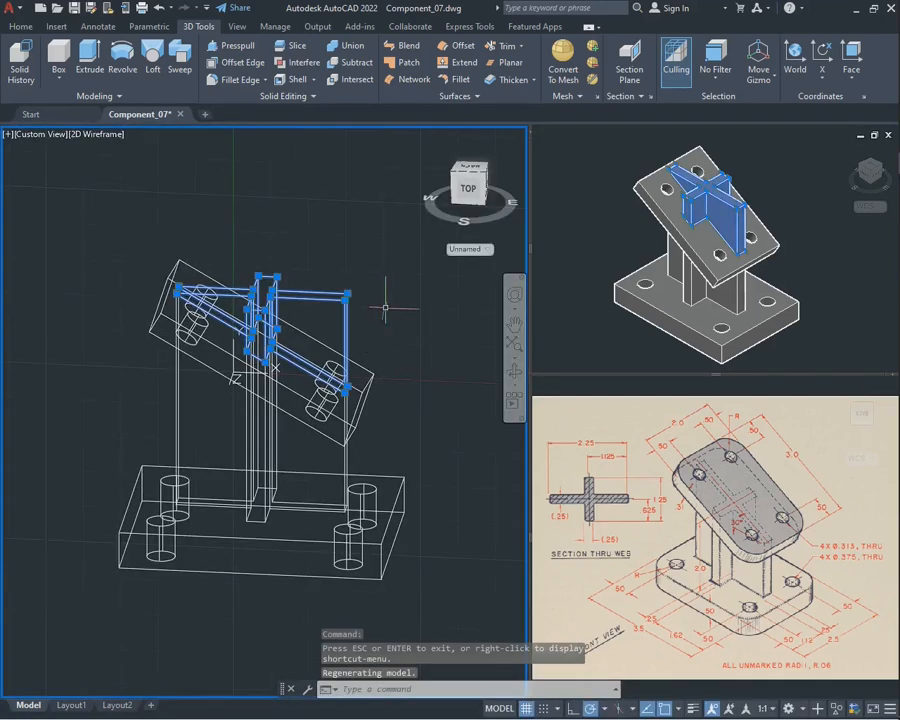
pyautogui.press('Delete')
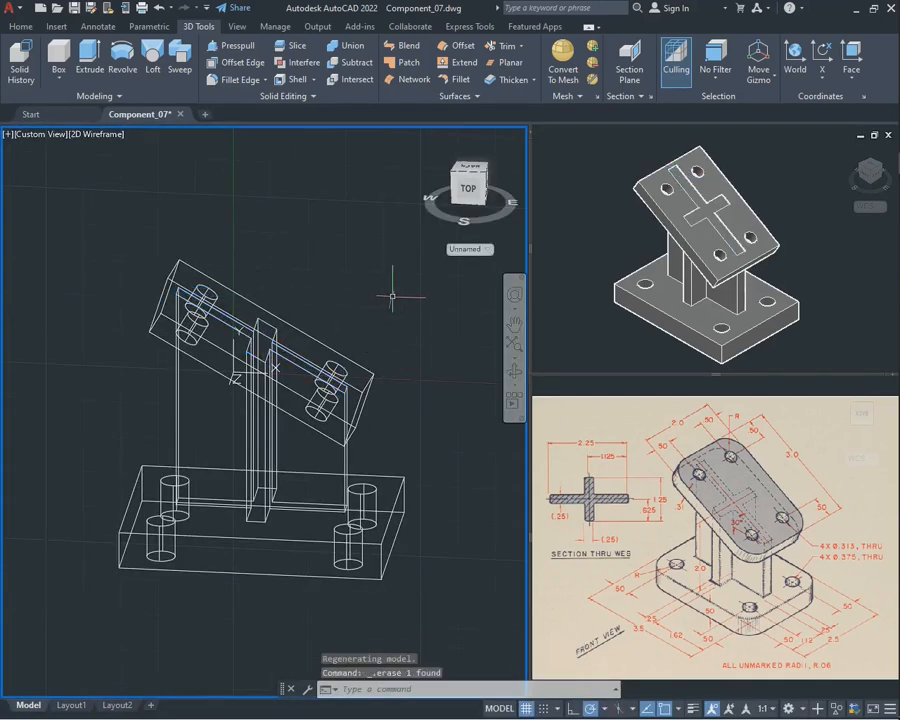
# Examine the trimmed web and its junction with the angled plate from several angles in the wireframe view
pyautogui.click(514, 372)
pyautogui.moveTo(400, 375); pyautogui.dragTo(311, 466)
pyautogui.press('Escape')
pyautogui.click(265, 438)
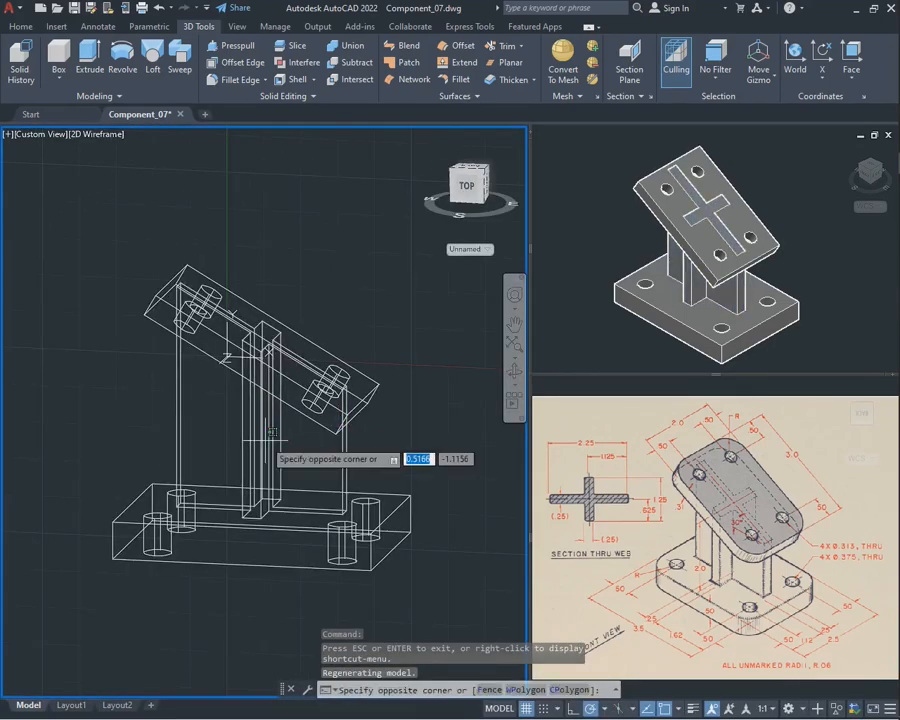
pyautogui.press('Escape')
pyautogui.click(514, 372)
pyautogui.moveTo(425, 385); pyautogui.dragTo(286, 436)
pyautogui.press('Escape')
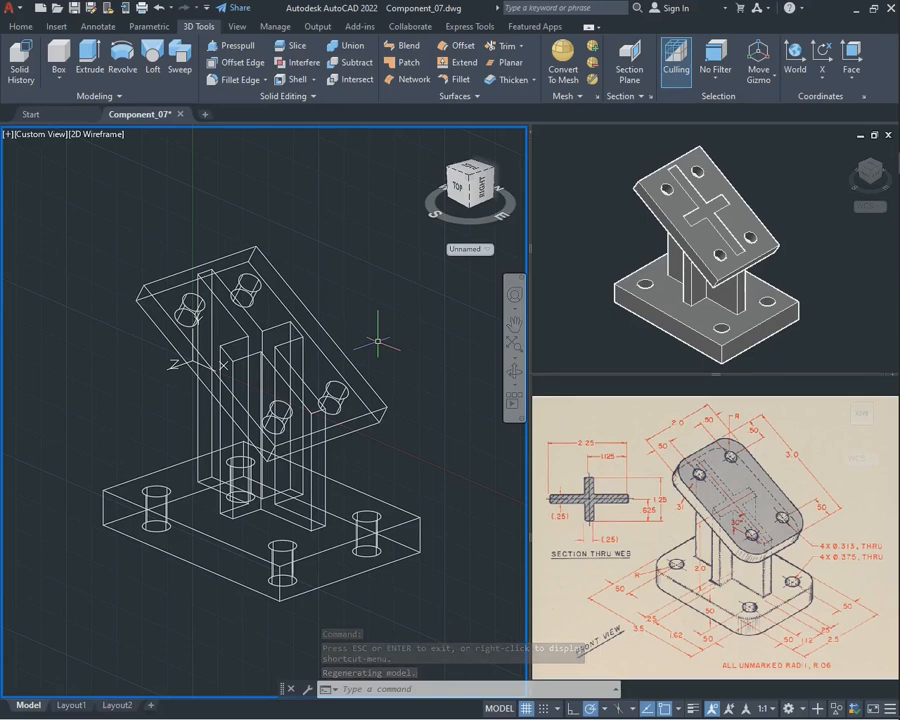
# Union the base plate, web and angled plate into one solid, and reset the UCS to World
pyautogui.write('un')
pyautogui.press('Return')
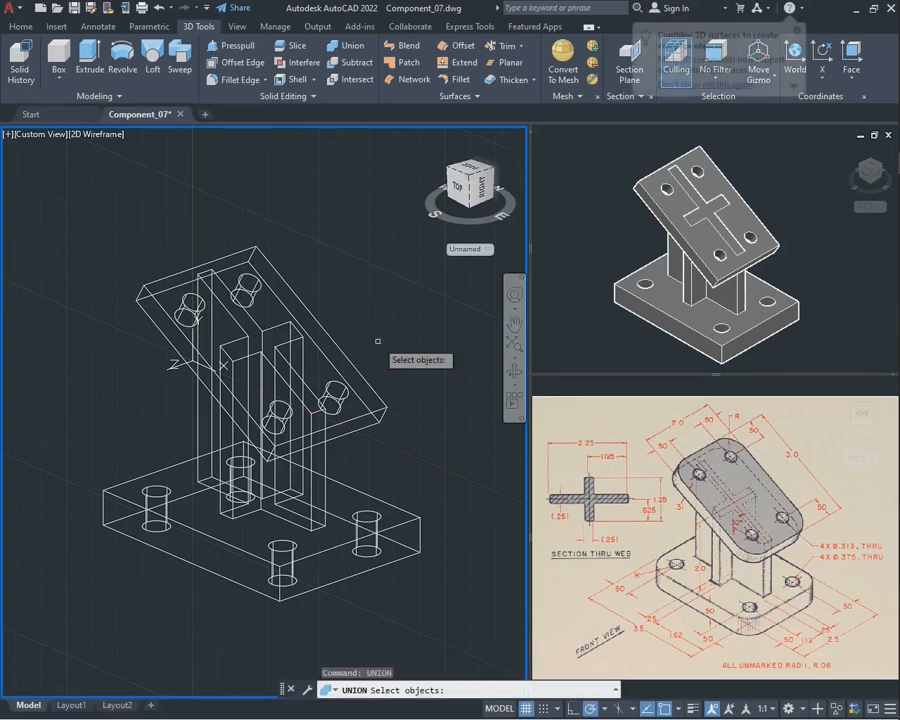
pyautogui.click(427, 630)
pyautogui.click(308, 477)
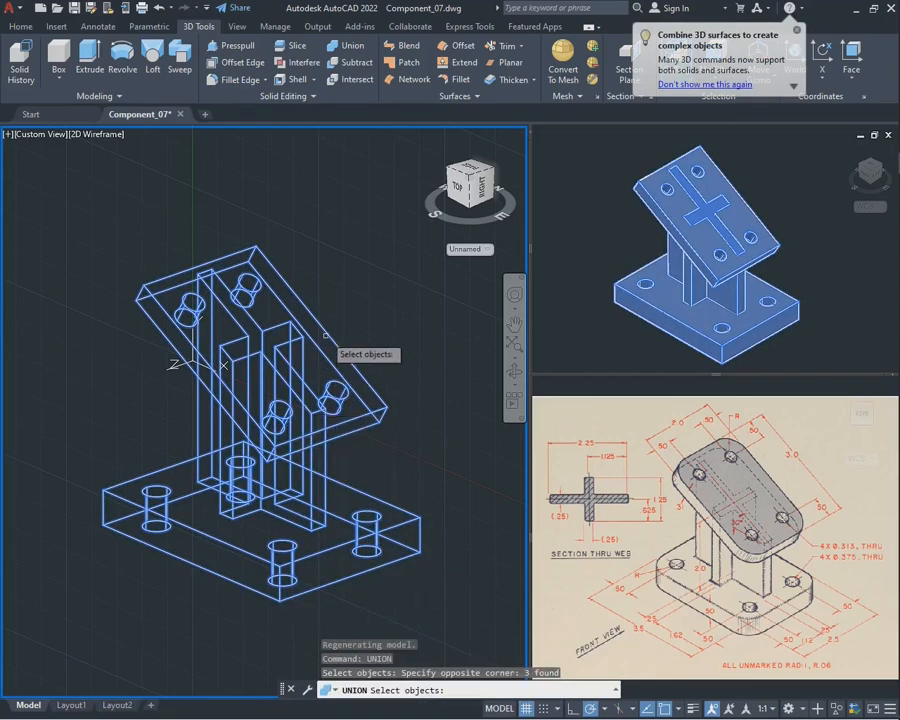
pyautogui.press('Return')
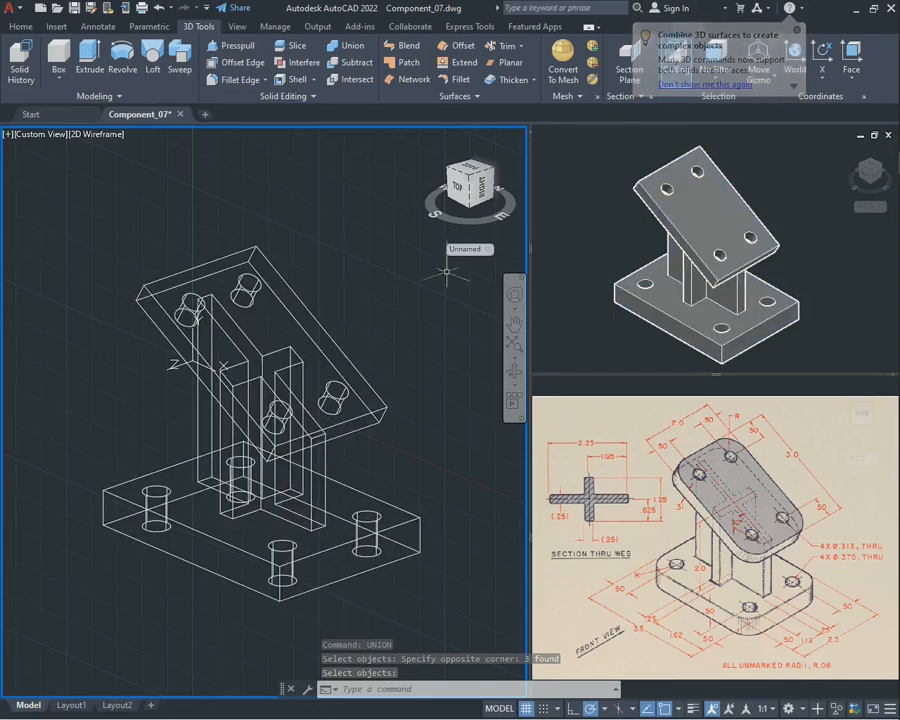
pyautogui.click(795, 56)
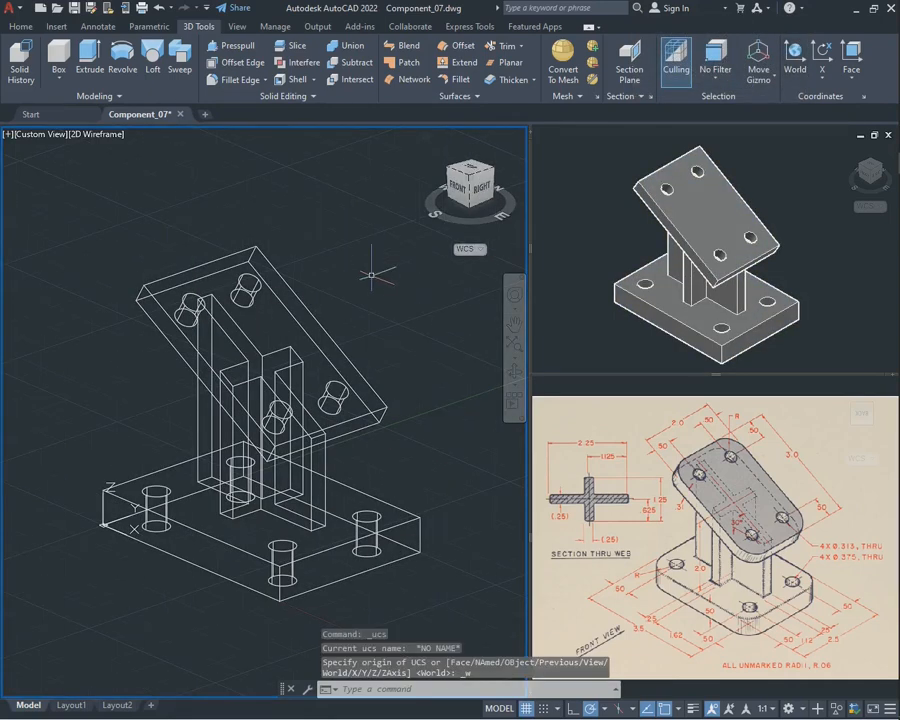
# Examine the joined bracket and the base plate's vertical corner edges from several angles in the wireframe view
pyautogui.scroll(2, 296, 278)
pyautogui.scroll(-4, 296, 278)
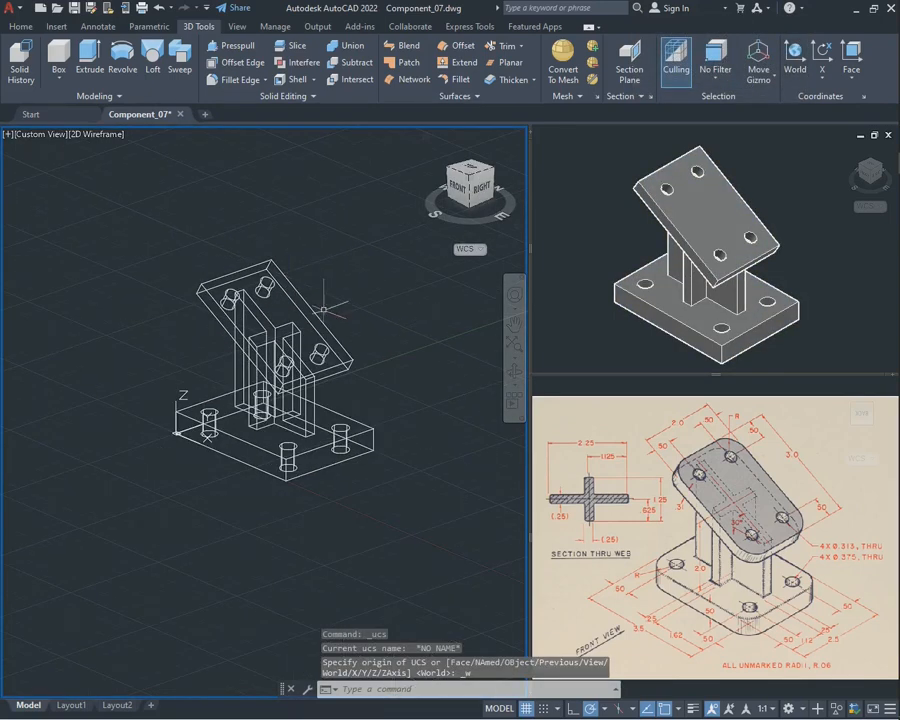
pyautogui.scroll(2, 296, 278)
pyautogui.keyDown('shift'); pyautogui.moveTo(361, 263); pyautogui.dragTo(428, 412, button='middle'); pyautogui.keyUp('shift')
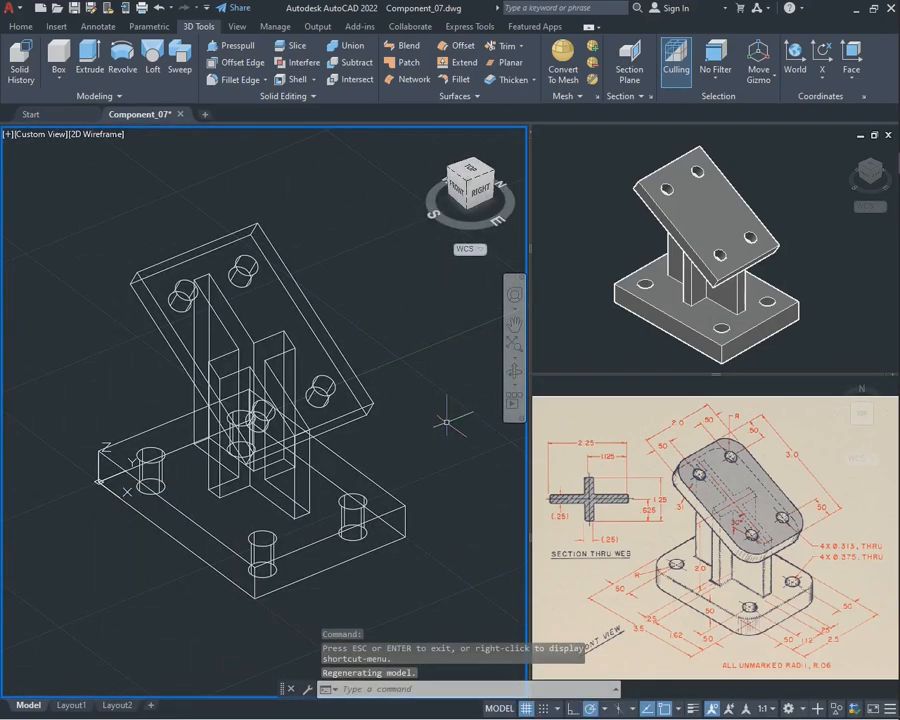
pyautogui.click(514, 372)
pyautogui.moveTo(275, 418); pyautogui.dragTo(232, 424)
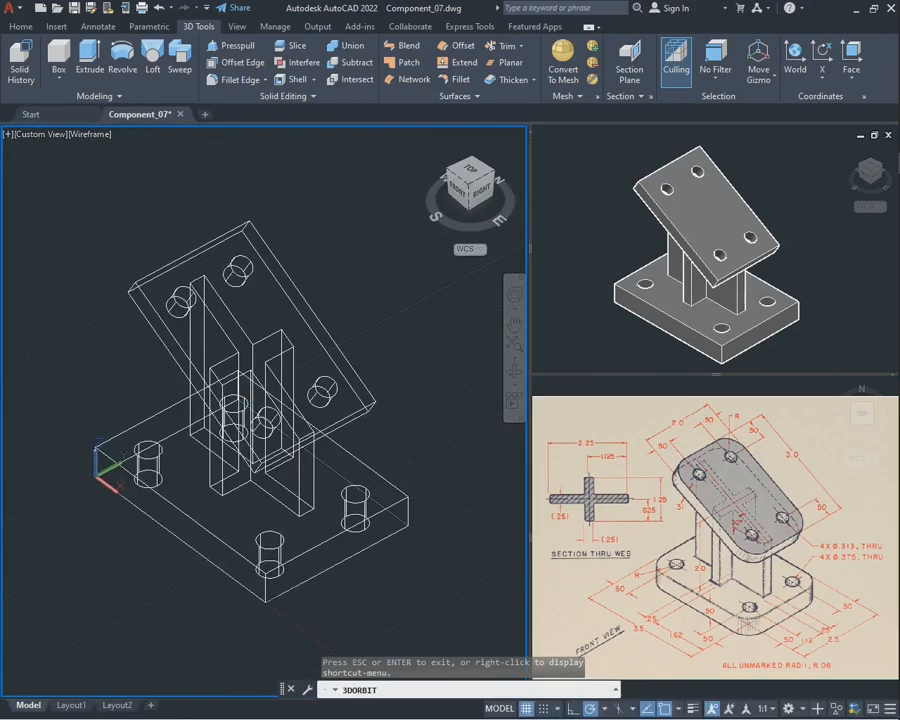
pyautogui.press('Escape')
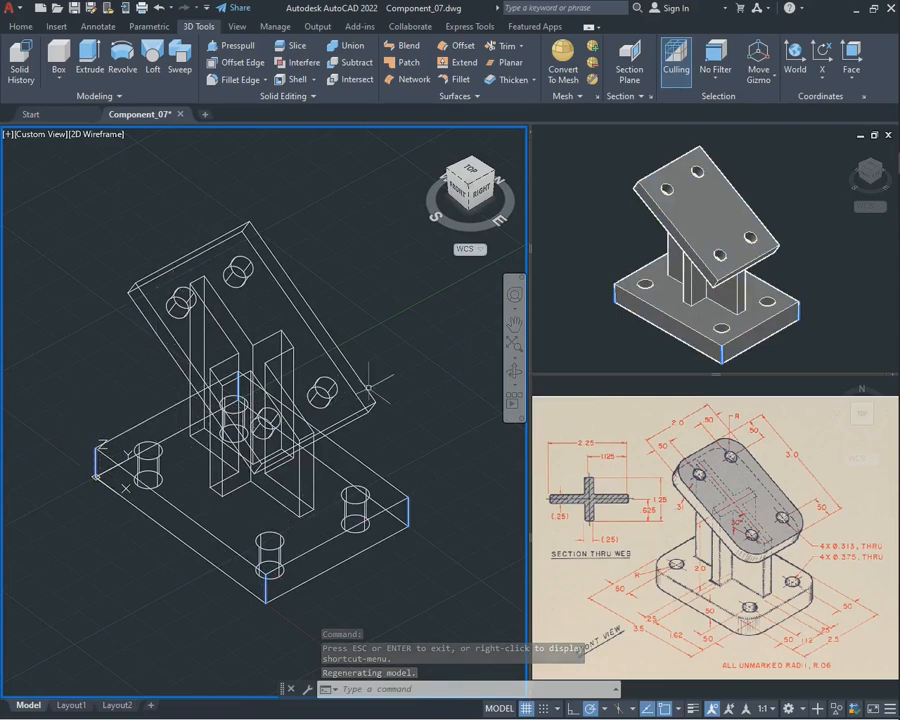
pyautogui.click(514, 372)
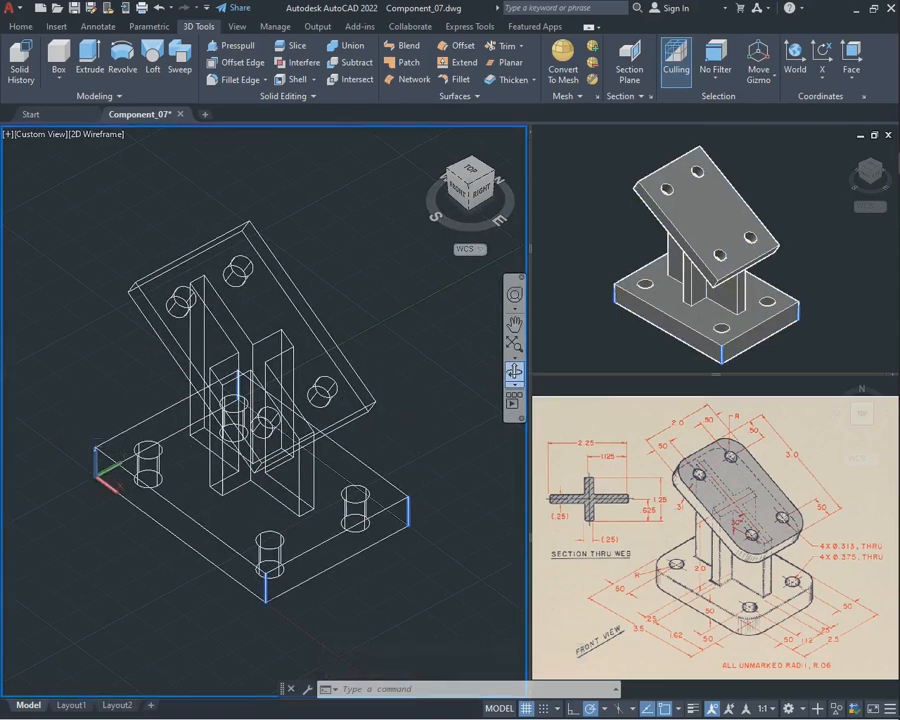
pyautogui.moveTo(385, 430); pyautogui.dragTo(420, 484)
pyautogui.press('Escape')
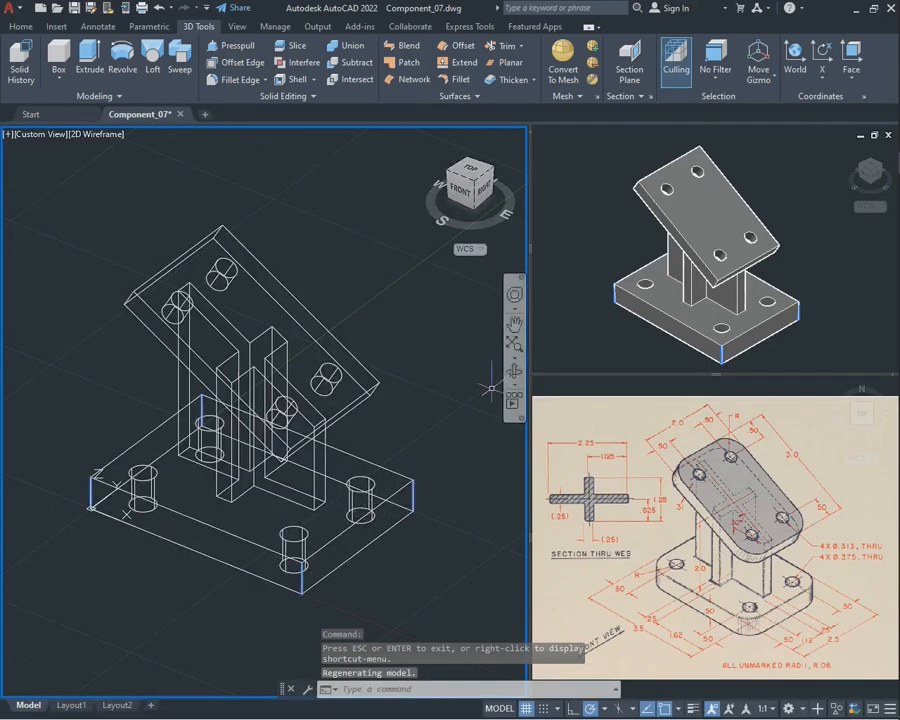
# Fillet the four vertical corner edges of the base plate with a radius of 0.6
pyautogui.press('Escape')
pyautogui.click(454, 435)
pyautogui.press('Escape')
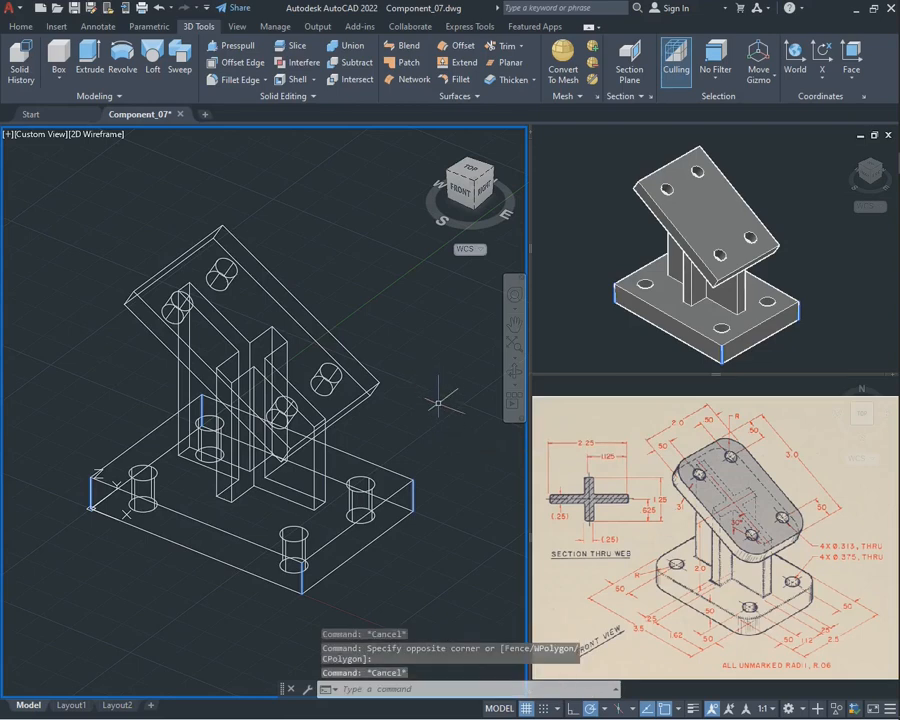
pyautogui.press('Down')
pyautogui.press('Down')
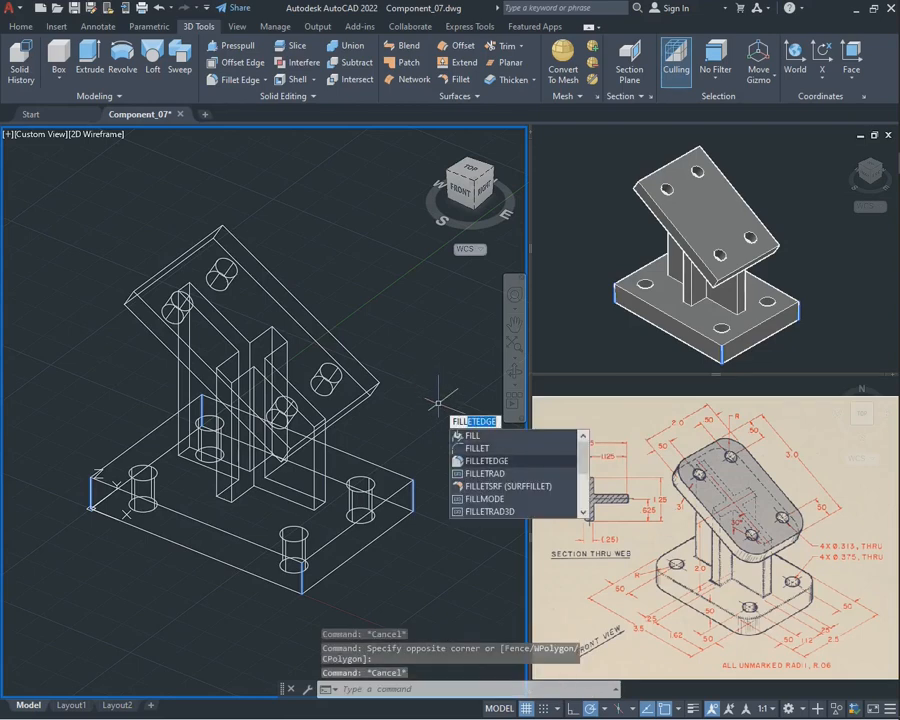
pyautogui.press('Return')
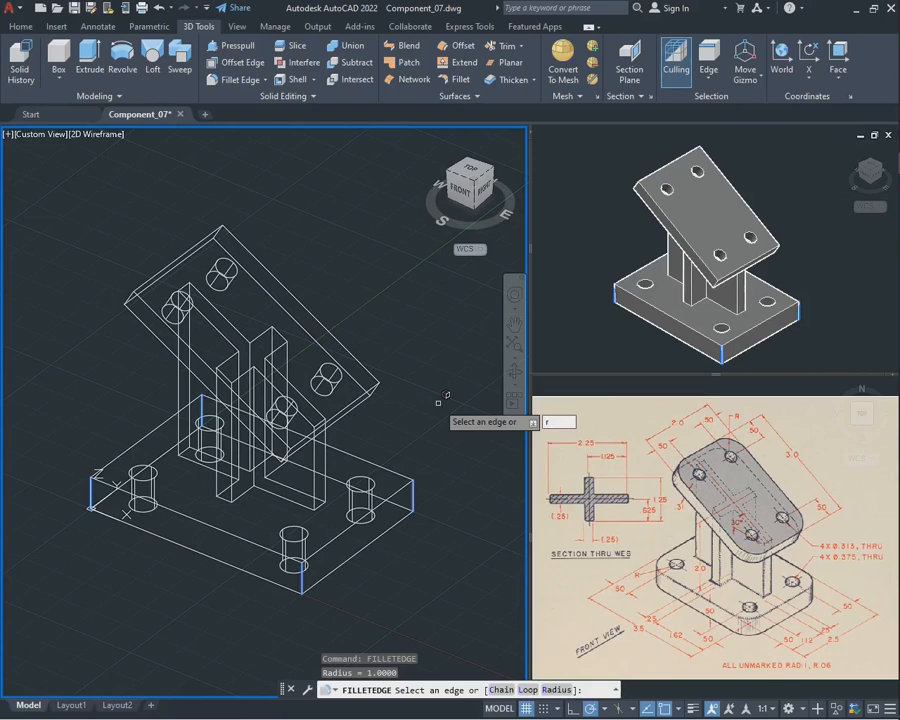
pyautogui.write('r')
pyautogui.press('Return')
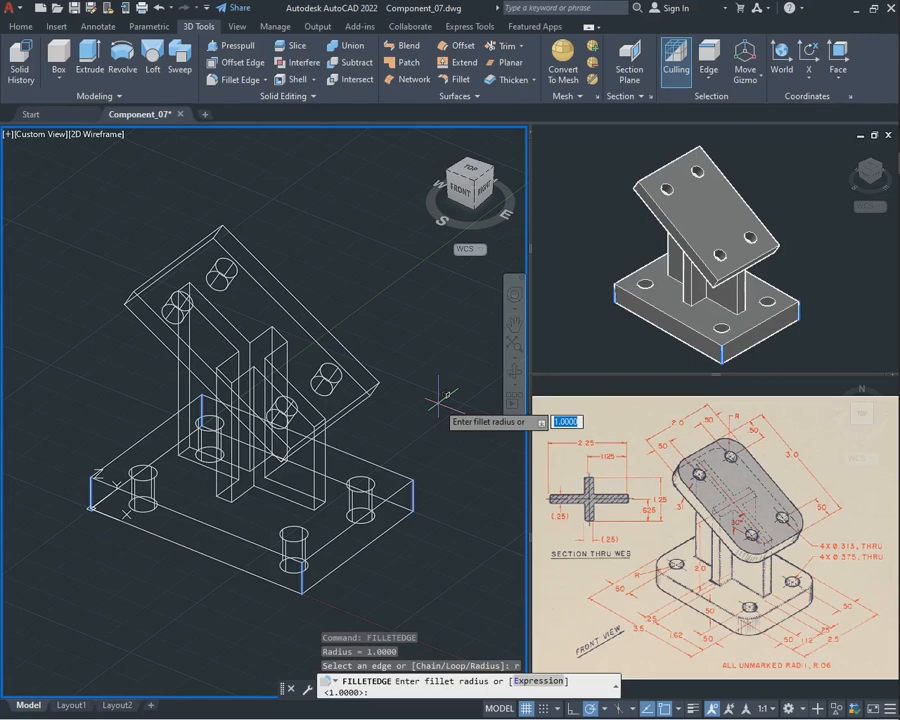
pyautogui.press('Return')
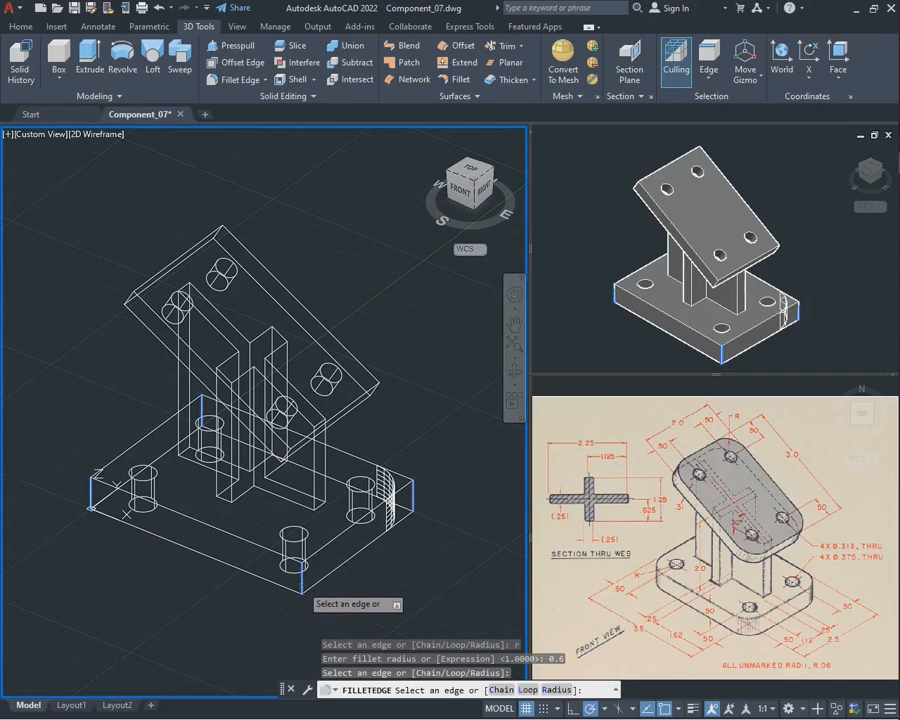
pyautogui.click(301, 583)
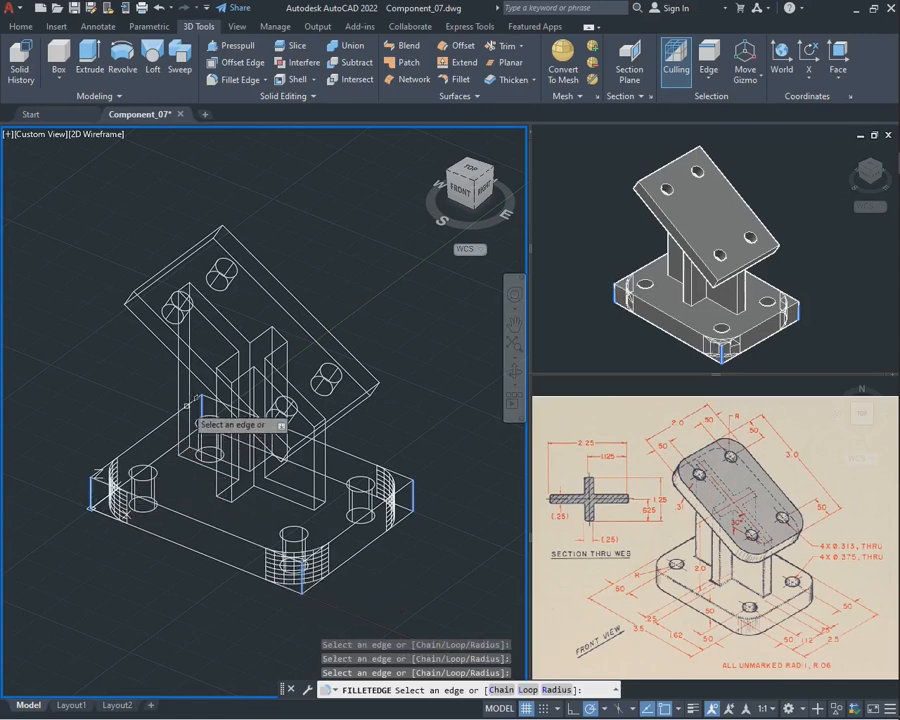
pyautogui.press('Return')
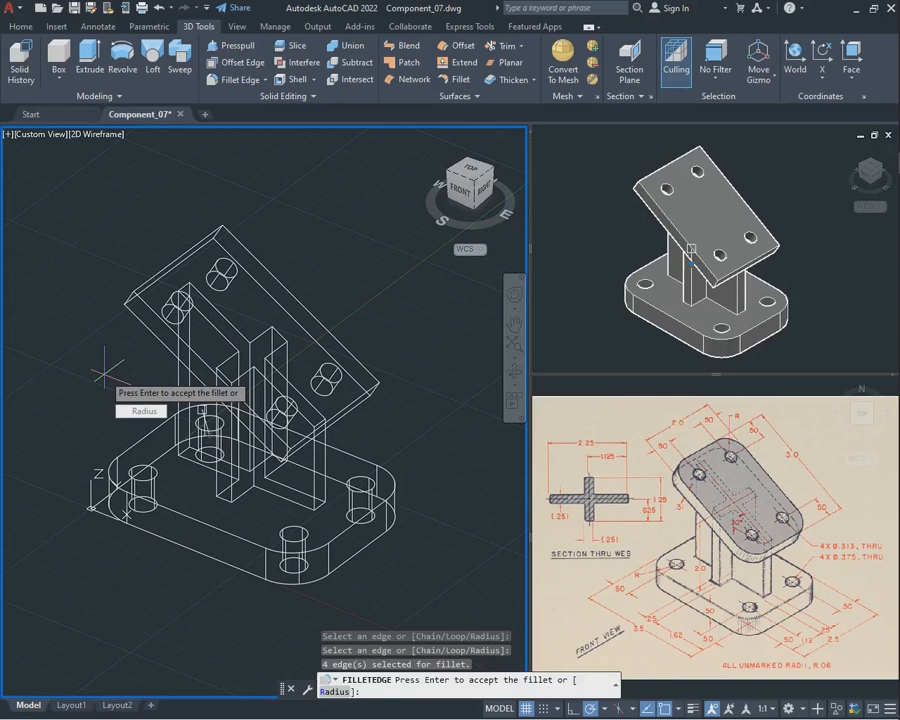
pyautogui.press('Return')
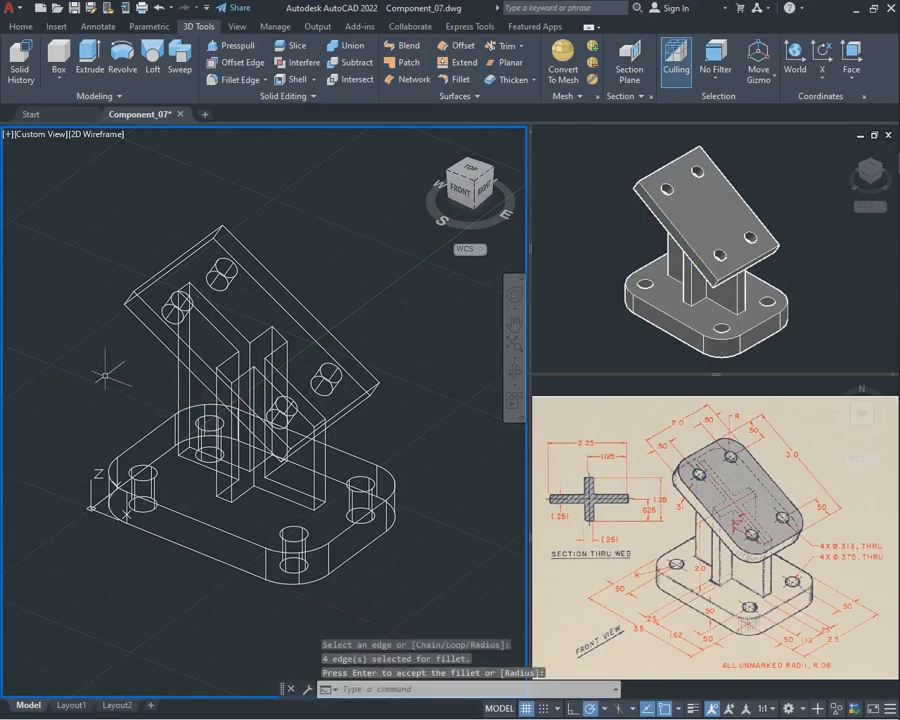
# Undo the last view orbit and the last edge fillet
pyautogui.click(514, 371)
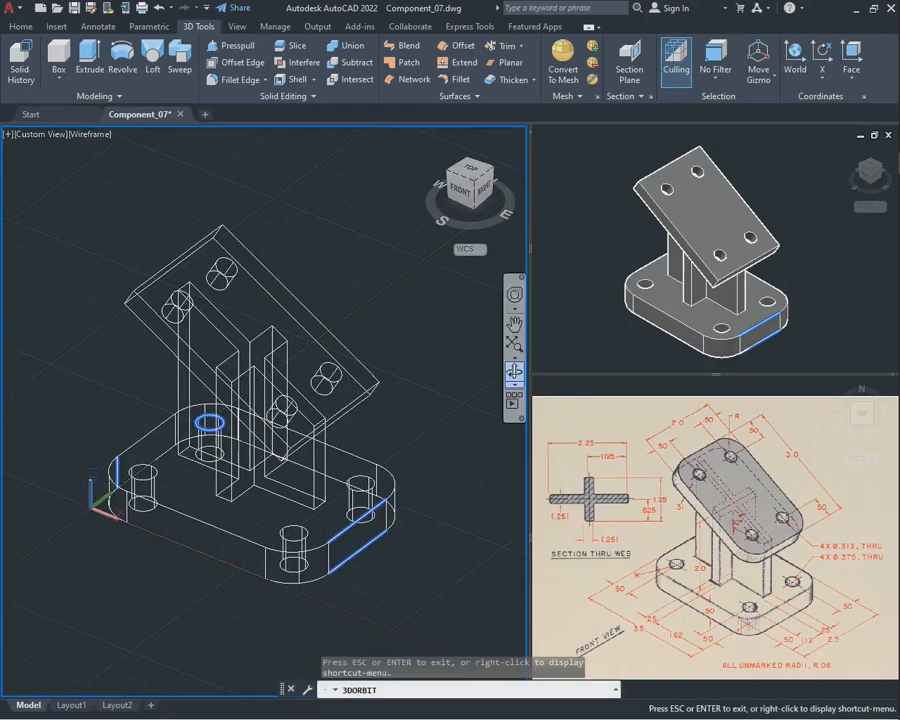
pyautogui.moveTo(395, 435); pyautogui.dragTo(295, 475)
pyautogui.press('Escape')
pyautogui.hotkey('ctrl', 'z')
pyautogui.hotkey('ctrl', 'z')
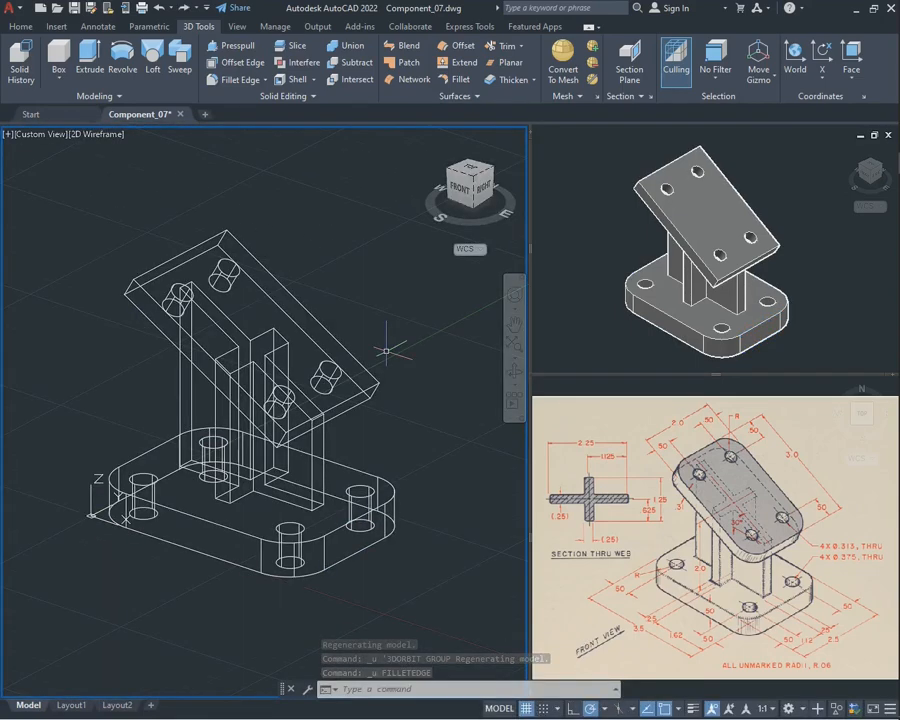
# Fillet the four corner edges of the angled plate with a radius of 0.4
pyautogui.write('FILL')
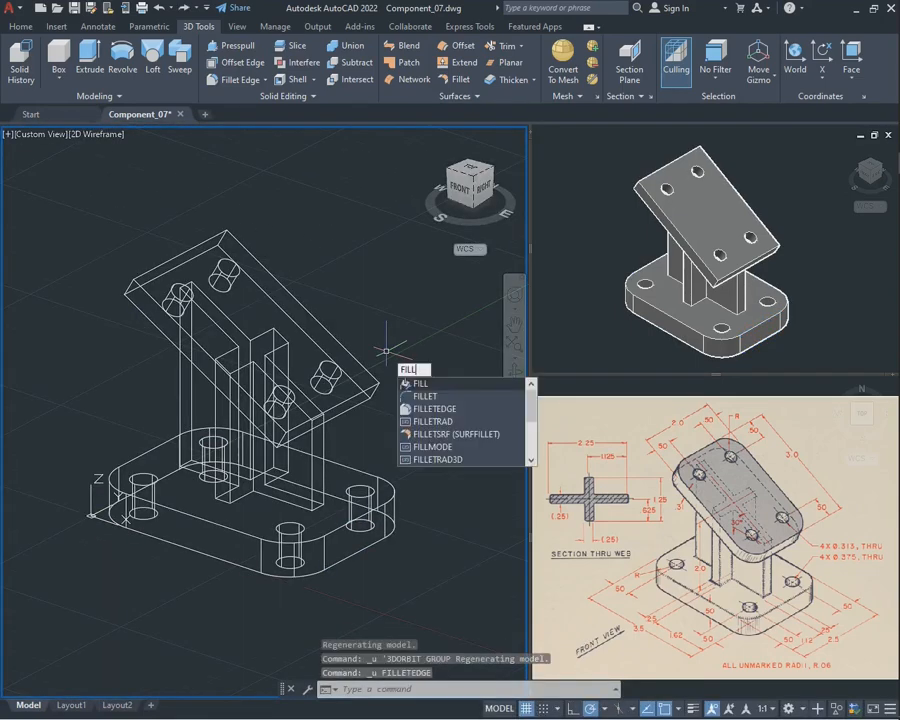
pyautogui.press('Down')
pyautogui.press('Down')
pyautogui.press('Return')
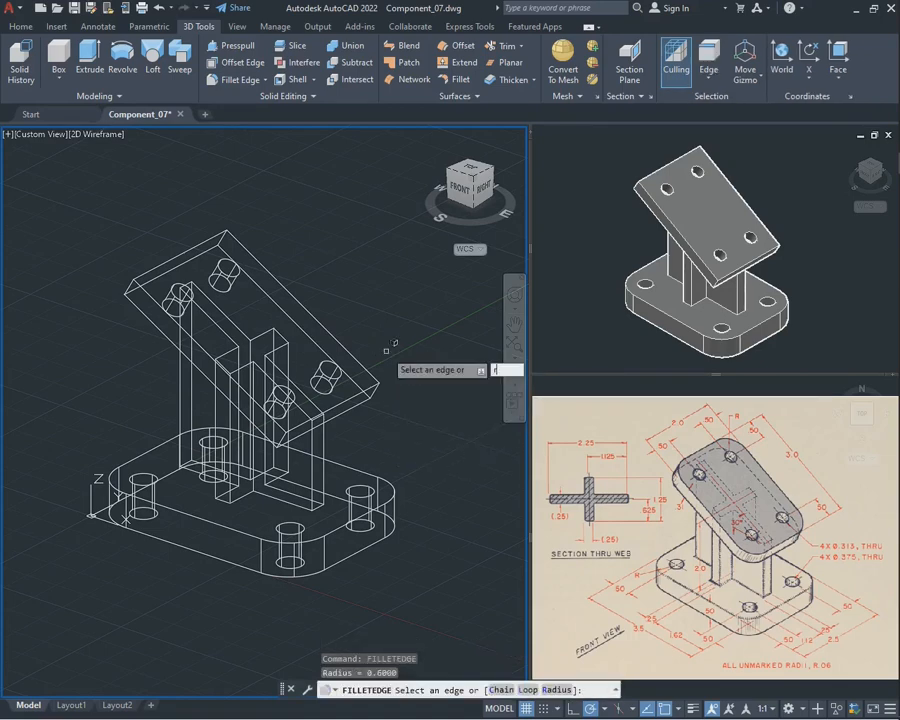
pyautogui.press('Return')
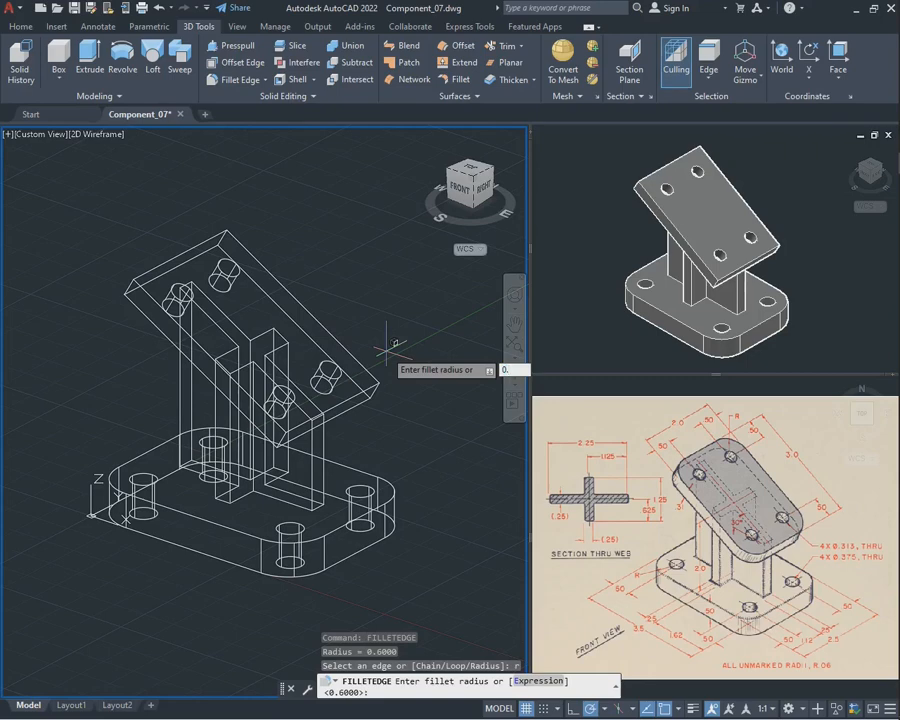
pyautogui.write('0.4')
pyautogui.press('Return')
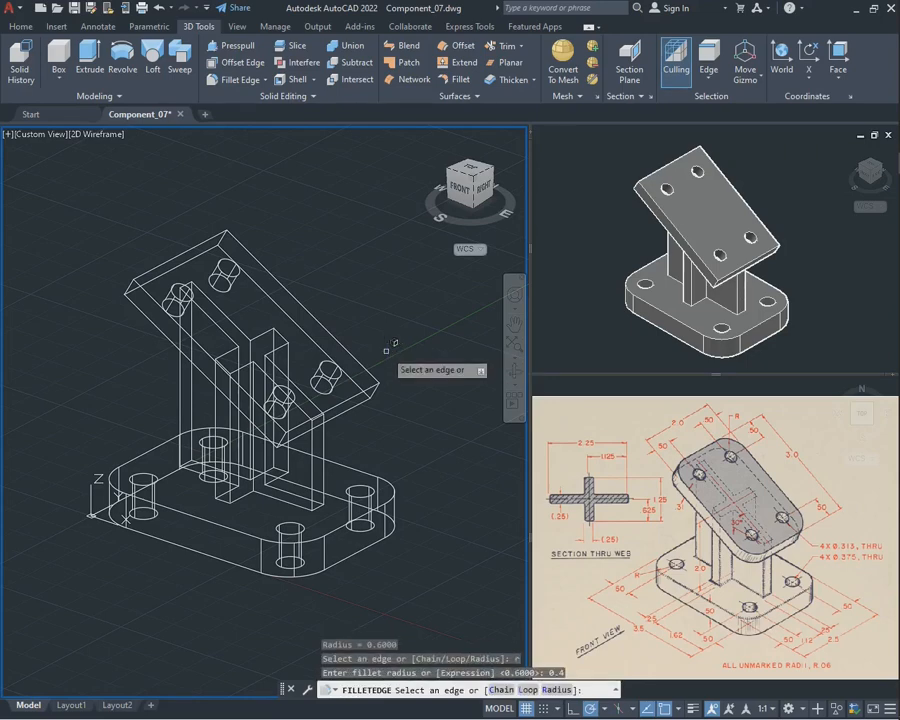
pyautogui.click(225, 238)
pyautogui.click(377, 389)
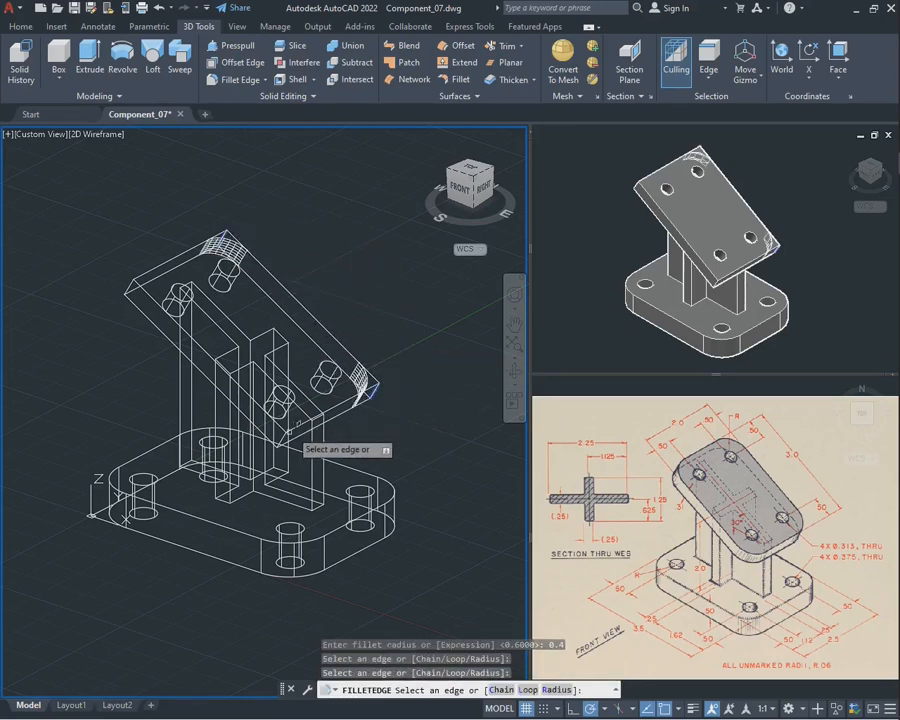
pyautogui.click(284, 441)
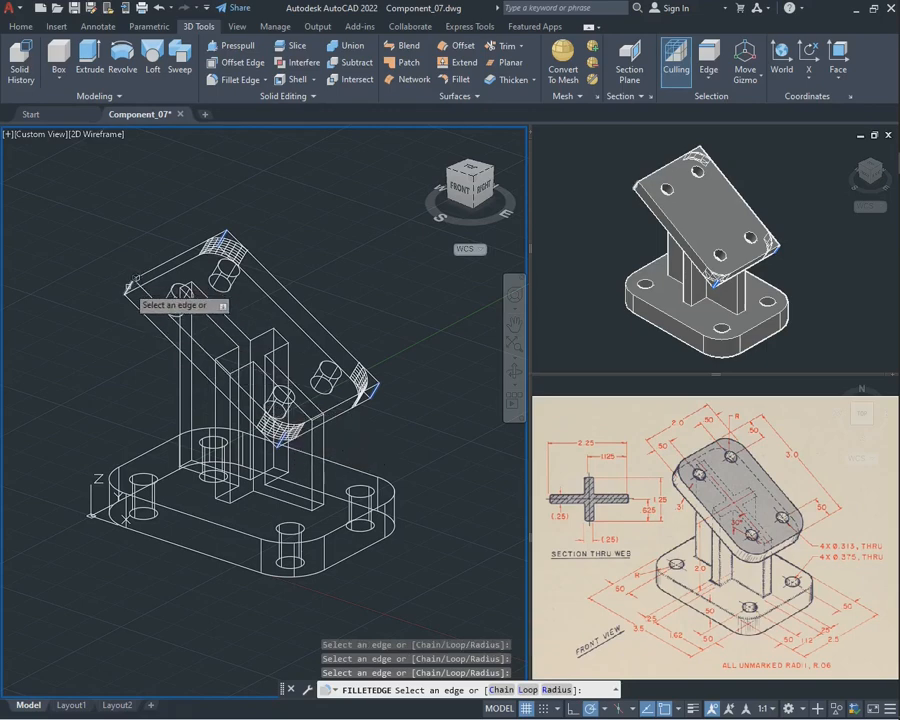
pyautogui.press('Return')
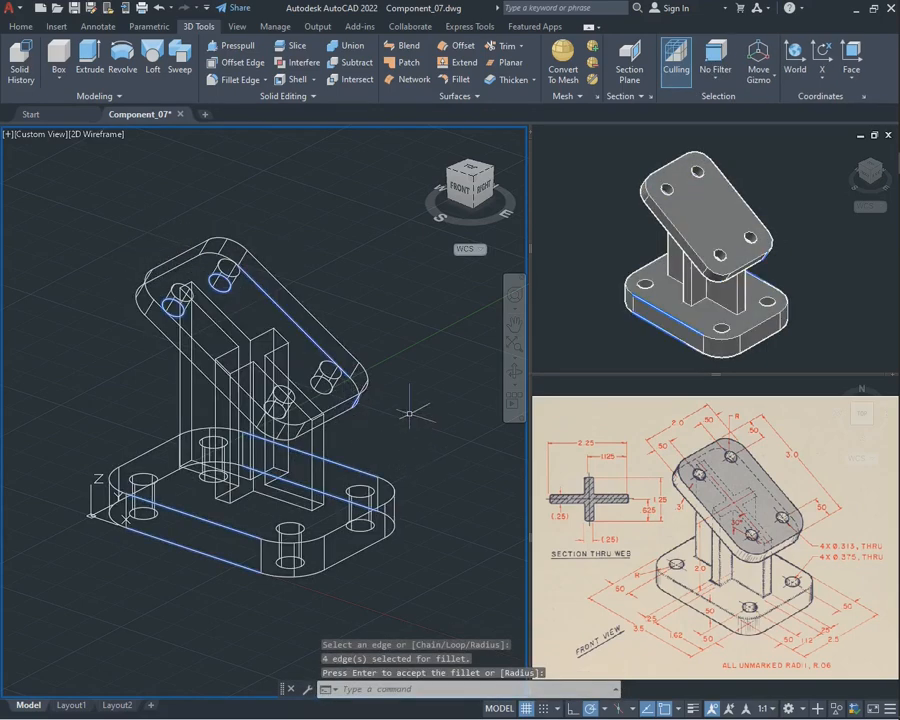
# Examine the rounded plates and the joined bracket from several angles, checking that it selects as one solid
pyautogui.click(514, 371)
pyautogui.moveTo(405, 400); pyautogui.dragTo(500, 395)
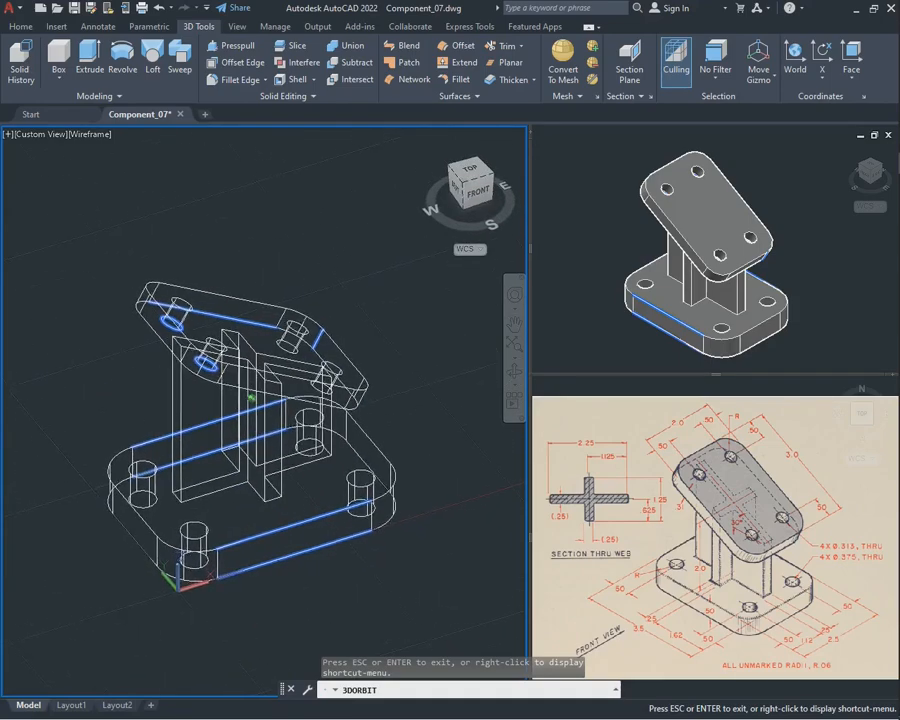
pyautogui.moveTo(300, 400); pyautogui.dragTo(475, 375)
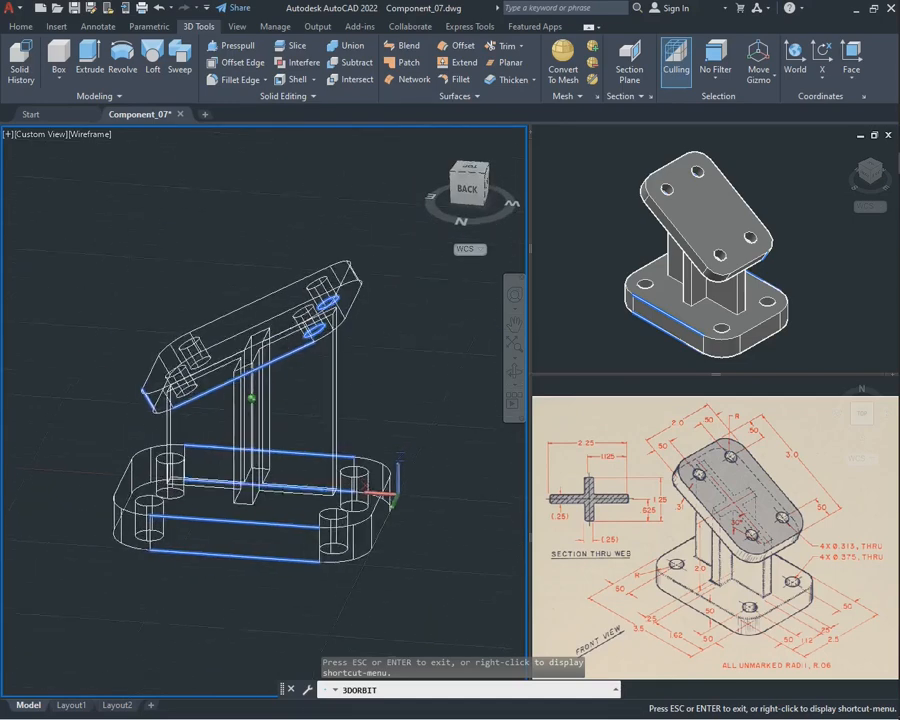
pyautogui.keyDown('shift'); pyautogui.moveTo(475, 375); pyautogui.dragTo(450, 390, button='middle'); pyautogui.keyUp('shift')
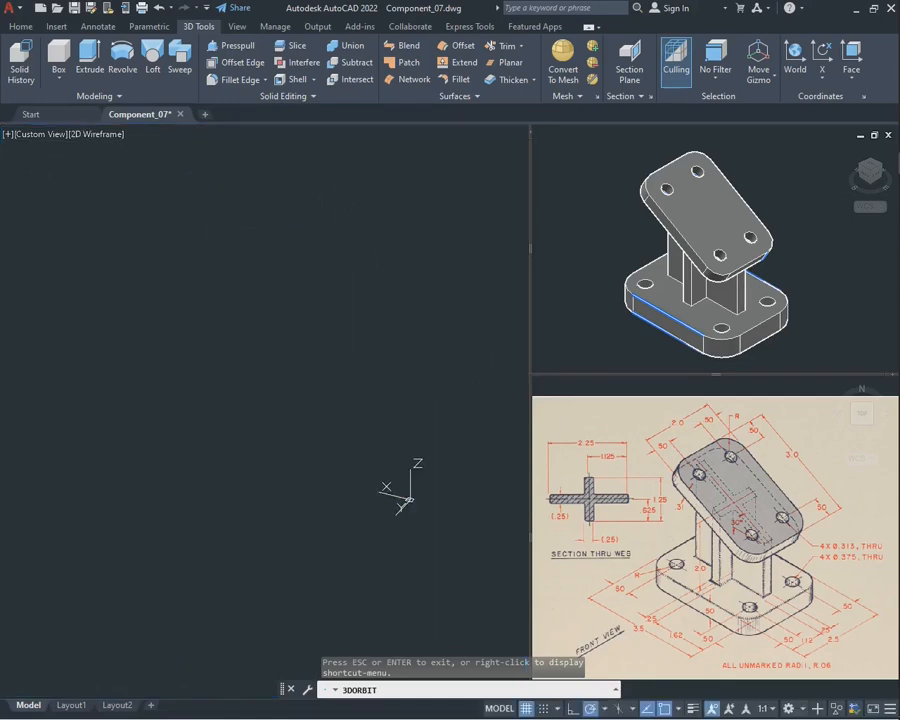
pyautogui.press('Escape')
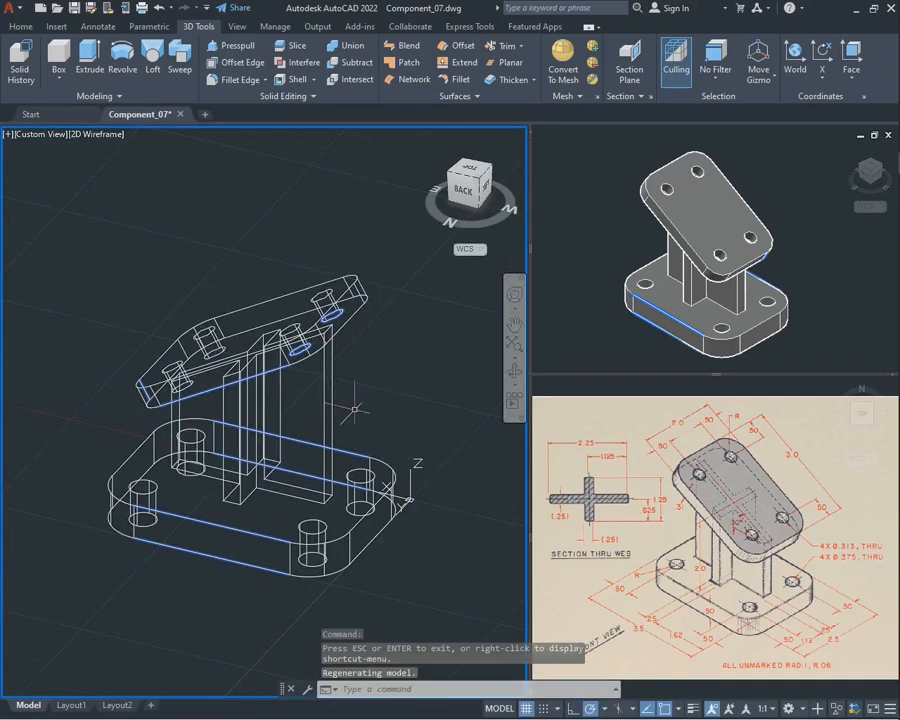
pyautogui.click(355, 408)
pyautogui.click(258, 420)
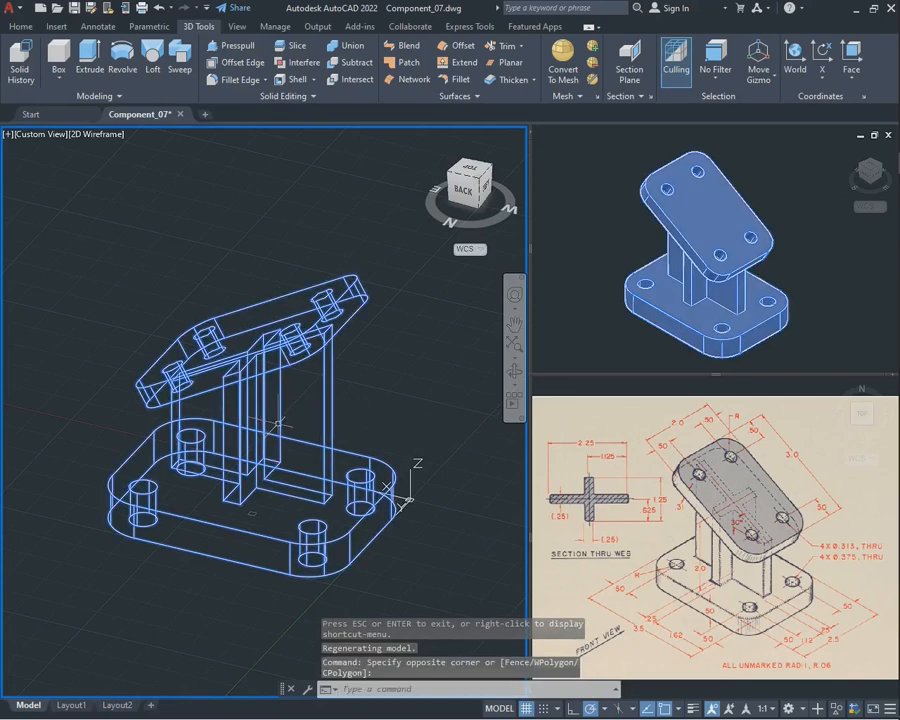
pyautogui.press('Escape')
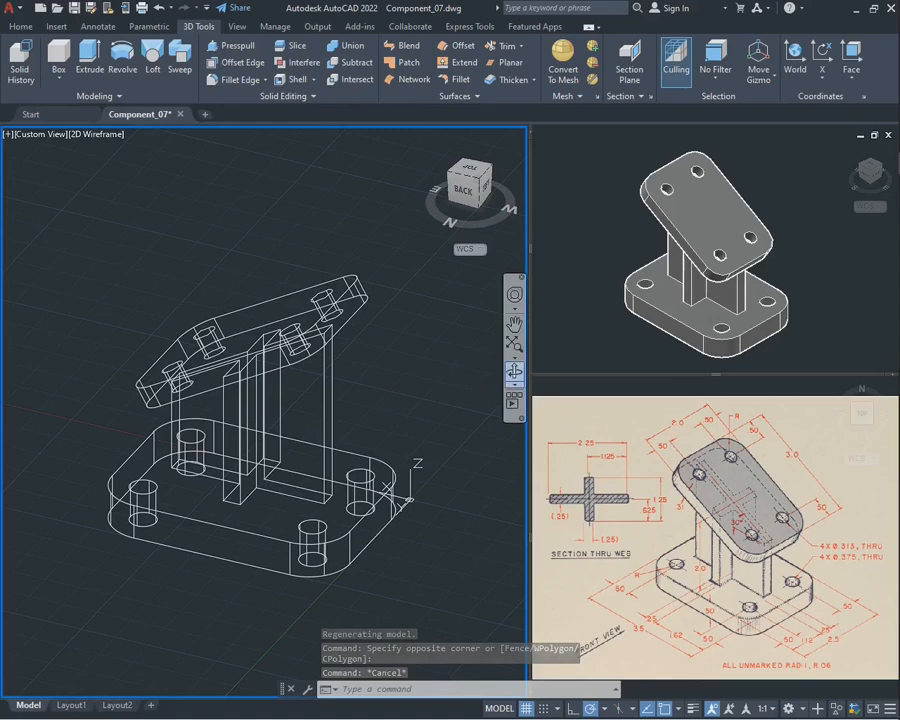
pyautogui.keyDown('shift'); pyautogui.moveTo(412, 397); pyautogui.dragTo(393, 395, button='middle'); pyautogui.keyUp('shift')
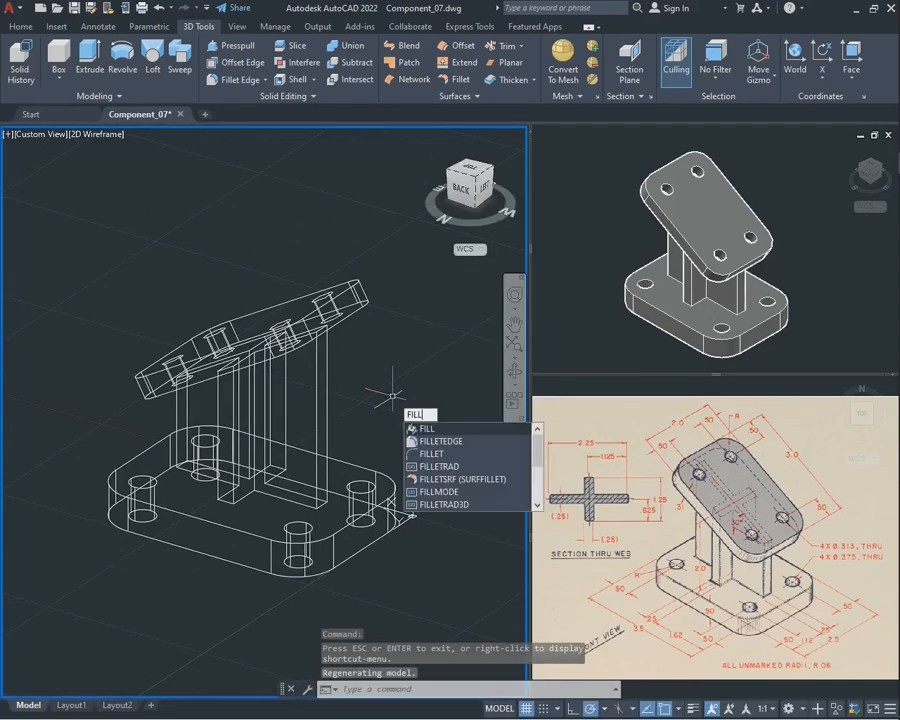
pyautogui.press('Down')
pyautogui.press('Return')
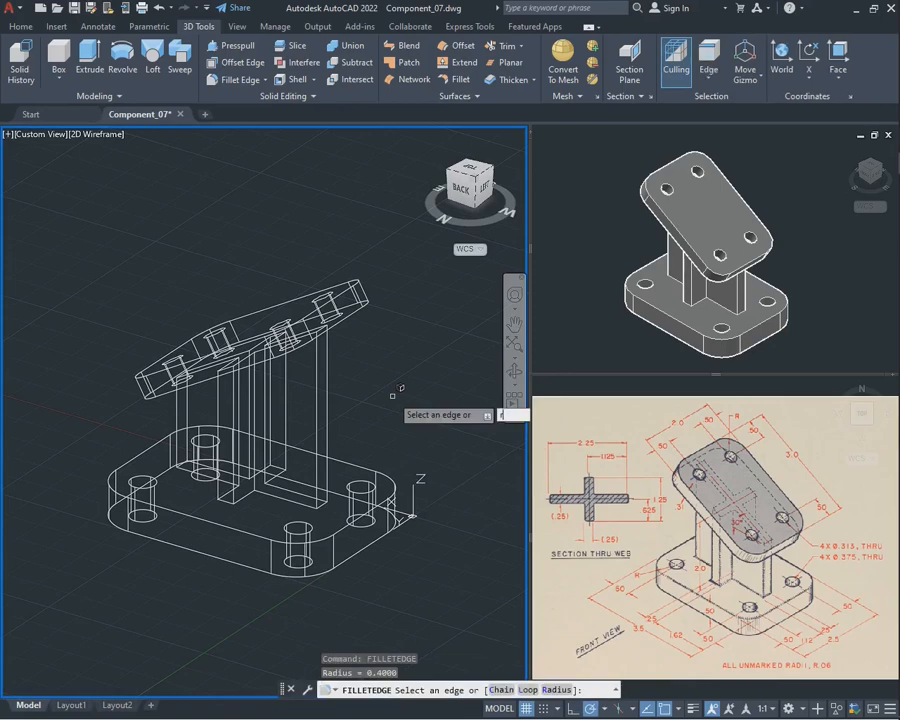
pyautogui.write('0.')
pyautogui.press('Return')
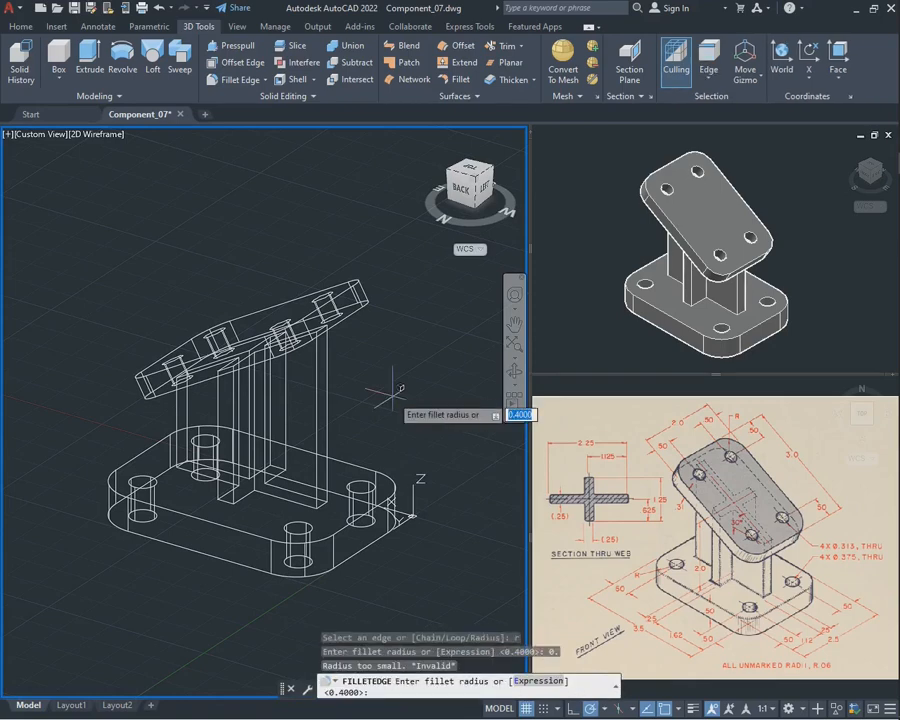
pyautogui.press('Escape')
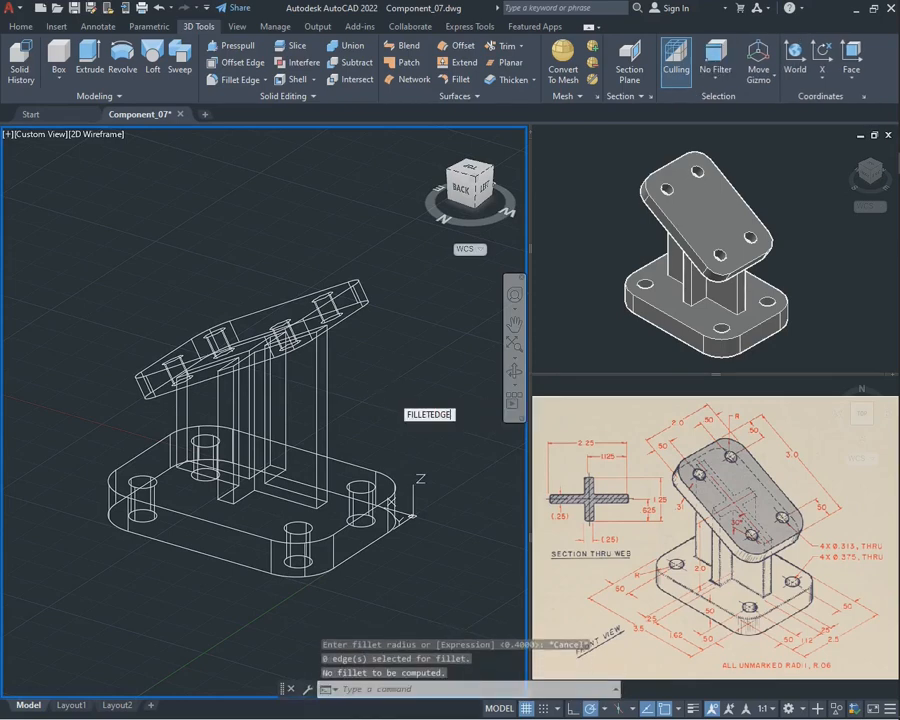
# Set the edge fillet radius to 0.06 and pick the two outer vertical edges of the web's tallest arm
pyautogui.press('Return')
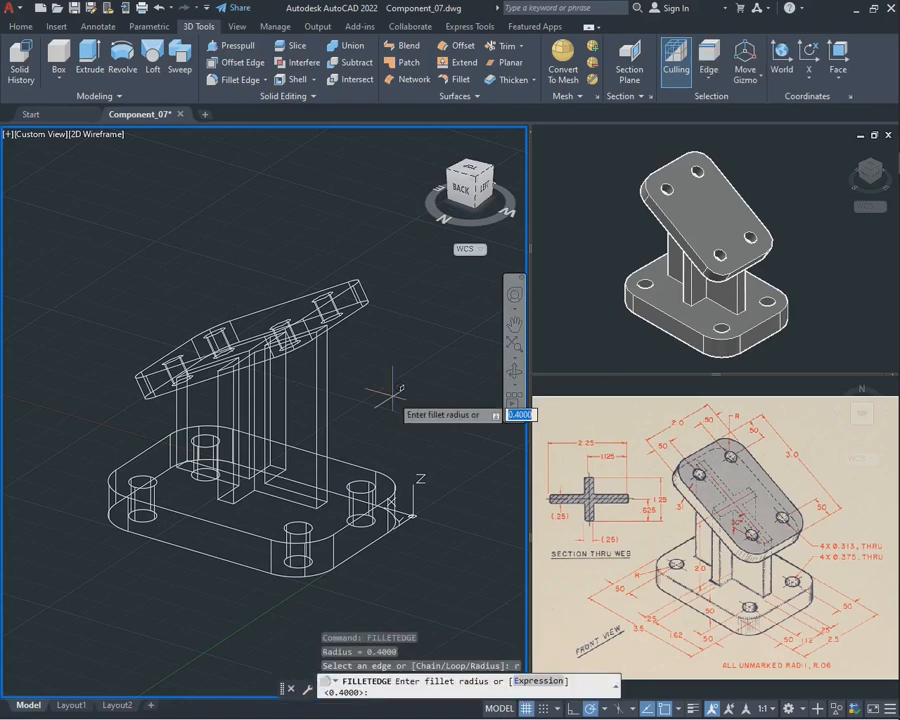
pyautogui.press('Return')
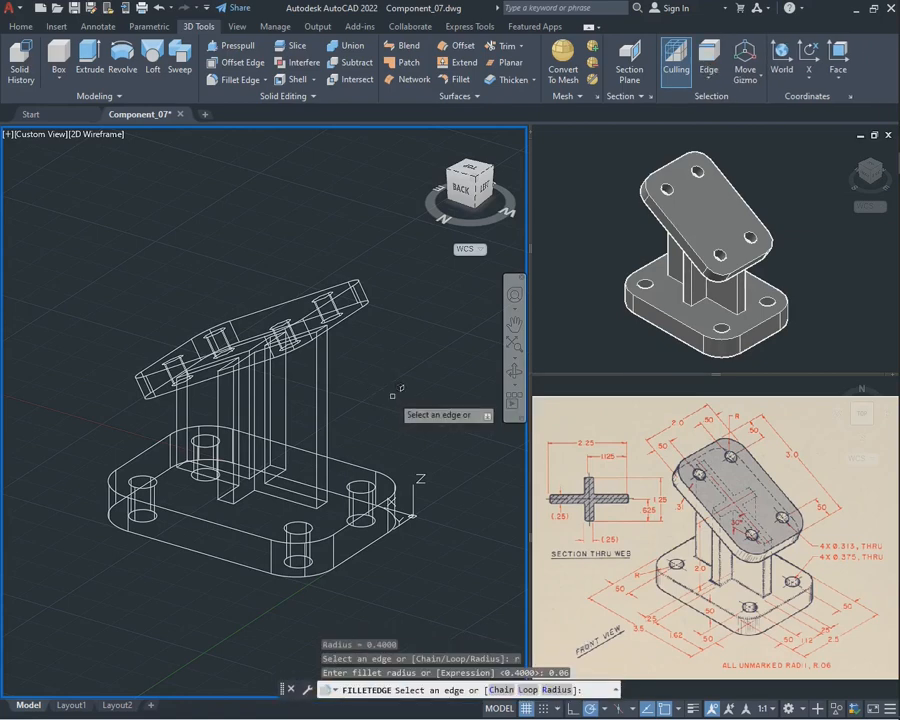
pyautogui.scroll(4, 325, 412)
pyautogui.scroll(-2, 350, 430)
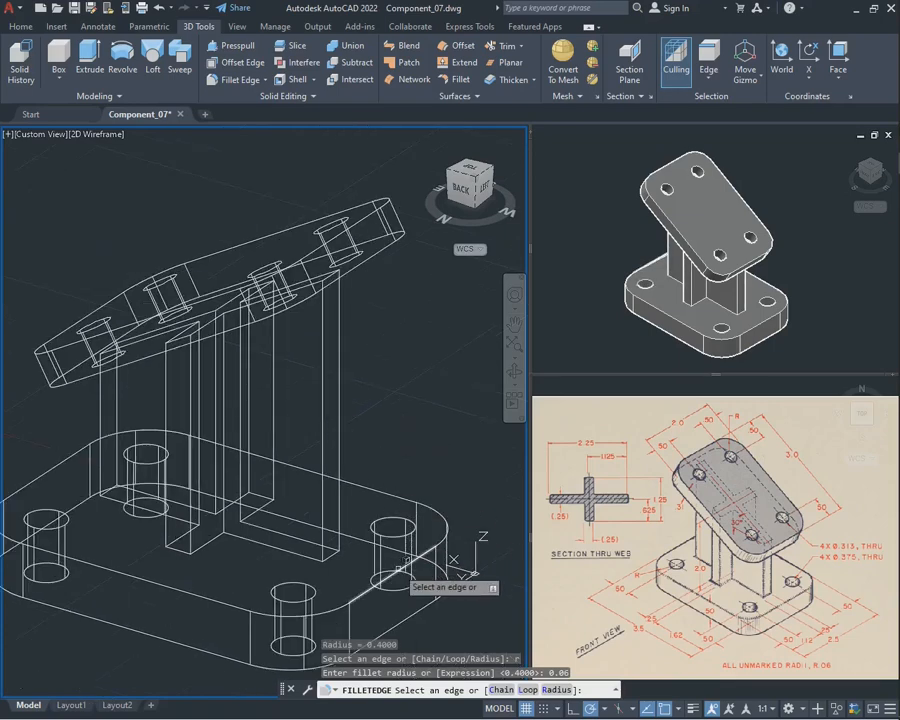
pyautogui.click(330, 440)
pyautogui.click(322, 444)
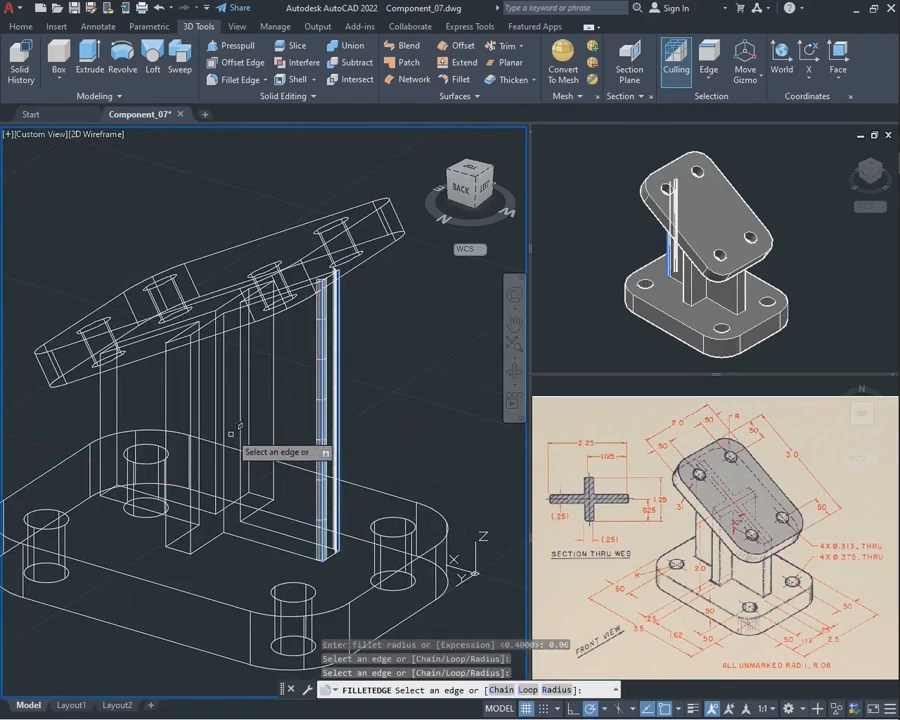
# Add the two outer vertical edges of each of two more web arms to the edge fillet selection
pyautogui.click(514, 372)
pyautogui.moveTo(455, 445)
pyautogui.mouseDown()
pyautogui.moveTo(331, 458)
pyautogui.moveTo(365, 492)
pyautogui.moveTo(425, 486)
pyautogui.moveTo(470, 445)
pyautogui.mouseUp()
pyautogui.press('Escape')
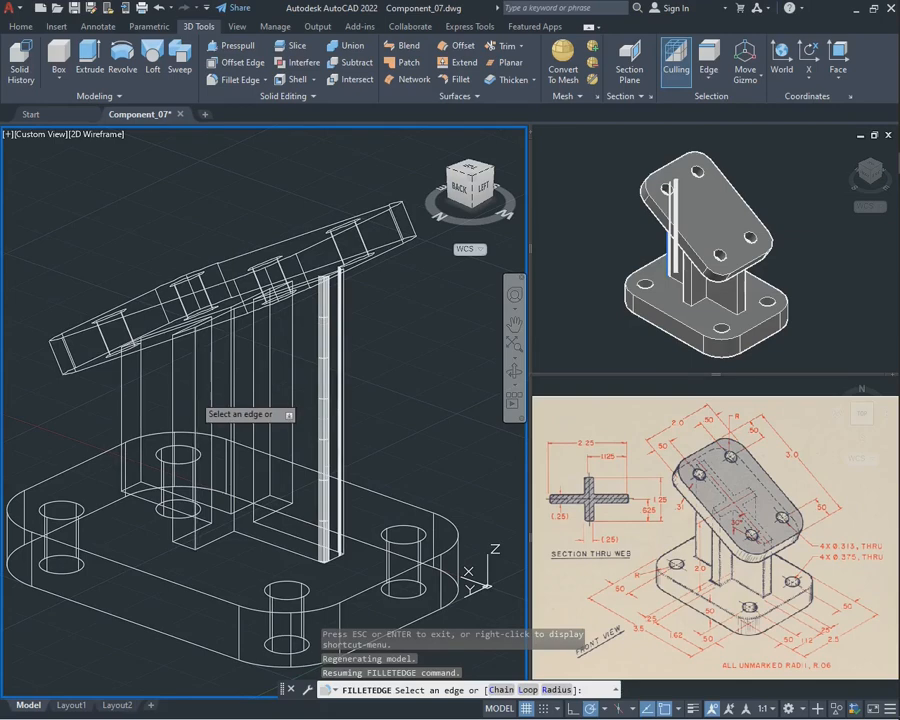
pyautogui.click(178, 393)
pyautogui.click(122, 388)
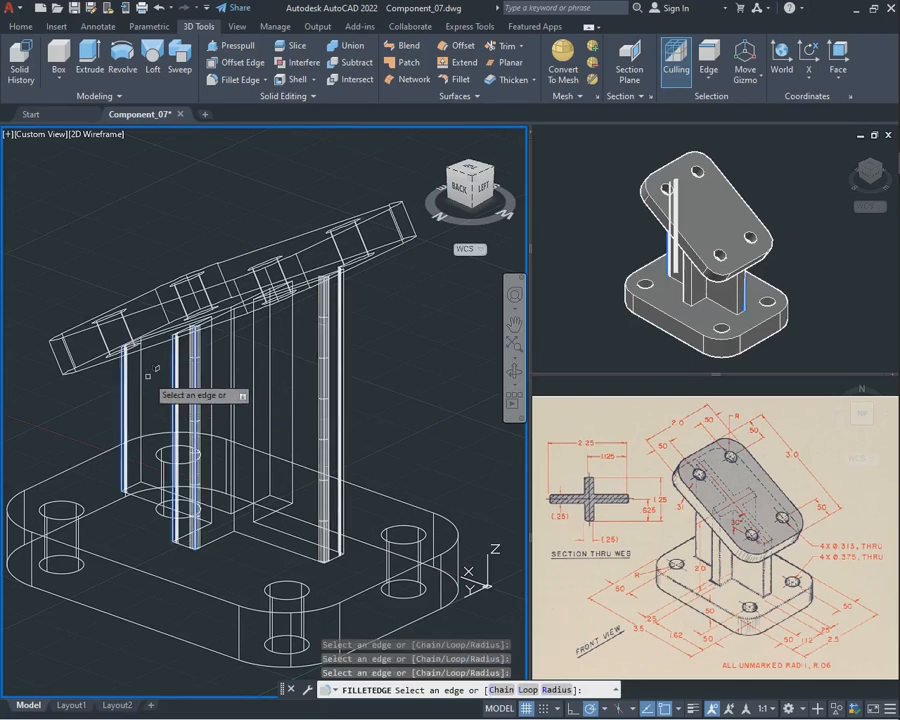
pyautogui.click(142, 370)
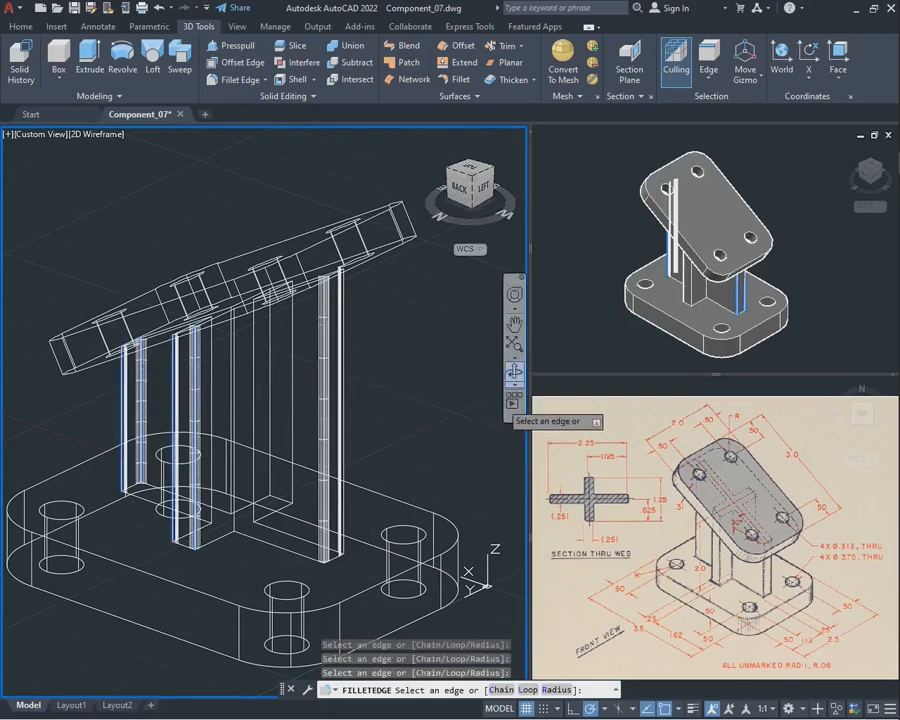
# Add the remaining web arm's two outer vertical edges and apply the 0.06 fillet to all picked edges
pyautogui.keyDown('shift'); pyautogui.moveTo(518, 385); pyautogui.dragTo(338, 390, button='middle'); pyautogui.keyUp('shift')
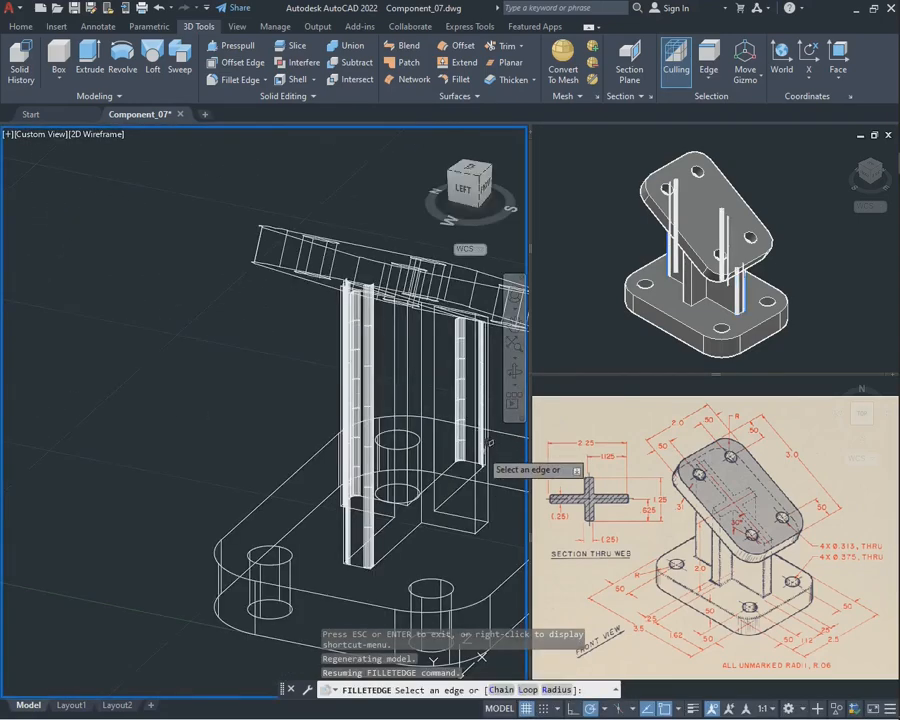
pyautogui.click(477, 506)
pyautogui.click(487, 491)
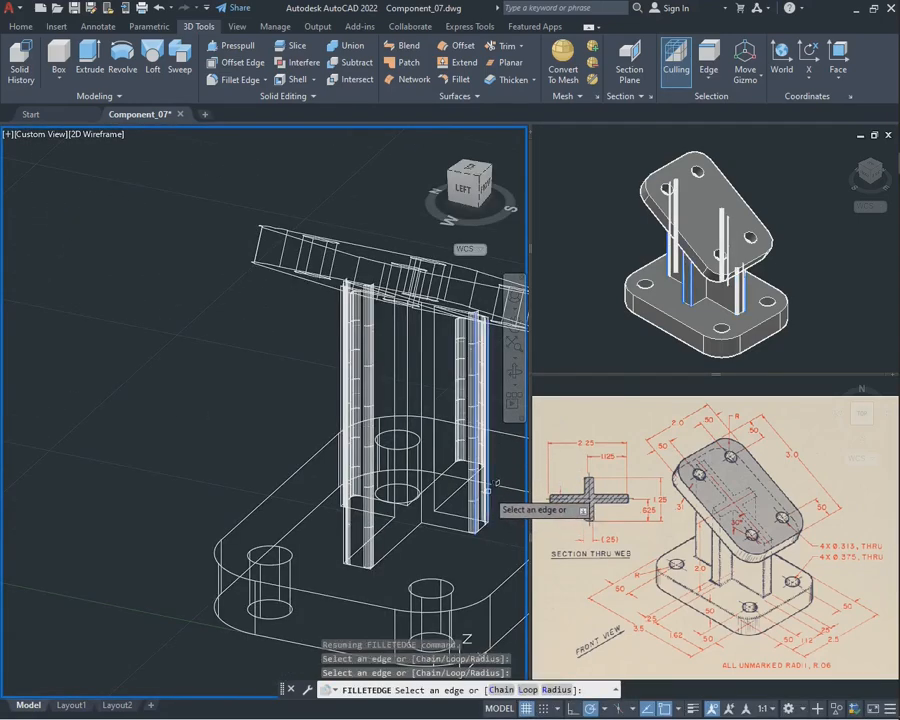
pyautogui.click(514, 324)
pyautogui.moveTo(420, 341); pyautogui.dragTo(260, 340)
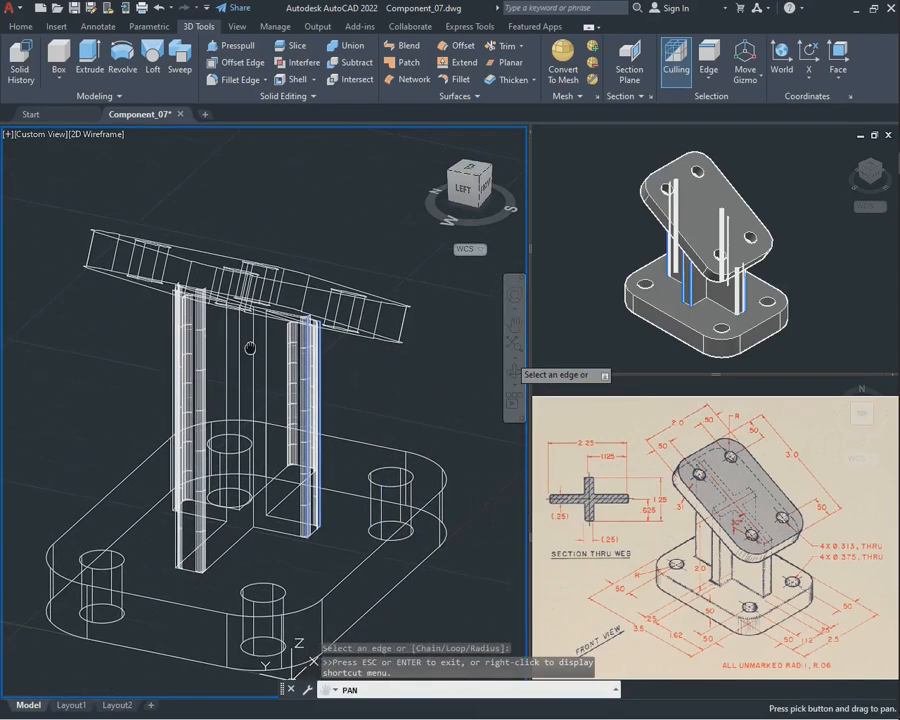
pyautogui.press('Escape')
pyautogui.press('Return')
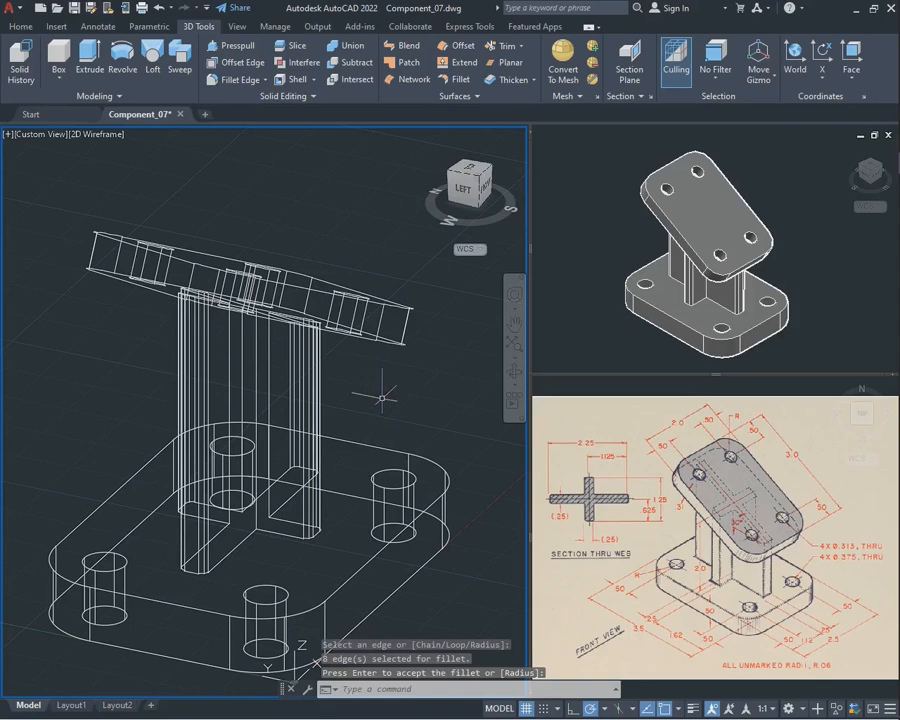
# Set the visual style of the large model viewport to Shades of Gray
pyautogui.scroll(-2, 382, 398)
pyautogui.scroll(2, 371, 392)
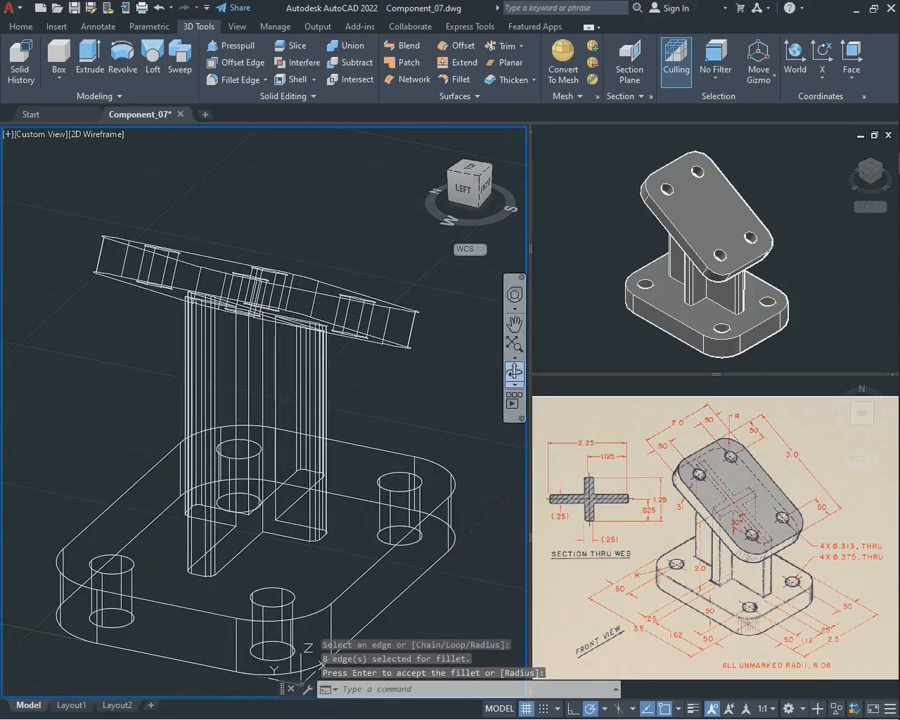
pyautogui.scroll(-4, 390, 356)
pyautogui.click(514, 371)
pyautogui.moveTo(430, 400); pyautogui.dragTo(290, 310)
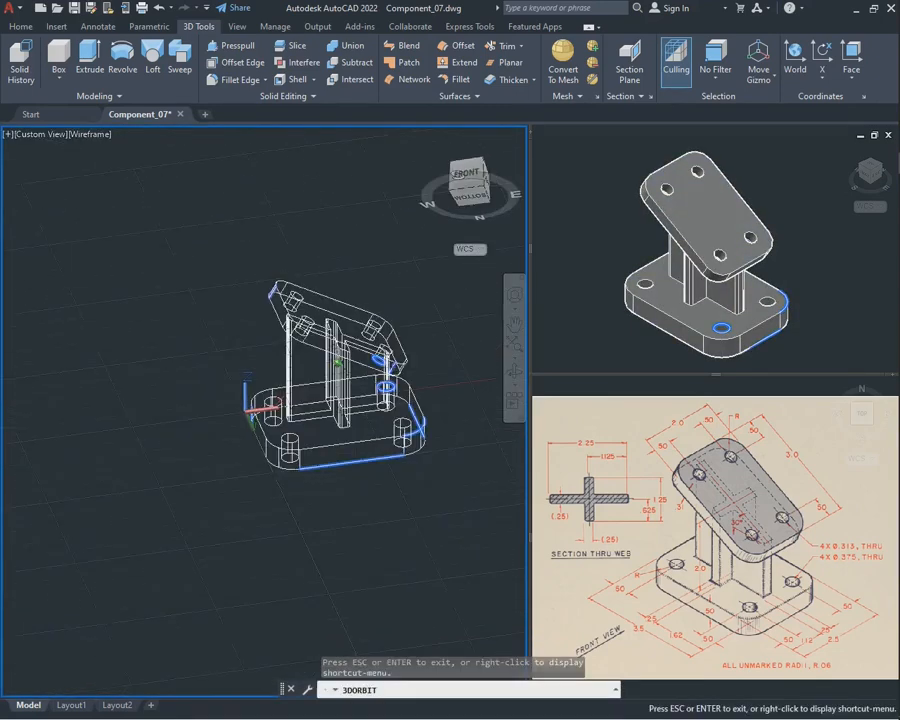
pyautogui.moveTo(458, 174); pyautogui.dragTo(300, 335)
pyautogui.press('Escape')
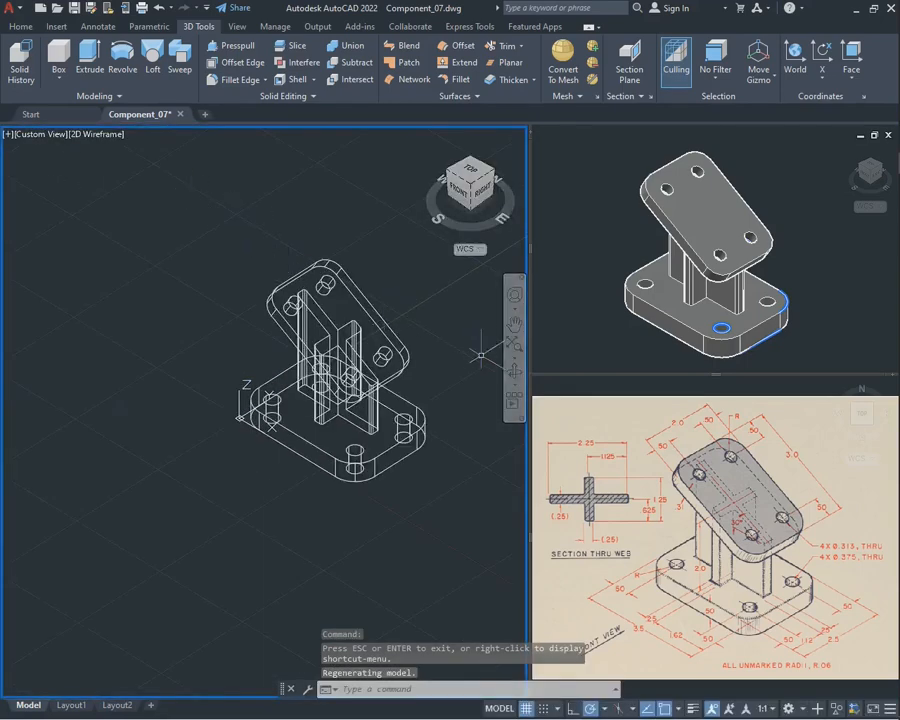
pyautogui.click(514, 324)
pyautogui.moveTo(445, 318); pyautogui.dragTo(368, 322)
pyautogui.press('Escape')
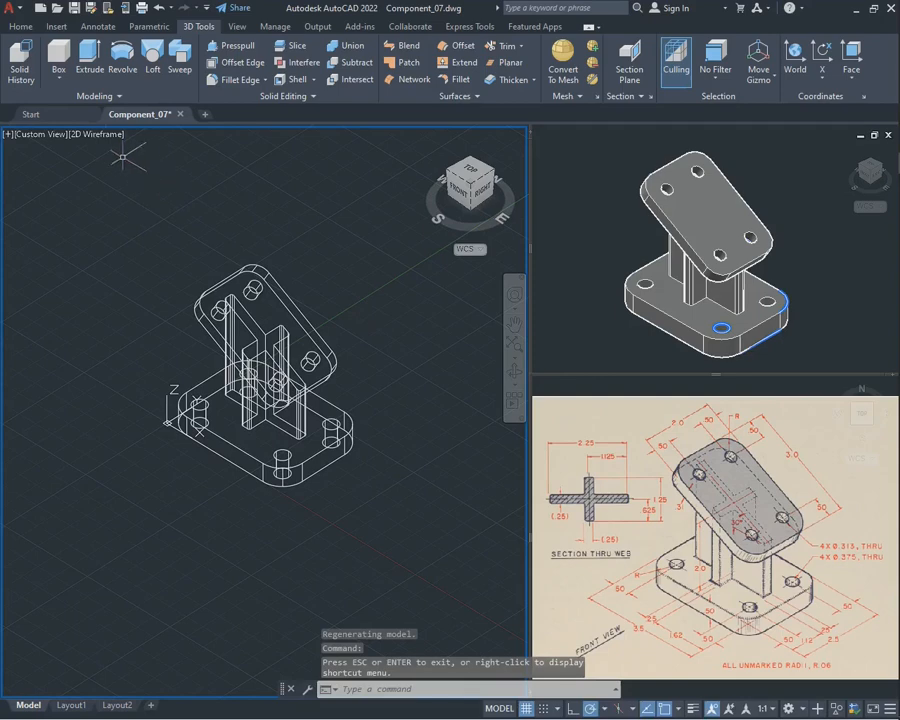
pyautogui.click(96, 134)
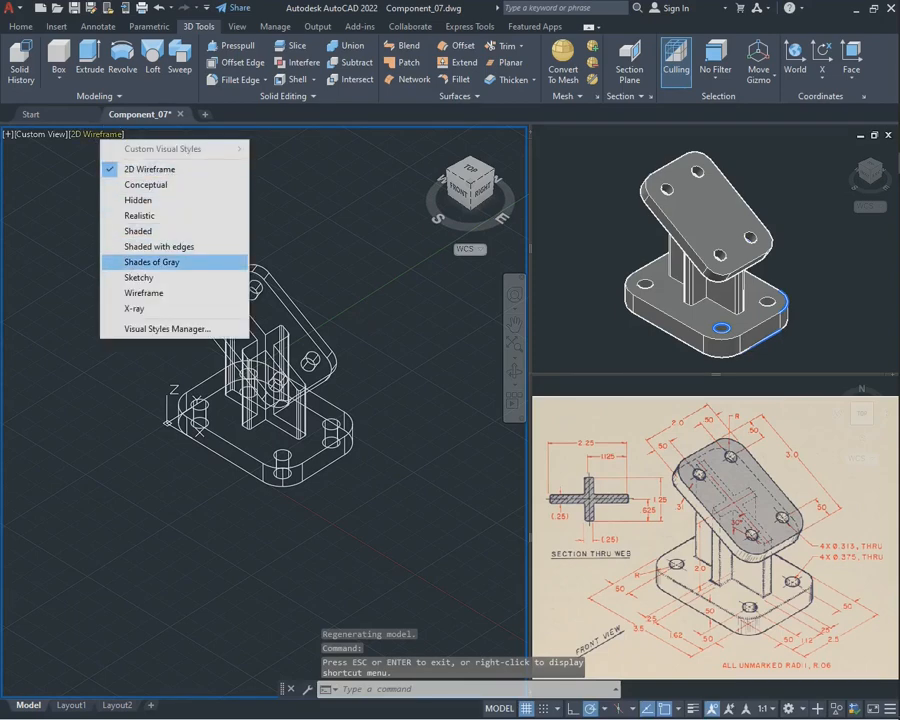
pyautogui.click(150, 262)
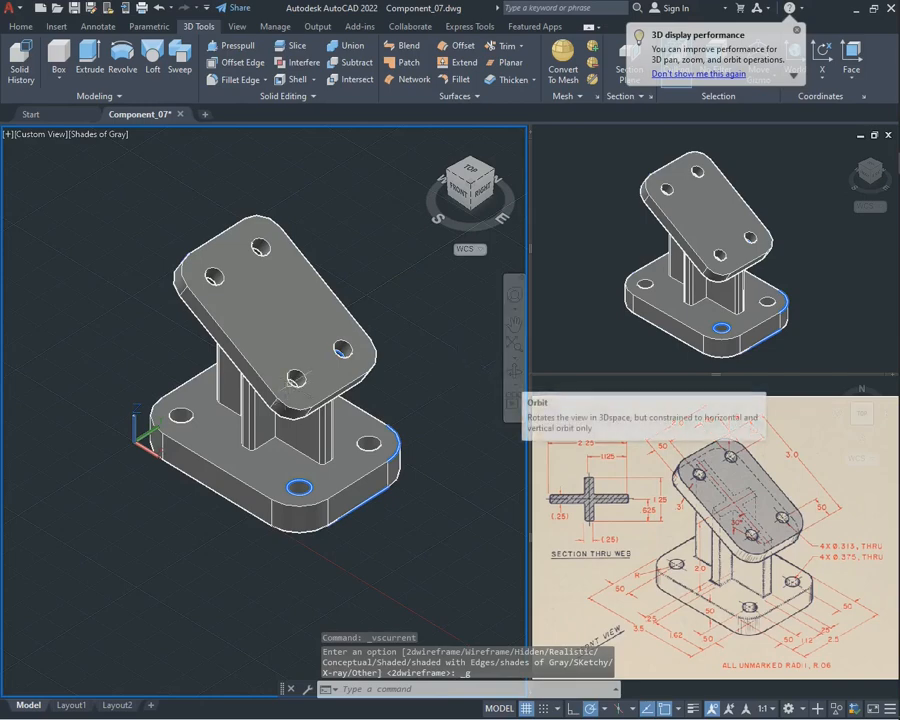
# Select the whole bracket and examine its rounded plates and filleted web from the isometric corners and from underneath
pyautogui.click(514, 372)
pyautogui.moveTo(420, 420)
pyautogui.mouseDown()
pyautogui.moveTo(335, 330)
pyautogui.moveTo(350, 240)
pyautogui.moveTo(410, 425)
pyautogui.moveTo(420, 422)
pyautogui.mouseUp()
pyautogui.press('Escape')
pyautogui.click(373, 545)
pyautogui.click(320, 405)
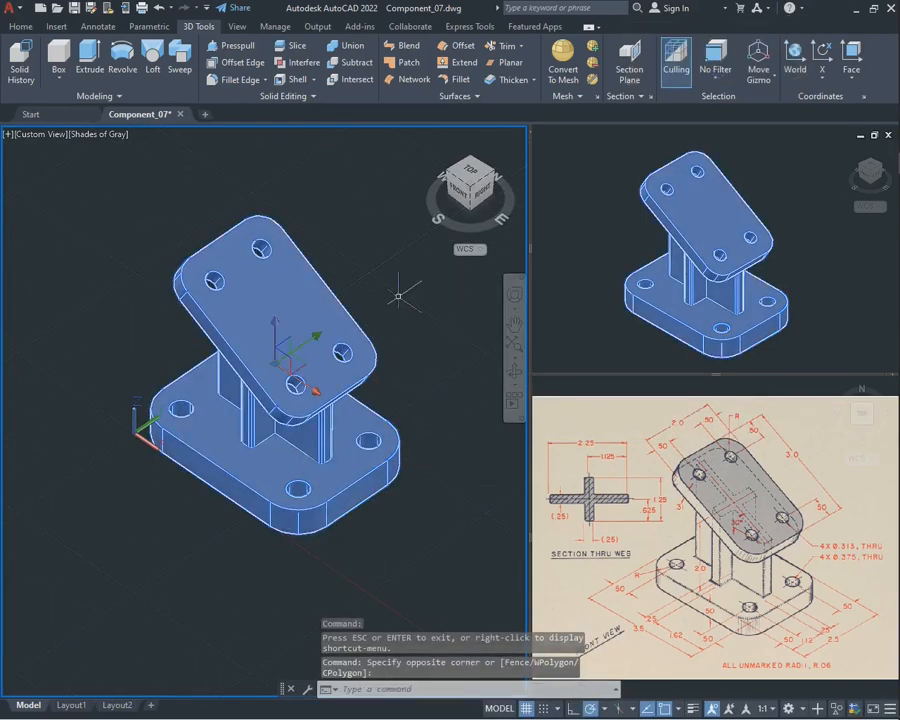
pyautogui.click(470, 157)
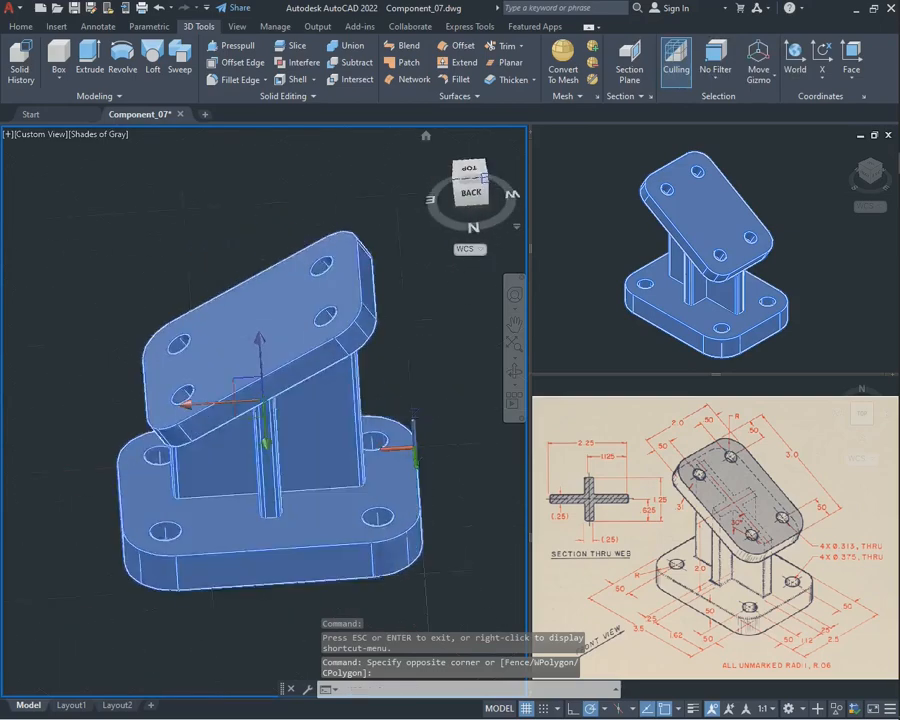
pyautogui.click(492, 172)
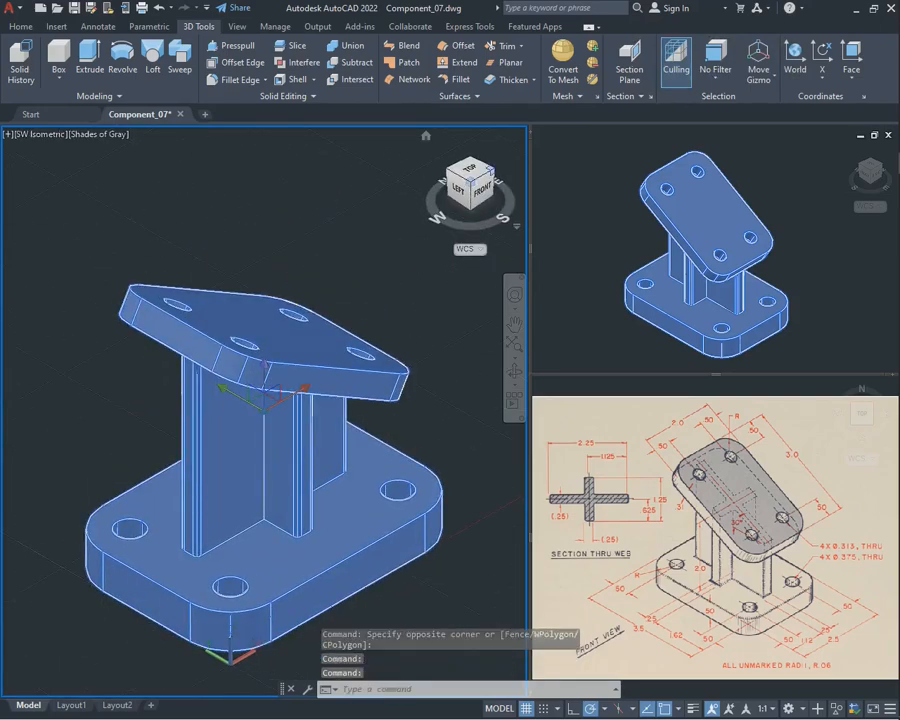
pyautogui.click(492, 172)
pyautogui.click(492, 172)
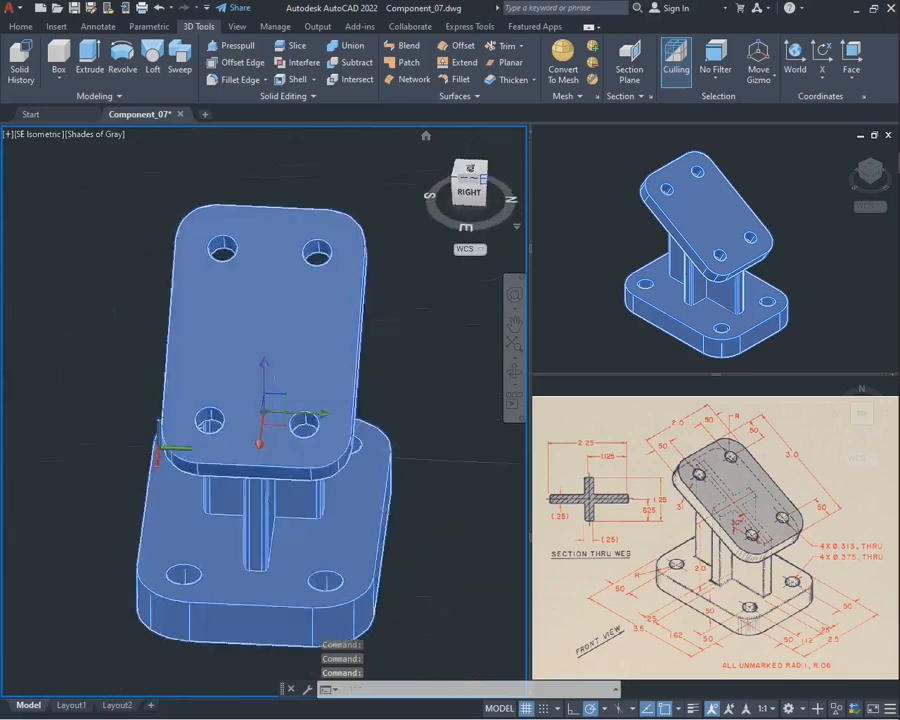
pyautogui.click(492, 172)
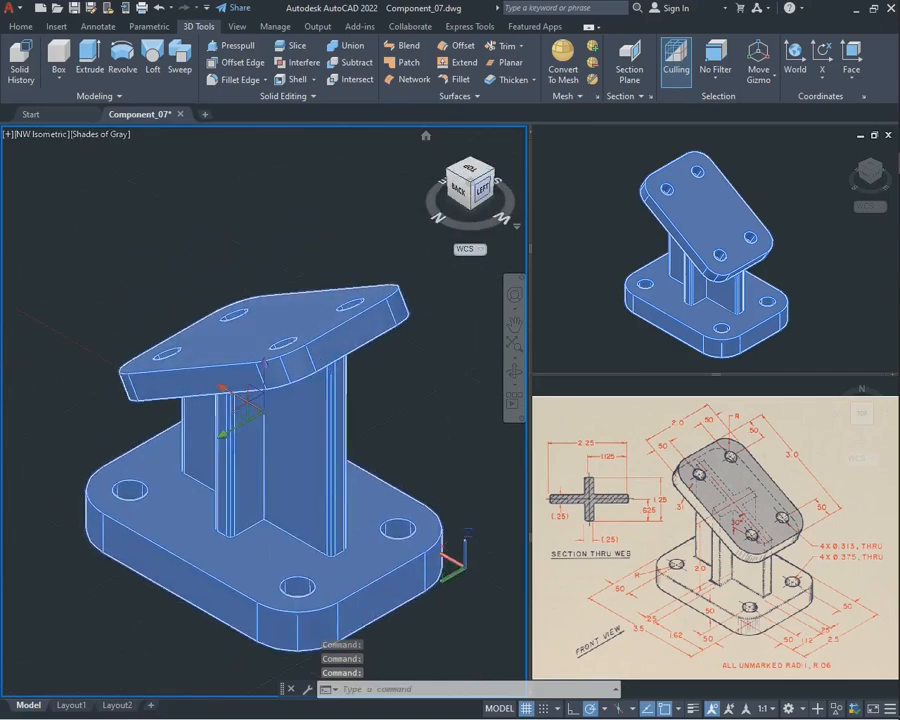
pyautogui.click(490, 193)
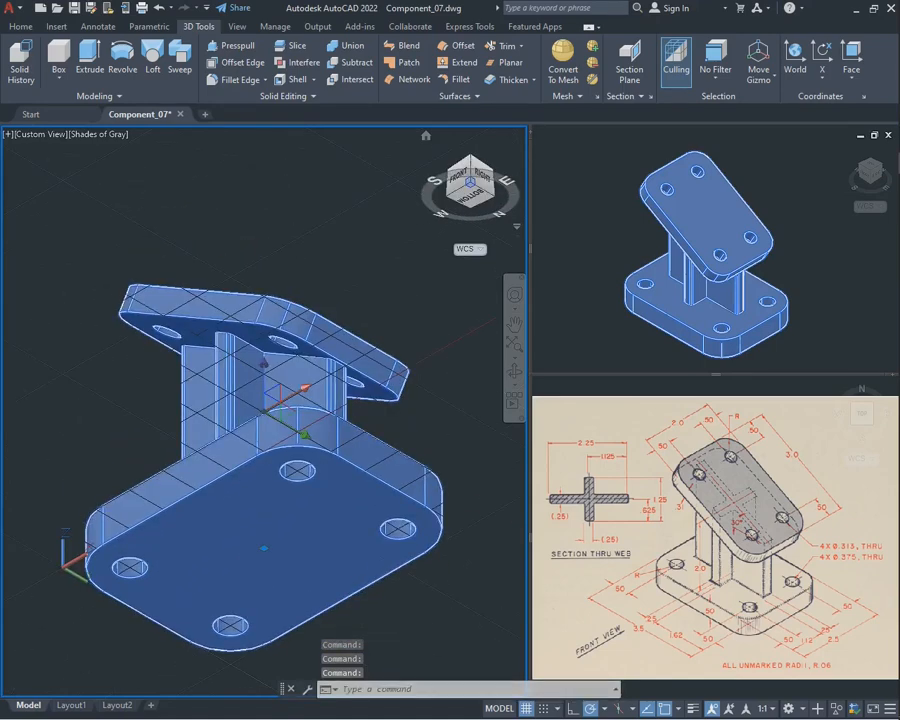
# Turn off the grid, return the model to the SE Isometric view and deselect the bracket
pyautogui.click(526, 708)
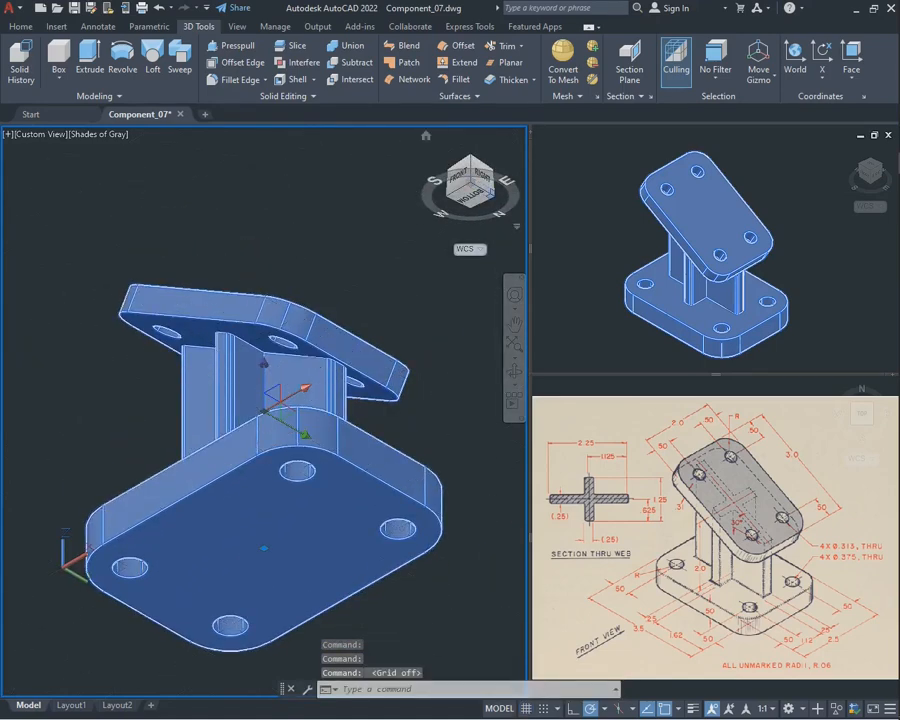
pyautogui.click(490, 193)
pyautogui.click(490, 193)
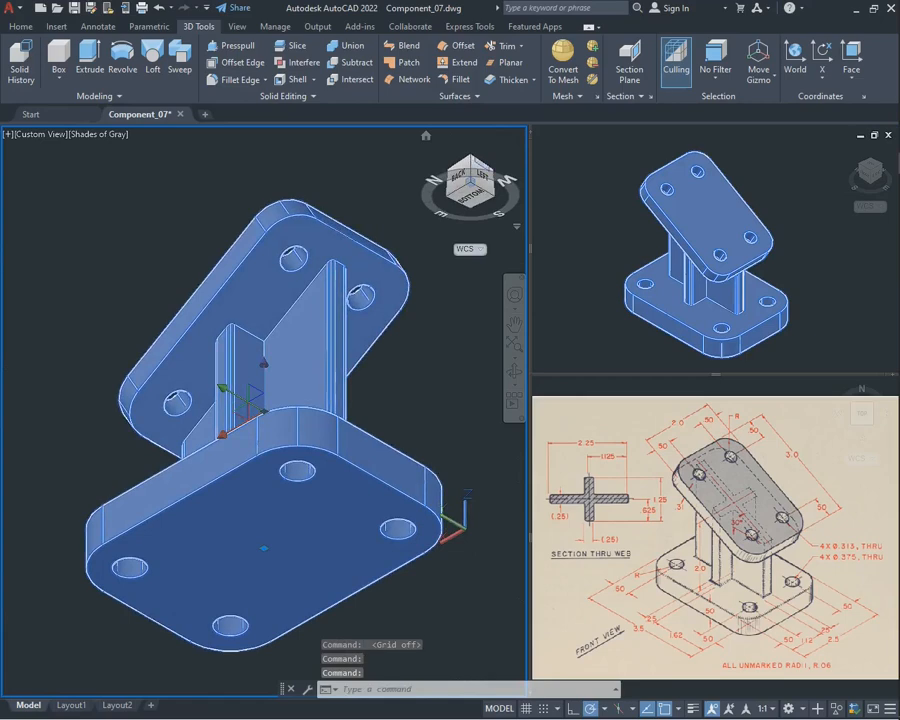
pyautogui.click(470, 159)
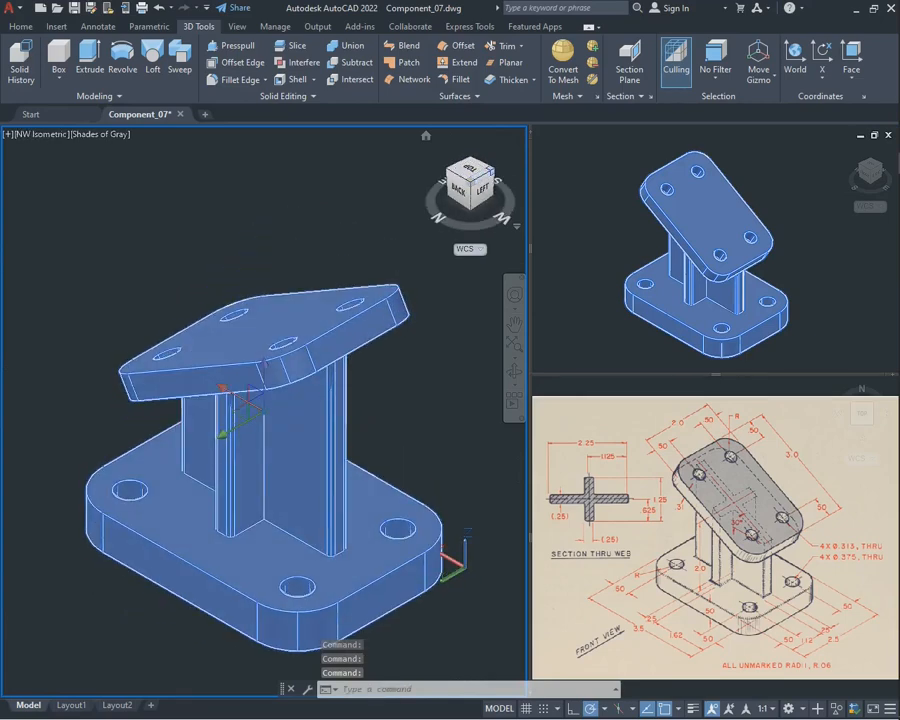
pyautogui.click(490, 172)
pyautogui.click(490, 172)
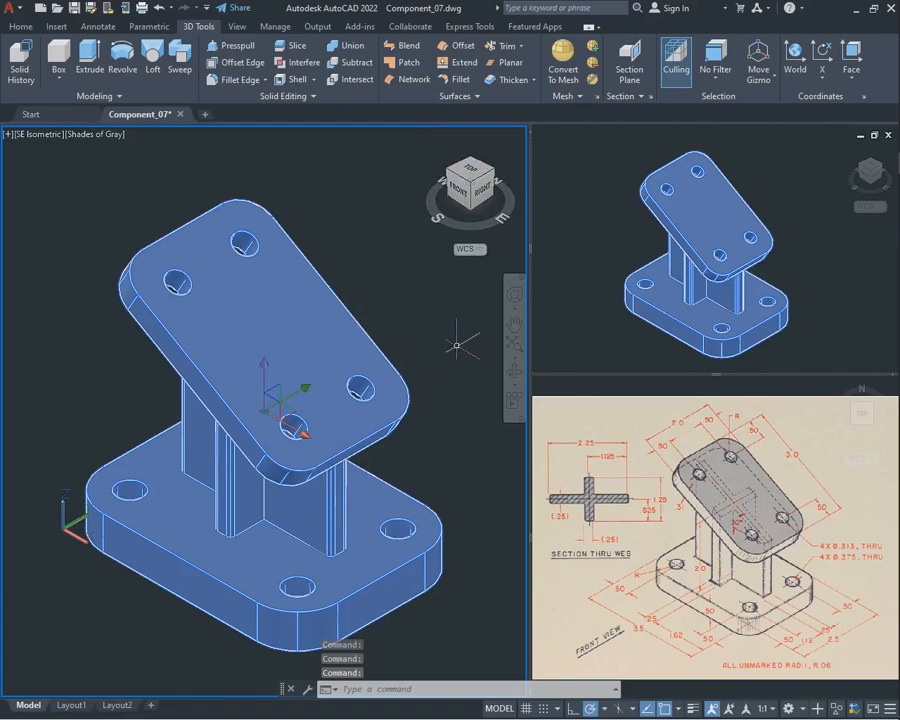
pyautogui.press('Escape')
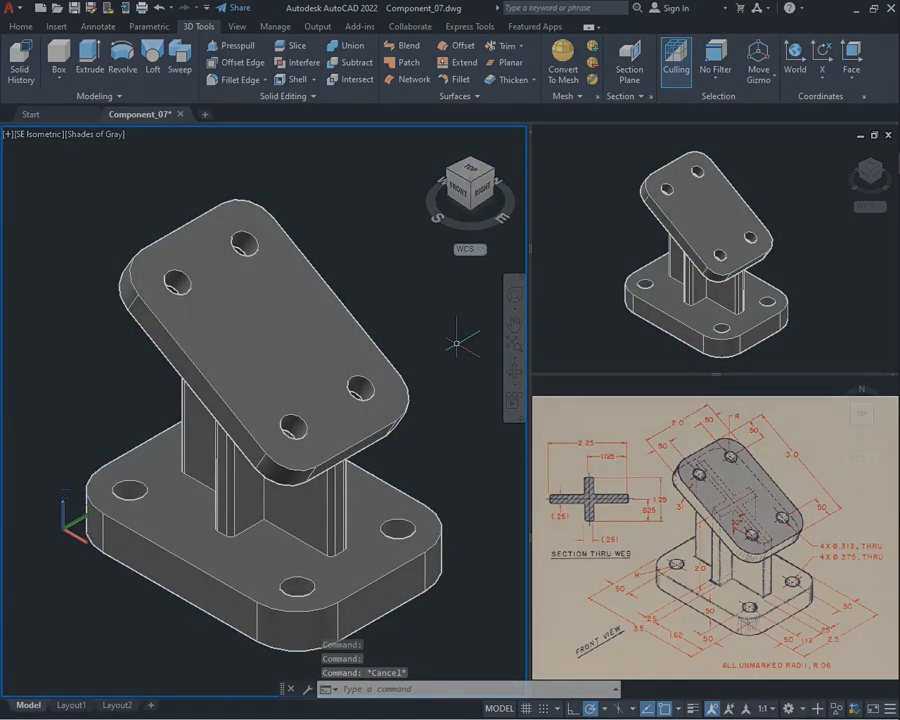